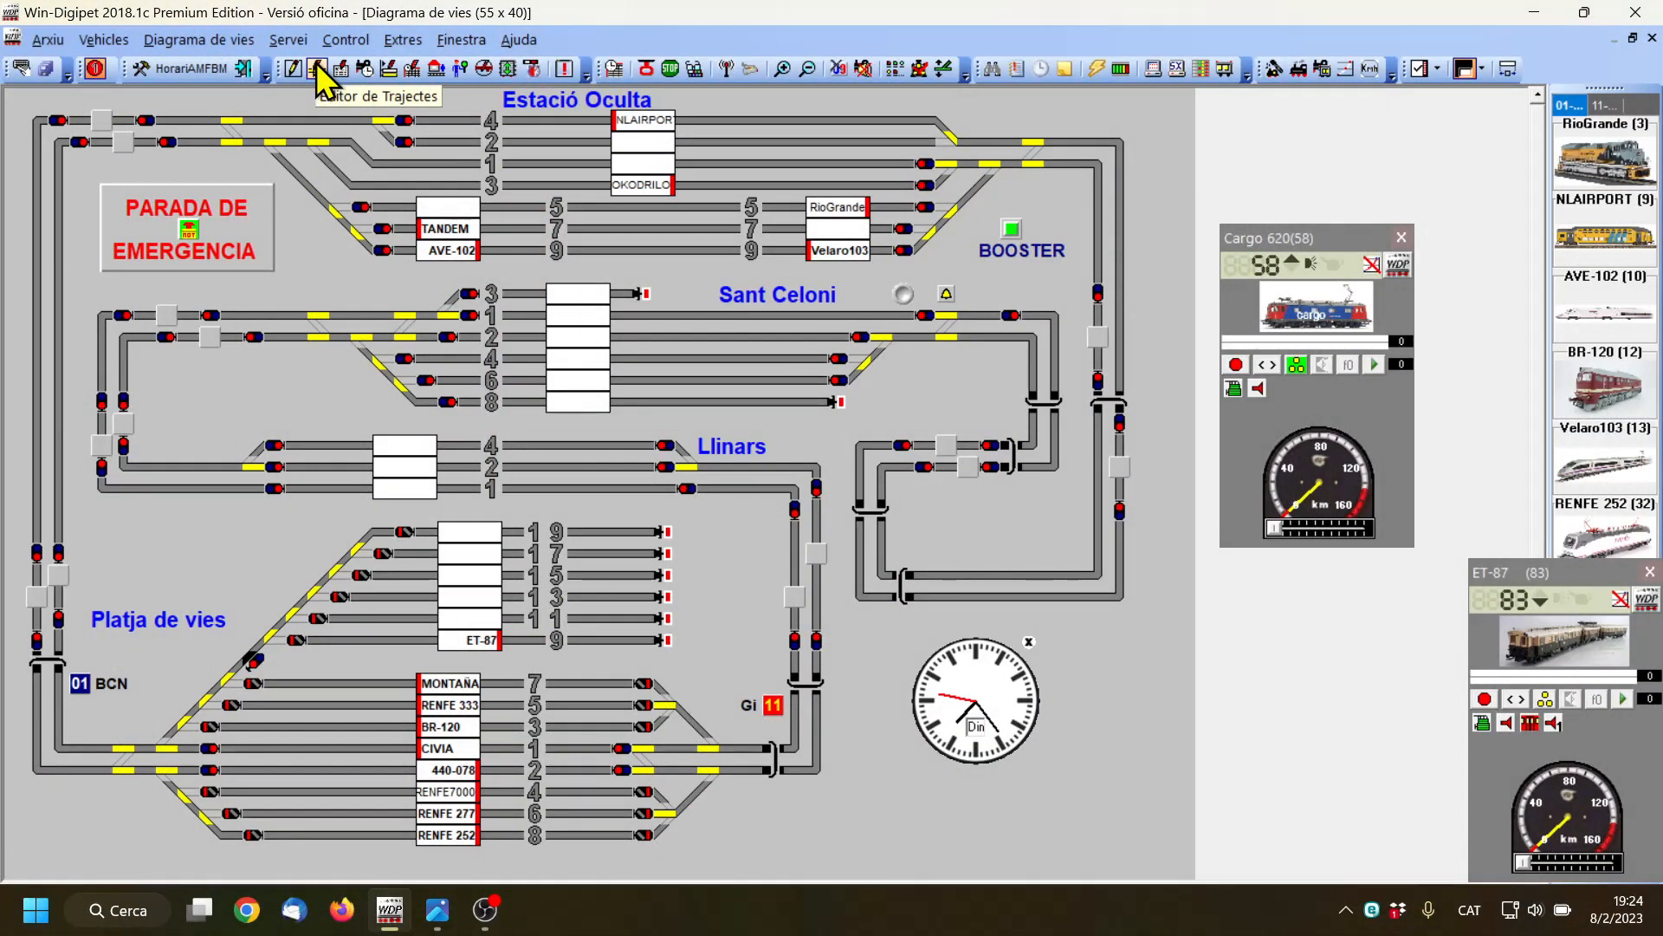
Open the route editor (Editor de Trajectes) and look through the list of existing routes down to its end
{"action": "left_click", "coordinate": [318, 67]}
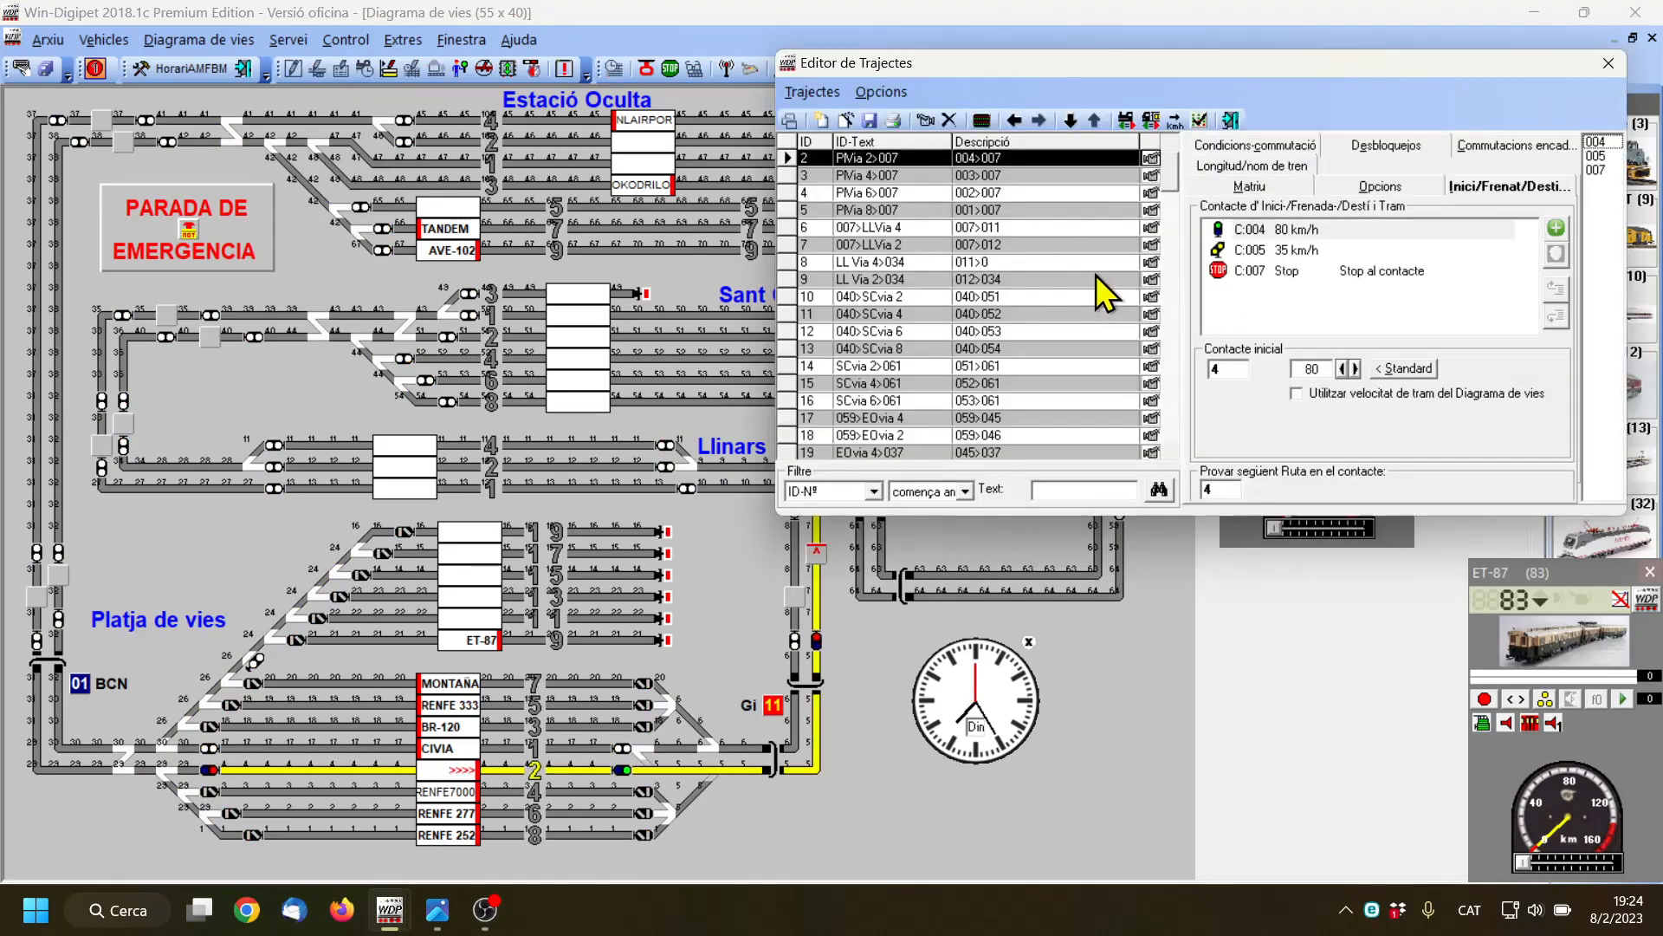
{"action": "scroll", "coordinate": [996, 232], "scroll_direction": "down", "scroll_amount": 7}
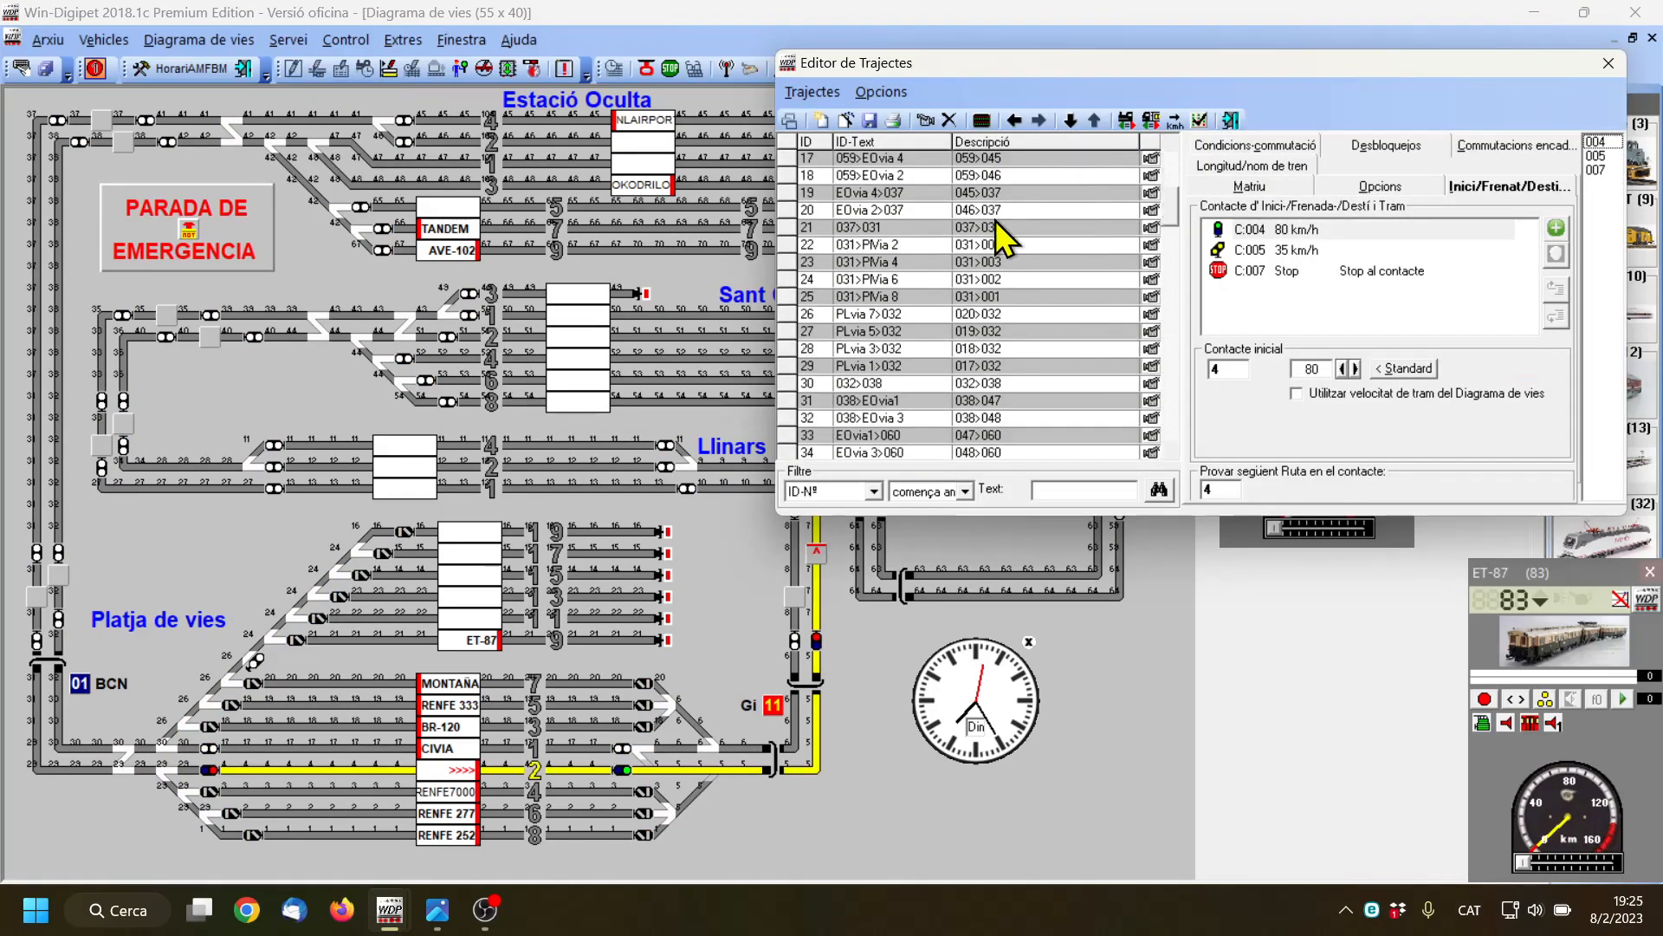
{"action": "scroll", "coordinate": [996, 232], "scroll_direction": "down", "scroll_amount": 13}
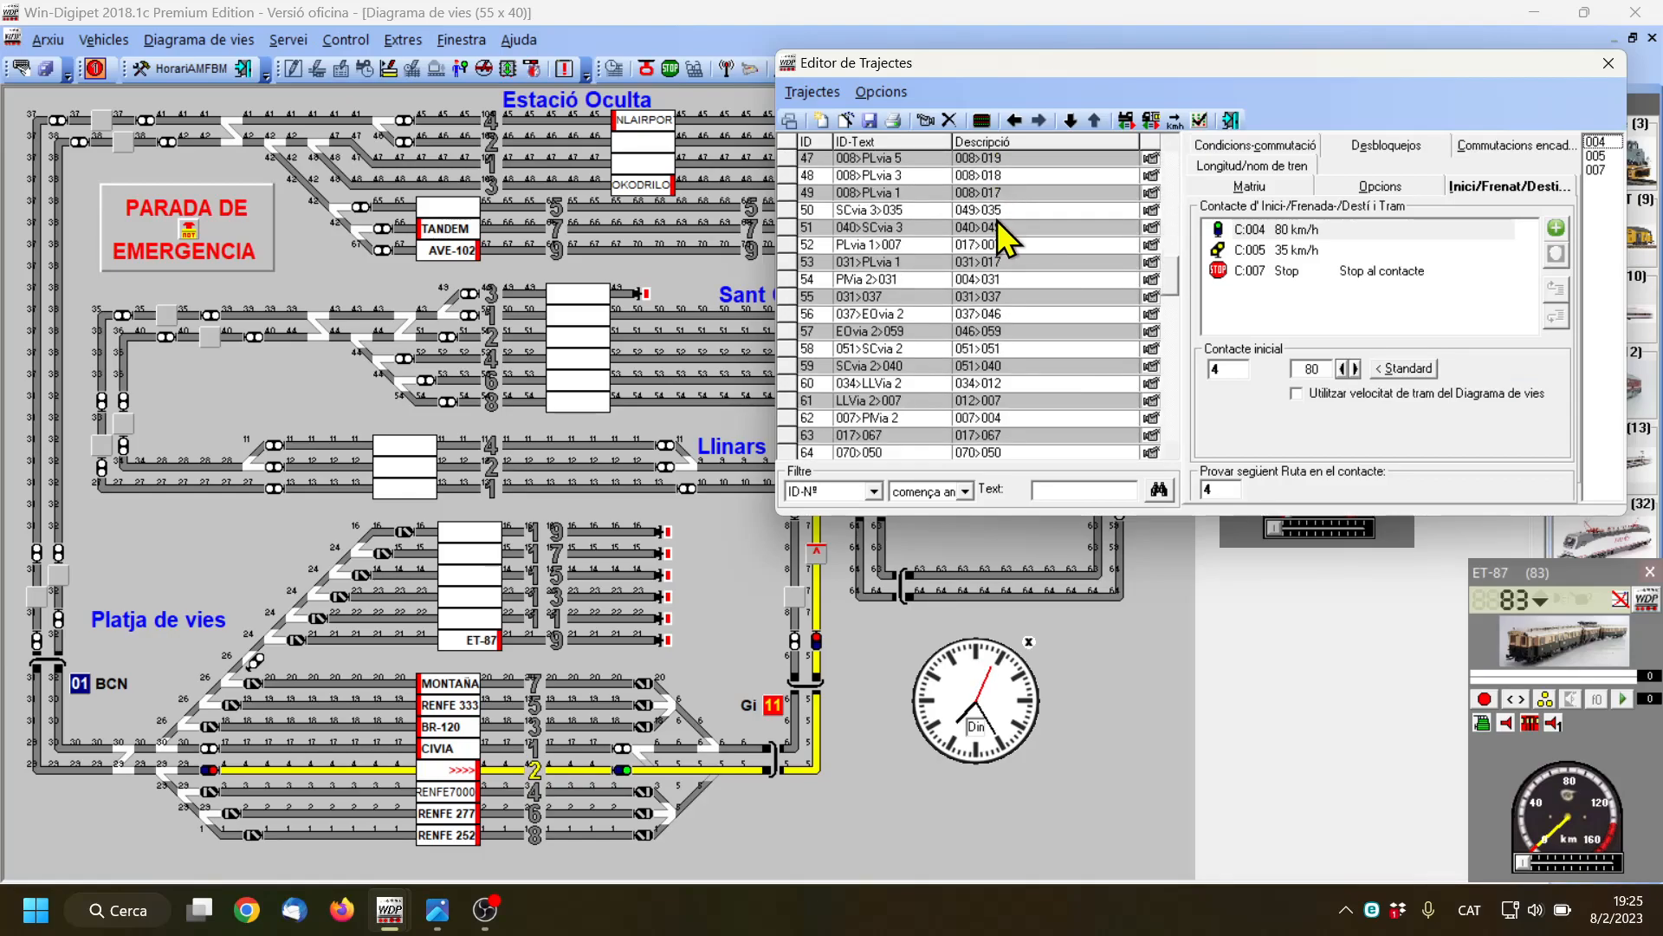
{"action": "scroll", "coordinate": [1005, 243], "scroll_direction": "down", "scroll_amount": 13}
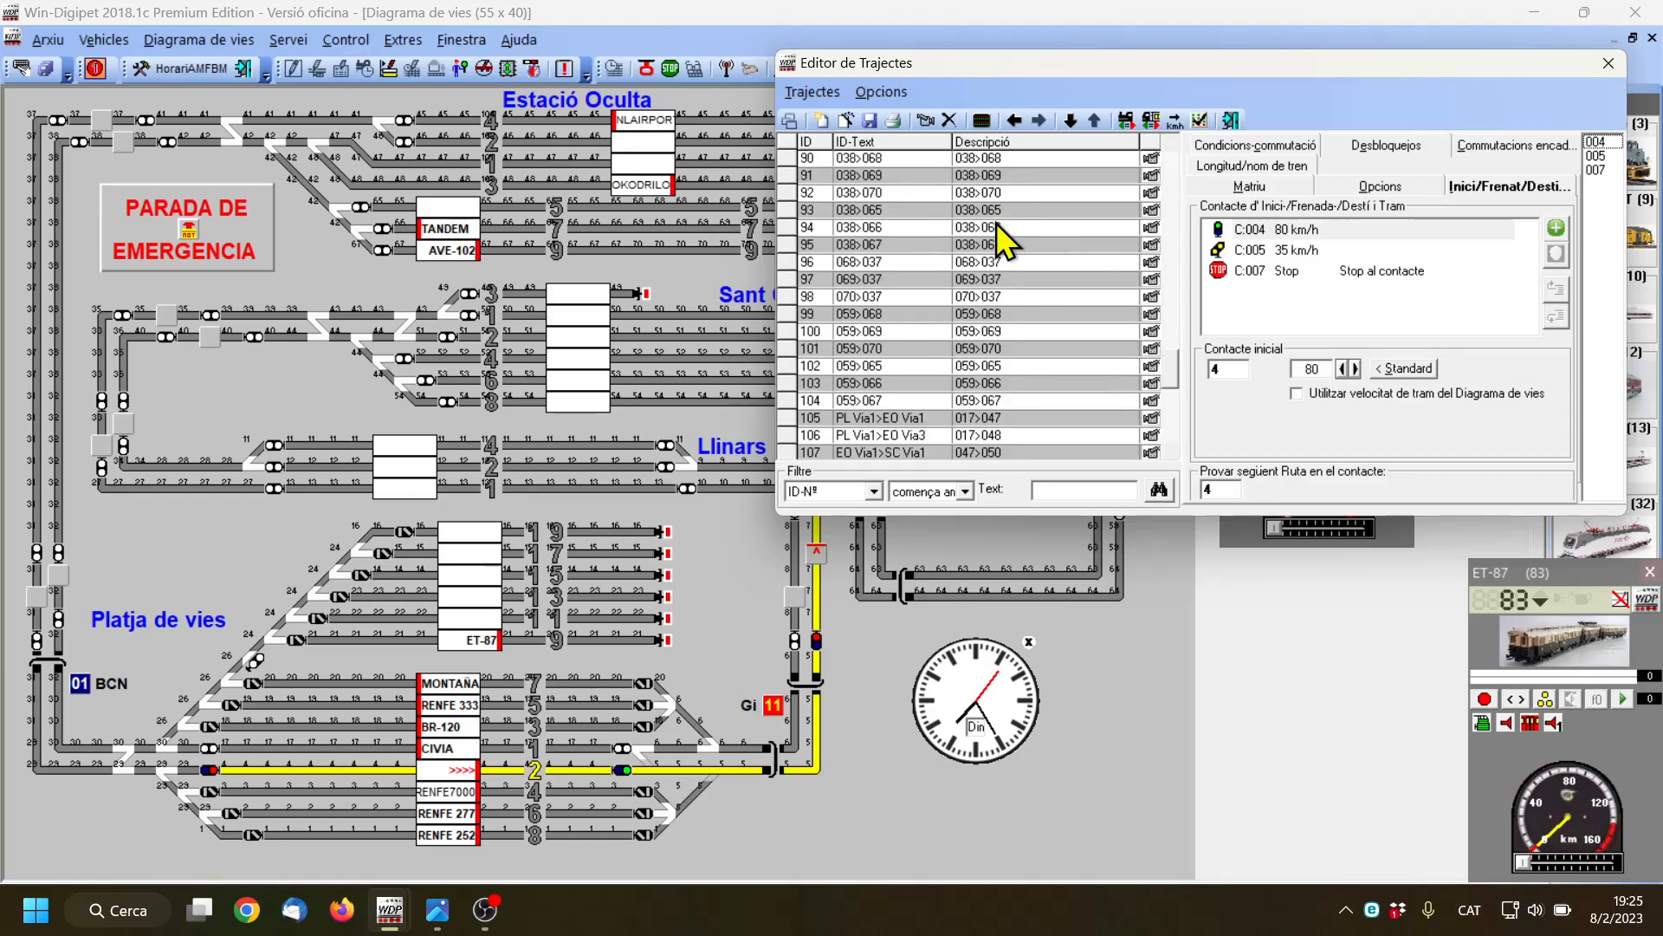
{"action": "scroll", "coordinate": [1001, 235], "scroll_direction": "down", "scroll_amount": 4}
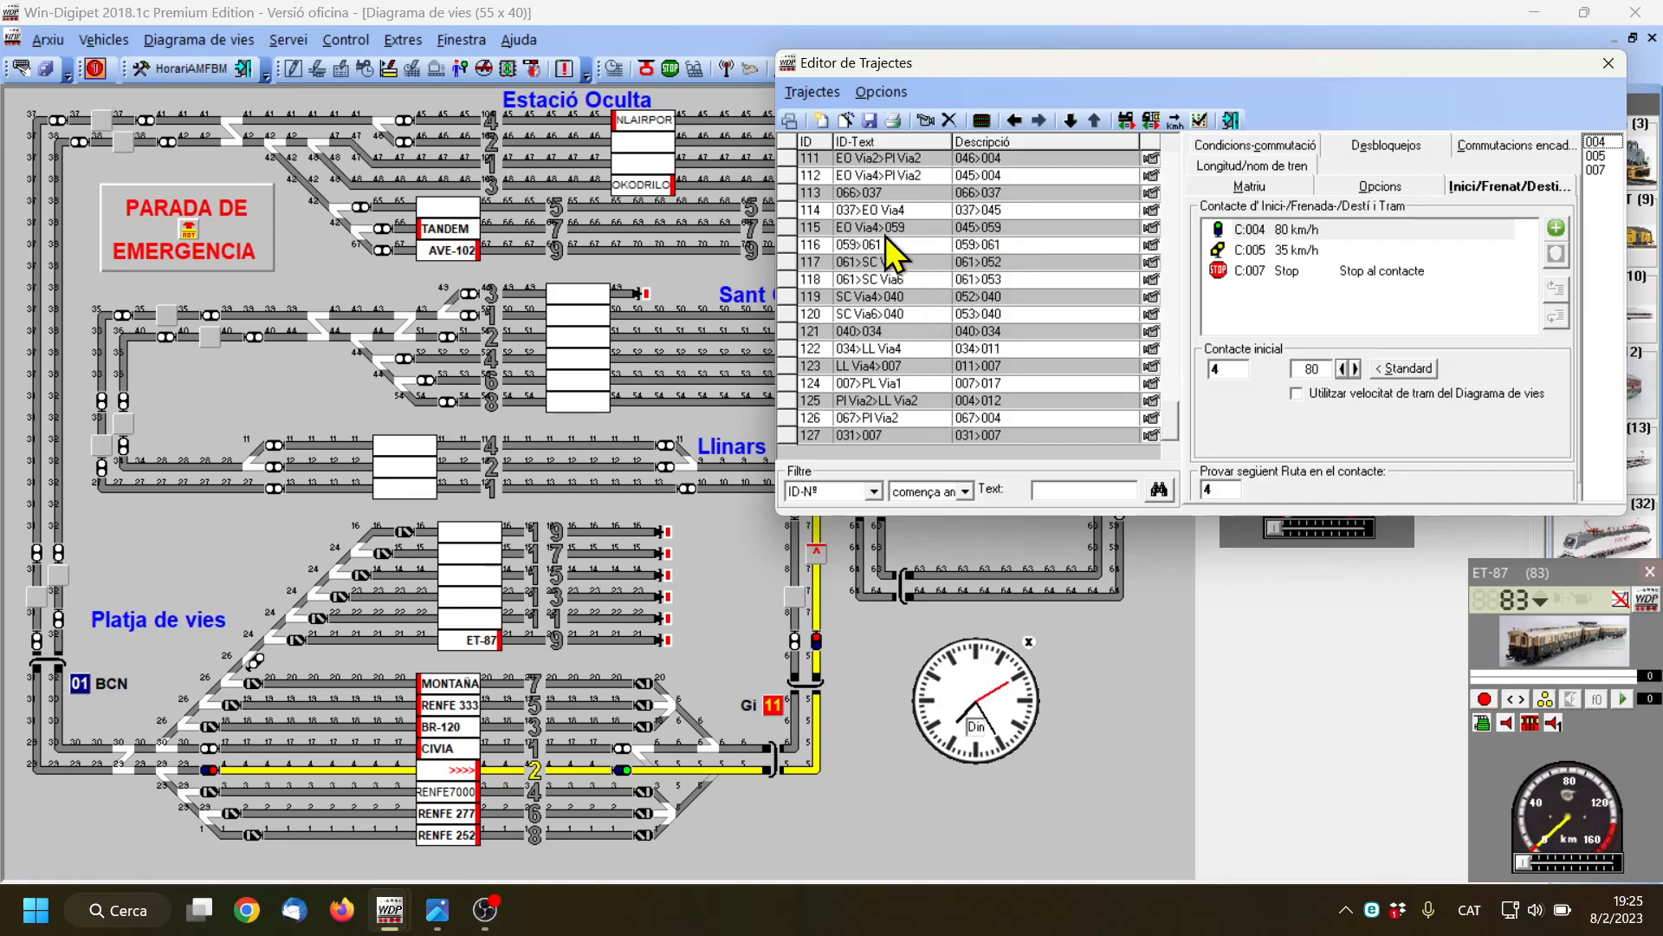
Start the route assistant and choose to prepare a group of entry routes from one start to several station tracks
{"action": "left_click", "coordinate": [845, 123]}
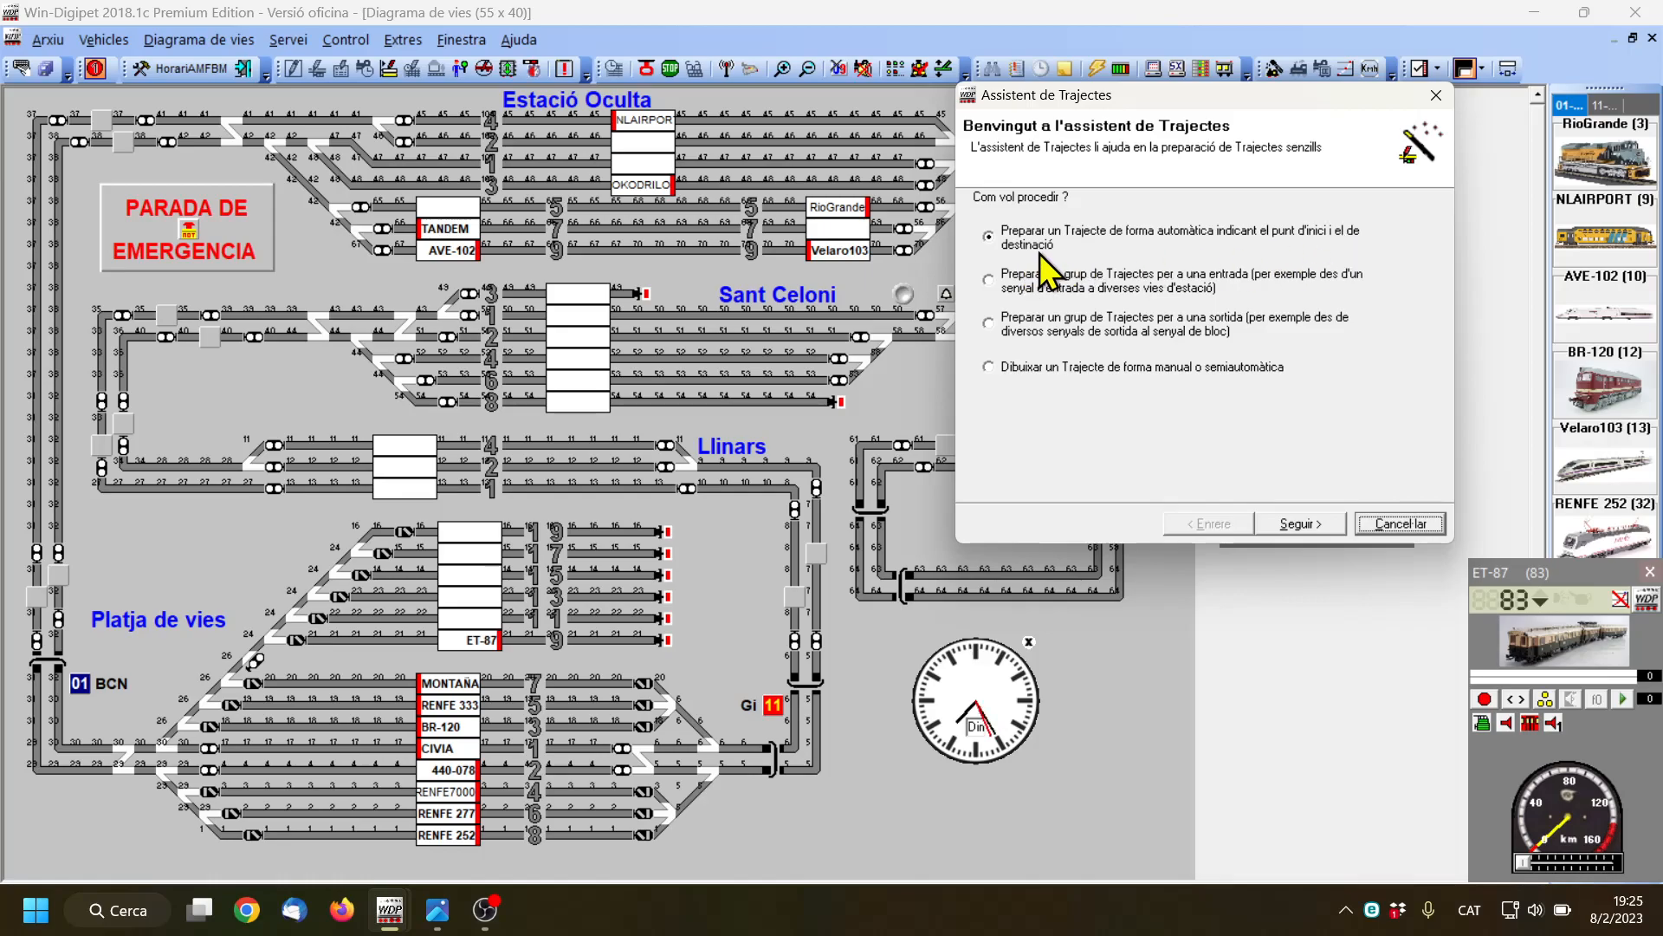
{"action": "scroll", "coordinate": [114, 594], "scroll_direction": "down", "scroll_amount": 1}
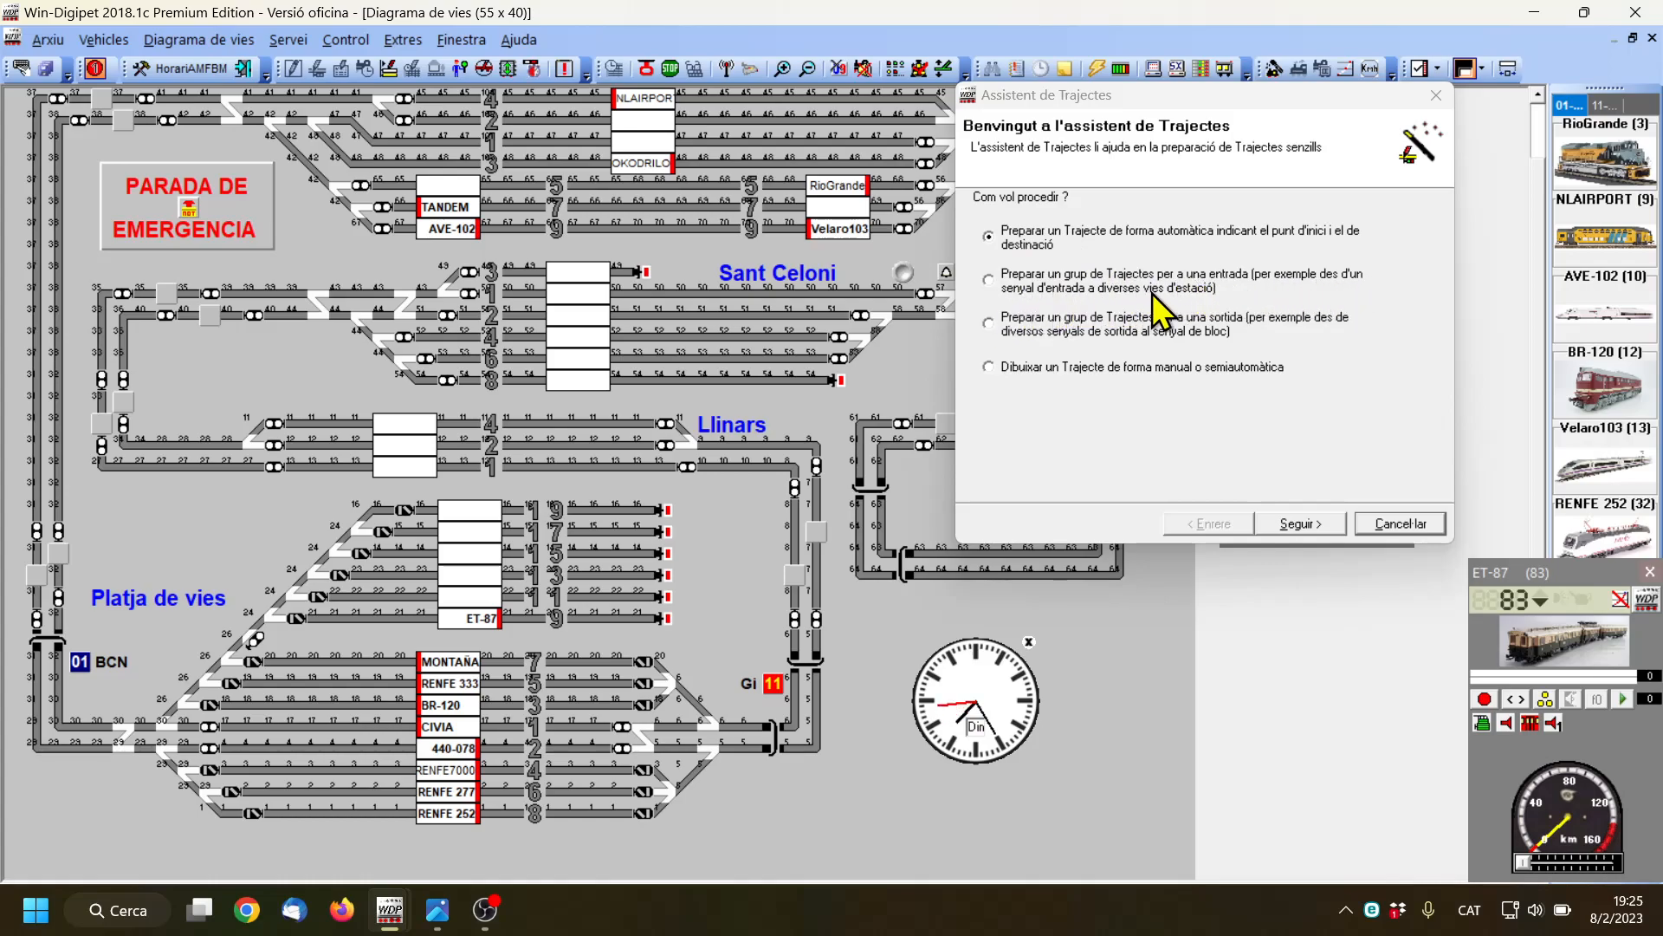
{"action": "left_click", "coordinate": [991, 283]}
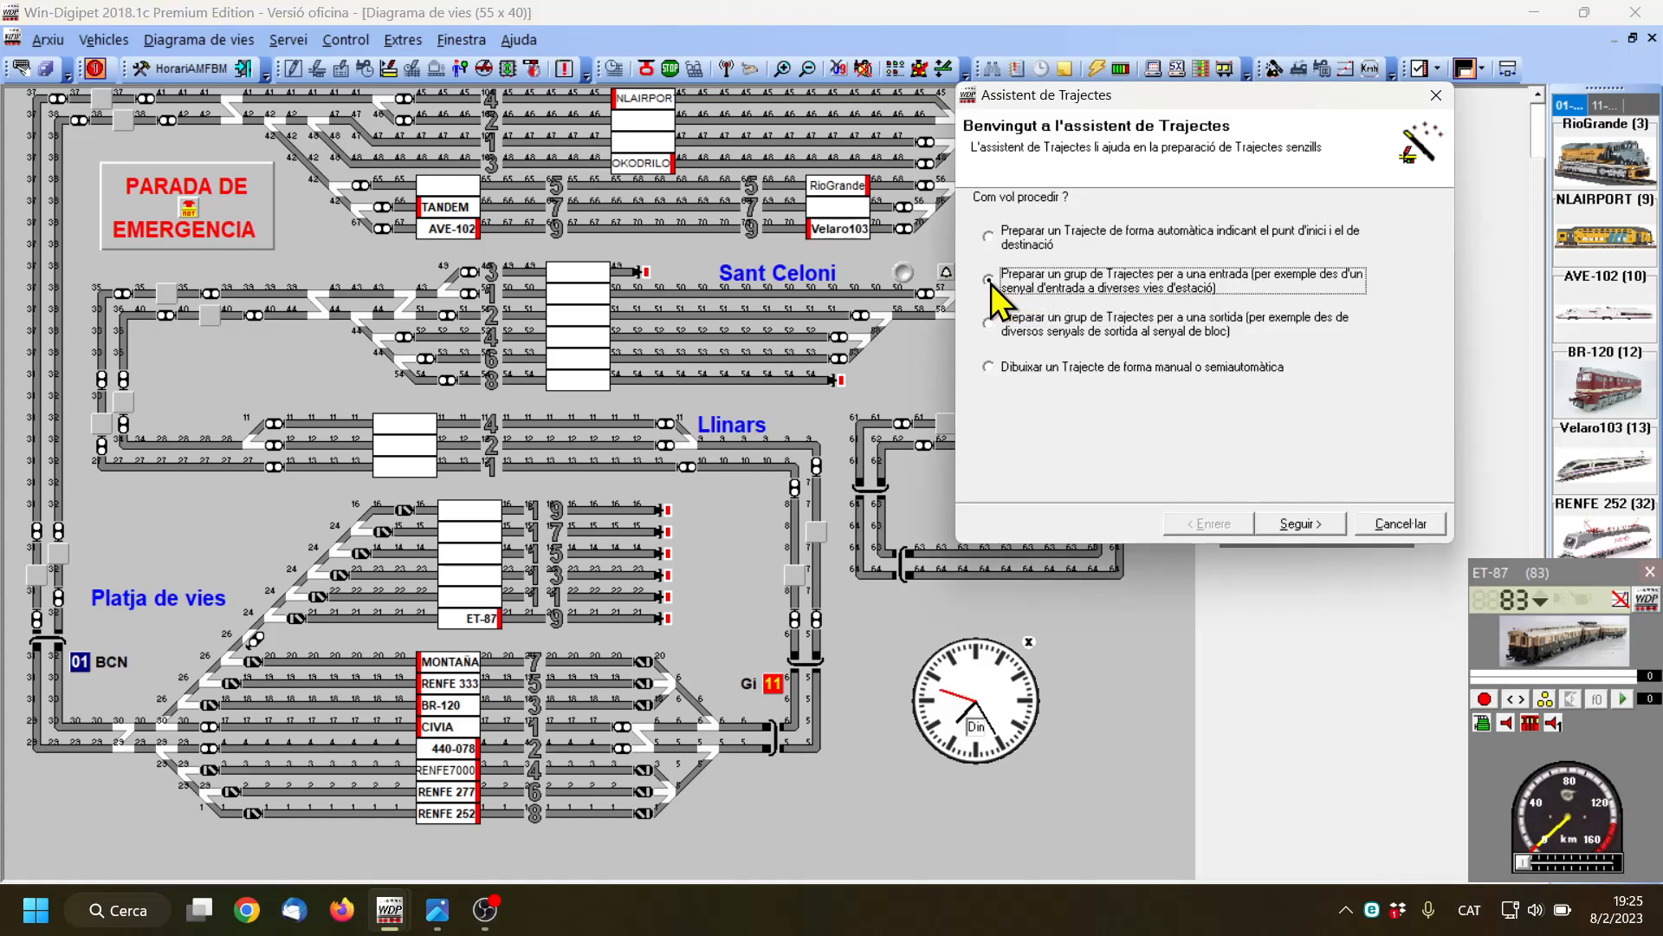
{"action": "left_click", "coordinate": [1310, 523]}
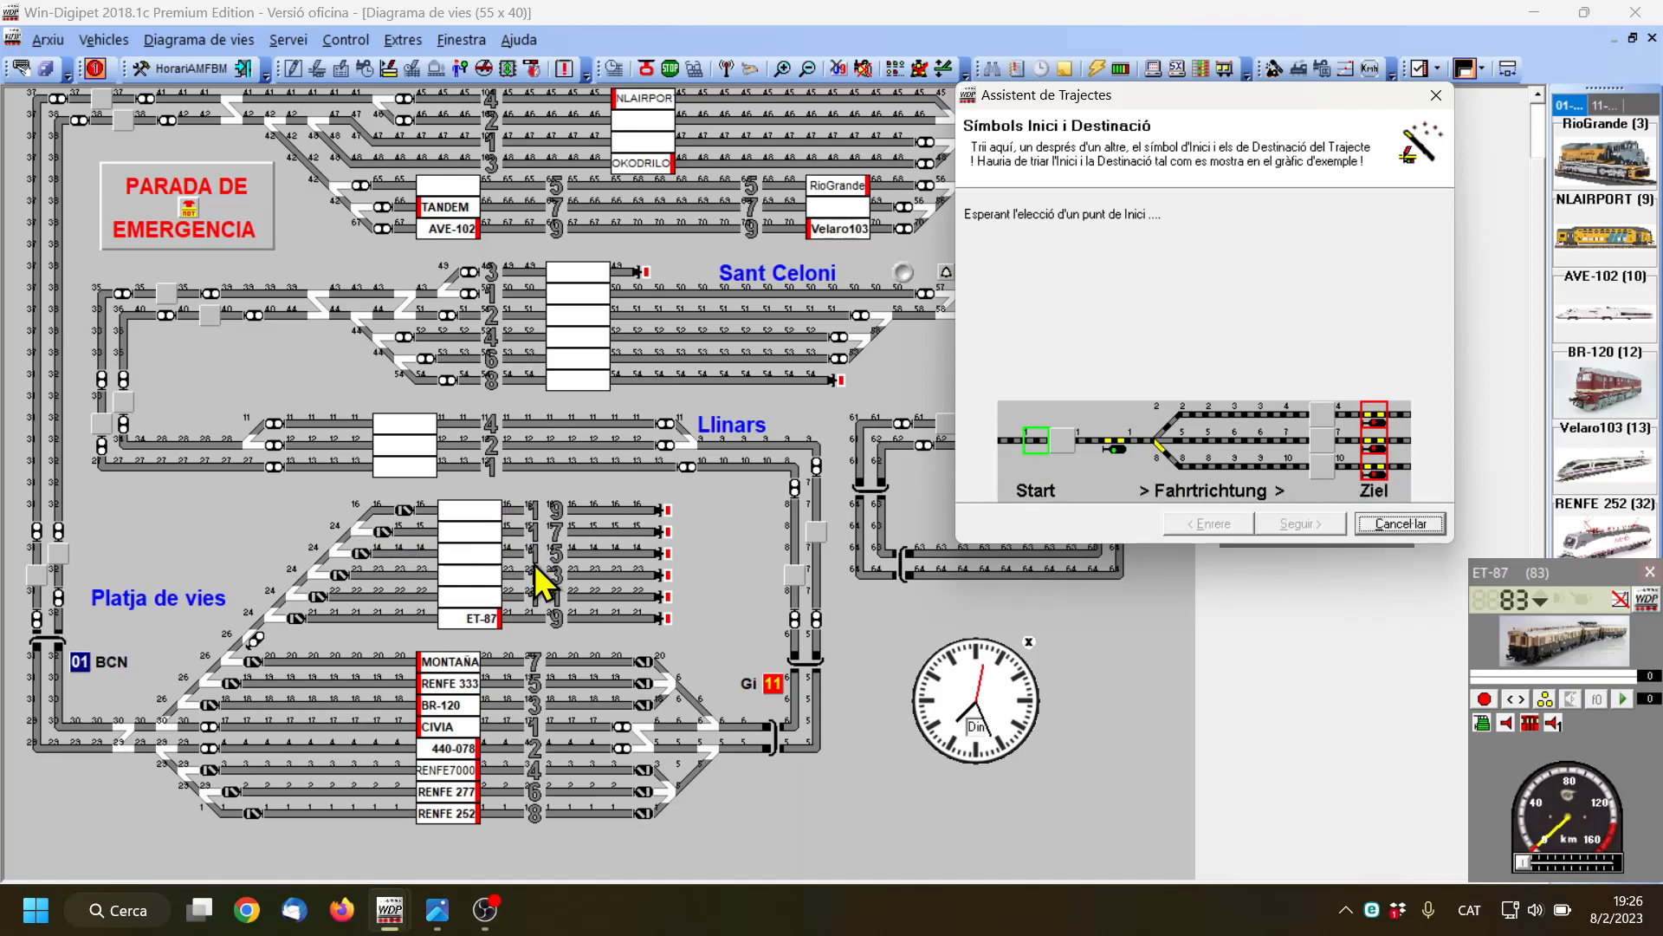
Set the inner vertical line's upper signal beside Platja de vies as start and the ends of tracks 15, 17 and 19 as destinations
{"action": "left_click", "coordinate": [58, 530]}
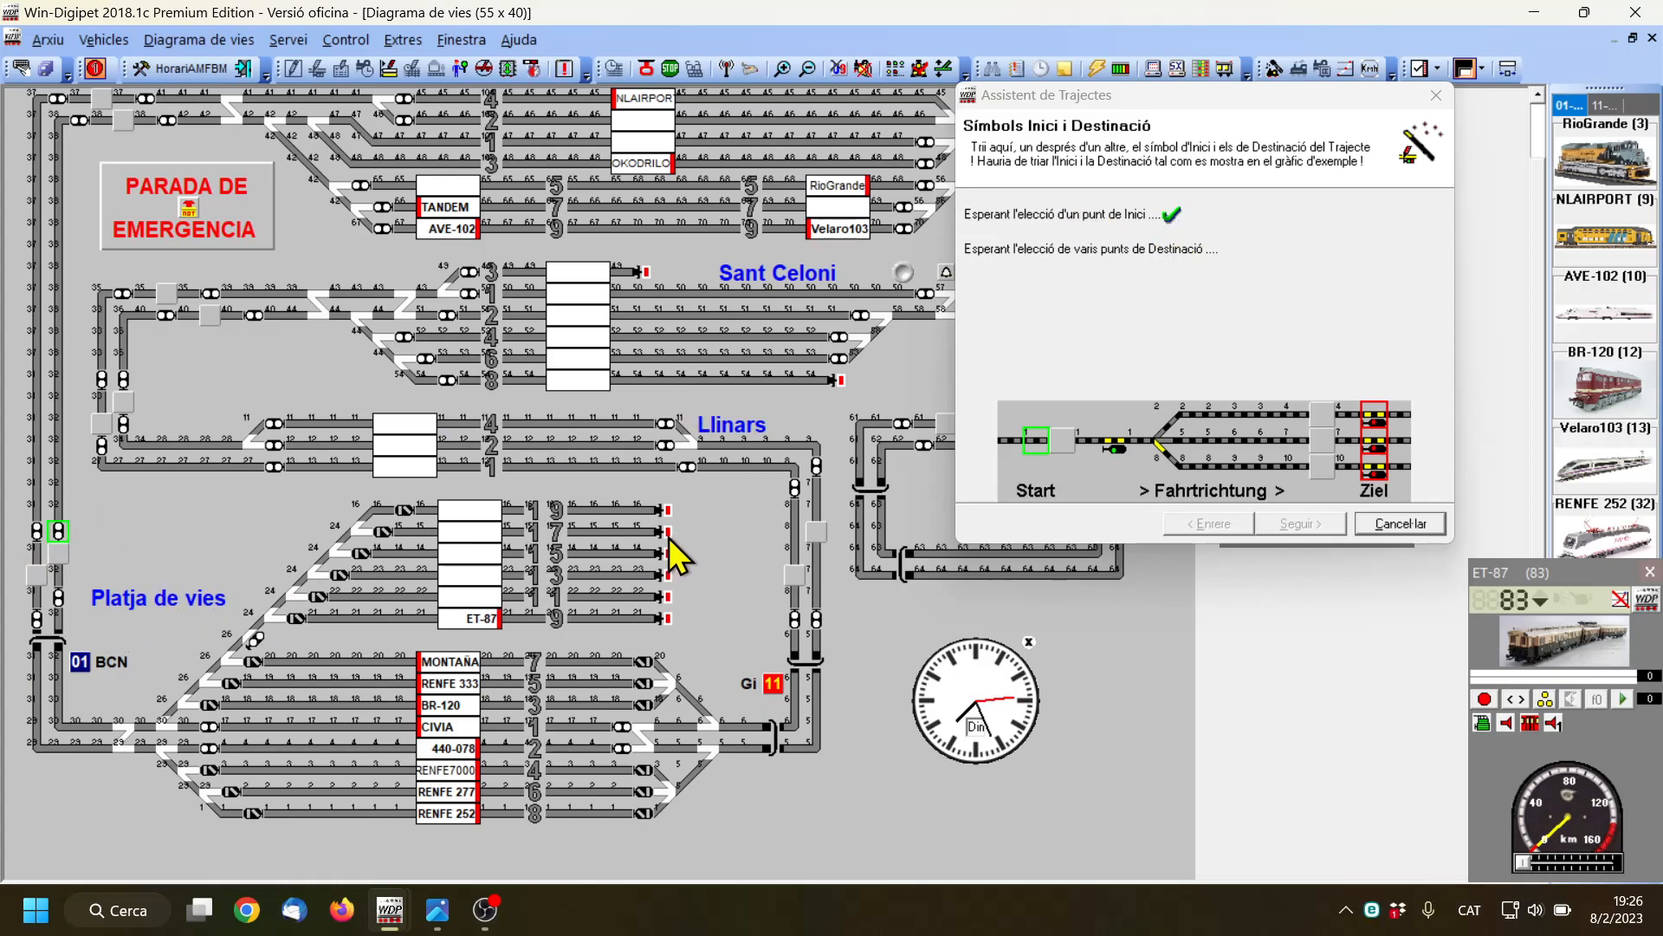
{"action": "left_click", "coordinate": [641, 553]}
{"action": "left_click", "coordinate": [642, 532]}
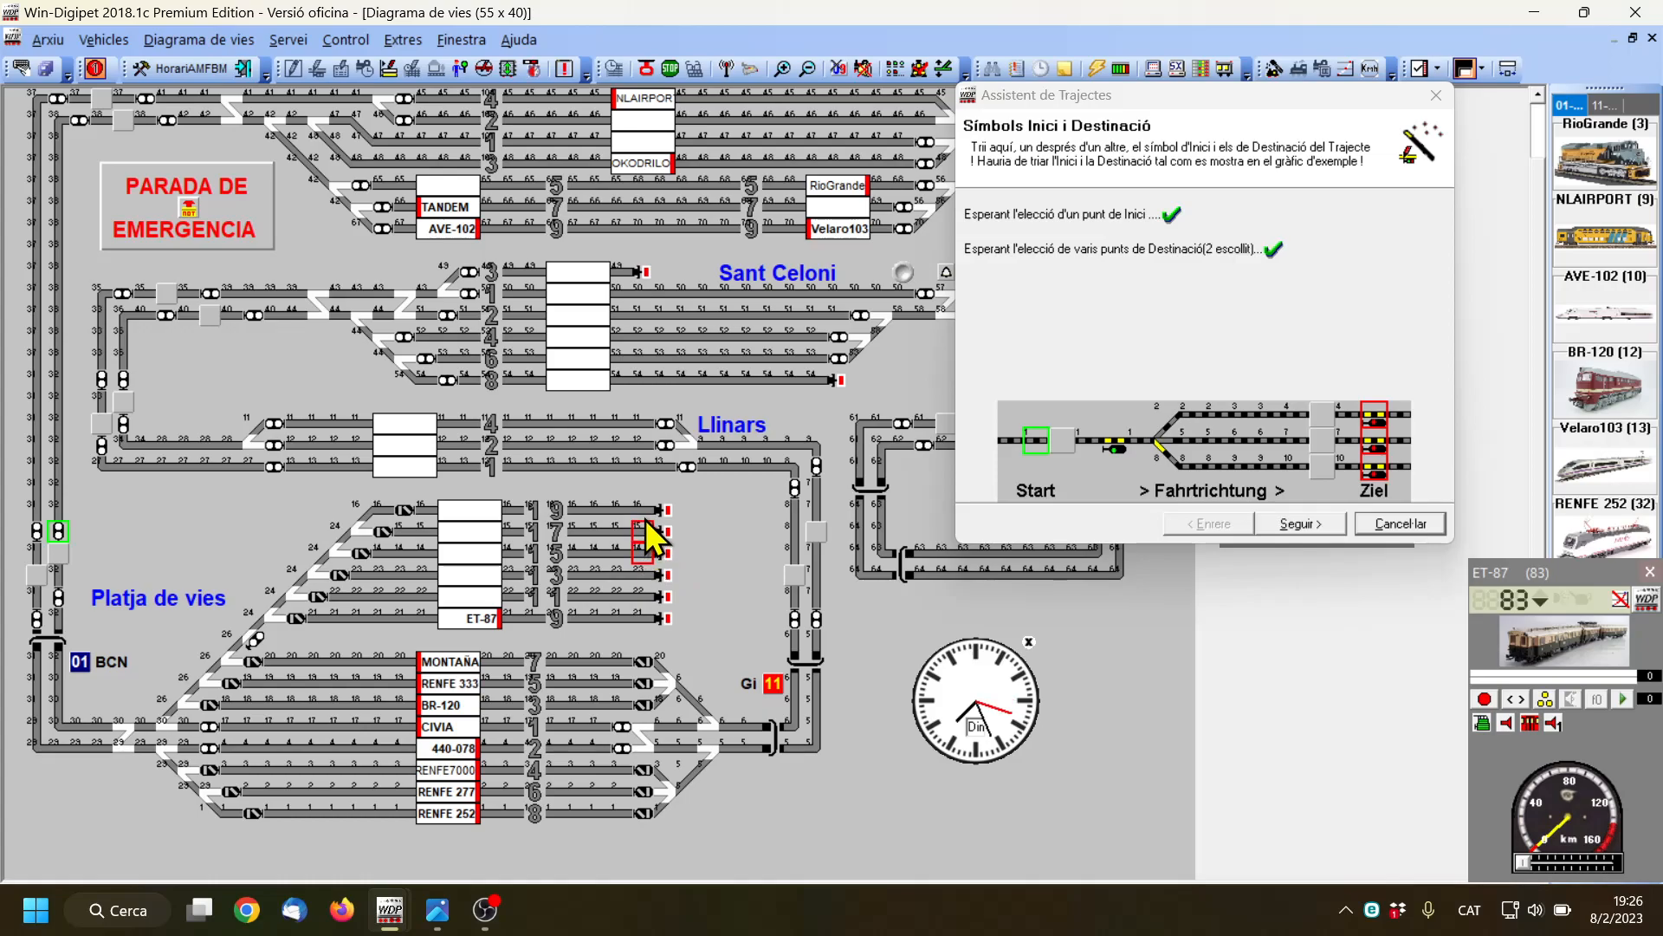
{"action": "left_click", "coordinate": [642, 510]}
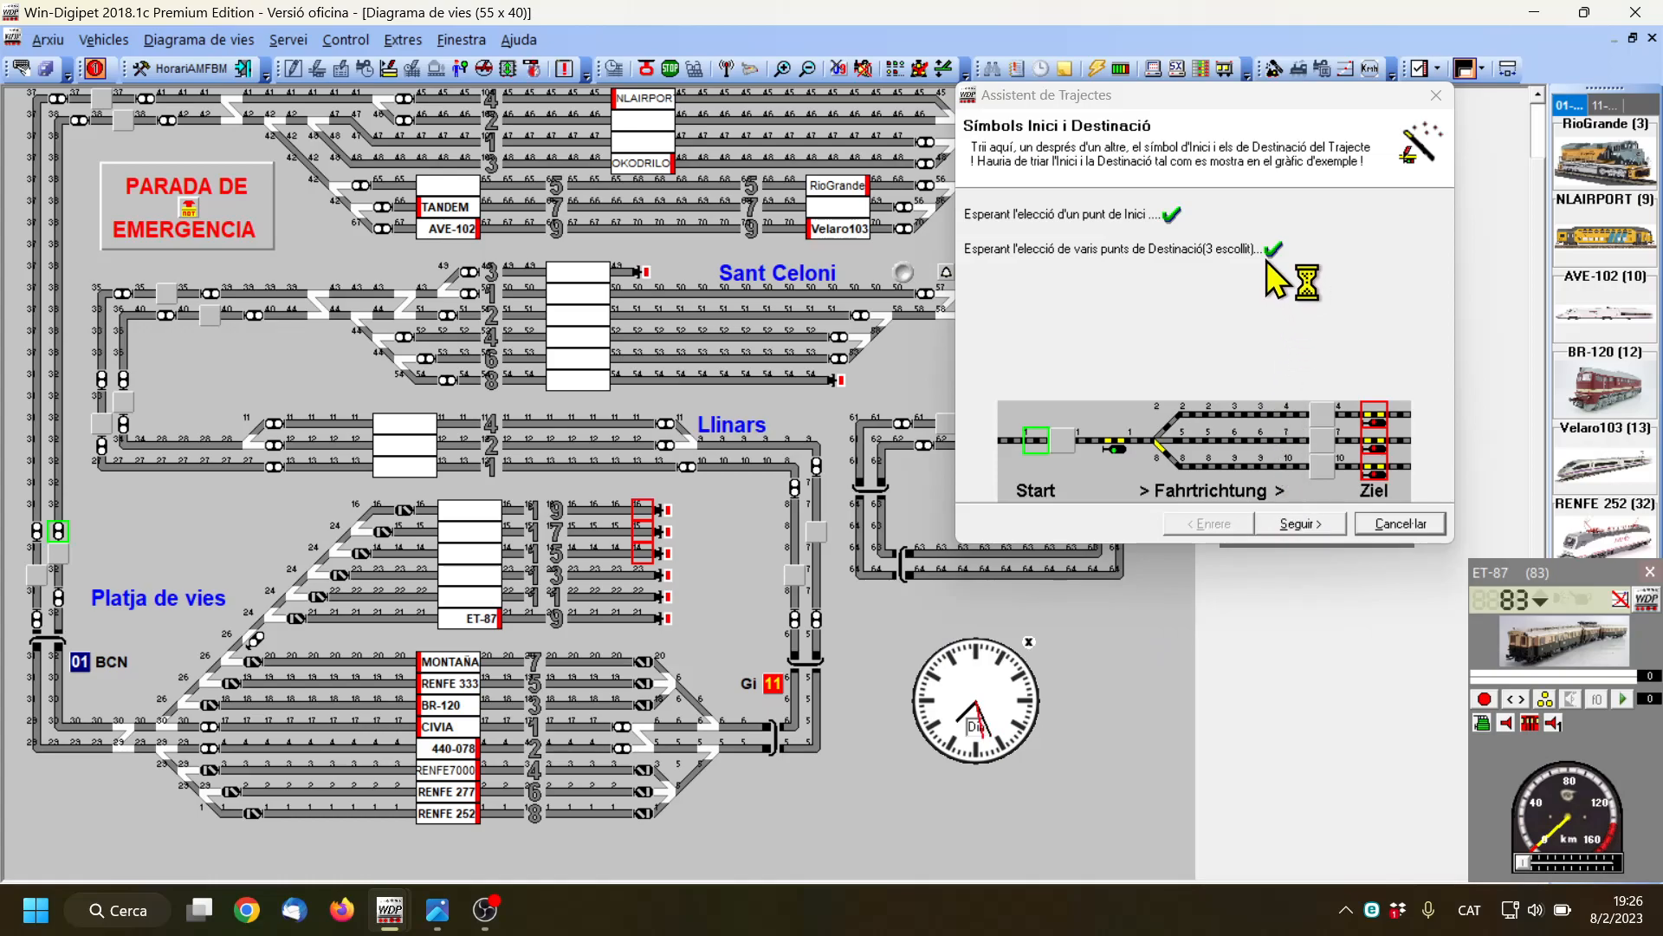
{"action": "left_click", "coordinate": [1312, 527]}
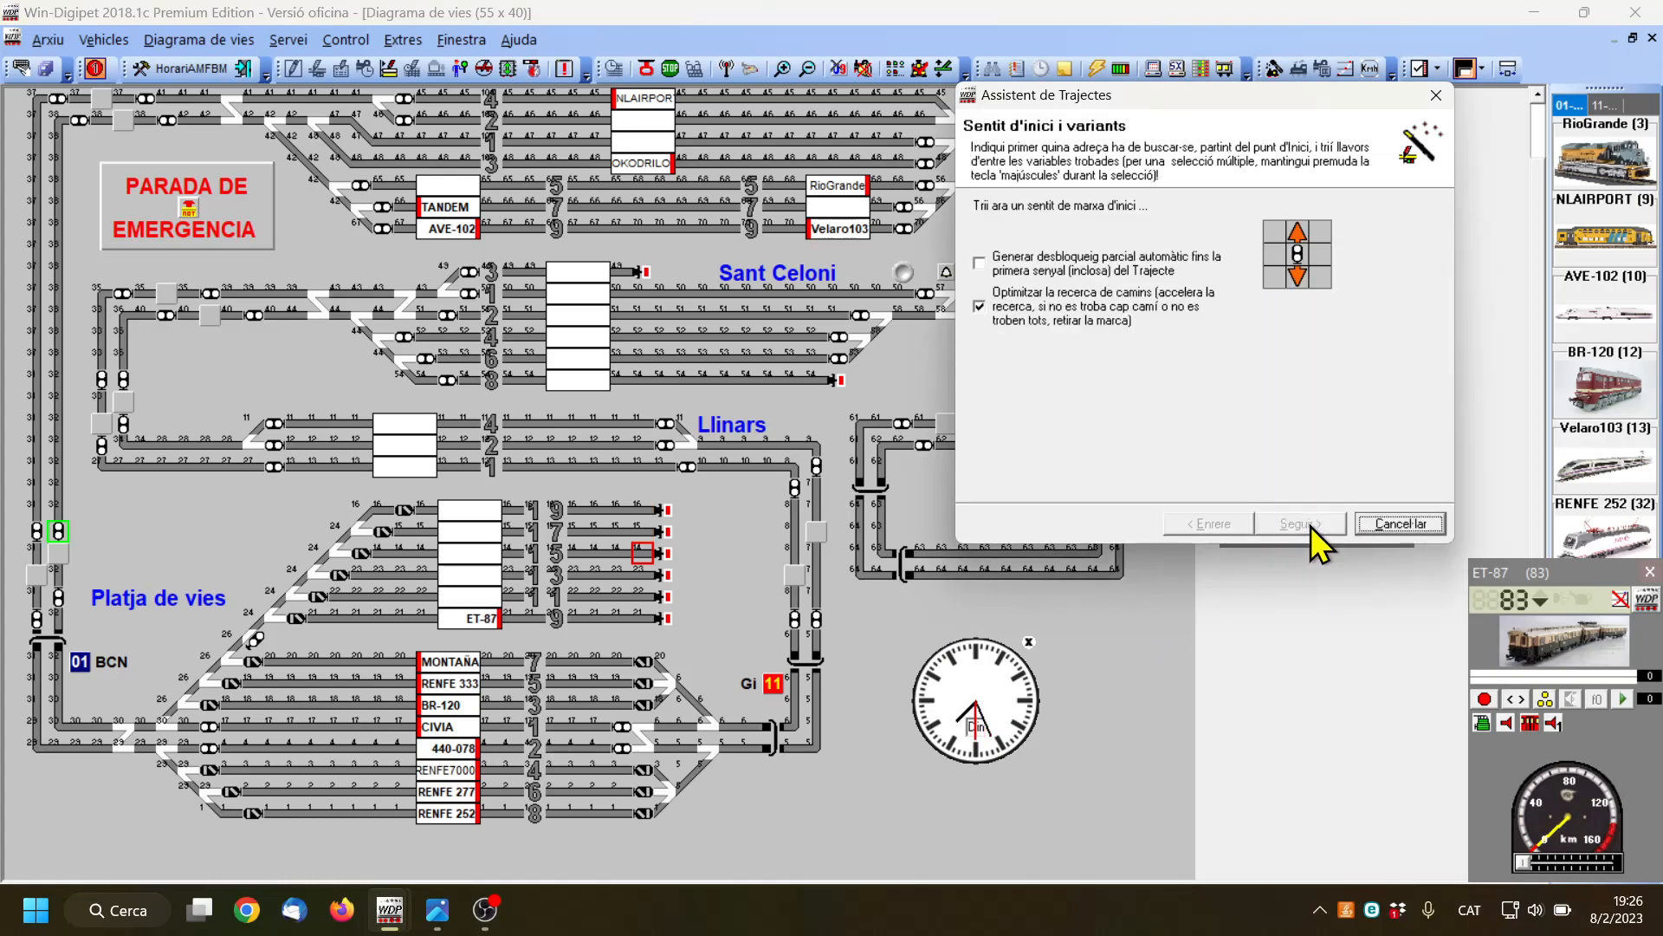
Set the downward starting direction and accept variant 1 for both routes 032 > 014 and 032 > 015
{"action": "left_click", "coordinate": [1299, 276]}
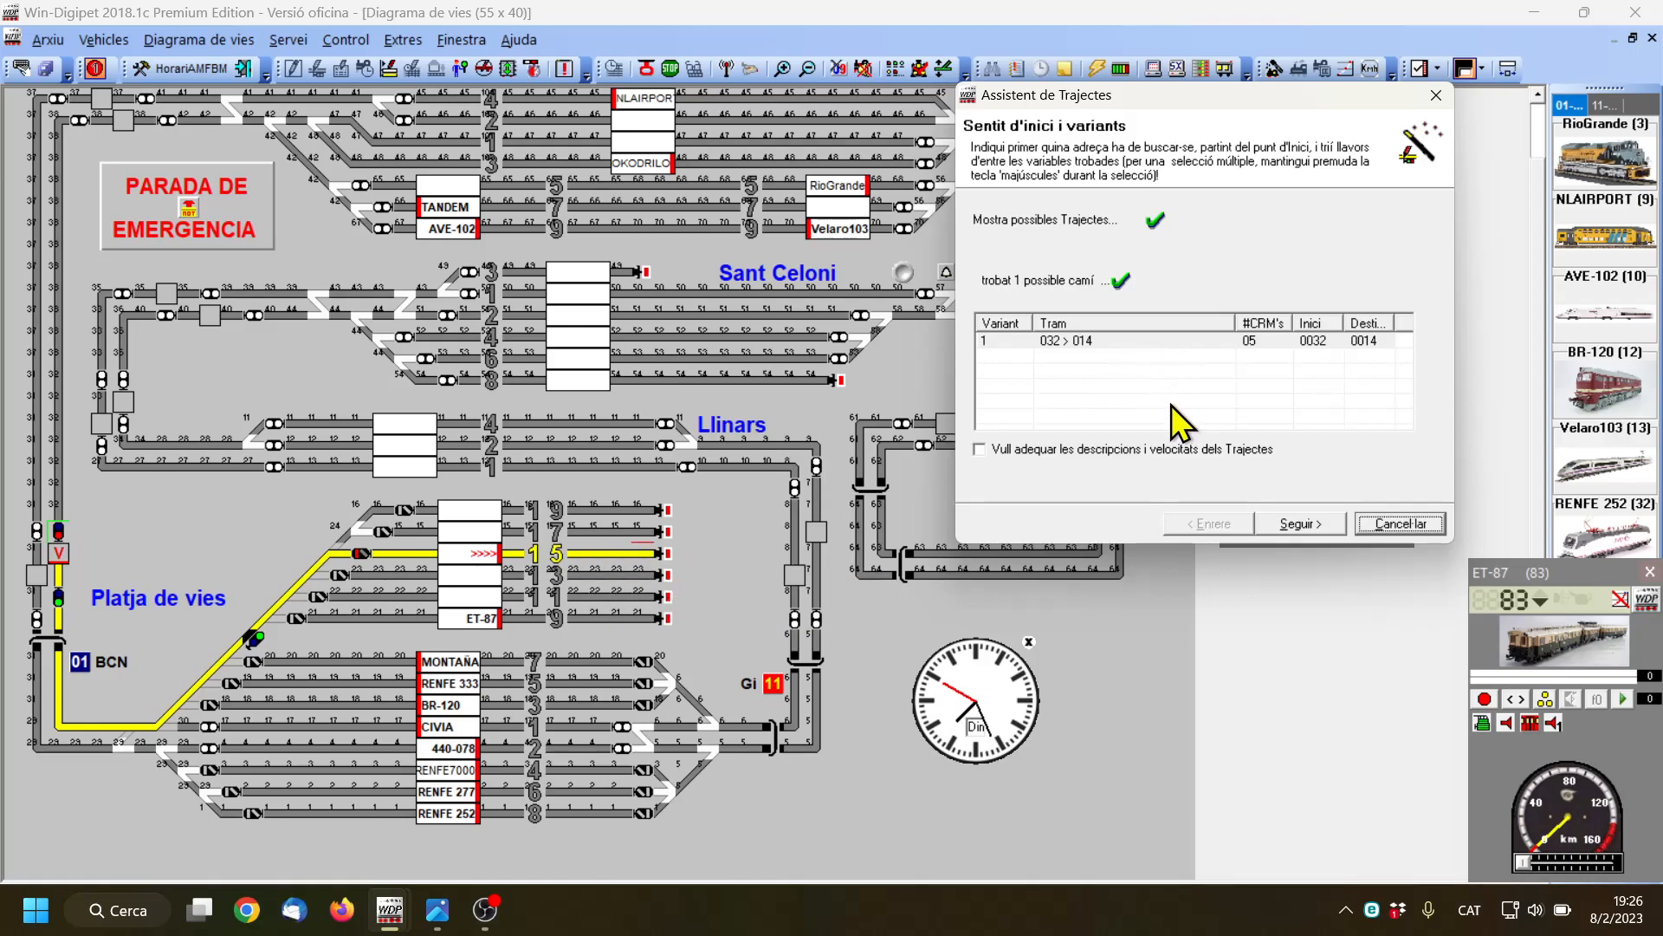
{"action": "left_click", "coordinate": [1177, 340]}
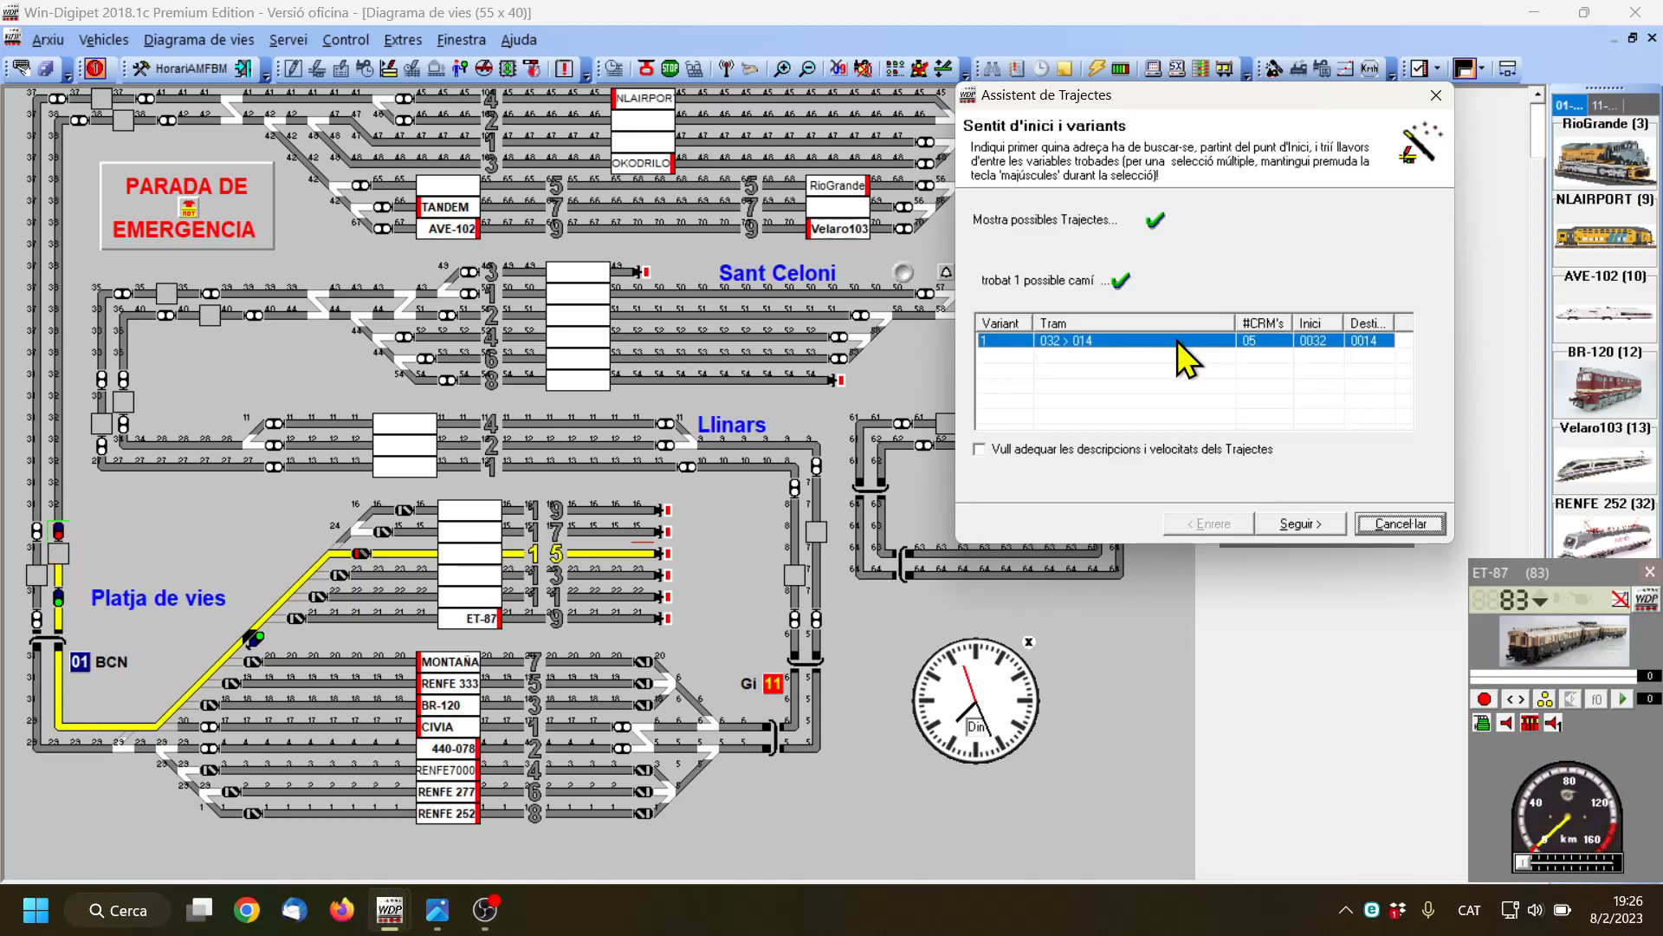
{"action": "left_click", "coordinate": [1304, 523]}
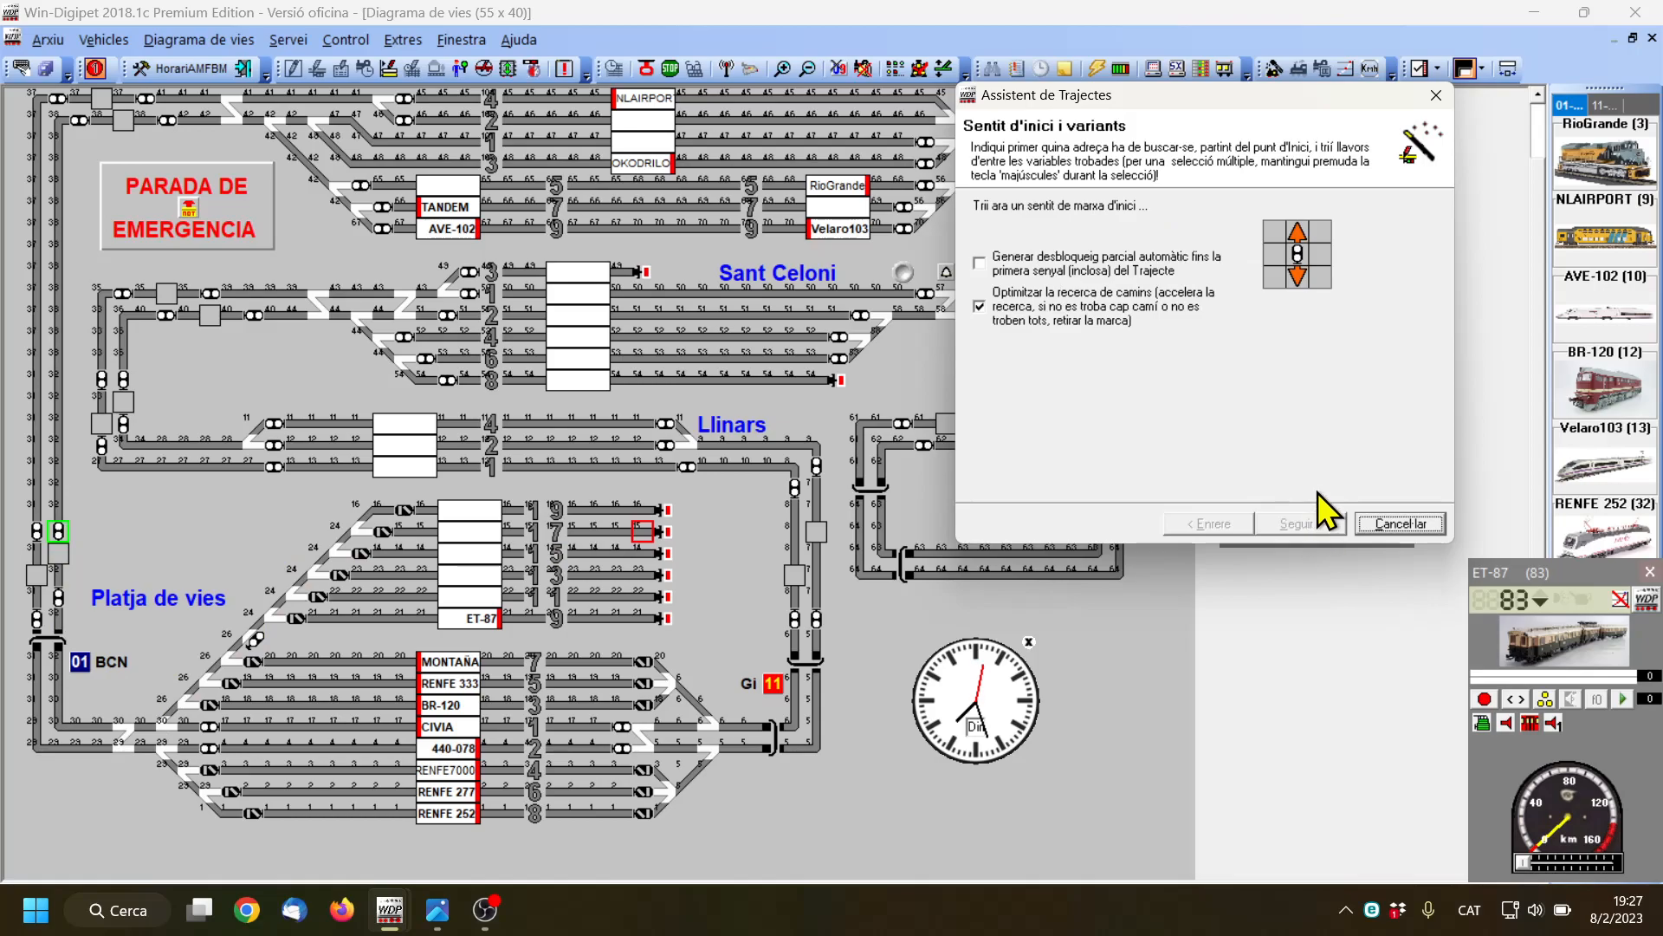
{"action": "left_click", "coordinate": [1298, 276]}
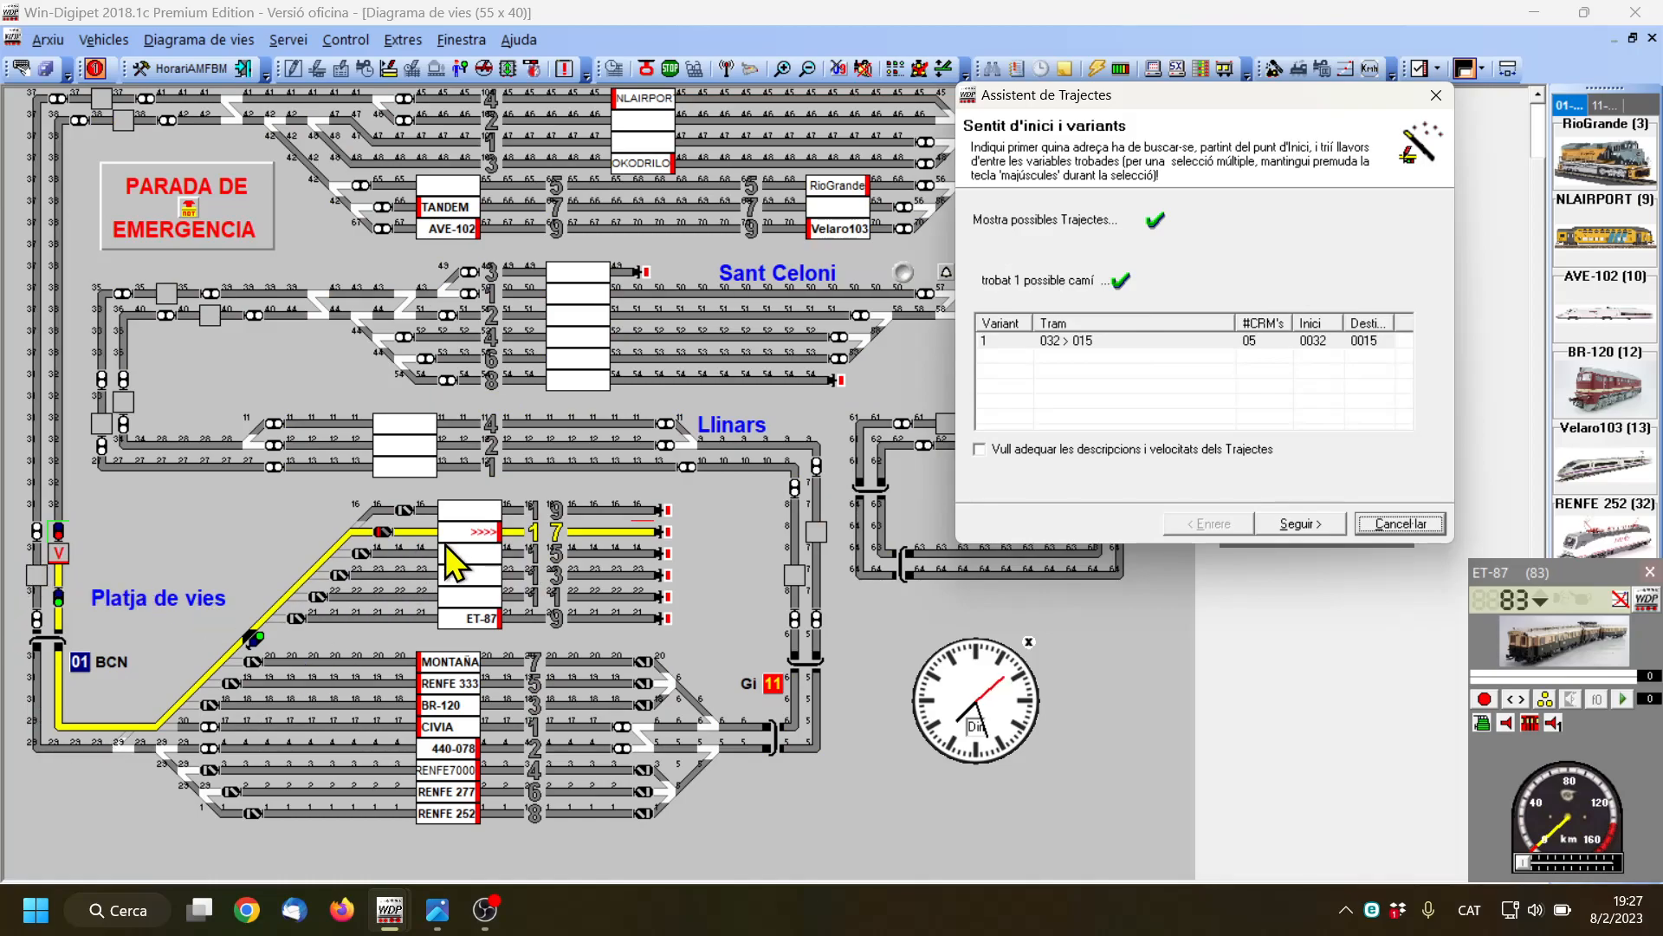
{"action": "left_click", "coordinate": [1147, 341]}
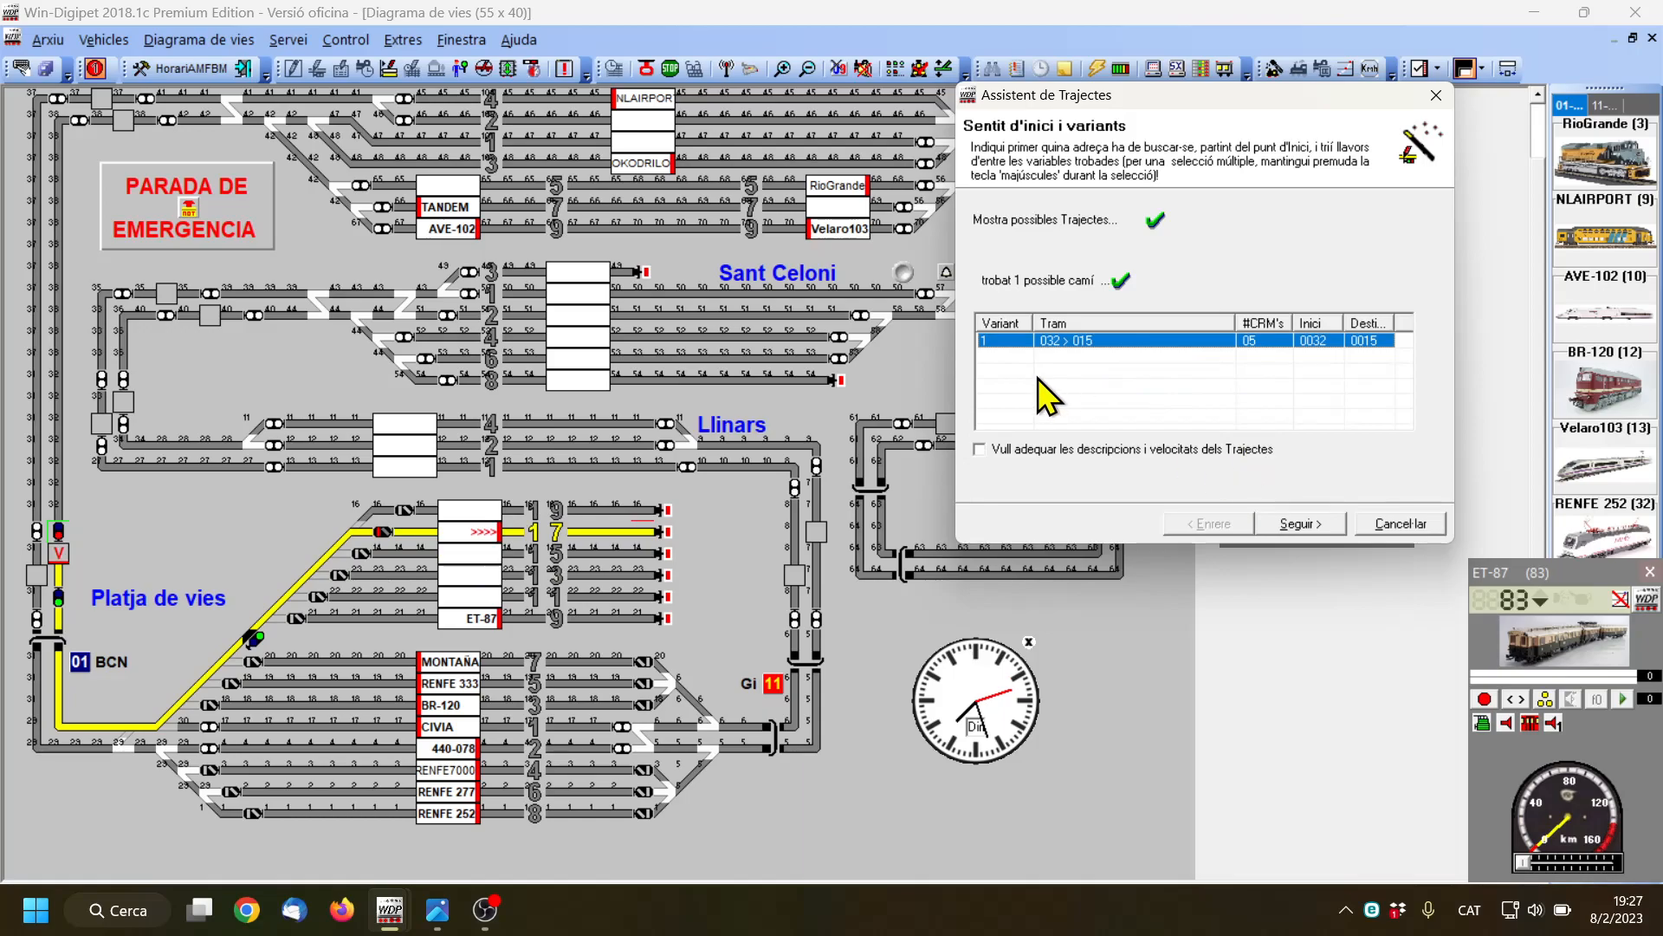
{"action": "left_click", "coordinate": [1310, 527]}
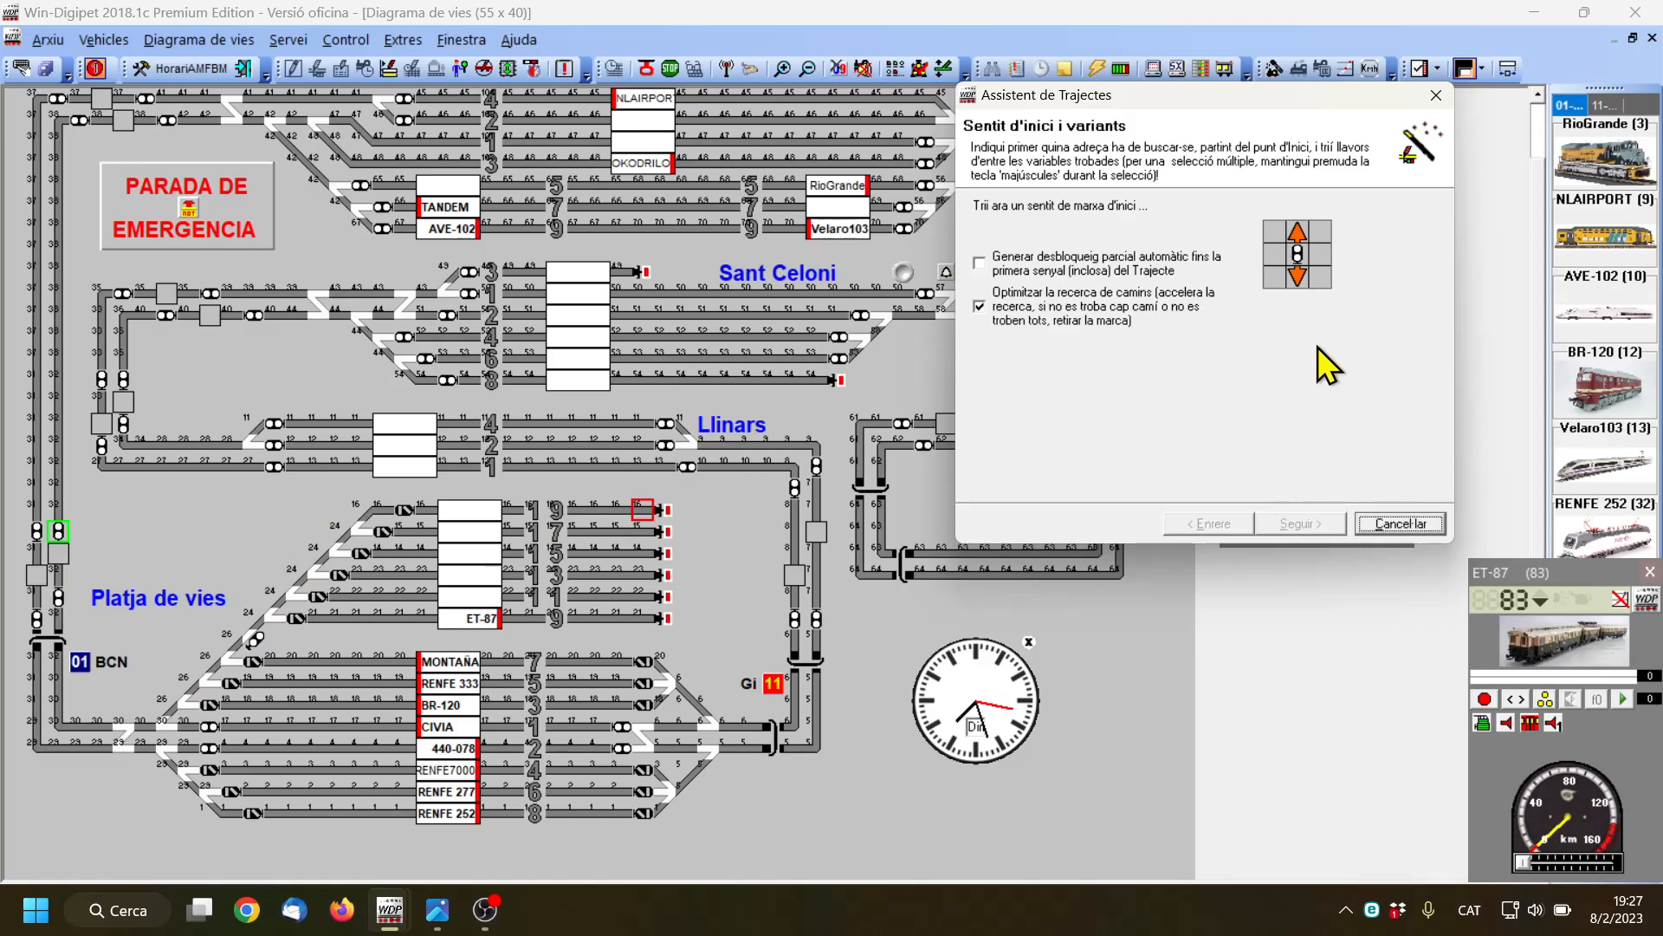
Search route 032 > 016 in the downward direction, compare its variants on the diagram and accept variant 1
{"action": "left_click", "coordinate": [1297, 275]}
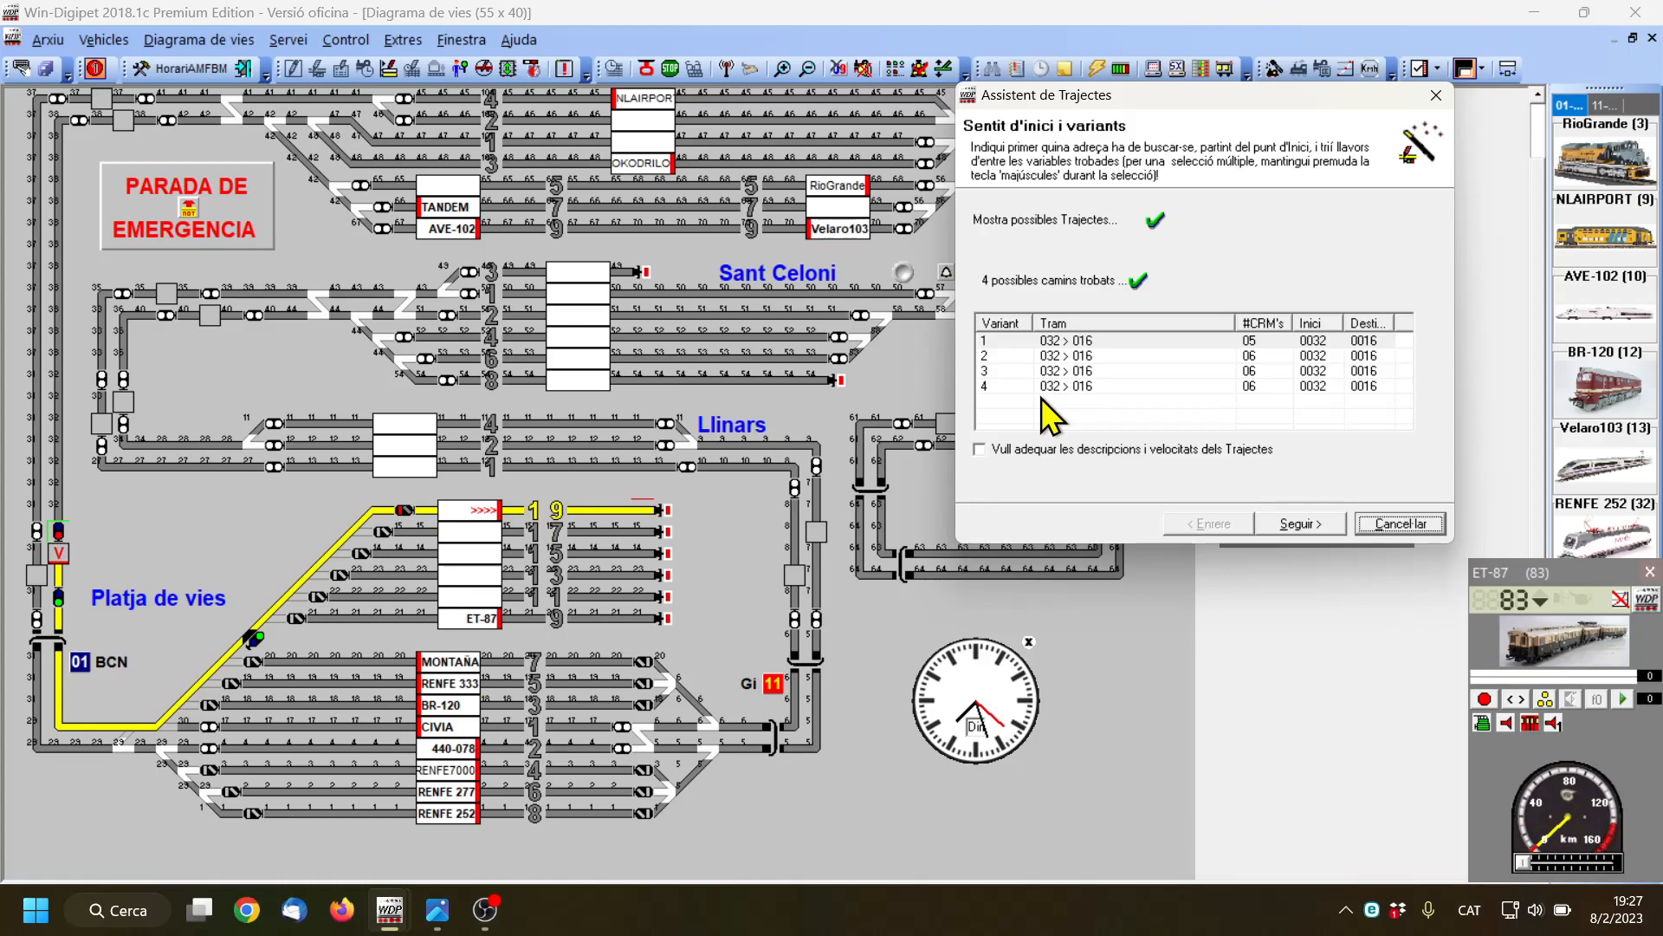
{"action": "left_click", "coordinate": [1088, 358]}
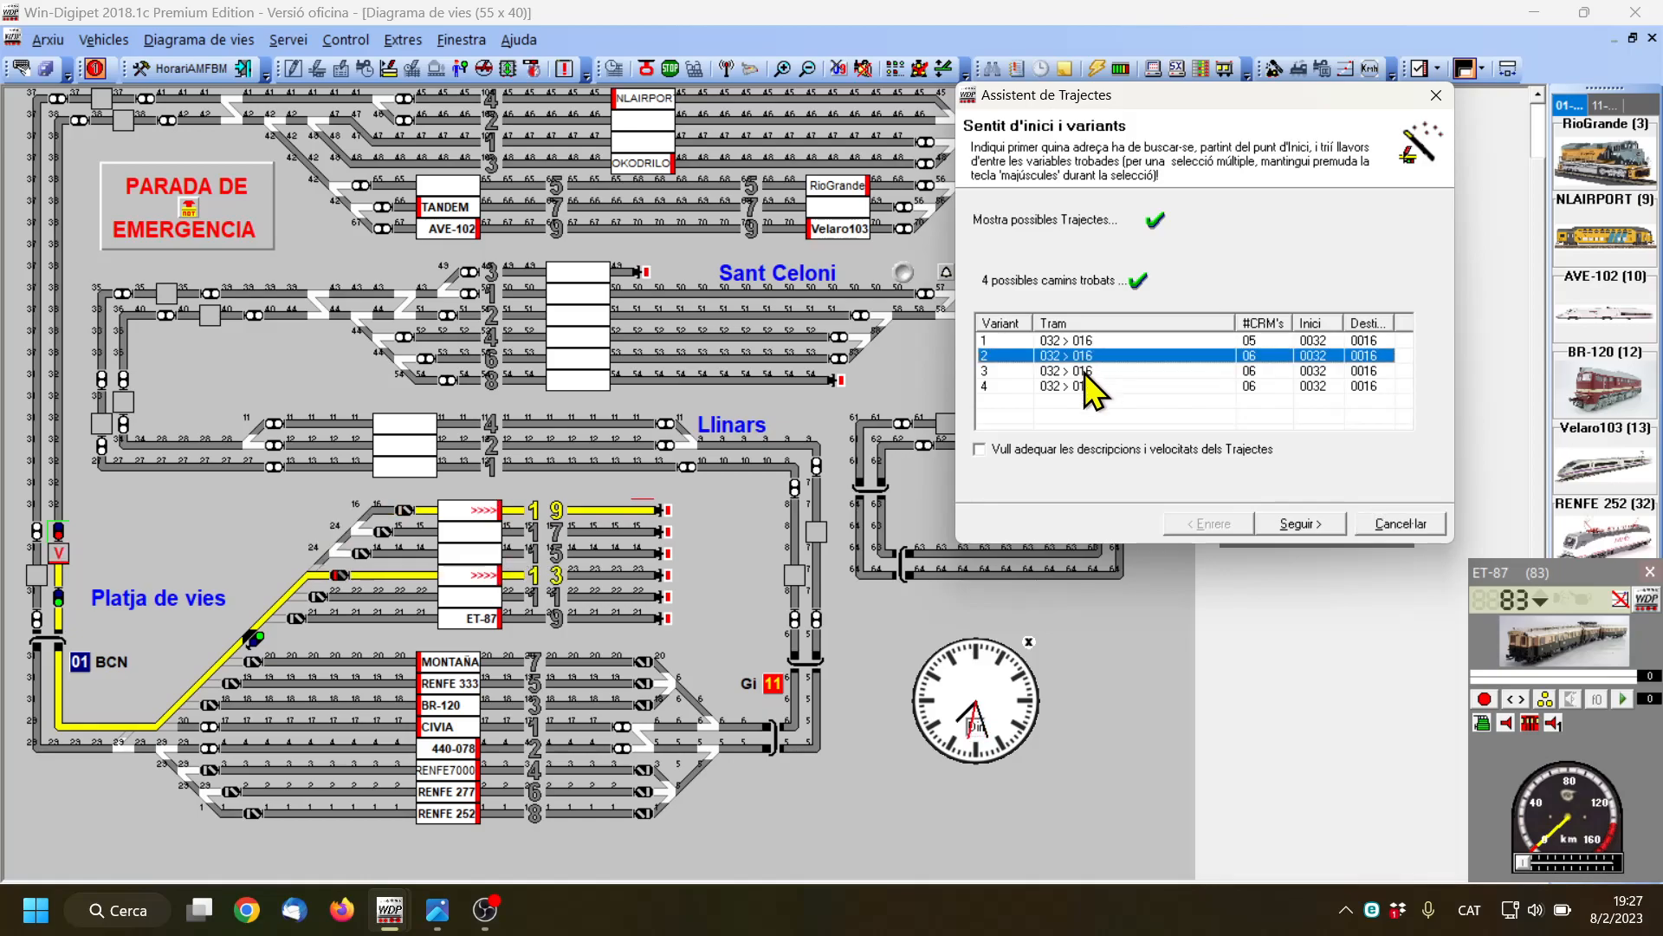
{"action": "left_click", "coordinate": [1085, 371]}
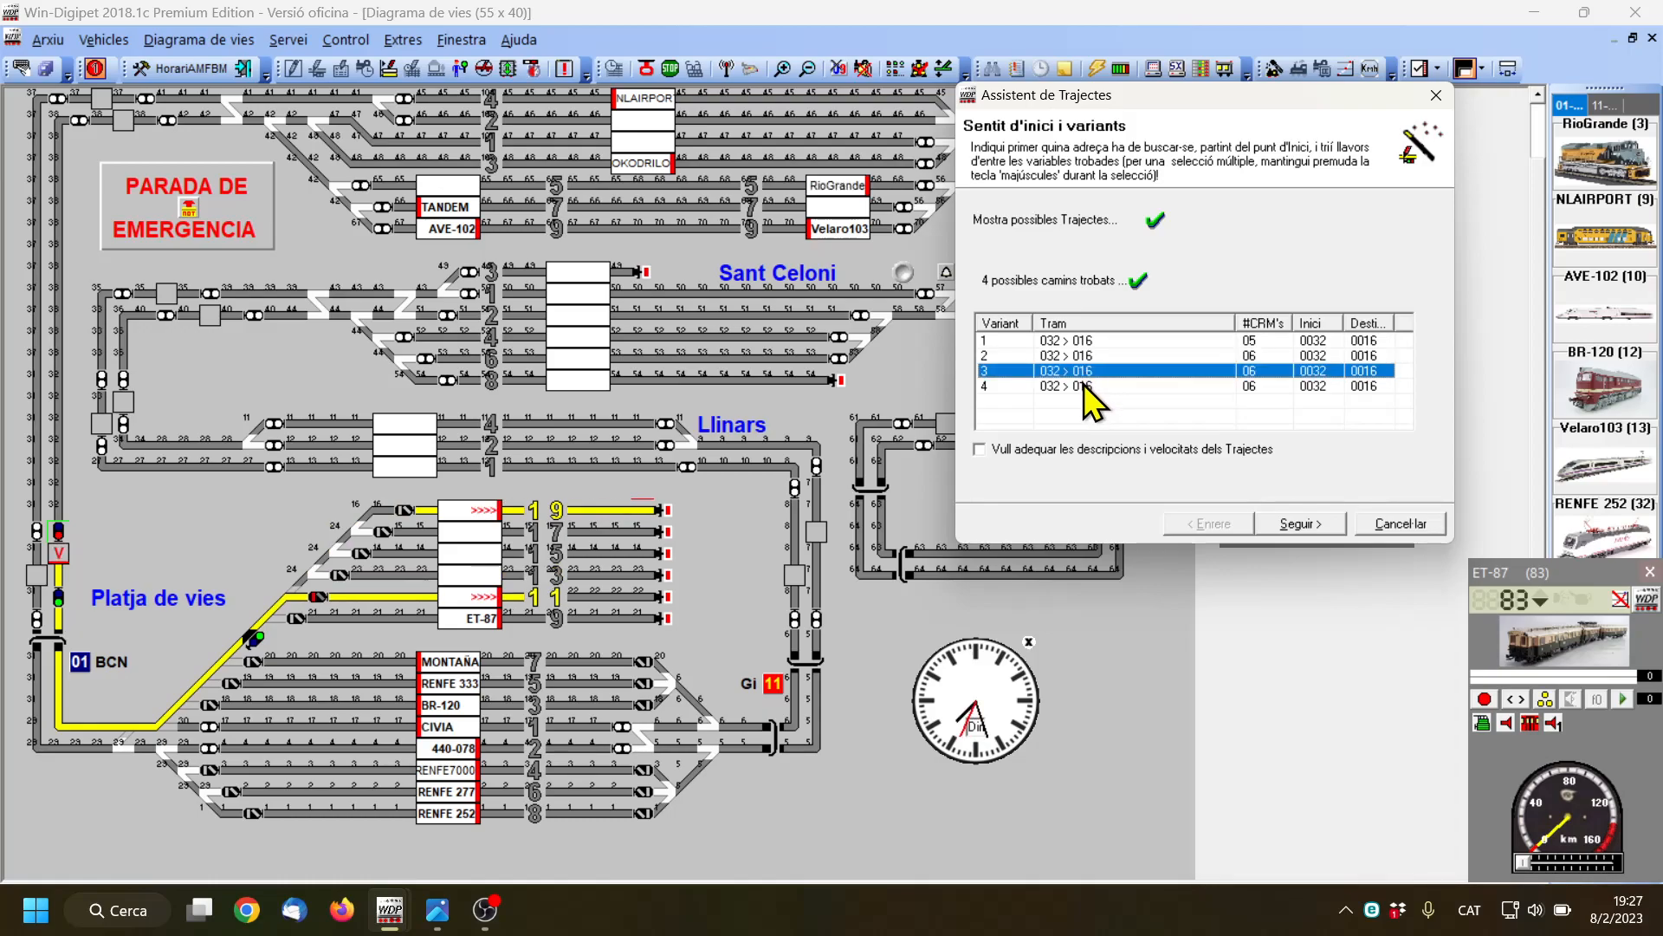
{"action": "left_click", "coordinate": [1086, 387]}
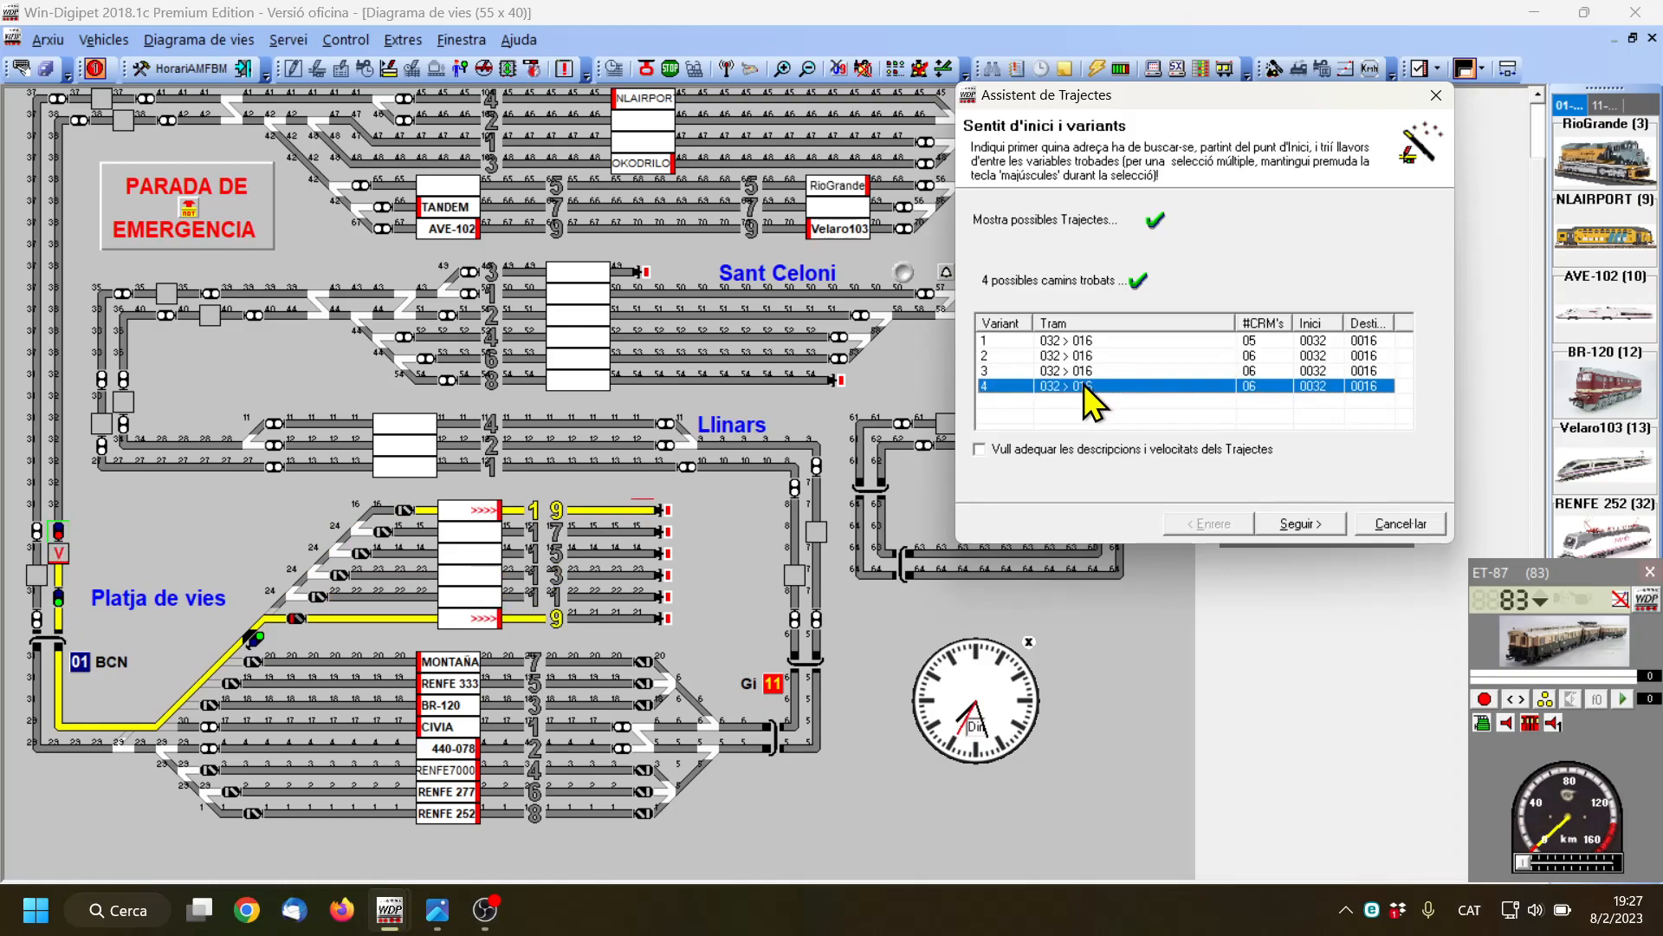
{"action": "left_click", "coordinate": [1087, 342]}
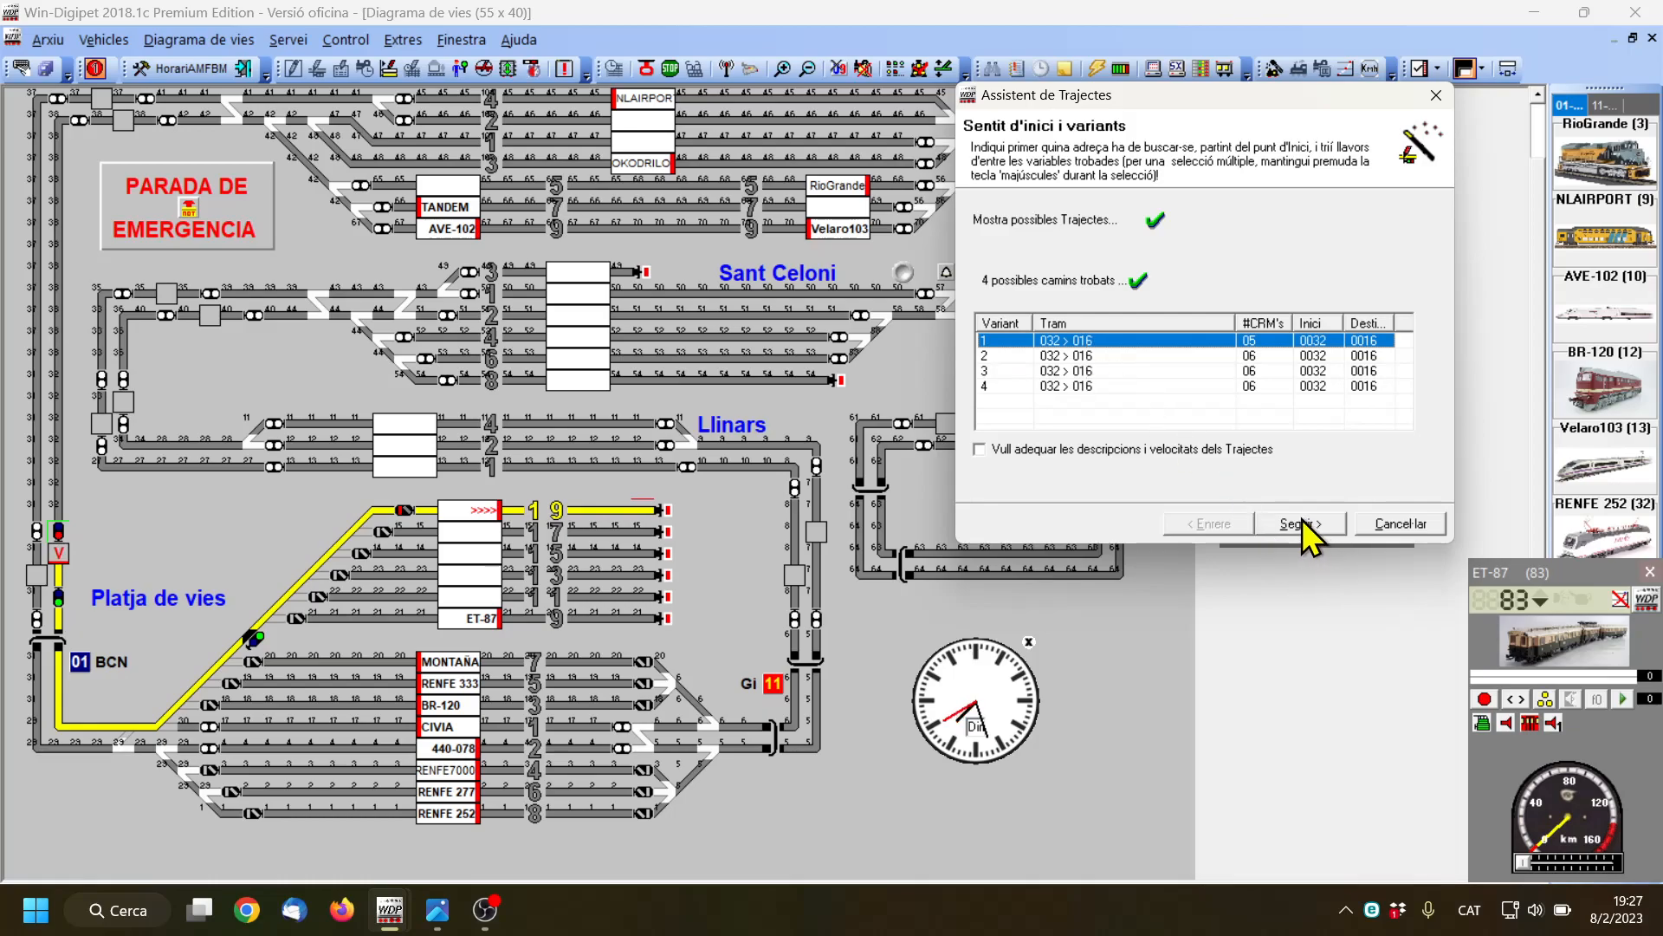
{"action": "left_click", "coordinate": [1303, 522]}
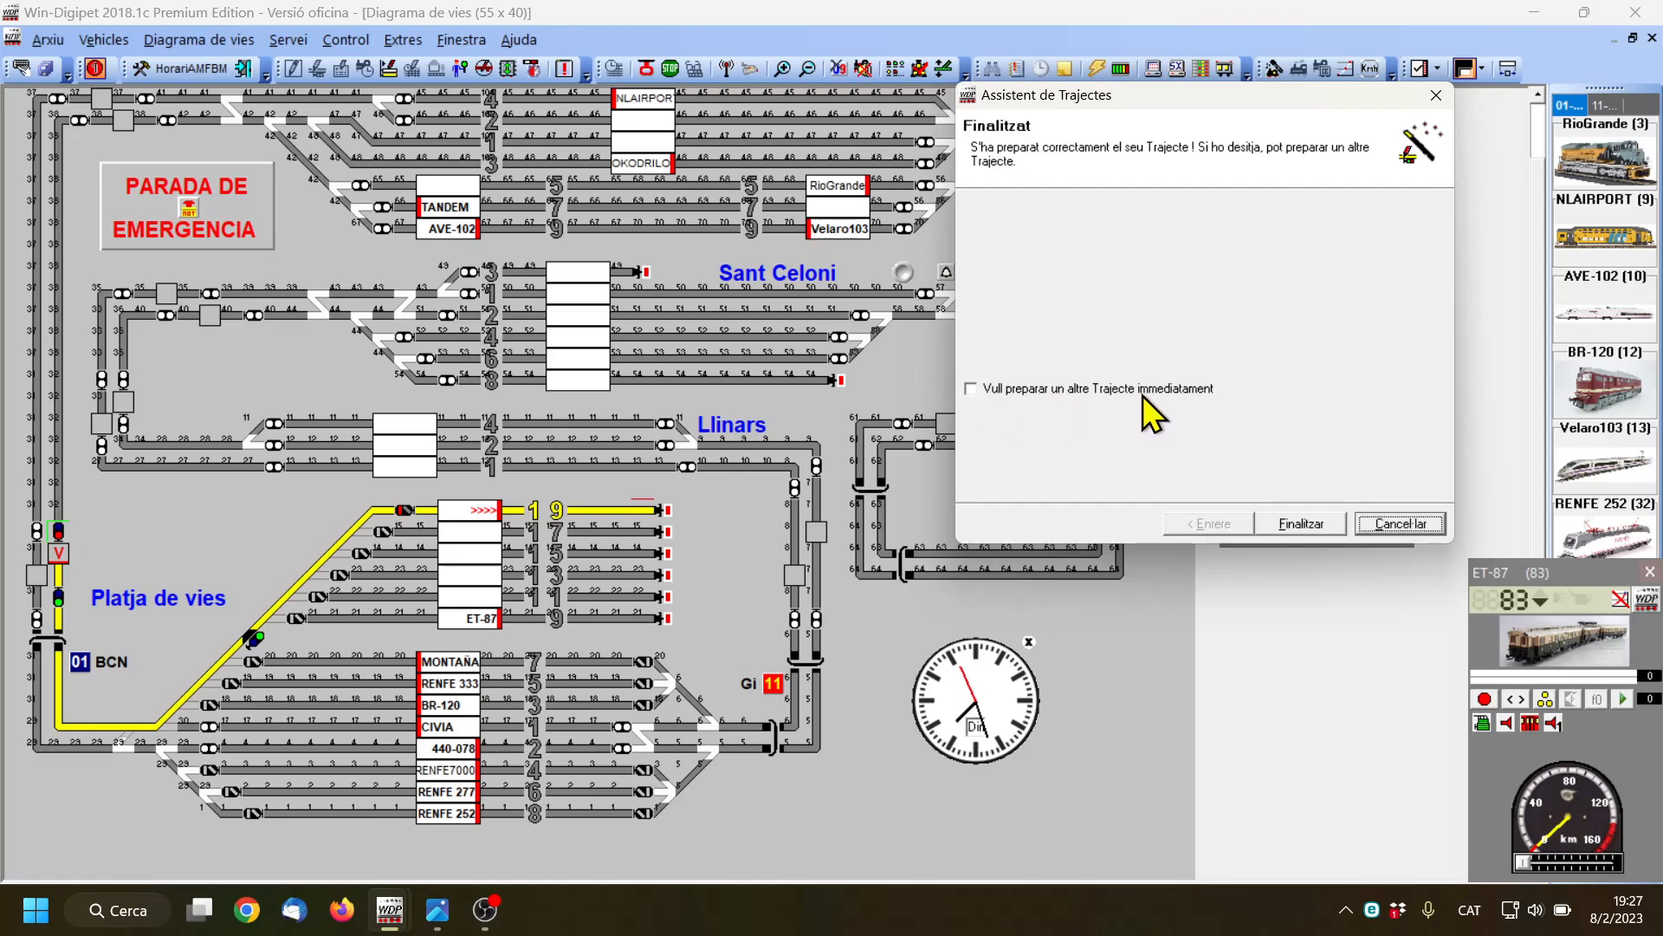
Continue immediately with another preparation and choose a group of exit routes from several signals to one block signal
{"action": "left_click", "coordinate": [972, 390]}
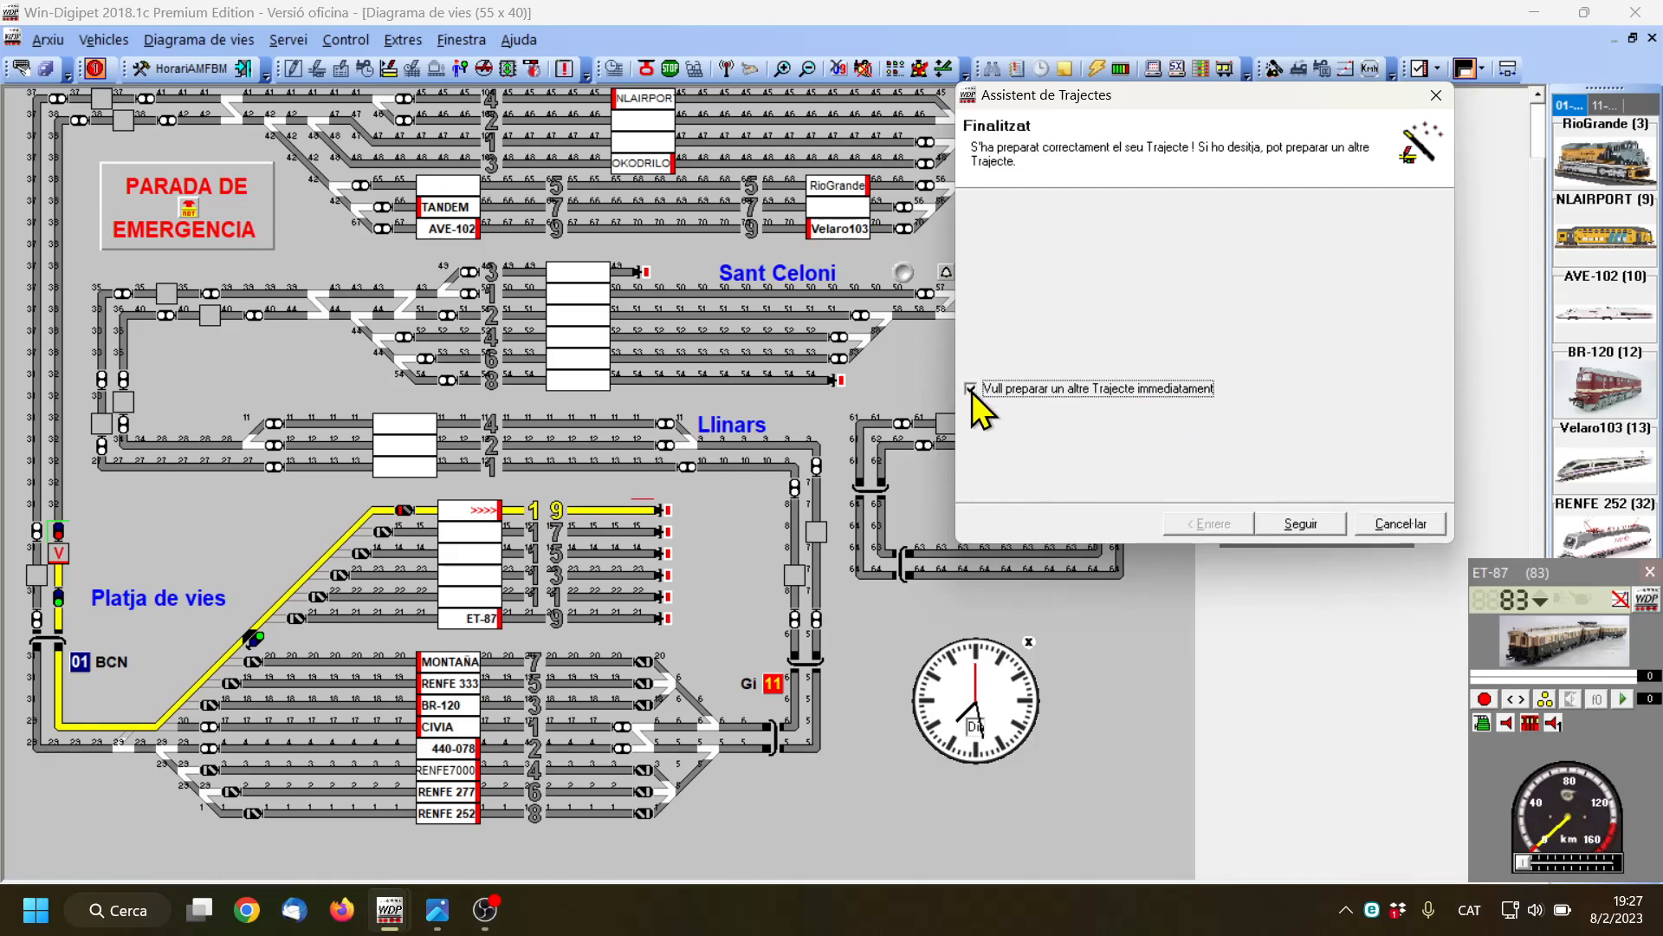
{"action": "left_click", "coordinate": [972, 390]}
{"action": "left_click", "coordinate": [972, 388]}
{"action": "left_click", "coordinate": [1313, 527]}
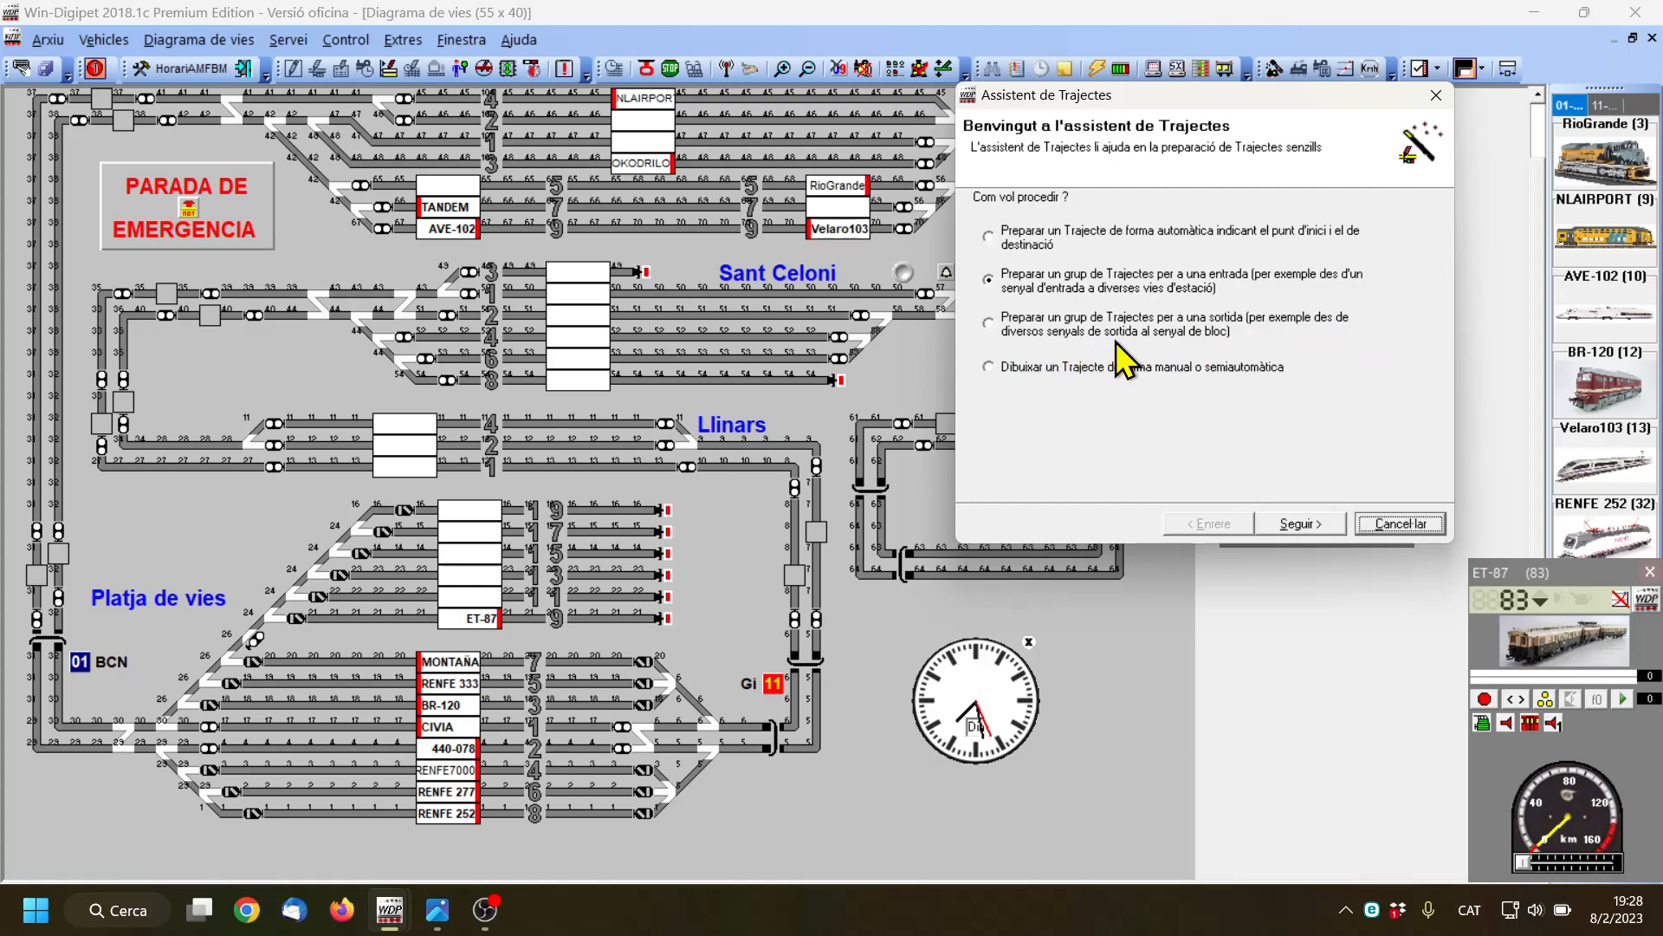
{"action": "left_click", "coordinate": [991, 324]}
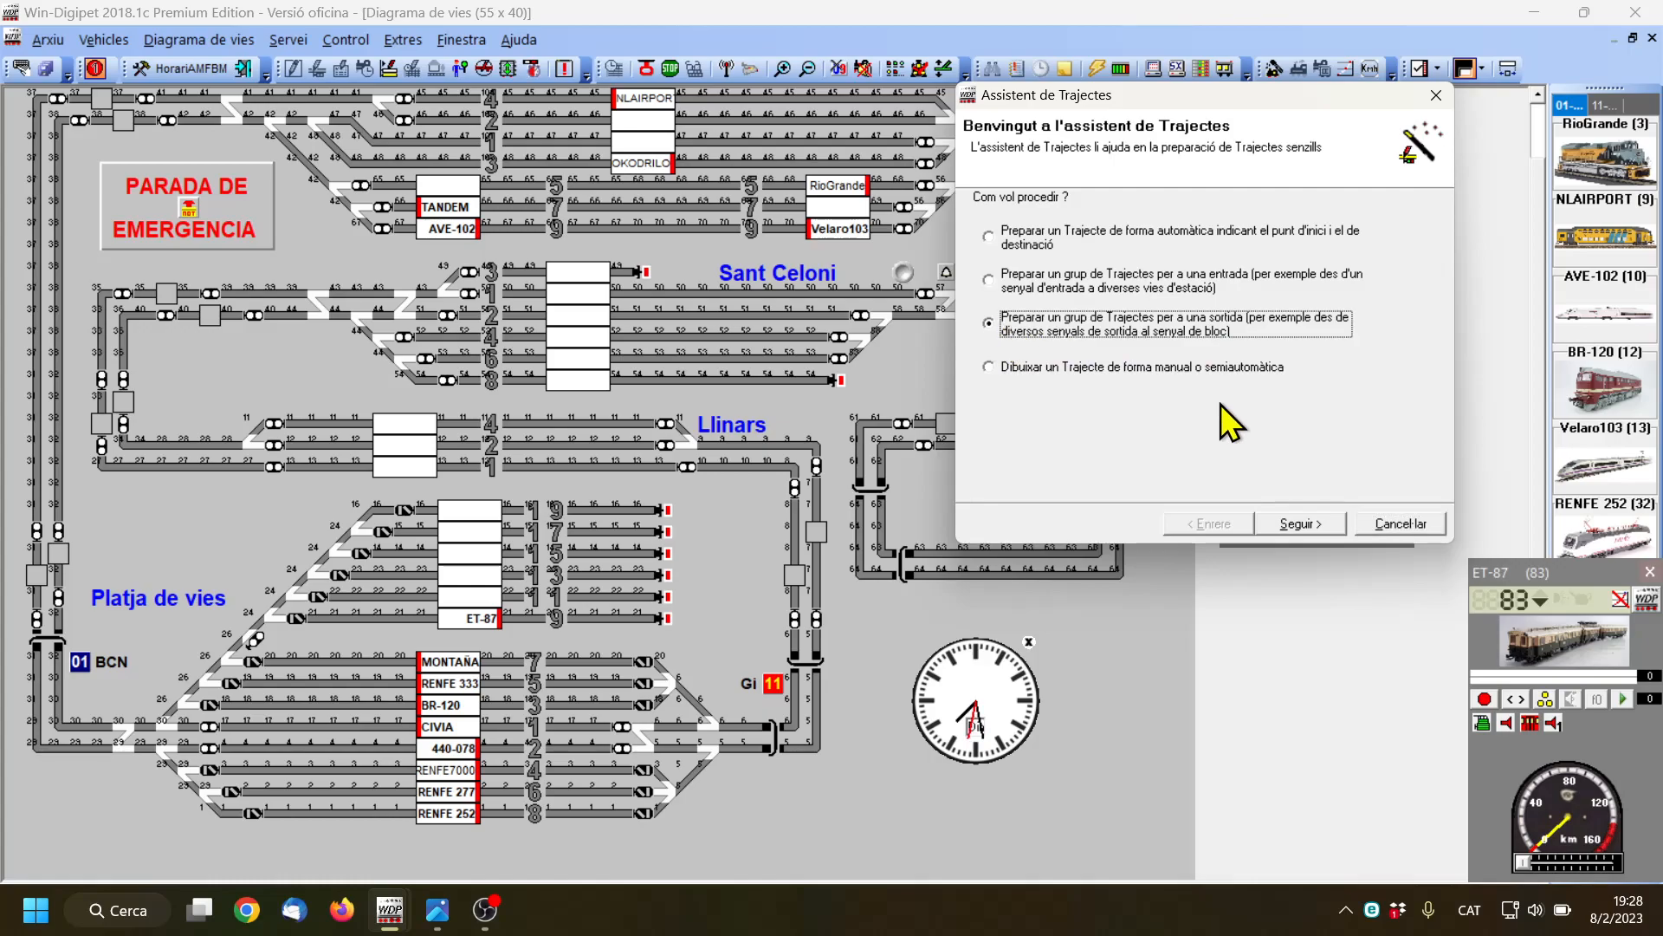
{"action": "left_click", "coordinate": [1308, 525]}
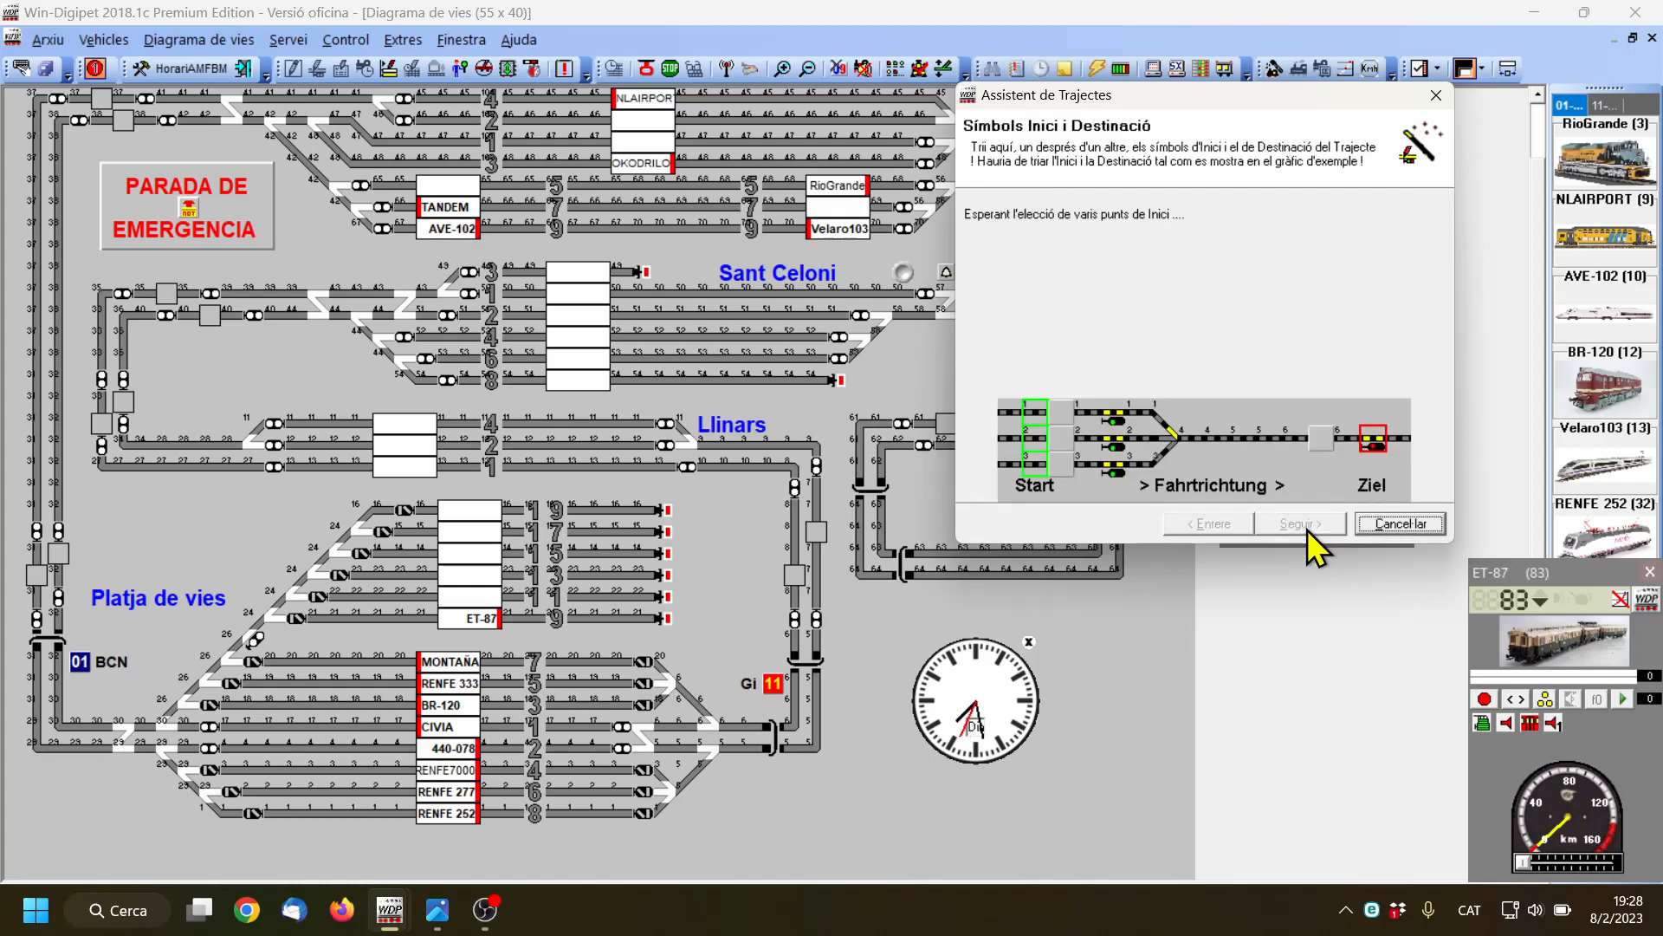
Set the ends of Platja de vies tracks 15, 17 and 19 as starts and the inner vertical line's upper signal as destination
{"action": "left_click", "coordinate": [641, 553]}
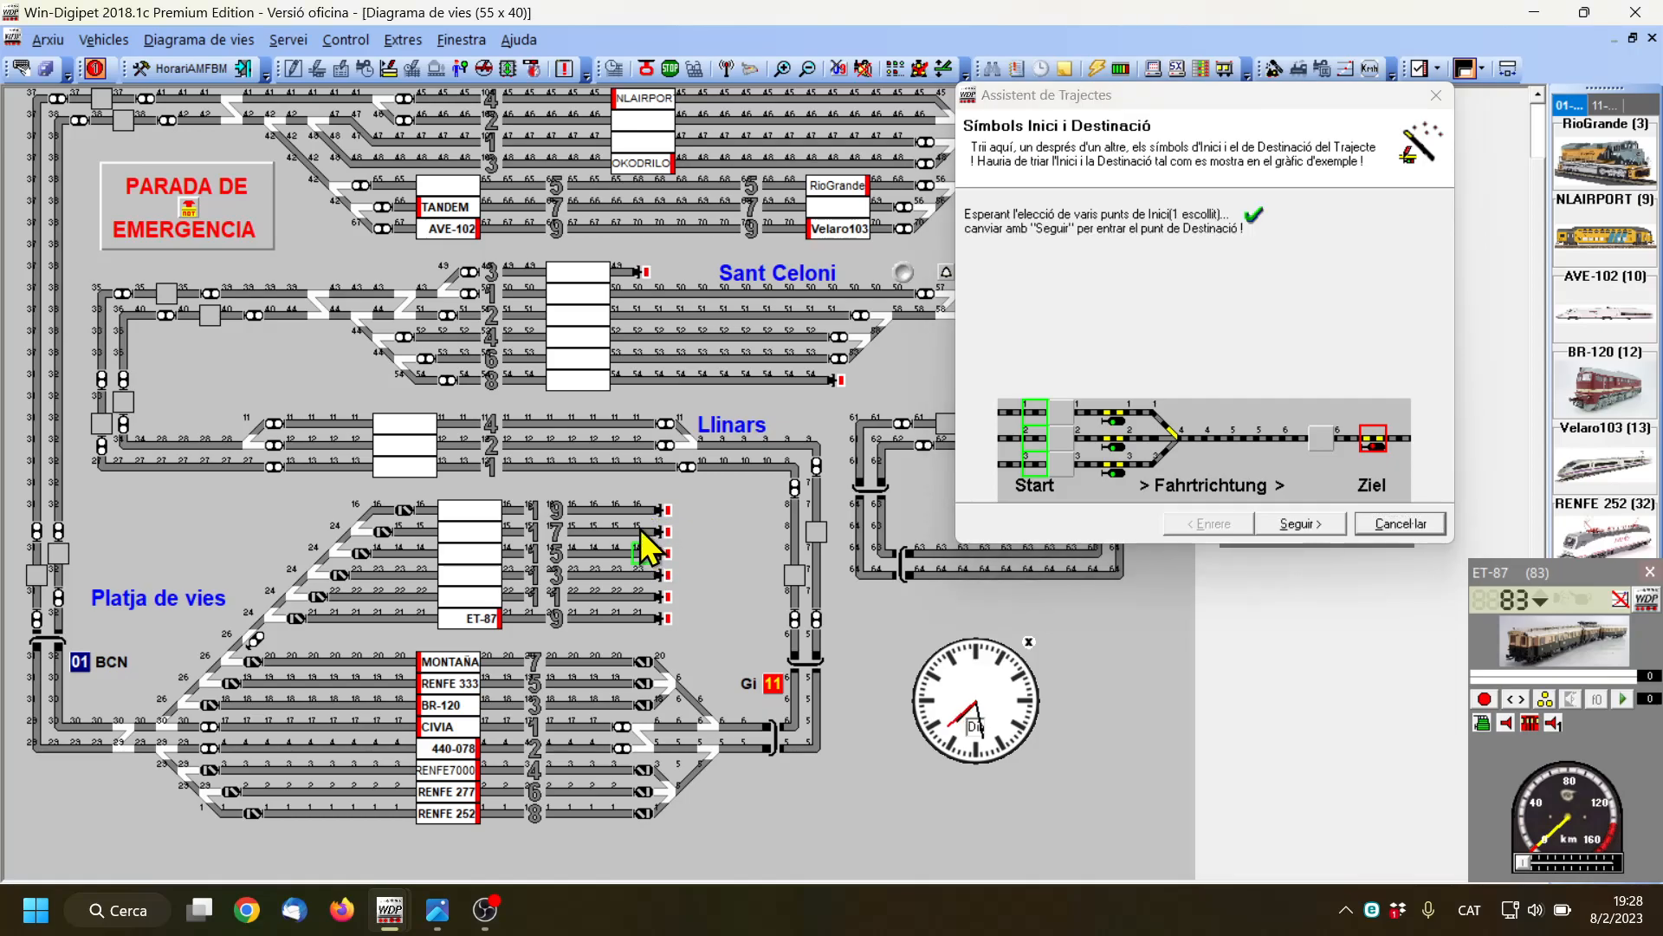
{"action": "left_click", "coordinate": [641, 530]}
{"action": "left_click", "coordinate": [641, 510]}
{"action": "left_click", "coordinate": [1308, 522]}
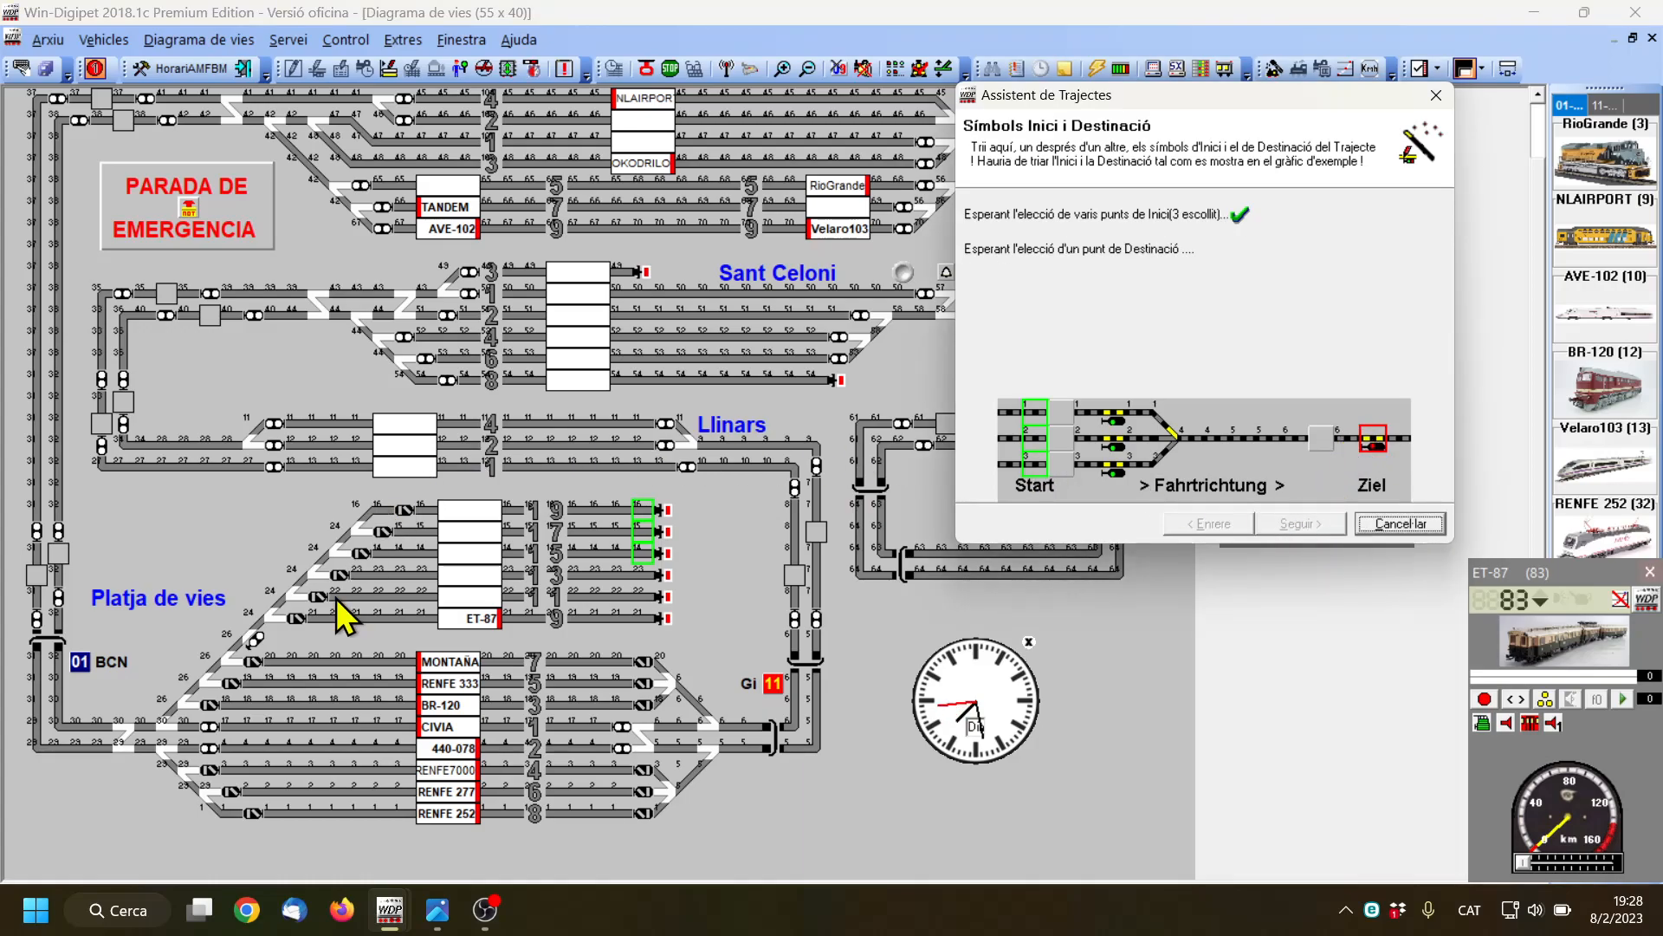
{"action": "left_click", "coordinate": [58, 532]}
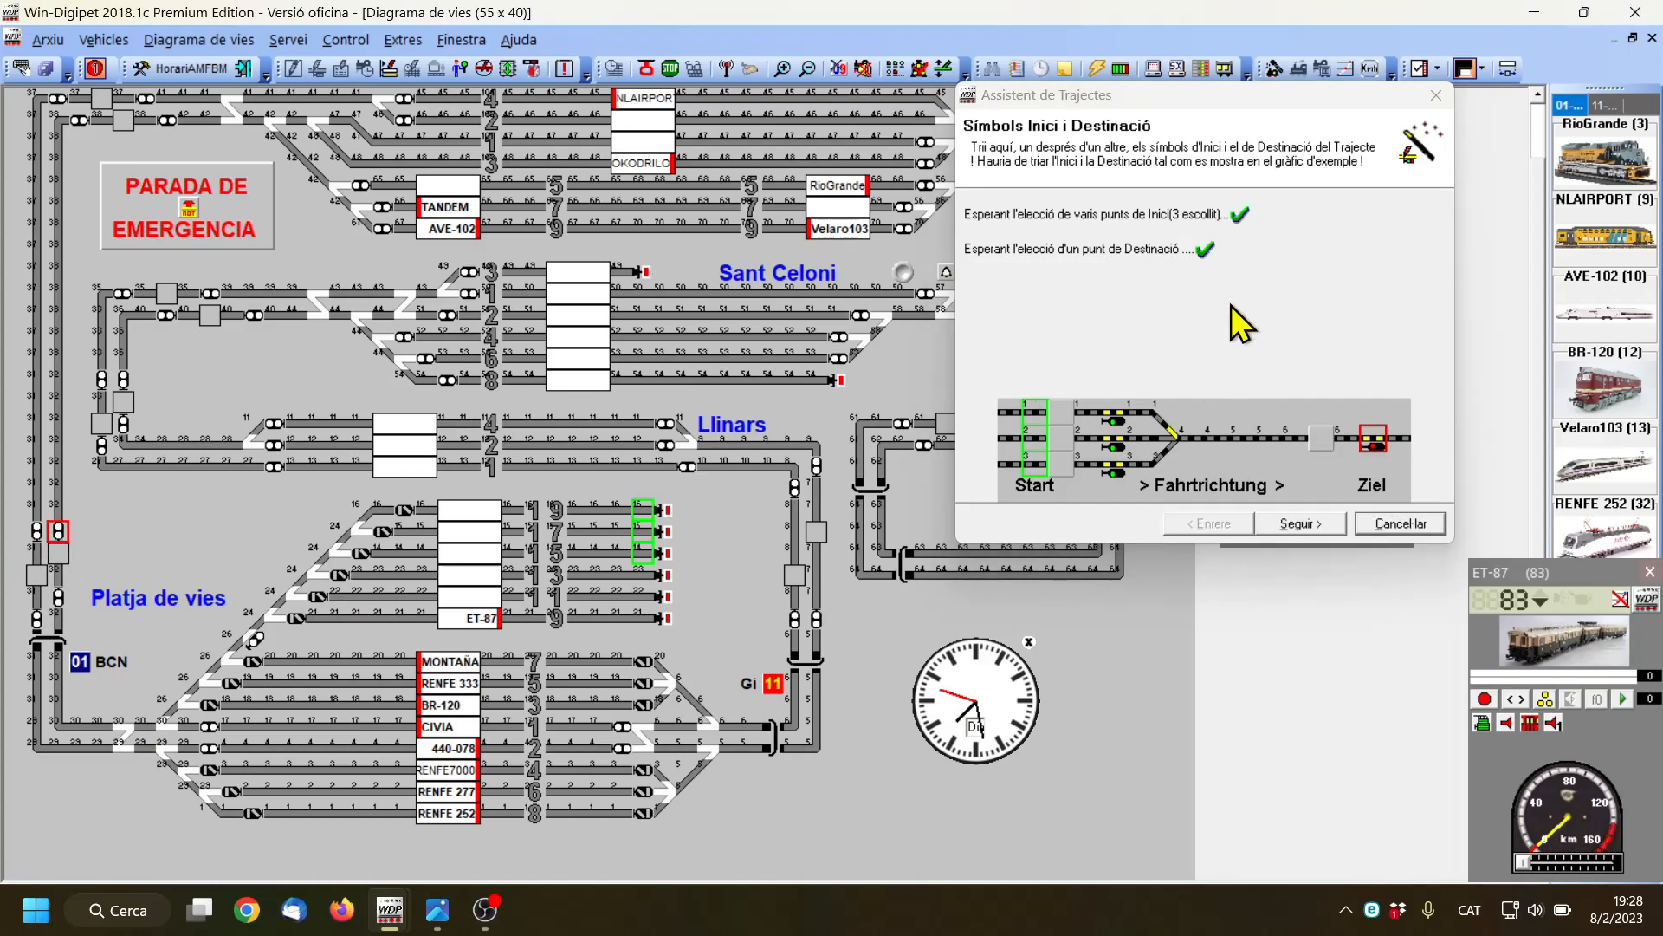
{"action": "left_click", "coordinate": [1301, 525]}
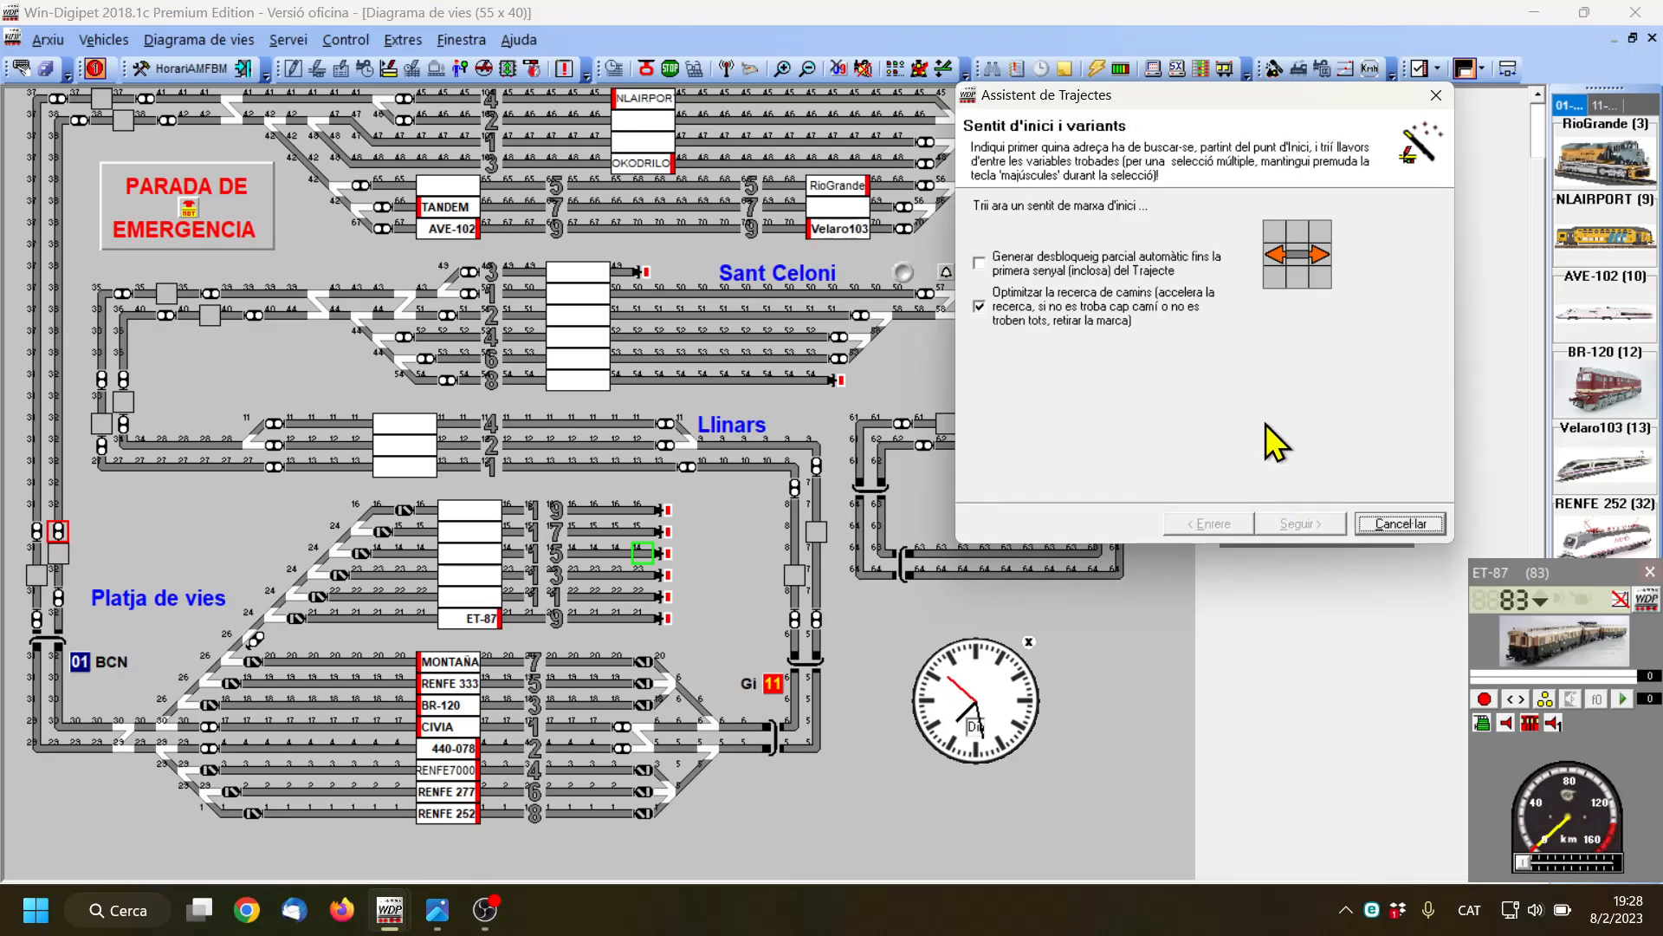
Set the leftward starting direction and accept variant 1 for both routes 014 > 032 and 015 > 032
{"action": "left_click", "coordinate": [1281, 260]}
{"action": "left_click", "coordinate": [1275, 256]}
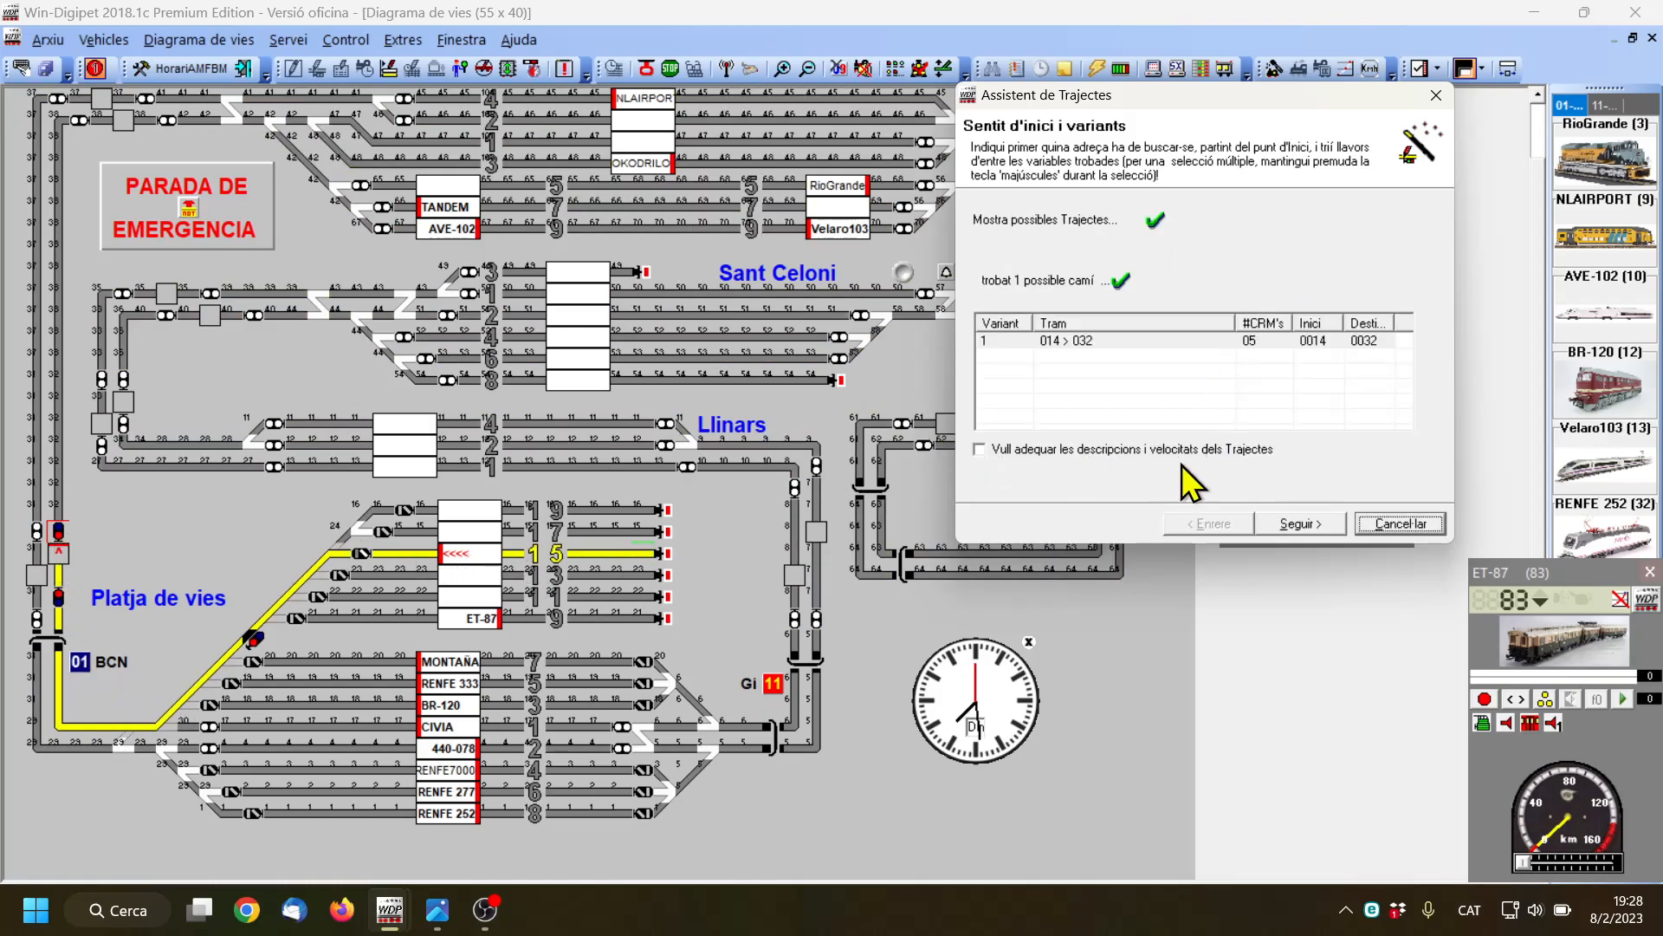
{"action": "left_click", "coordinate": [1211, 342]}
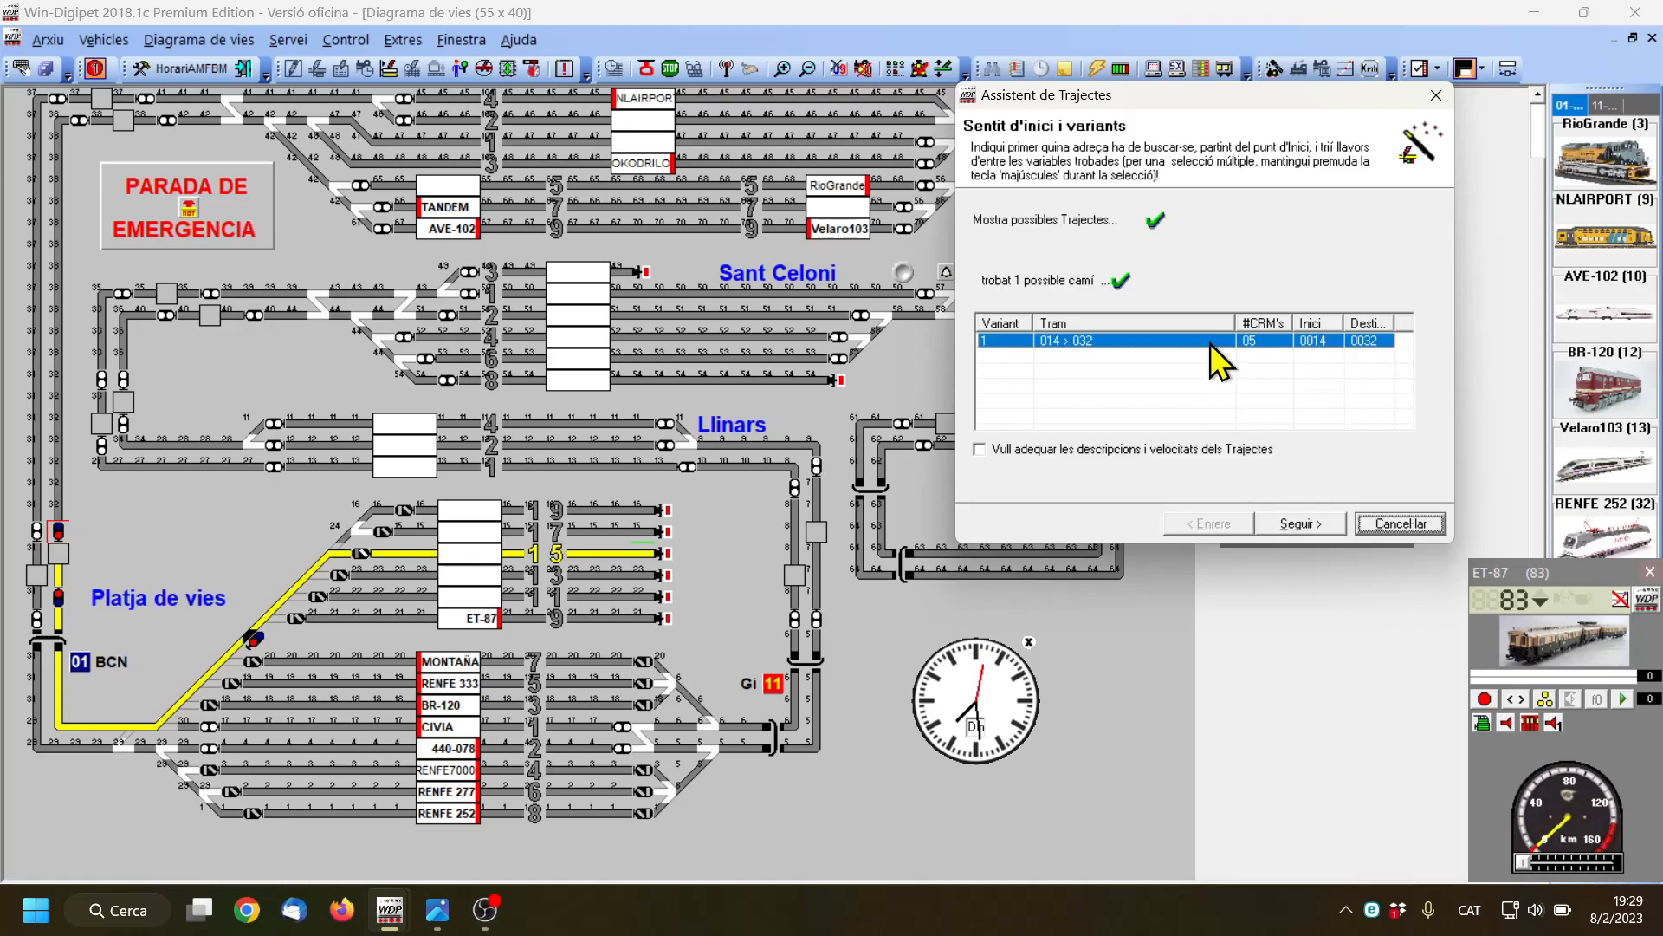
{"action": "left_click", "coordinate": [1300, 525]}
{"action": "left_click", "coordinate": [1273, 253]}
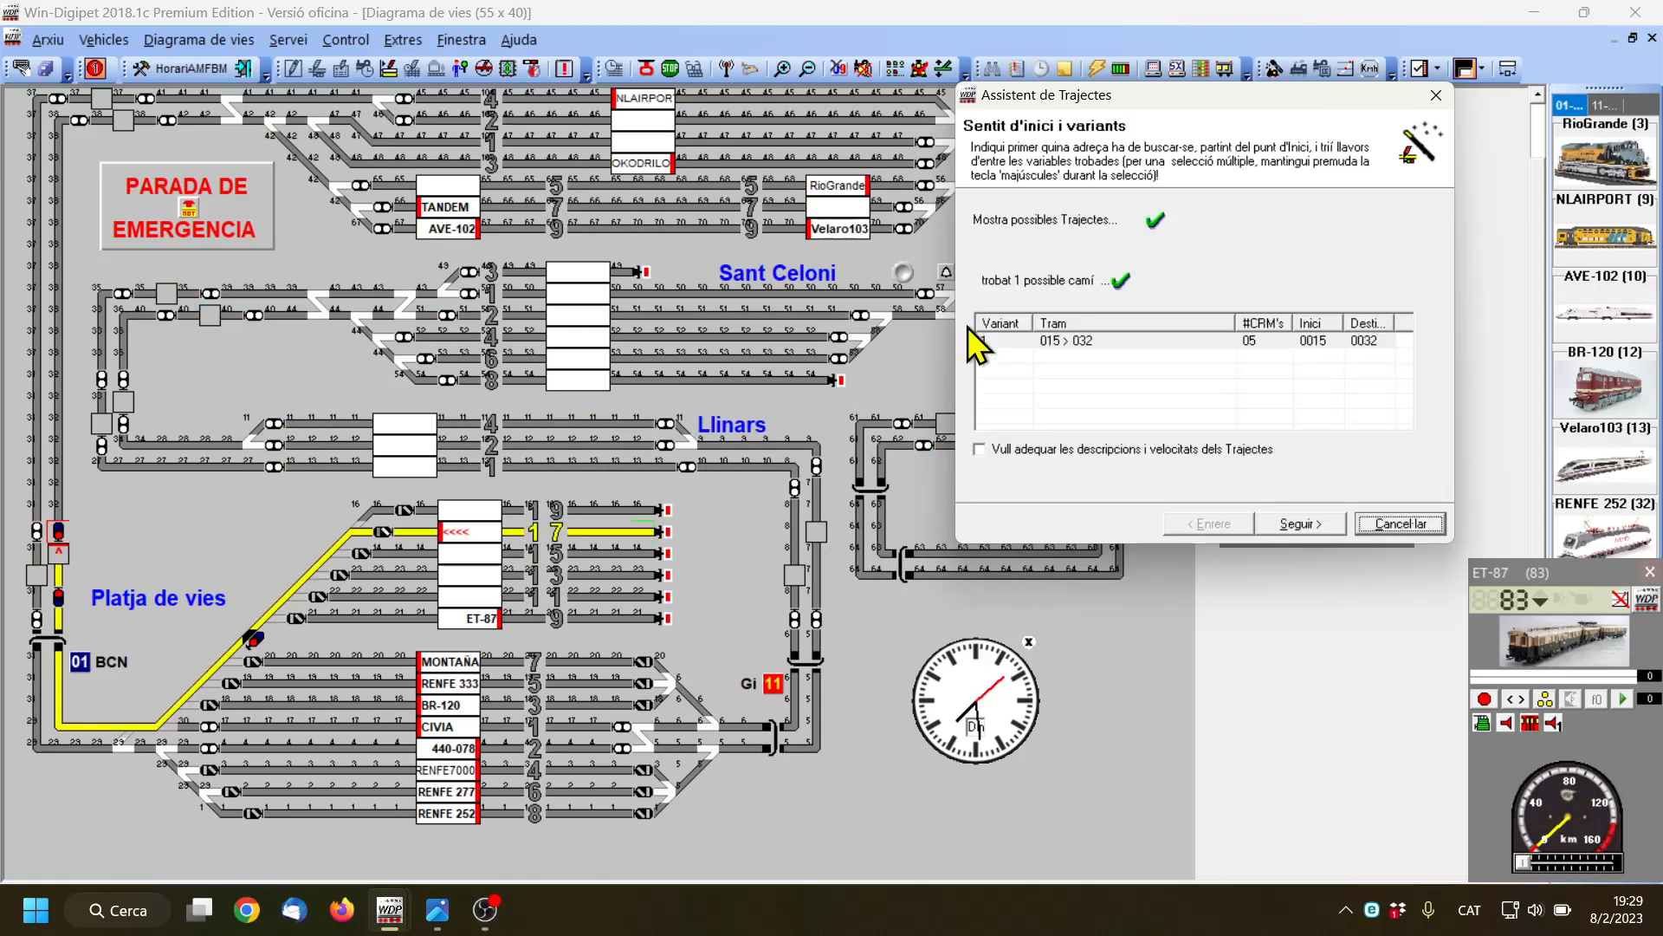
{"action": "left_click", "coordinate": [1210, 343]}
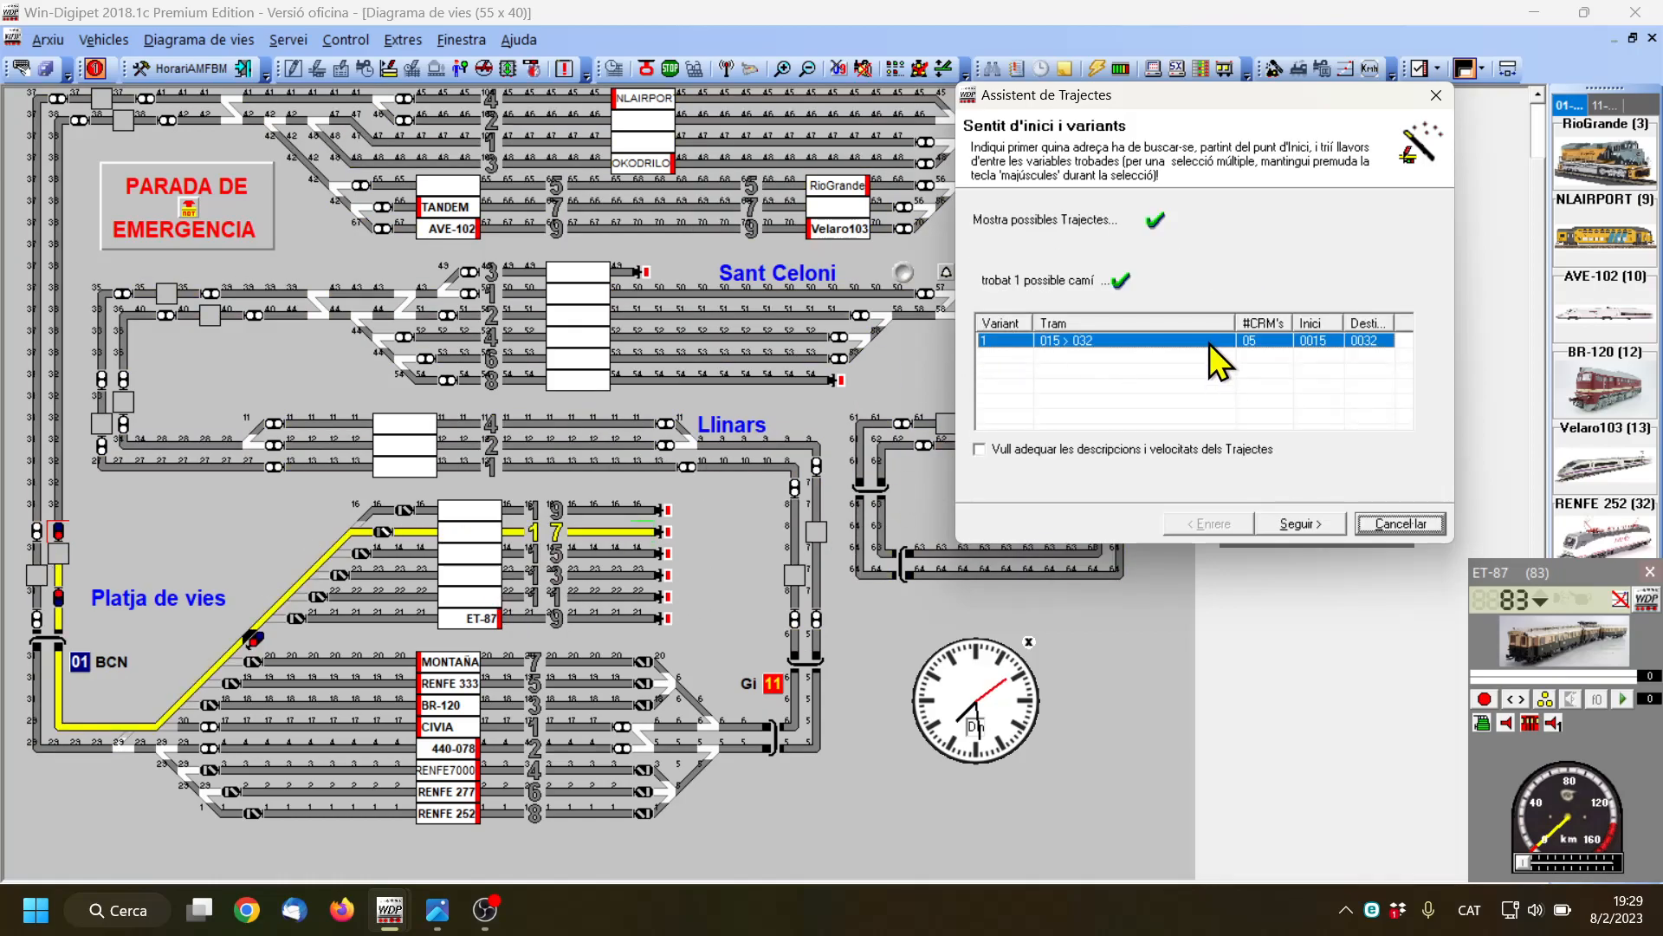
{"action": "left_click", "coordinate": [1303, 527]}
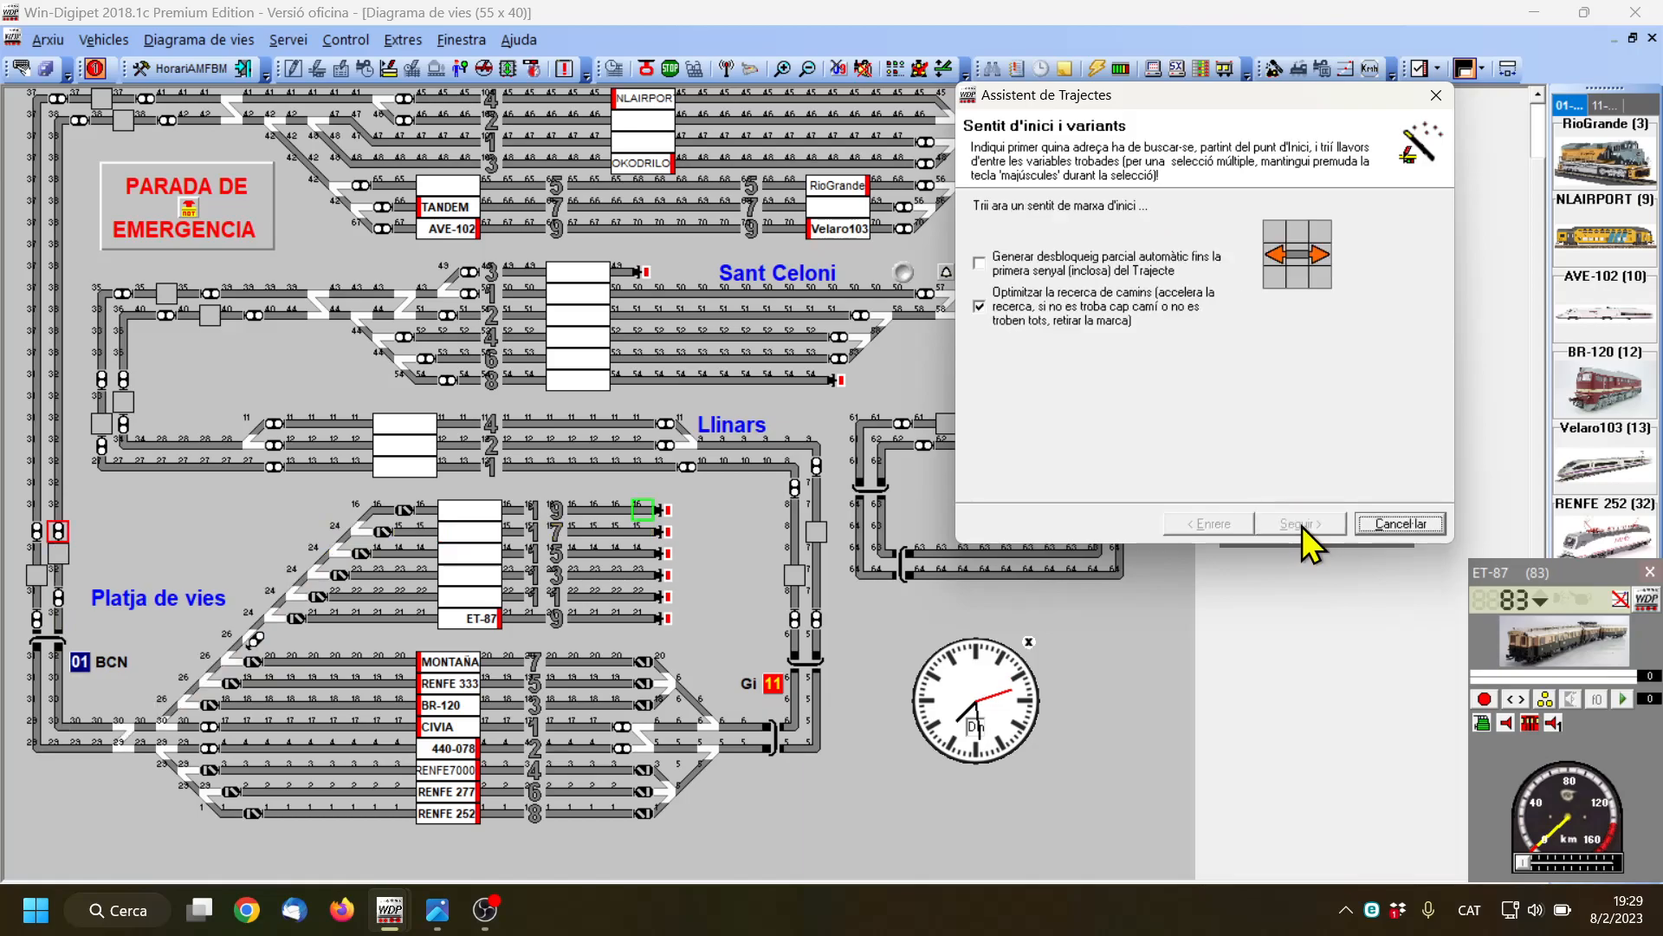
Search route 016 > 032 in the leftward direction, accept variant 1 and finish the assistant without preparing another route
{"action": "left_click", "coordinate": [1271, 257]}
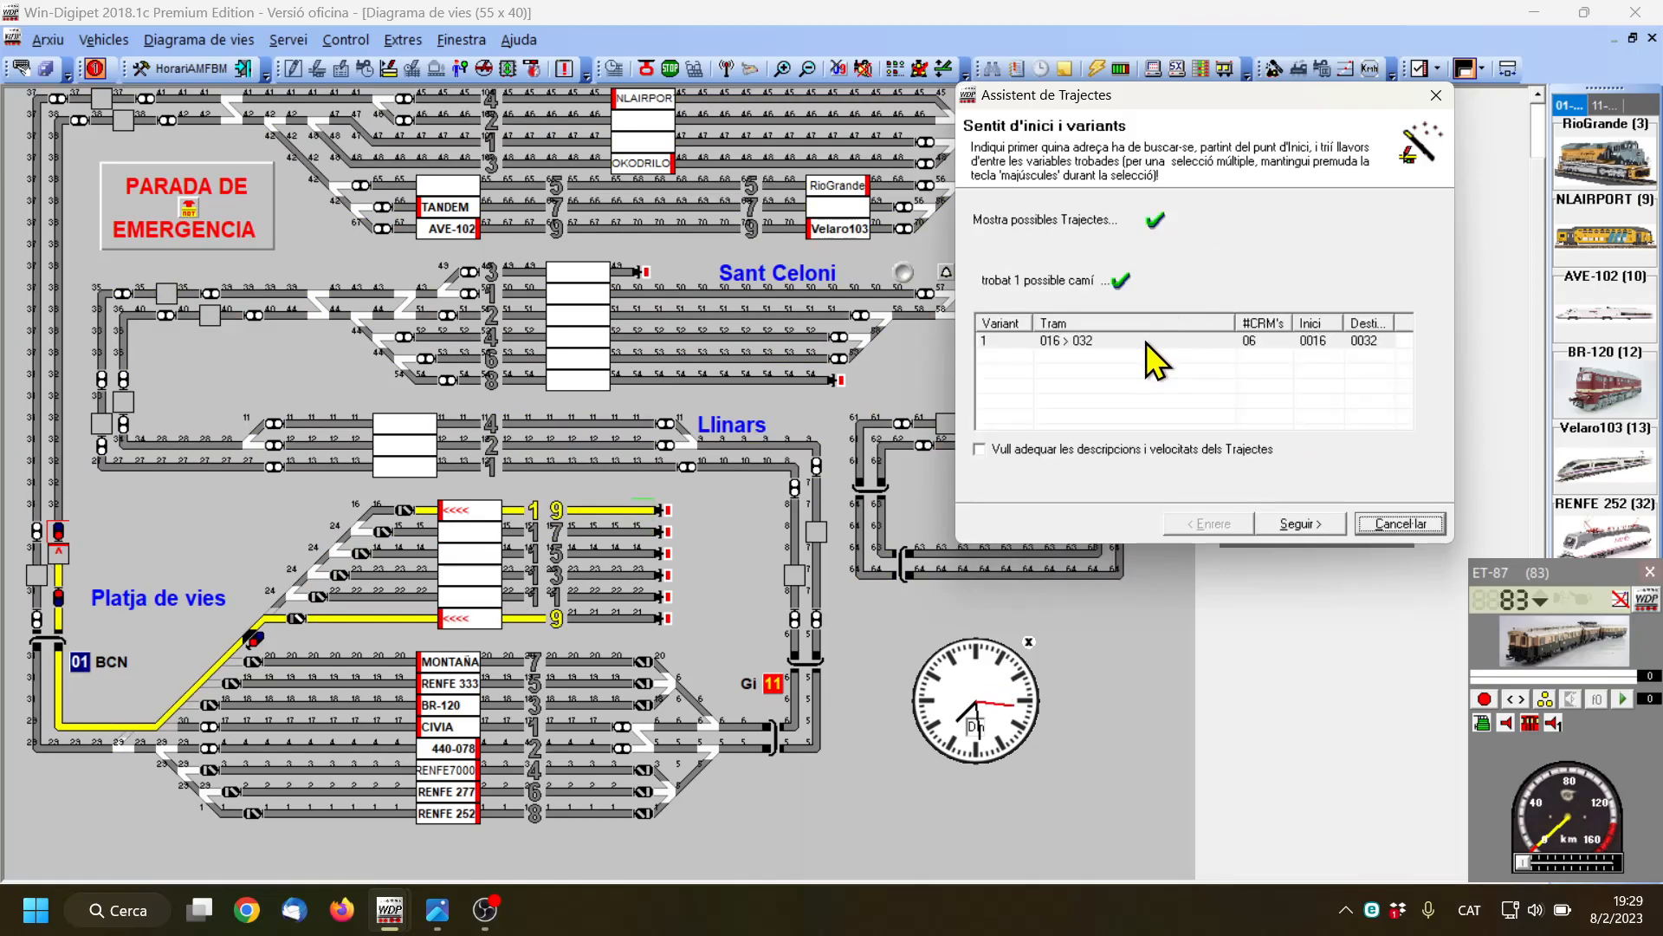
{"action": "left_click", "coordinate": [1146, 341]}
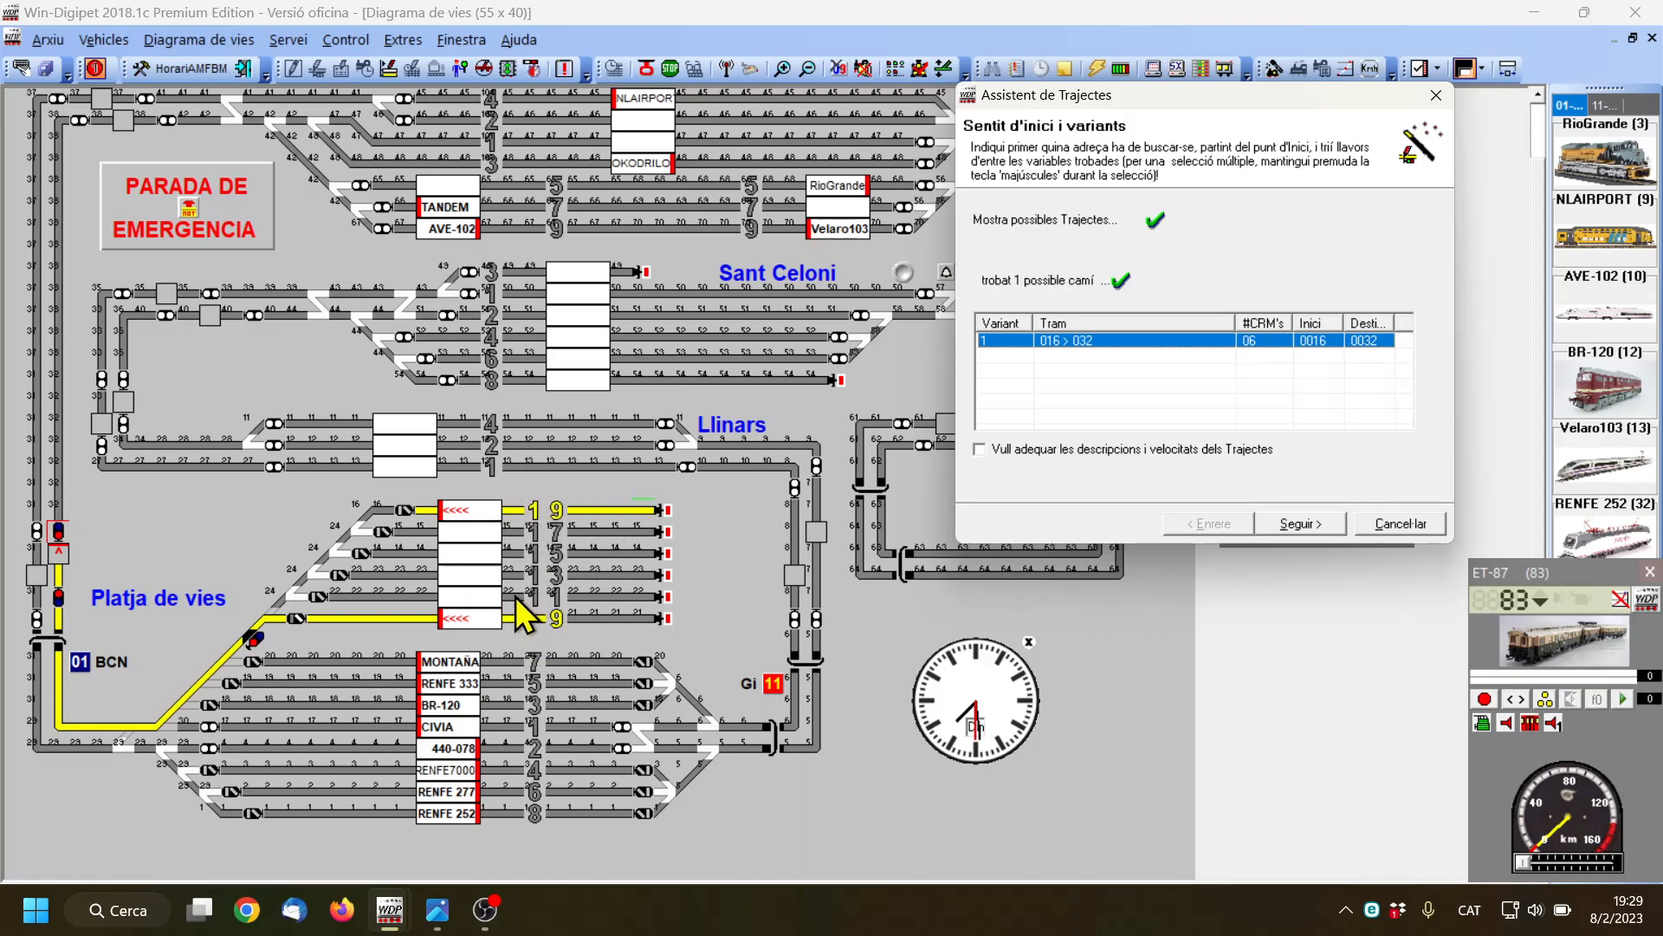
{"action": "left_click", "coordinate": [1300, 524]}
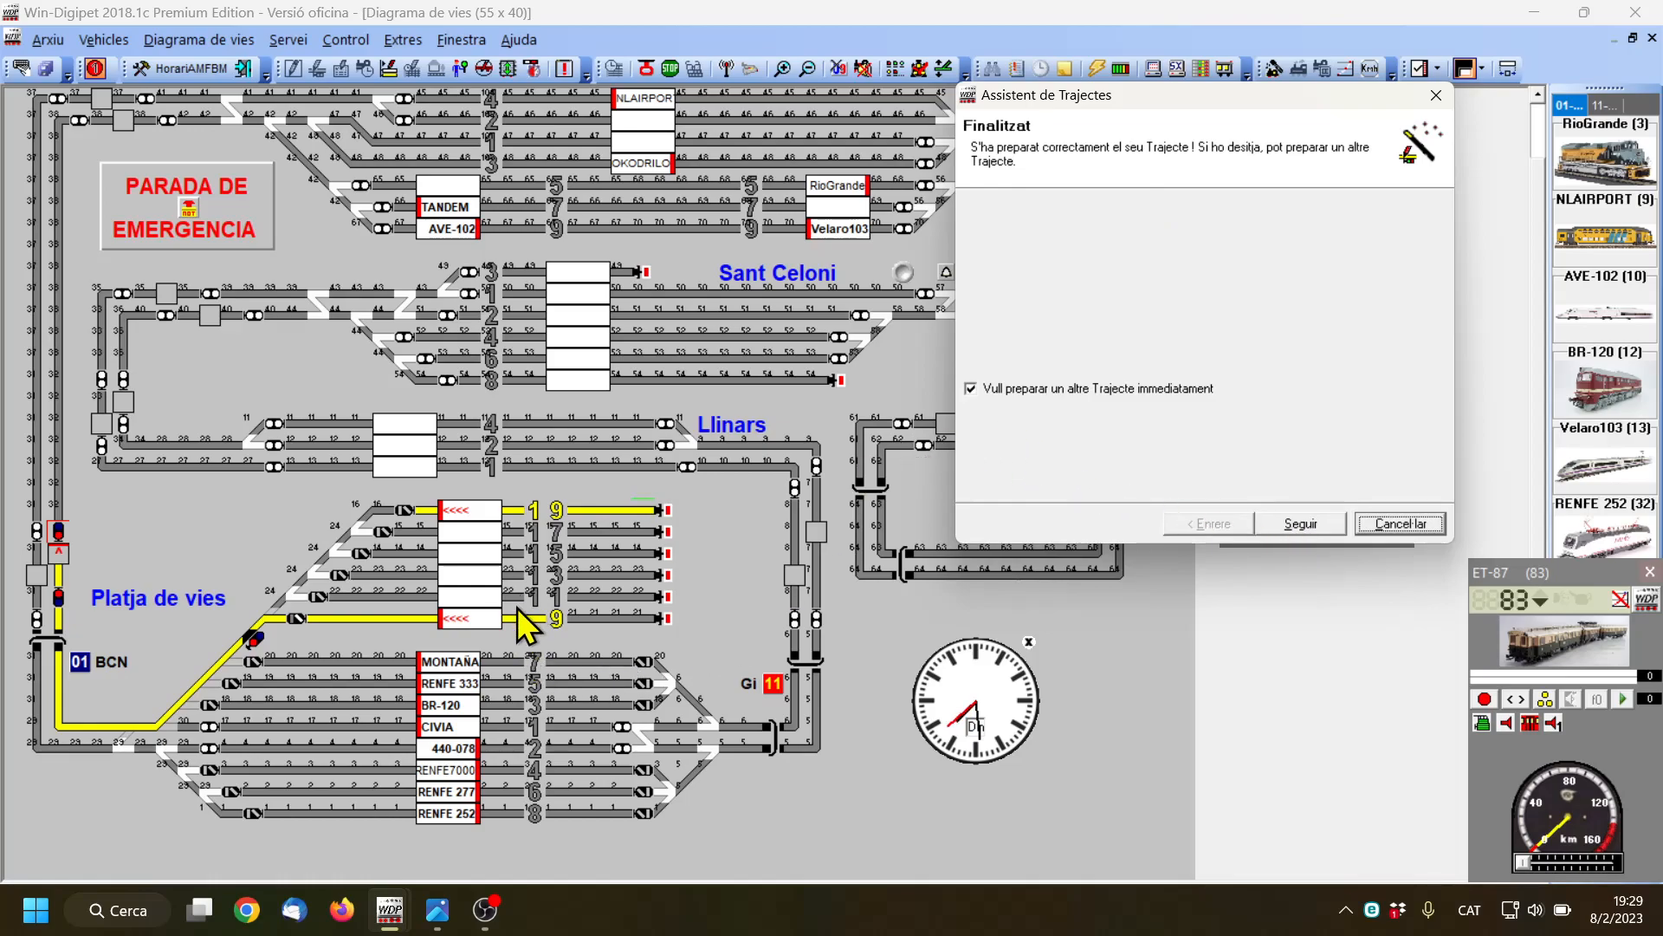
{"action": "left_click", "coordinate": [975, 392]}
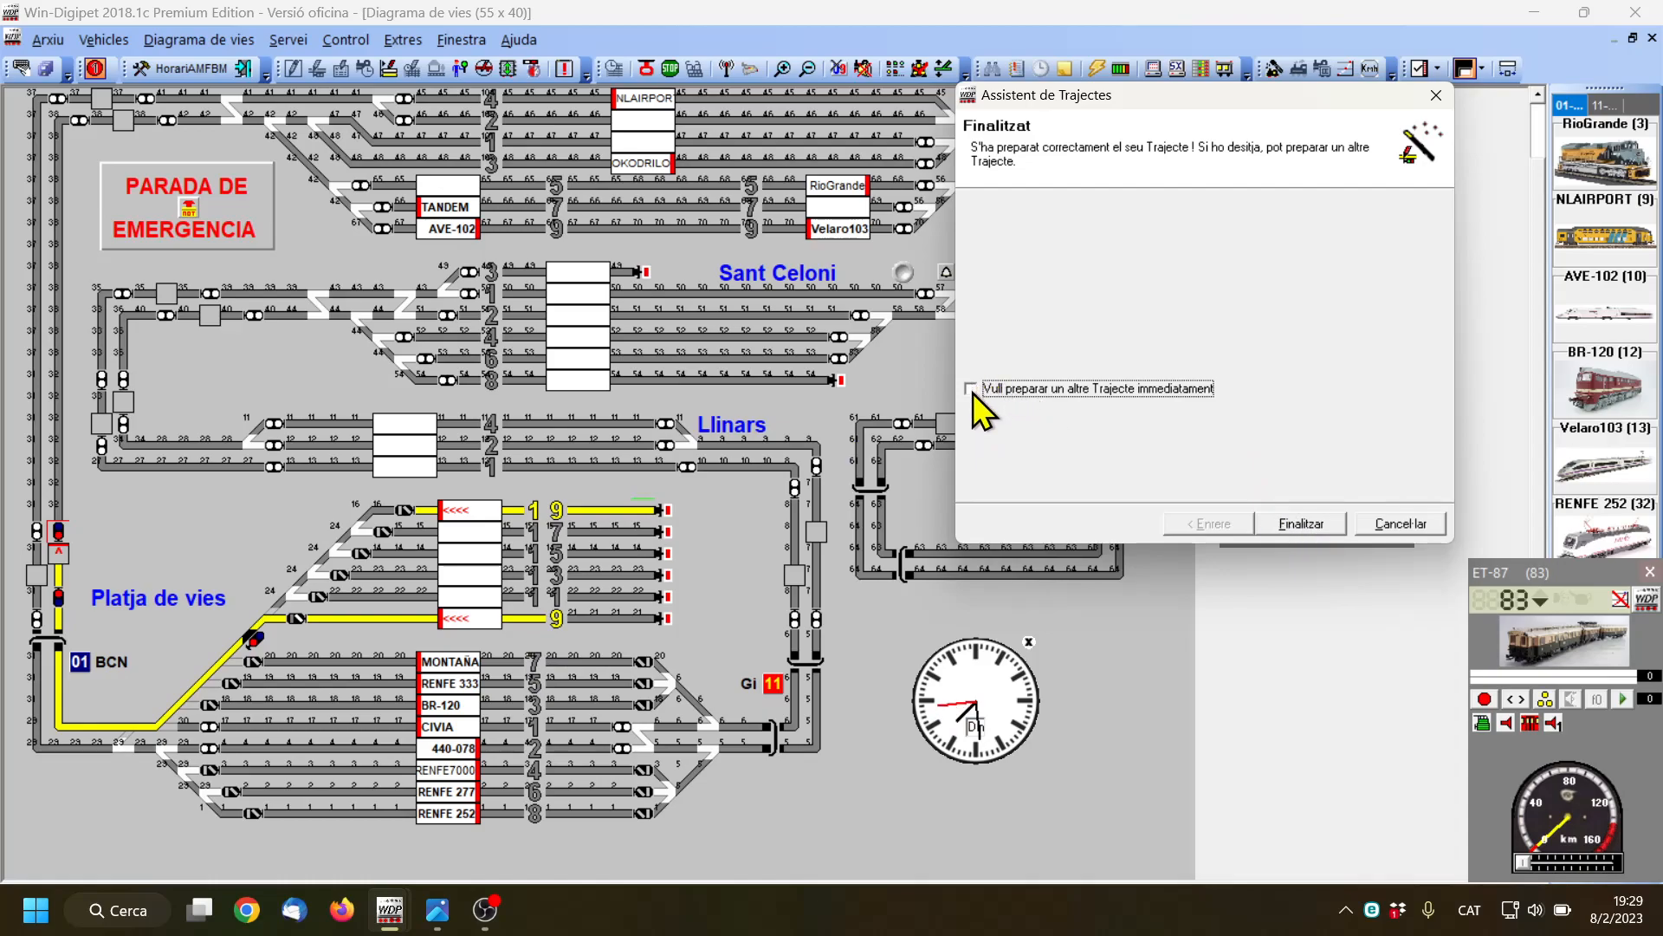
{"action": "left_click", "coordinate": [1307, 522]}
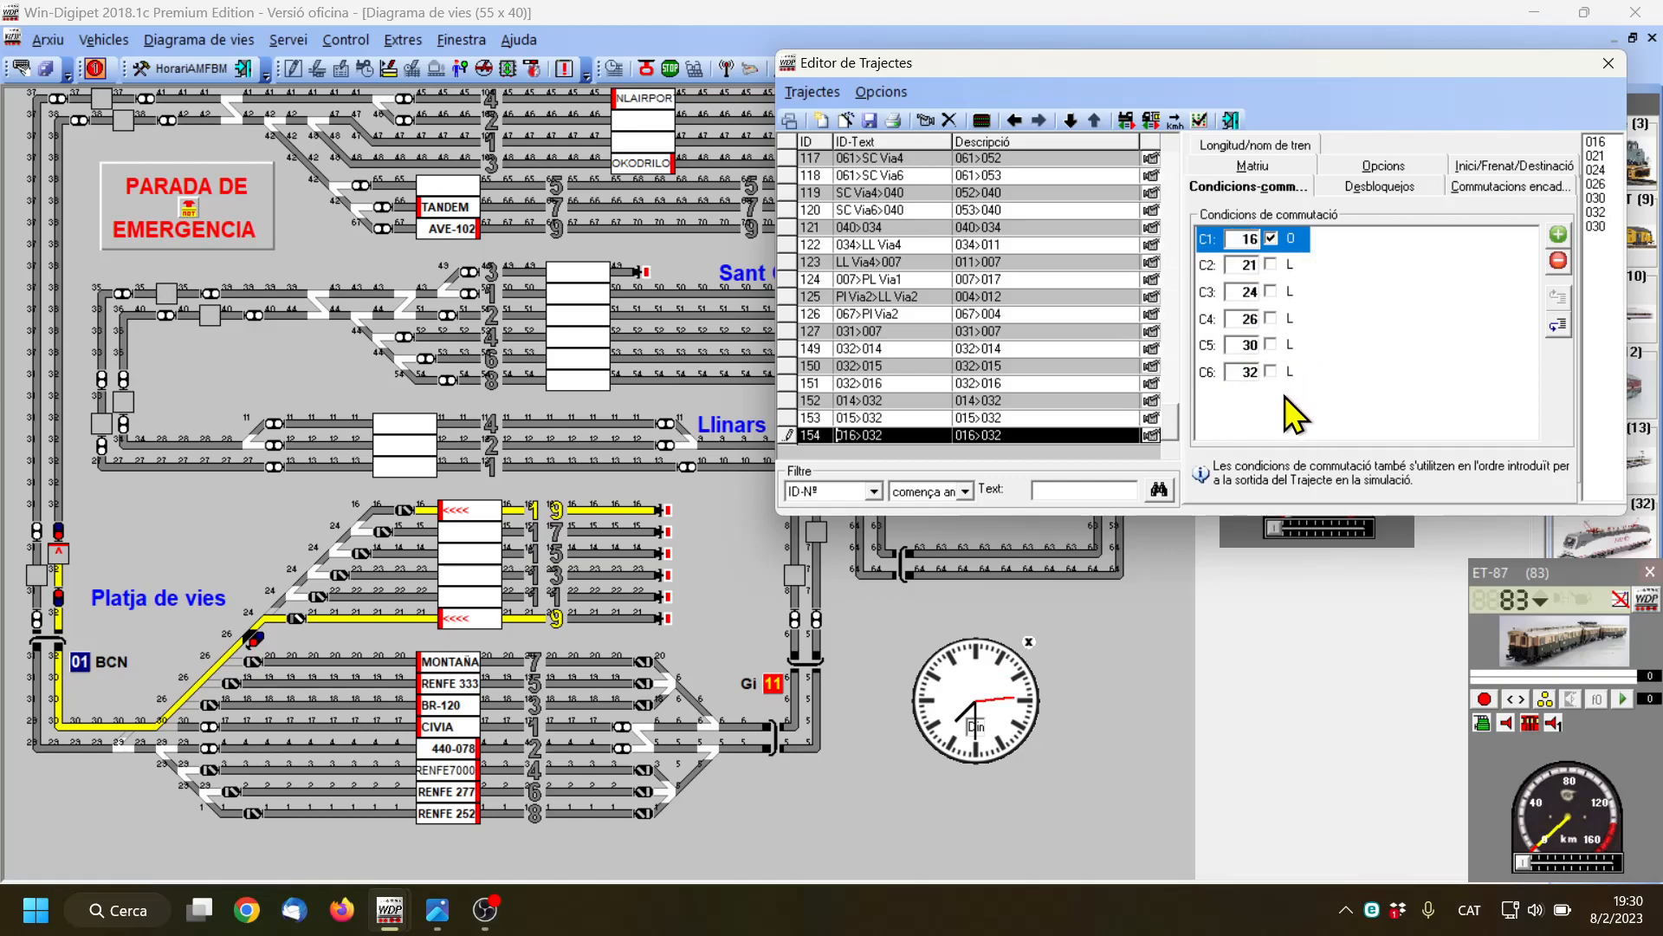
Clear the contact numbers of switching conditions C1 to C6 for route 016>032
{"action": "double_click", "coordinate": [1236, 238]}
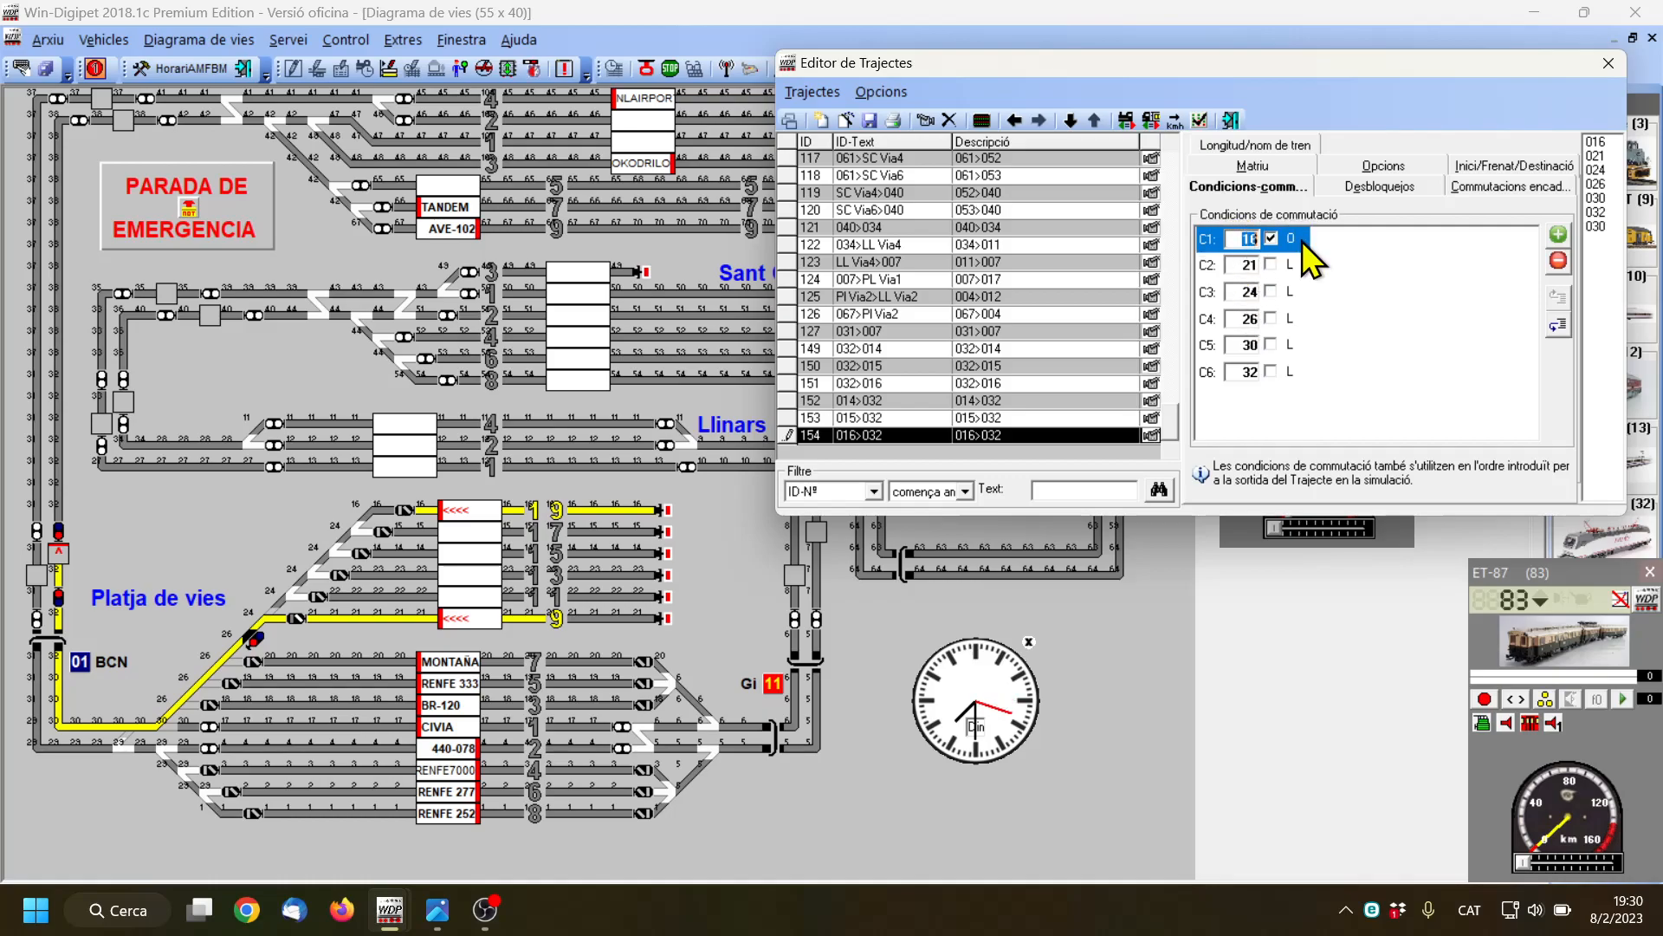
{"action": "key", "text": "Delete"}
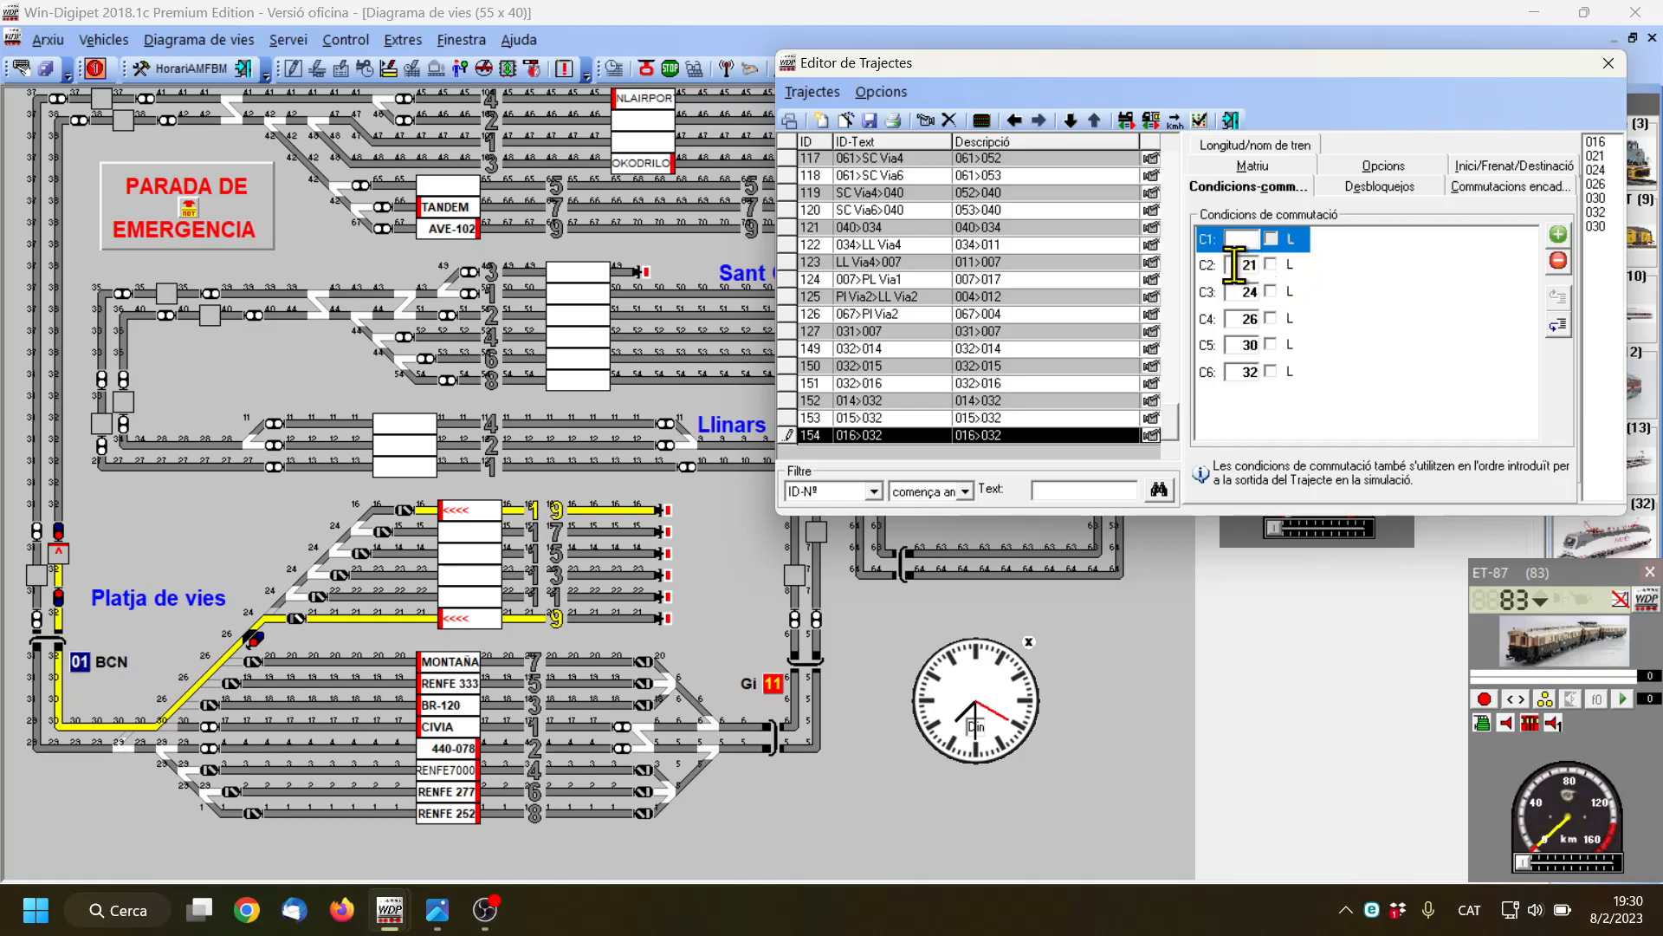
{"action": "left_click_drag", "start_coordinate": [1240, 265], "coordinate": [1299, 271]}
{"action": "key", "text": "Delete"}
{"action": "double_click", "coordinate": [1247, 292]}
{"action": "key", "text": "Delete"}
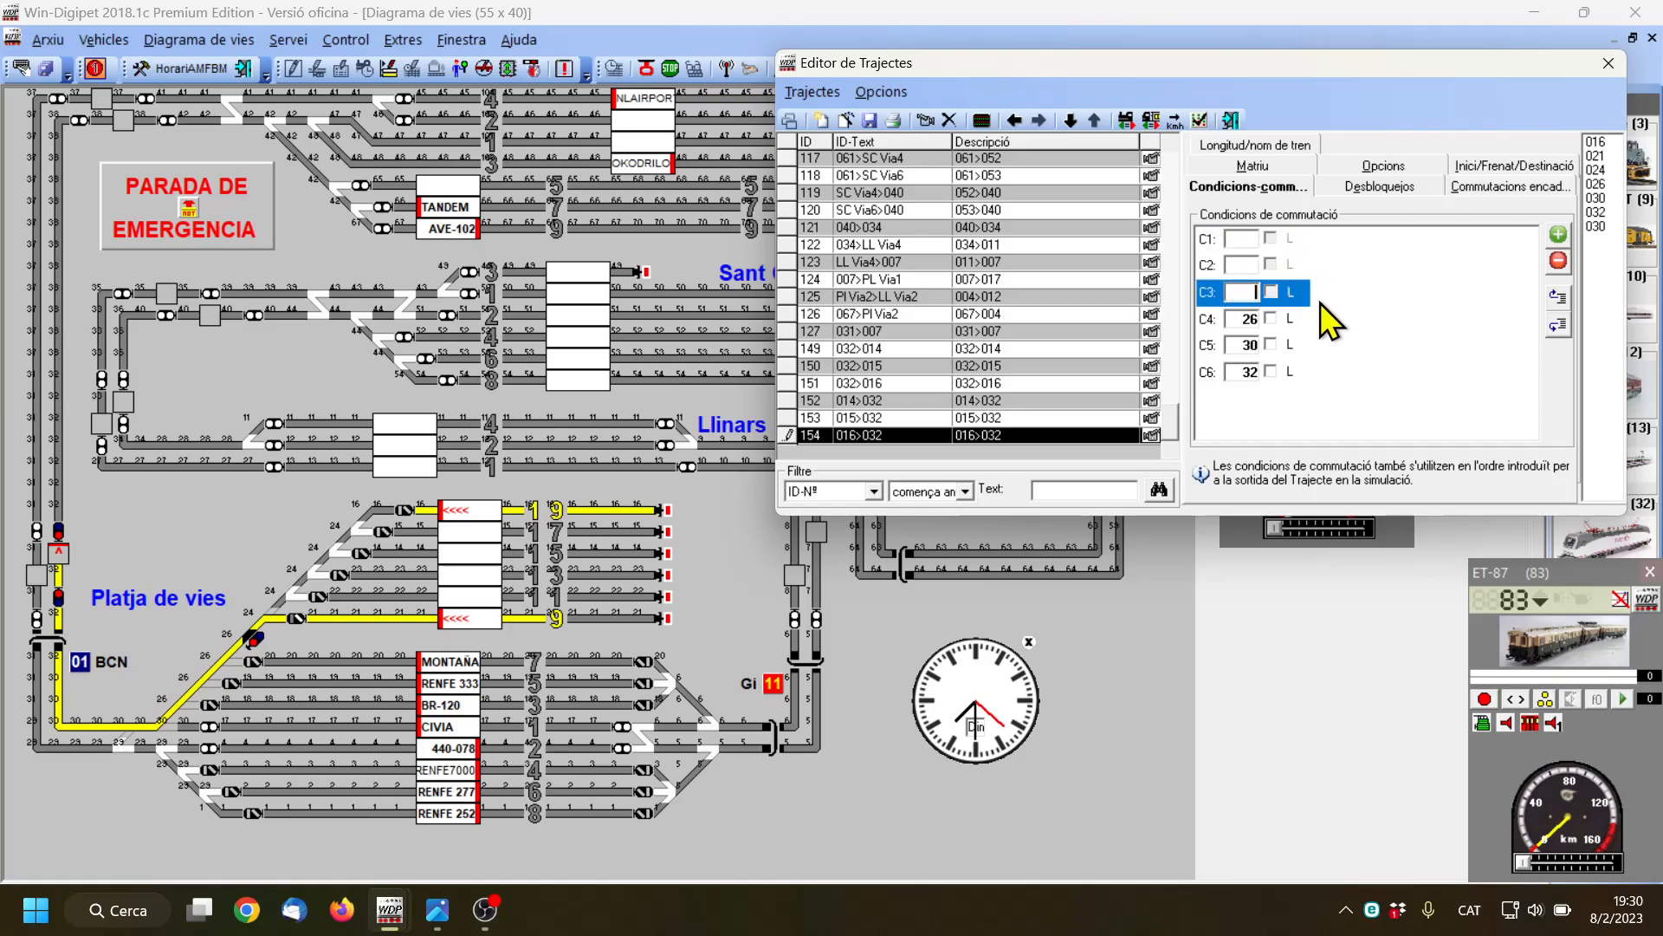
{"action": "left_click_drag", "start_coordinate": [1239, 319], "coordinate": [1322, 385]}
{"action": "key", "text": "Delete"}
{"action": "key", "text": "Delete"}
{"action": "key", "text": "Delete"}
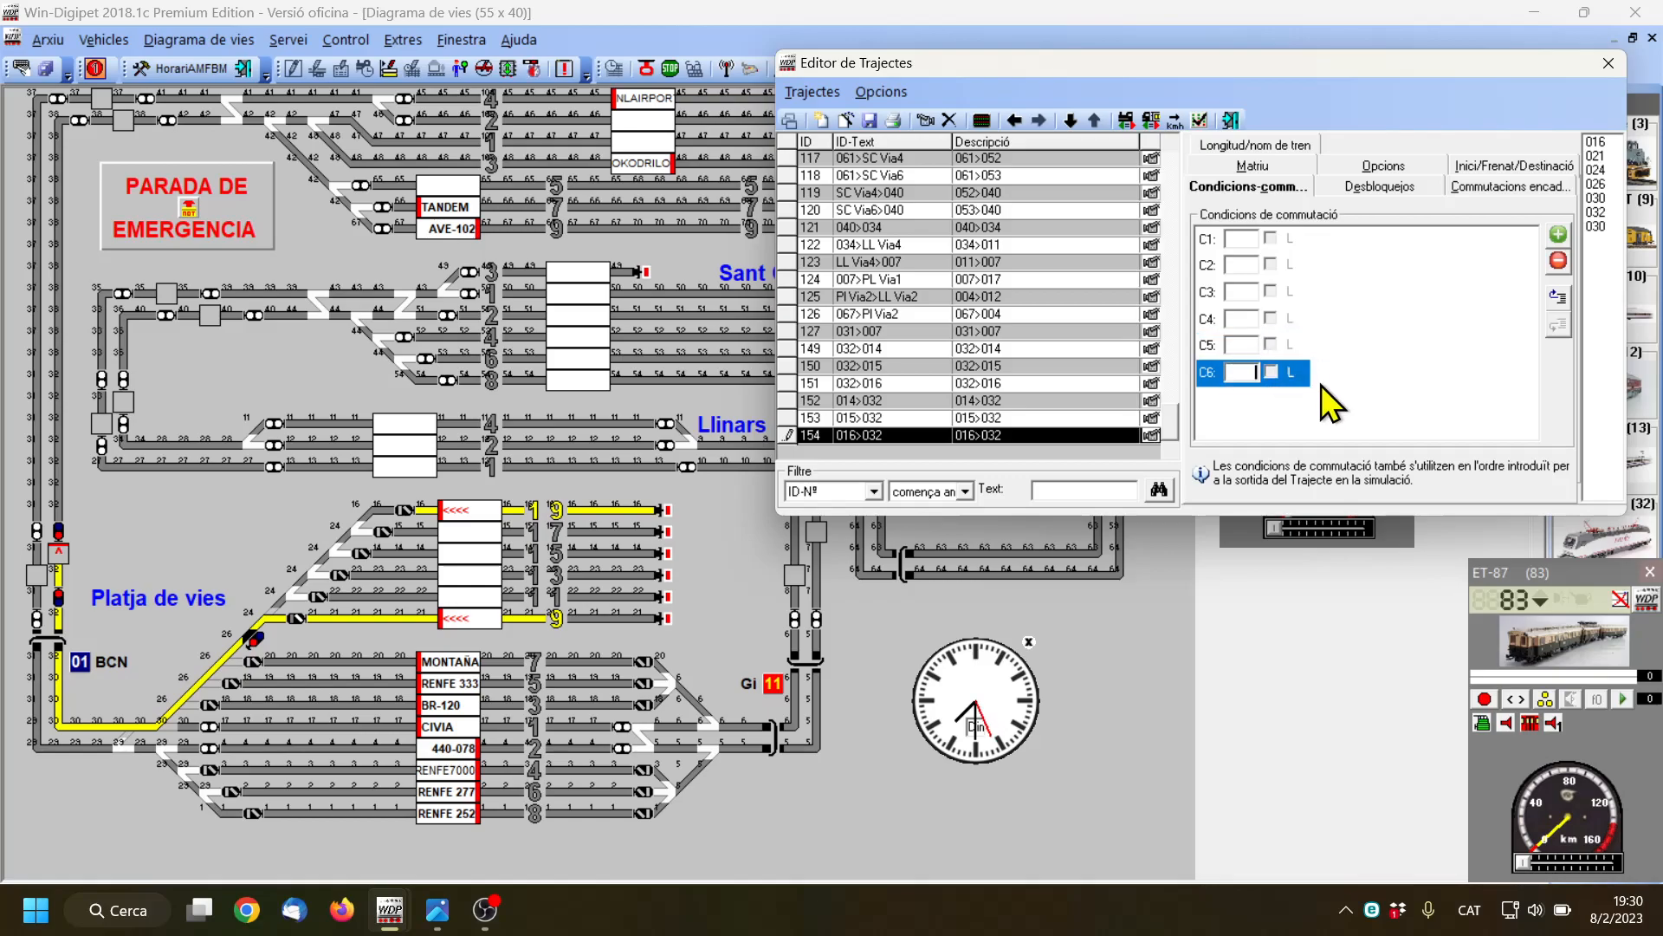
Open route 016>032 for recording, saving the changes, and erase its recorded path to start over
{"action": "left_click", "coordinate": [928, 116]}
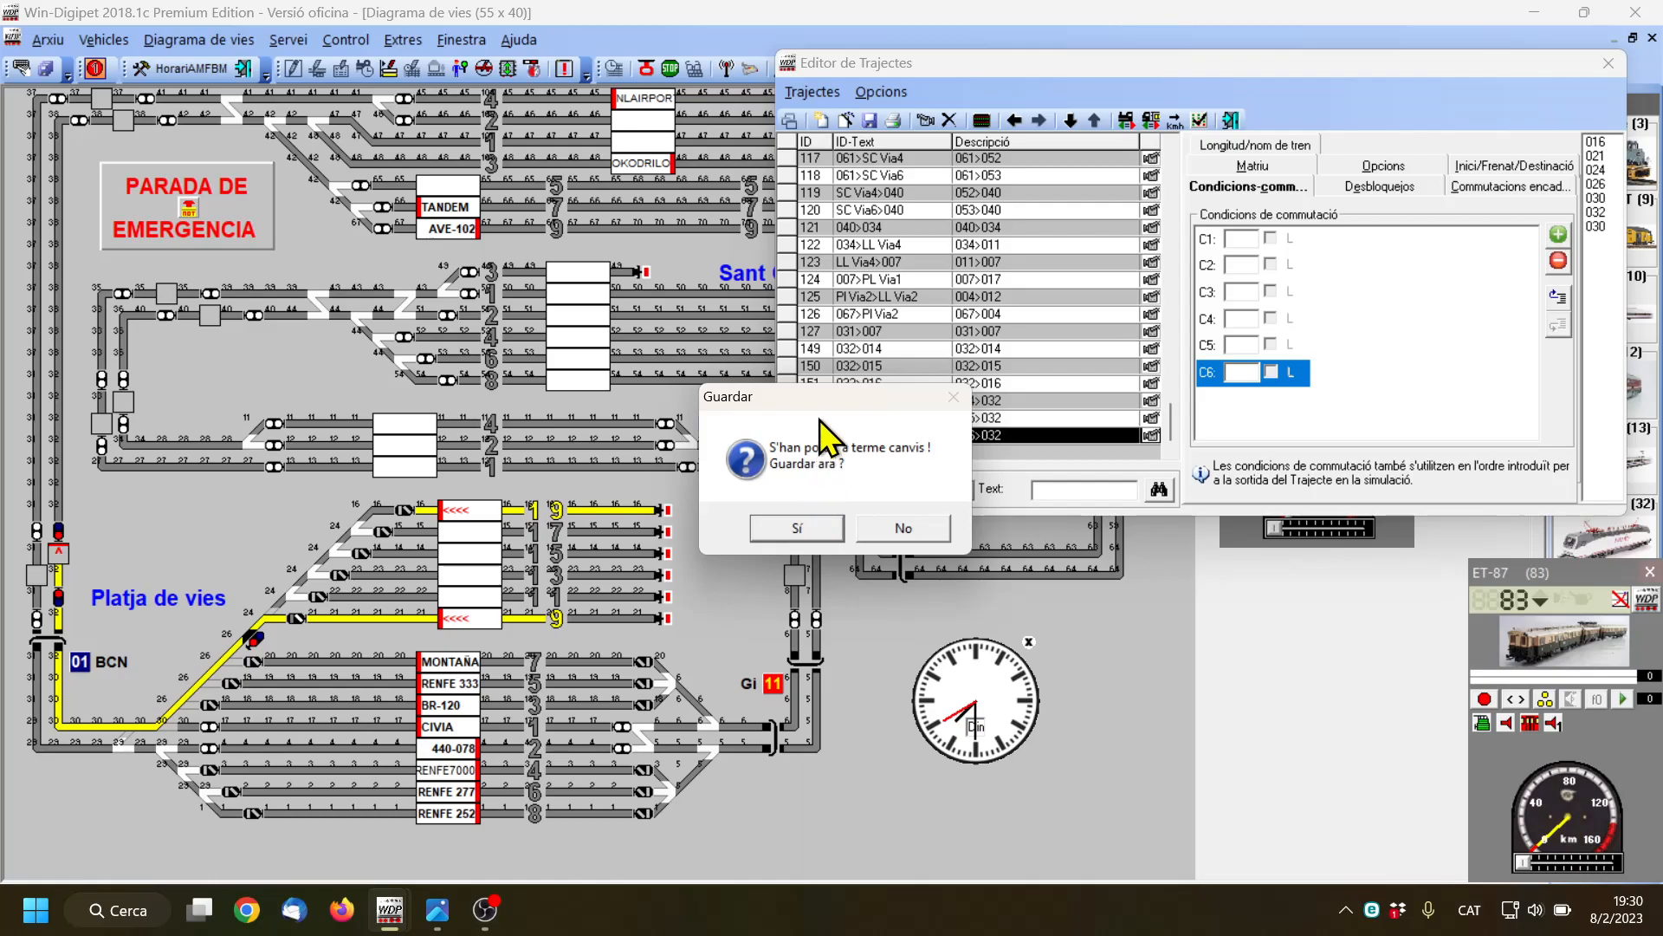
{"action": "left_click", "coordinate": [804, 529]}
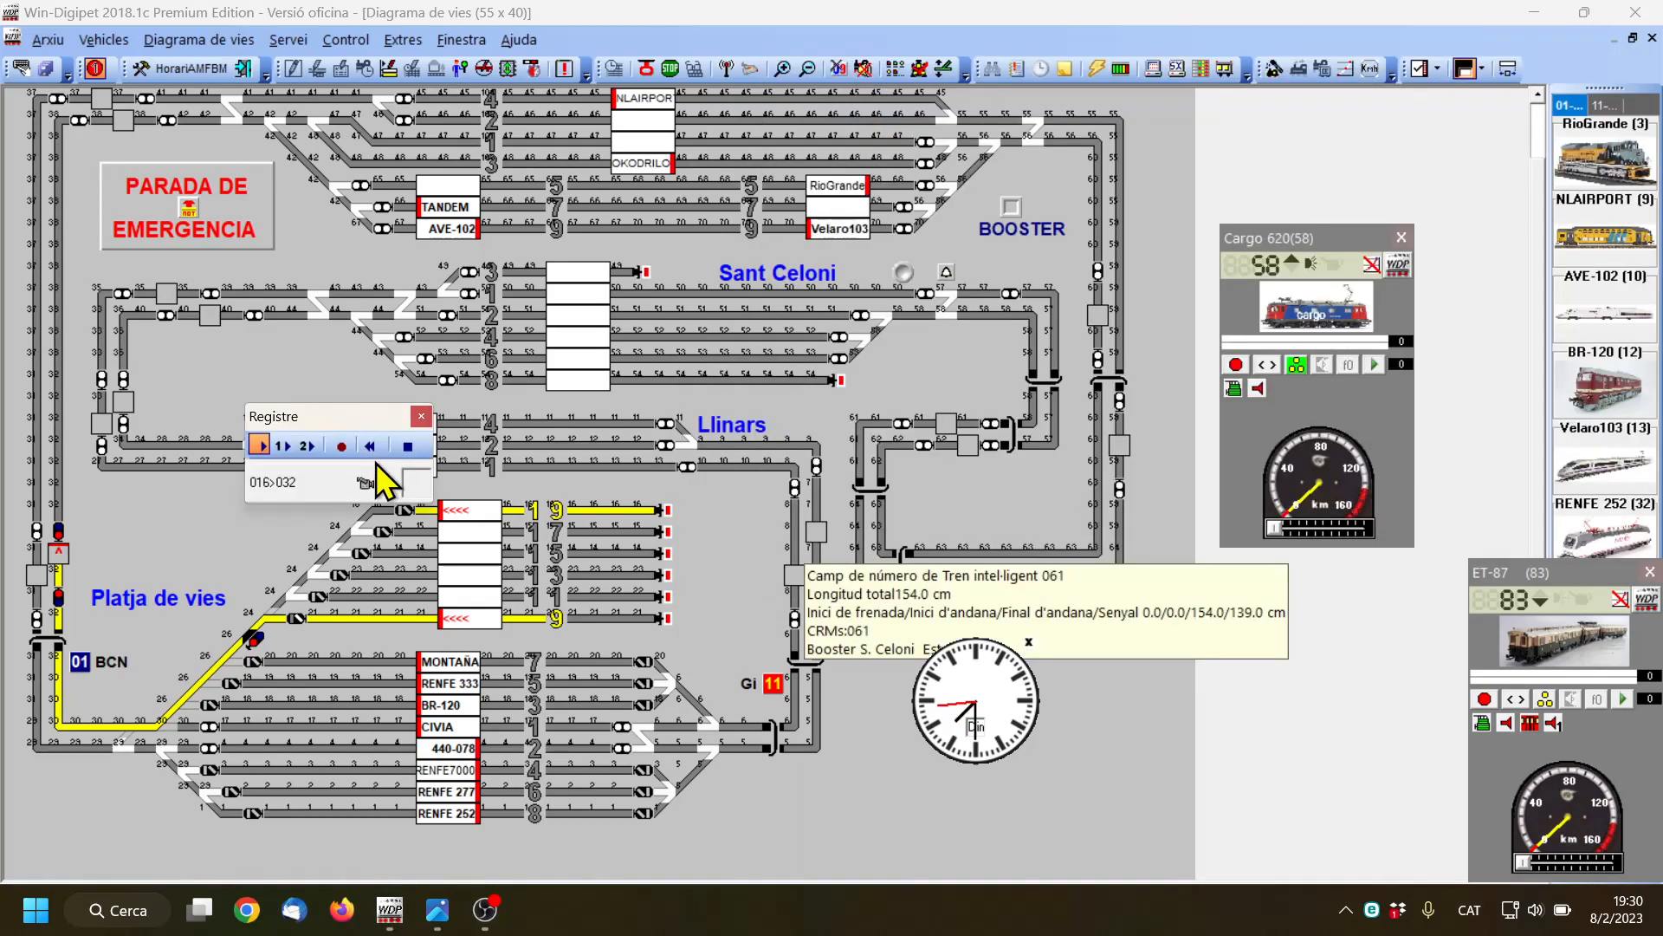
{"action": "left_click_drag", "start_coordinate": [371, 417], "coordinate": [289, 337]}
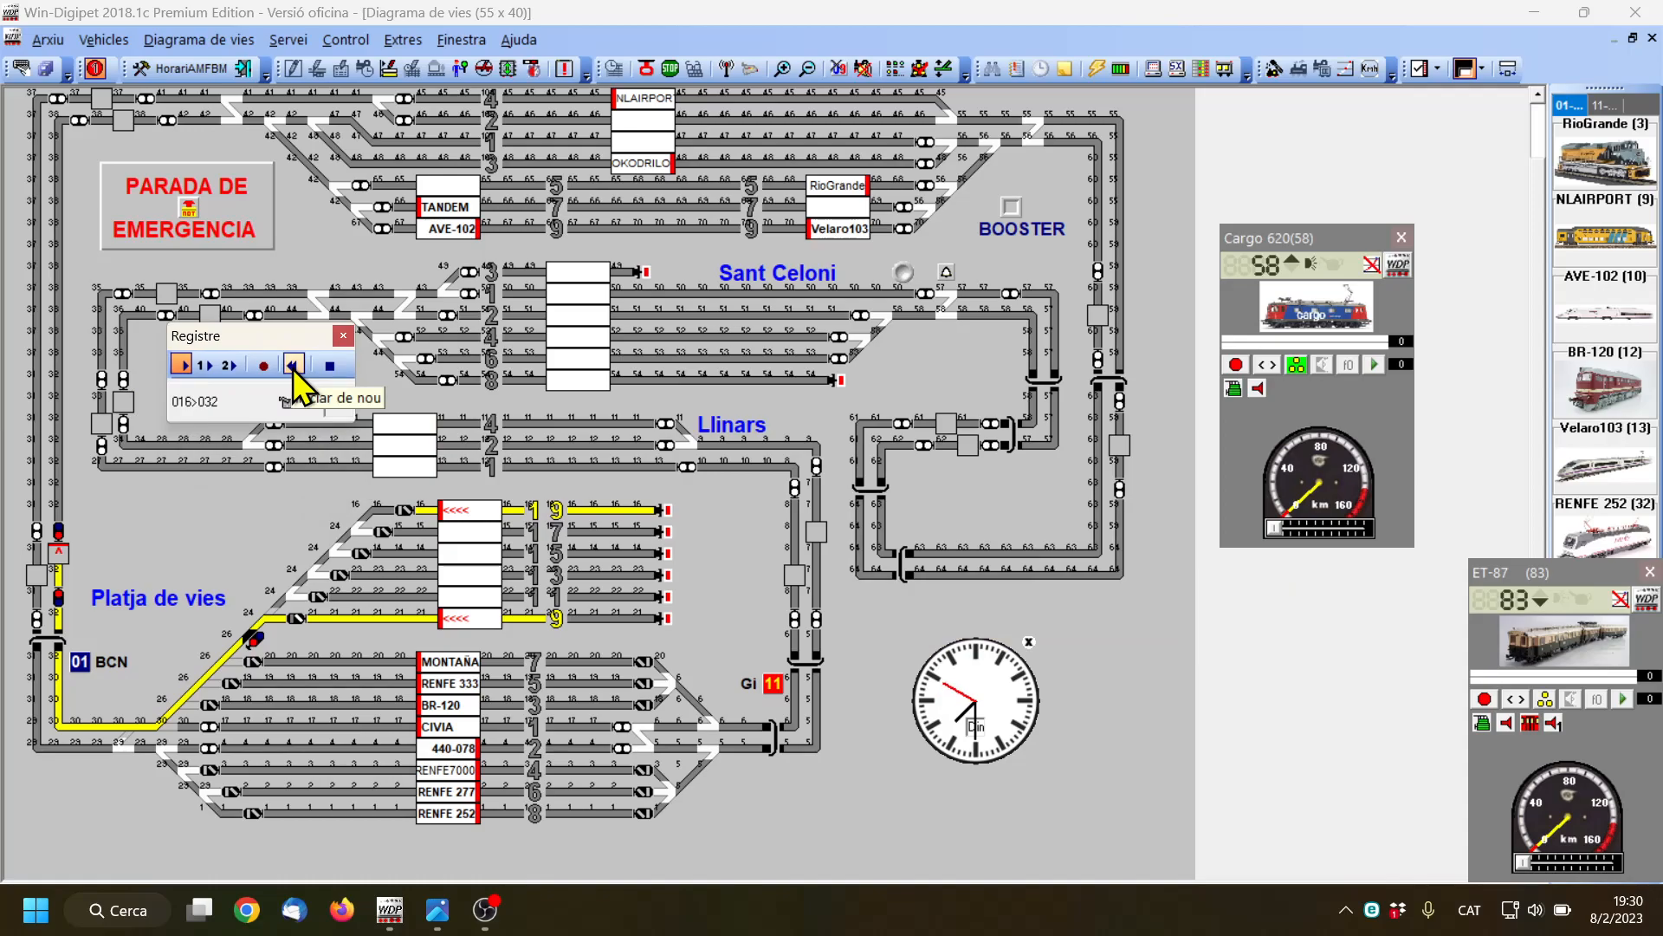
{"action": "left_click", "coordinate": [293, 367]}
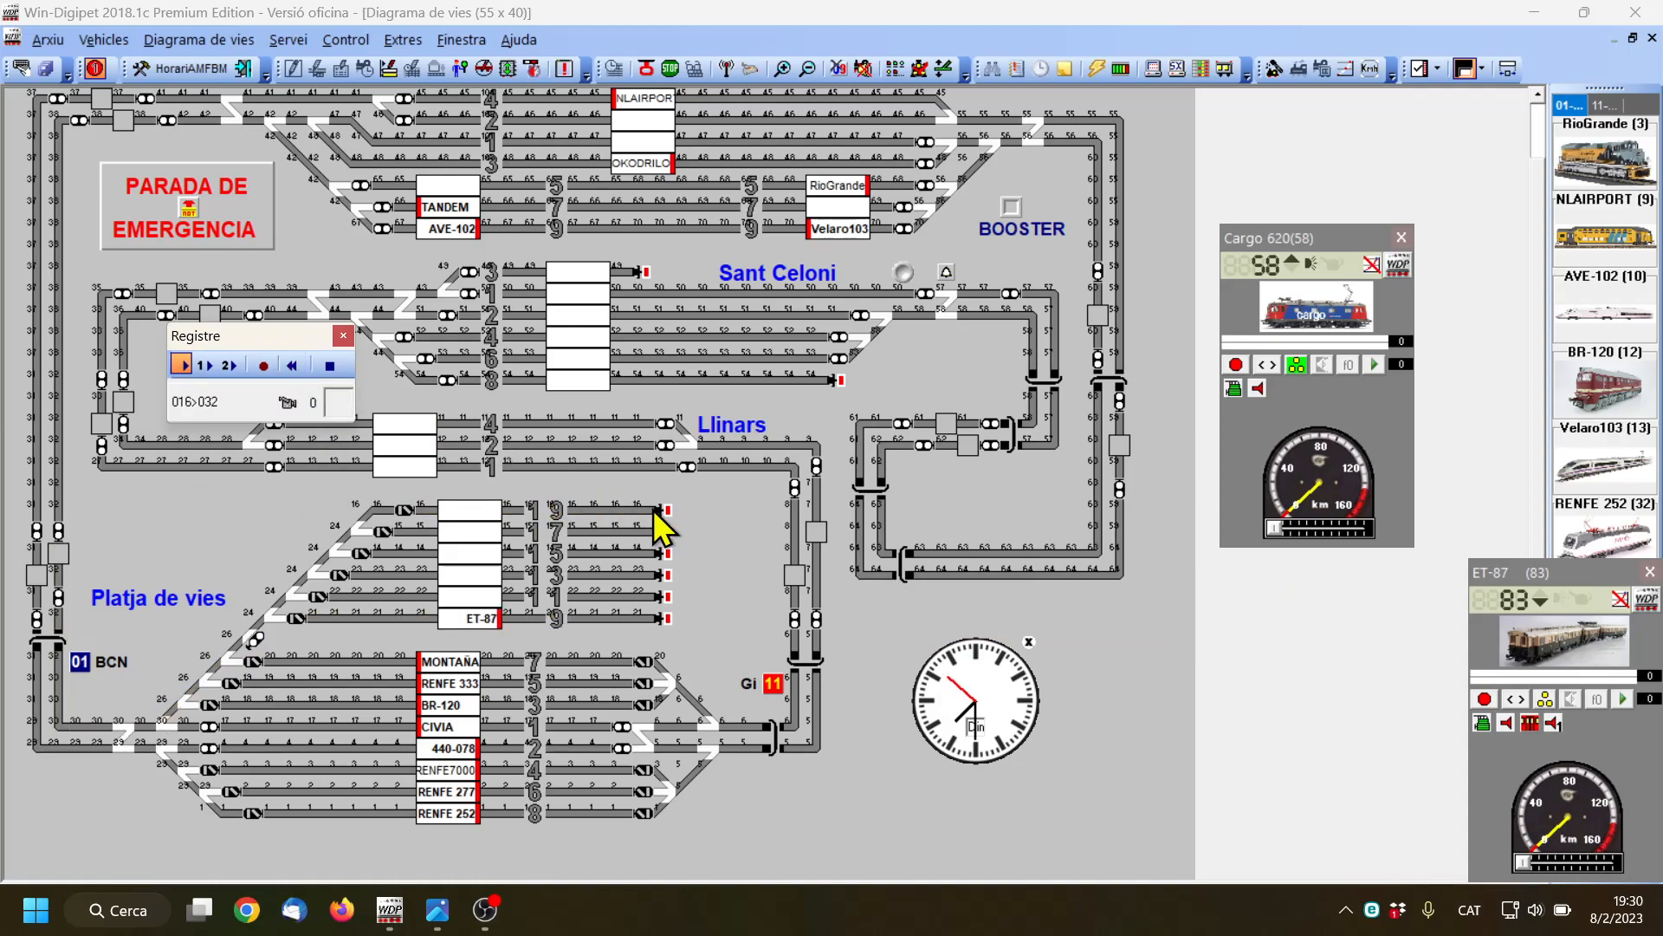
Record the path along Platja de vies track 19 and down the diagonal past the signal between tracks 9 and 7
{"action": "left_click_drag", "start_coordinate": [648, 510], "coordinate": [395, 510]}
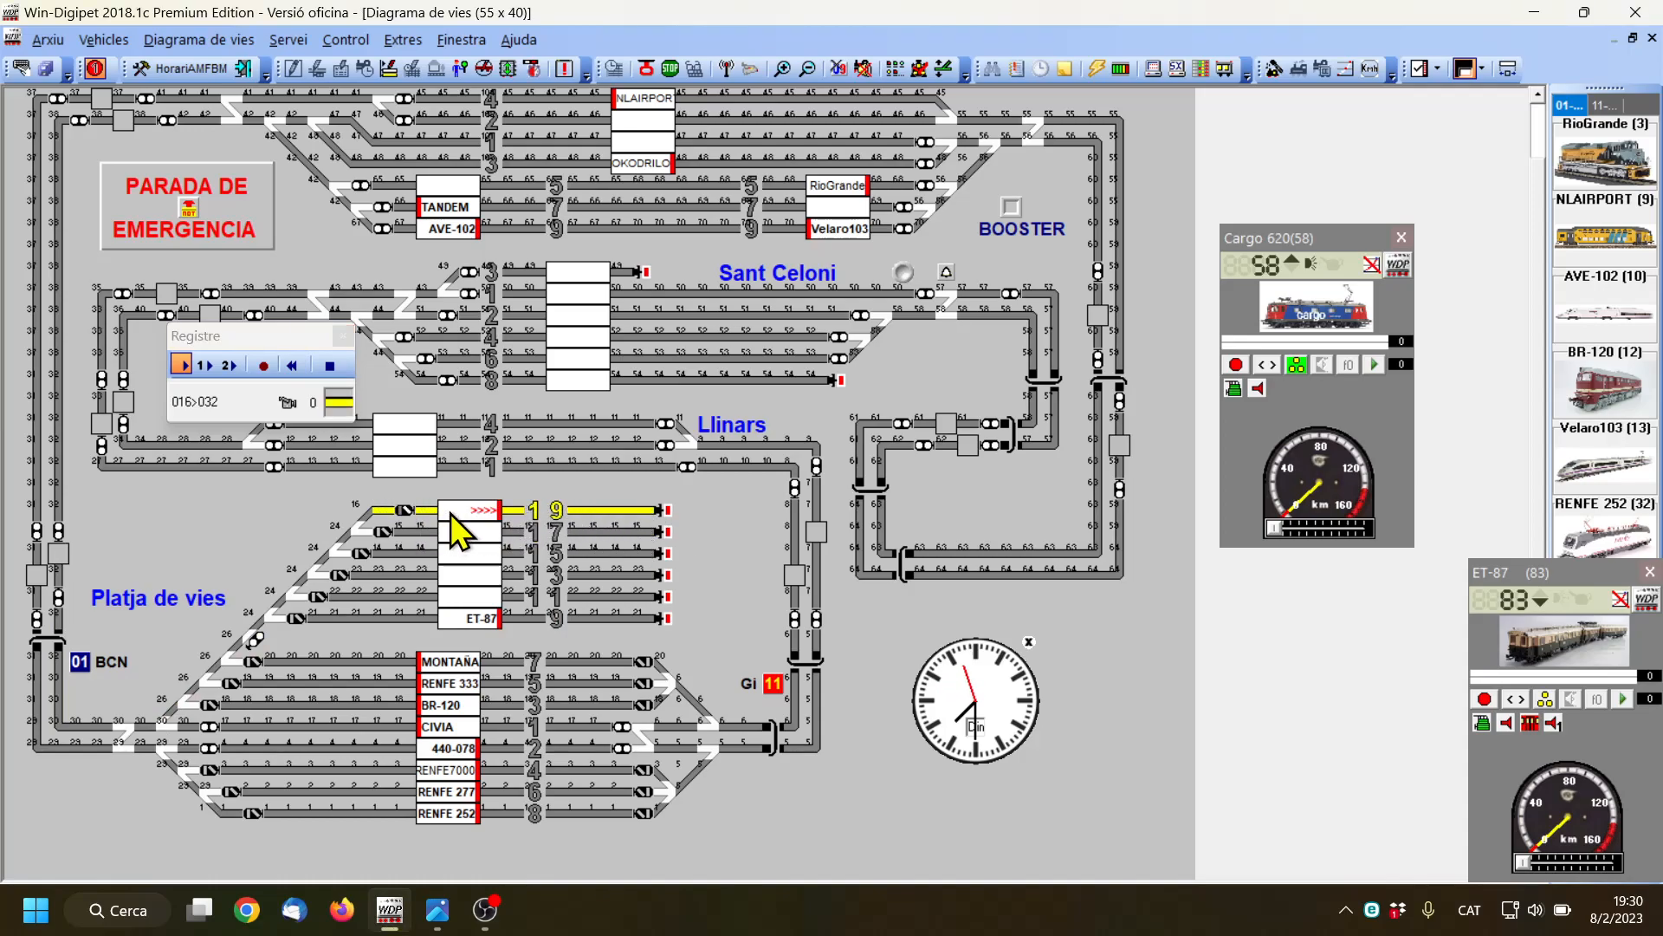
{"action": "left_click", "coordinate": [368, 517]}
{"action": "left_click", "coordinate": [354, 530]}
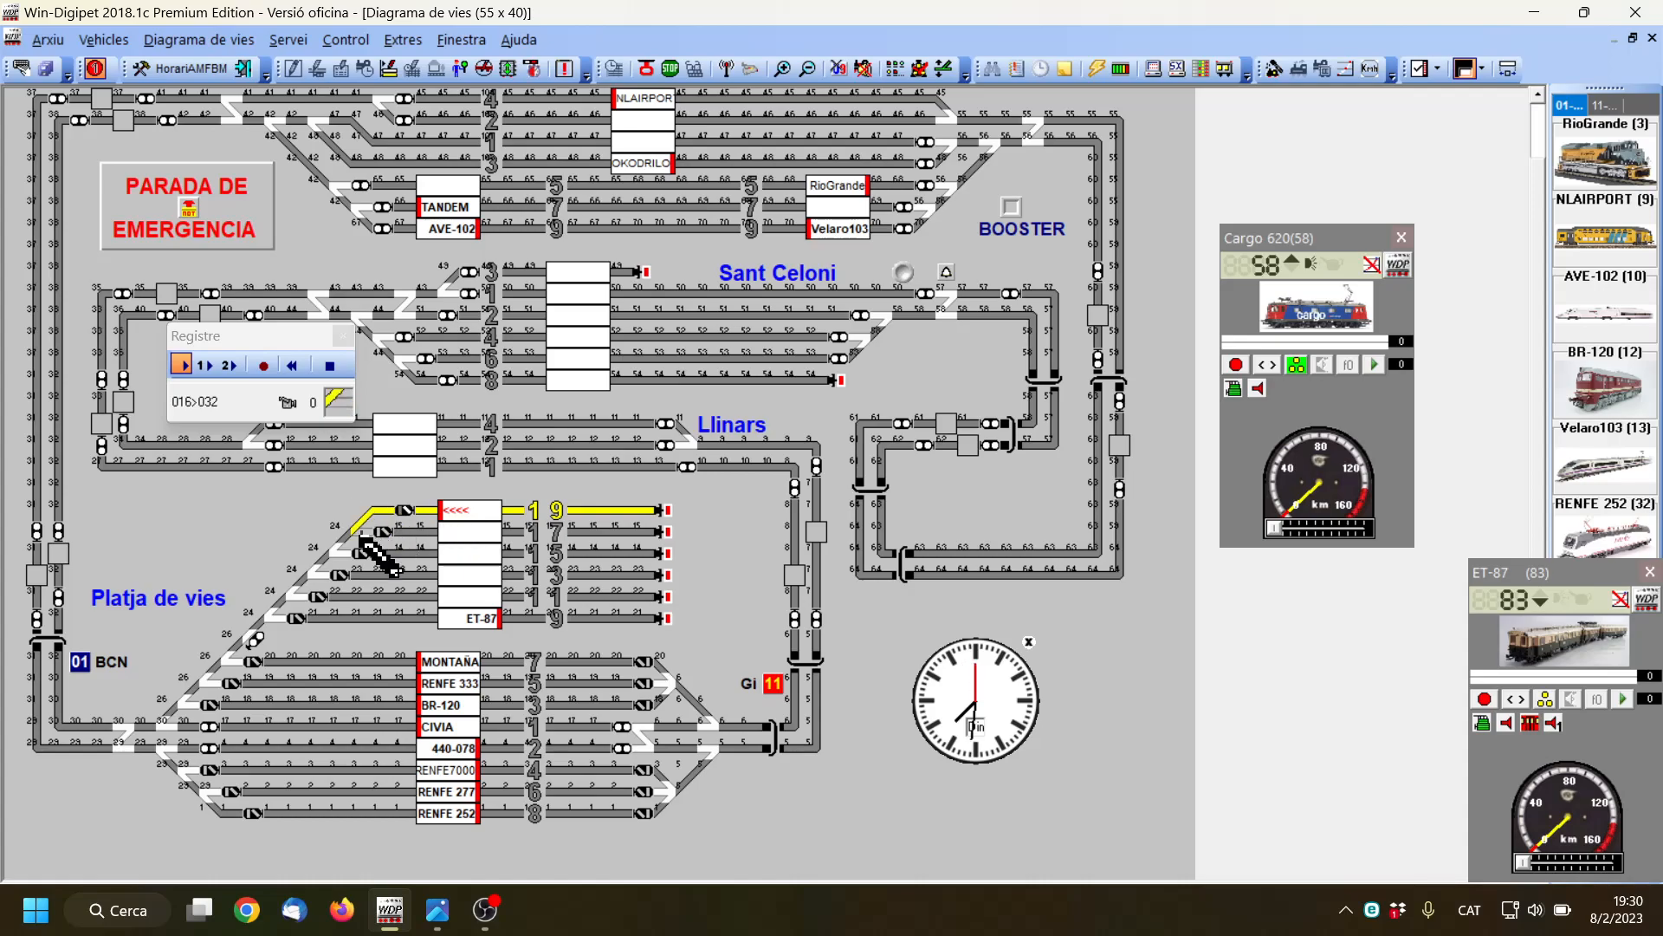
{"action": "left_click", "coordinate": [347, 539]}
{"action": "left_click", "coordinate": [340, 551]}
{"action": "left_click", "coordinate": [317, 568]}
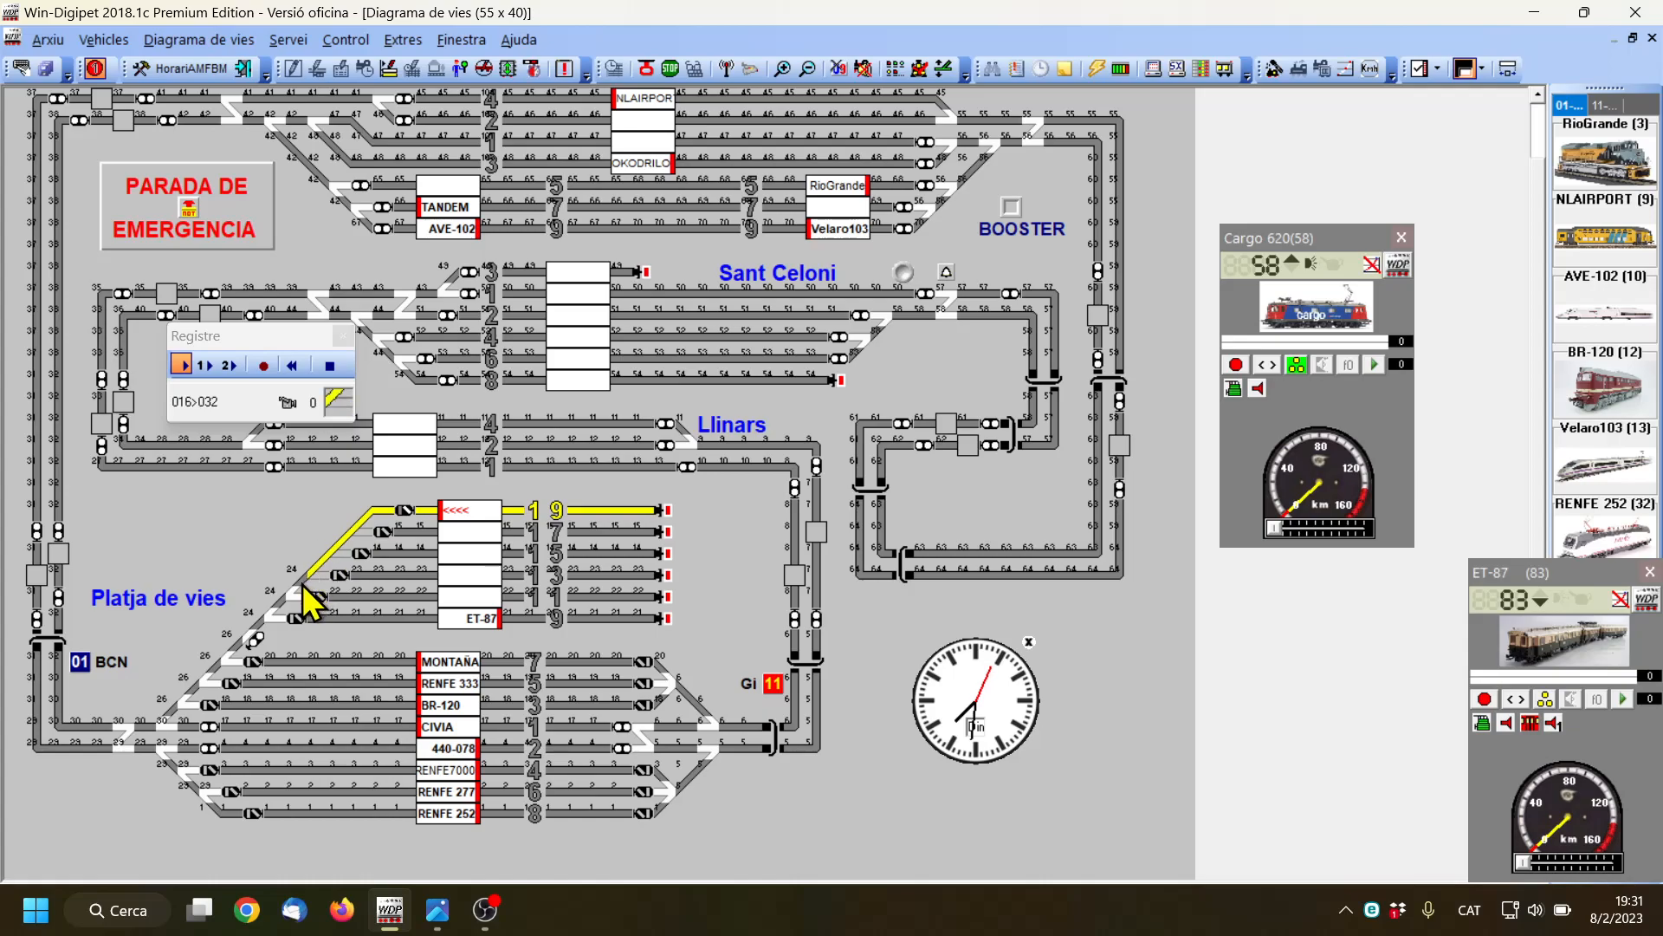
{"action": "left_click", "coordinate": [286, 598]}
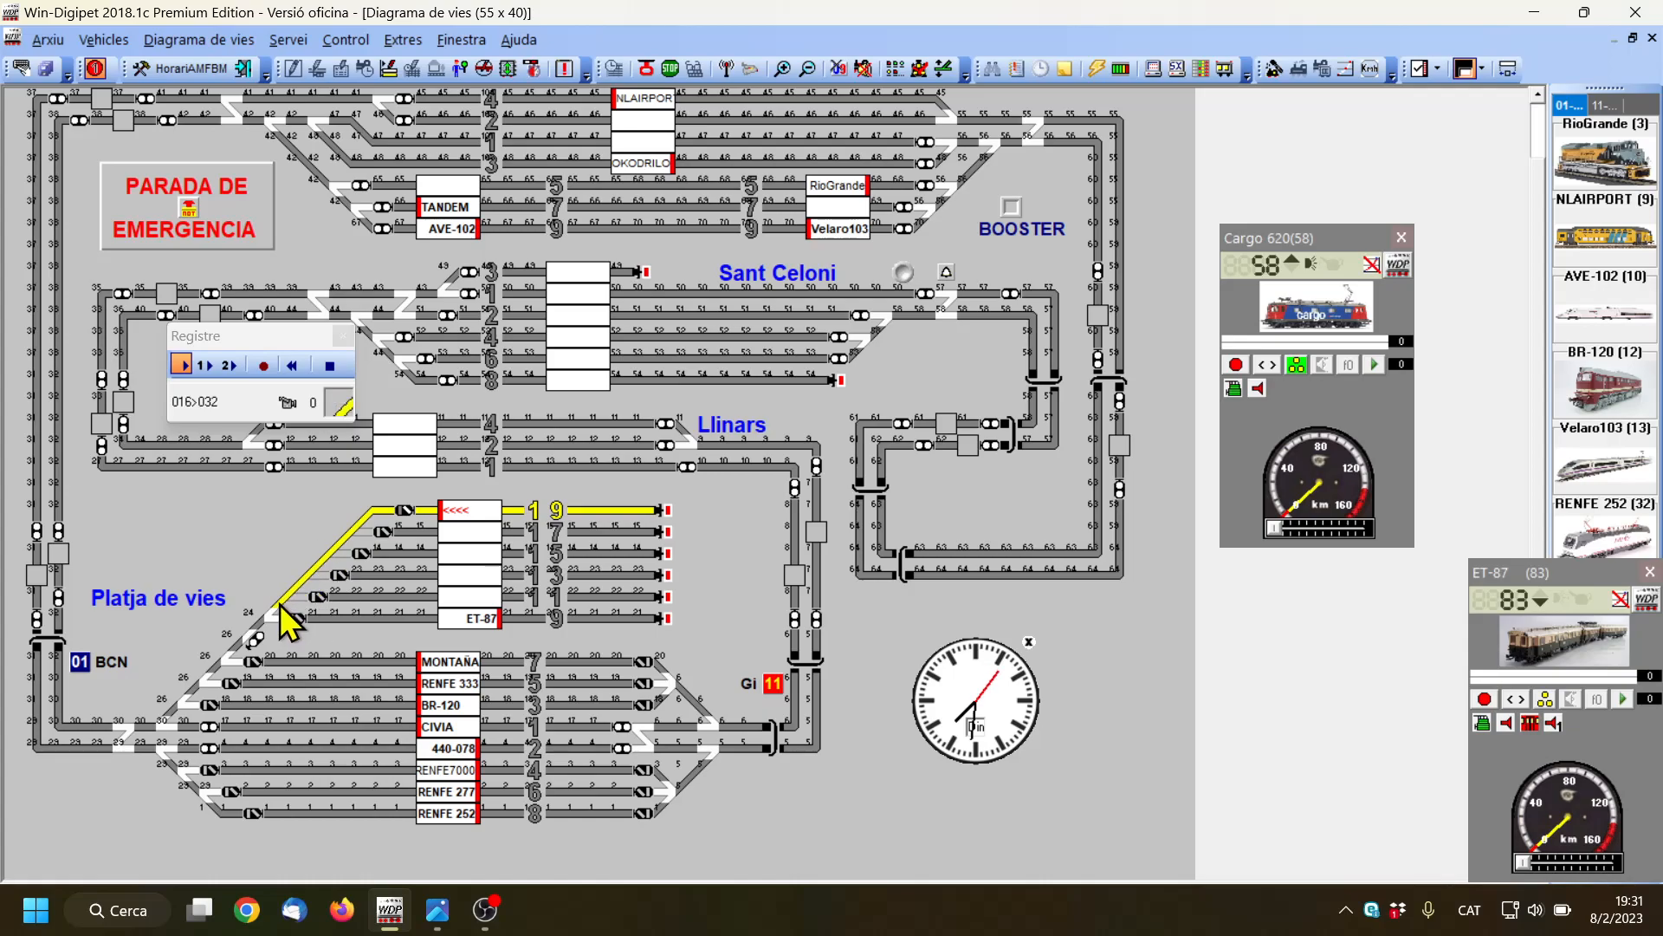
{"action": "left_click", "coordinate": [258, 627]}
{"action": "left_click", "coordinate": [253, 636]}
{"action": "left_click", "coordinate": [239, 646]}
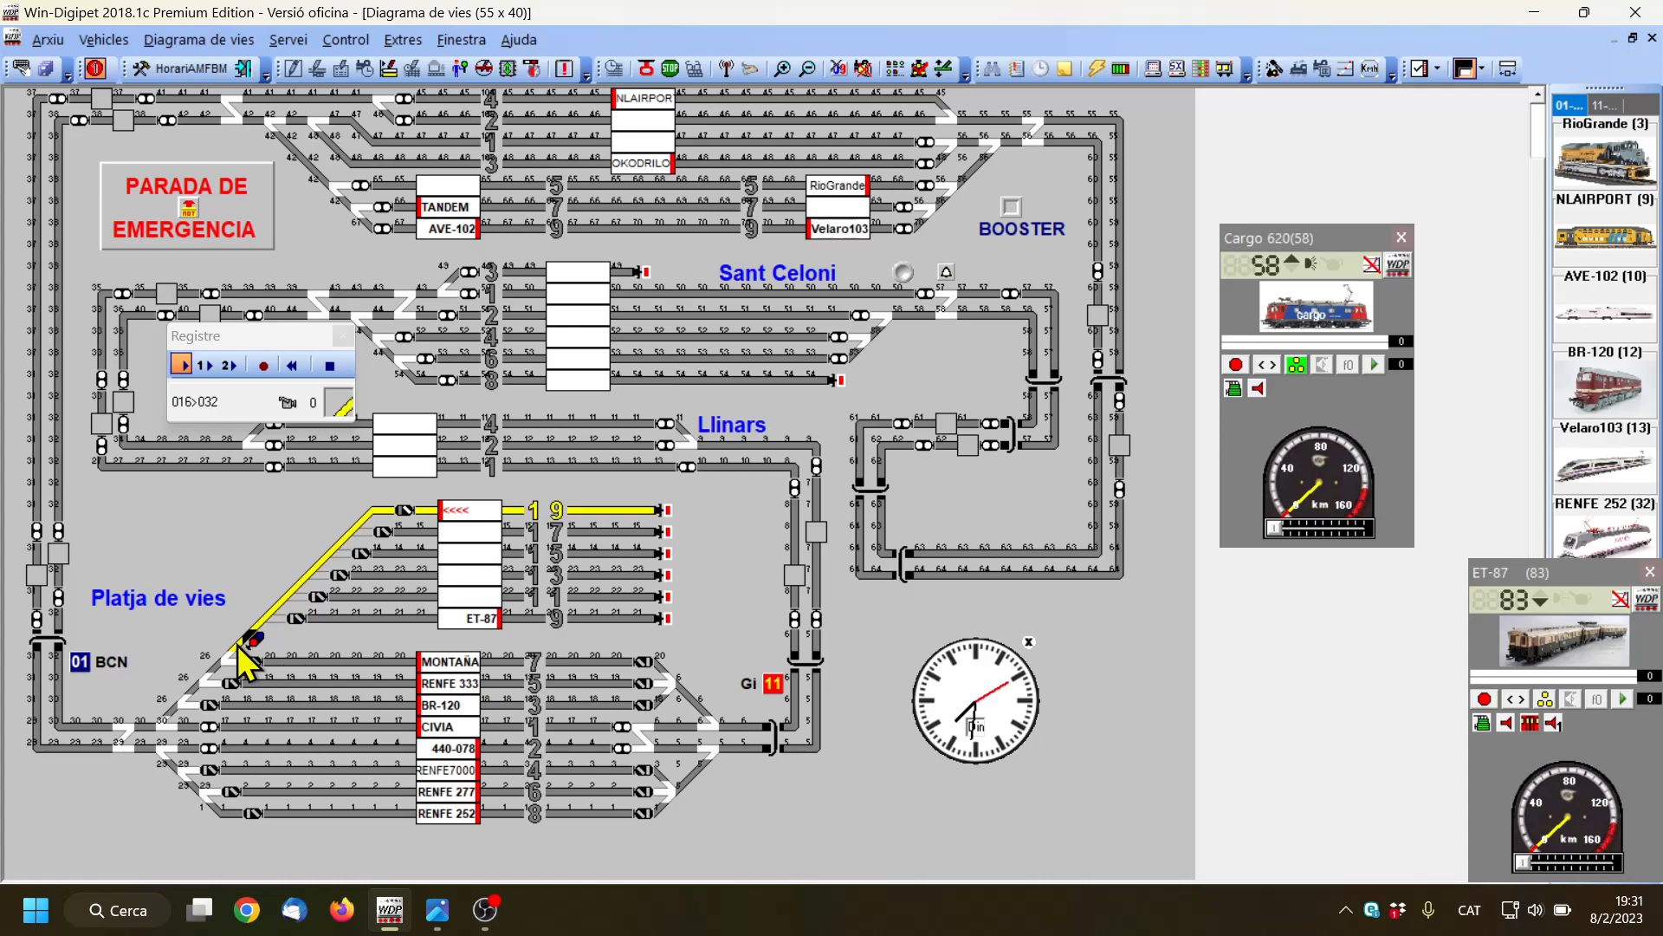
Extend the recorded path down the rest of the diagonal and leftward through the switches in line with track 1
{"action": "left_click", "coordinate": [229, 663]}
{"action": "left_click", "coordinate": [214, 669]}
{"action": "left_click", "coordinate": [205, 682]}
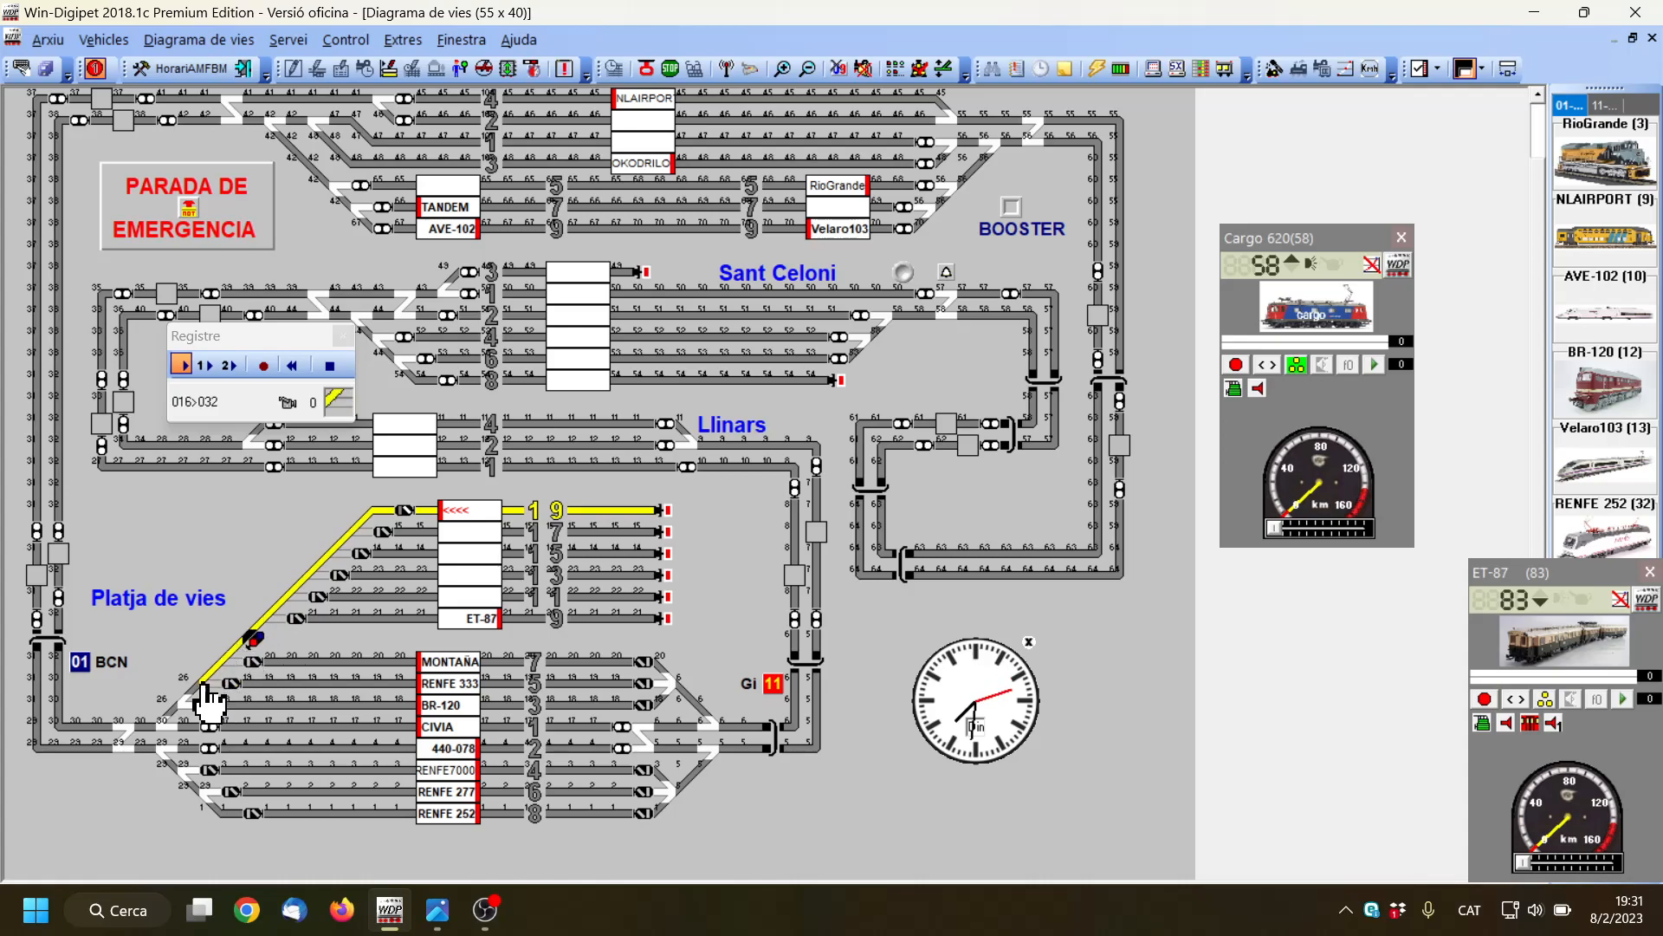
{"action": "left_click", "coordinate": [196, 695]}
{"action": "left_click", "coordinate": [185, 707]}
{"action": "left_click", "coordinate": [173, 718]}
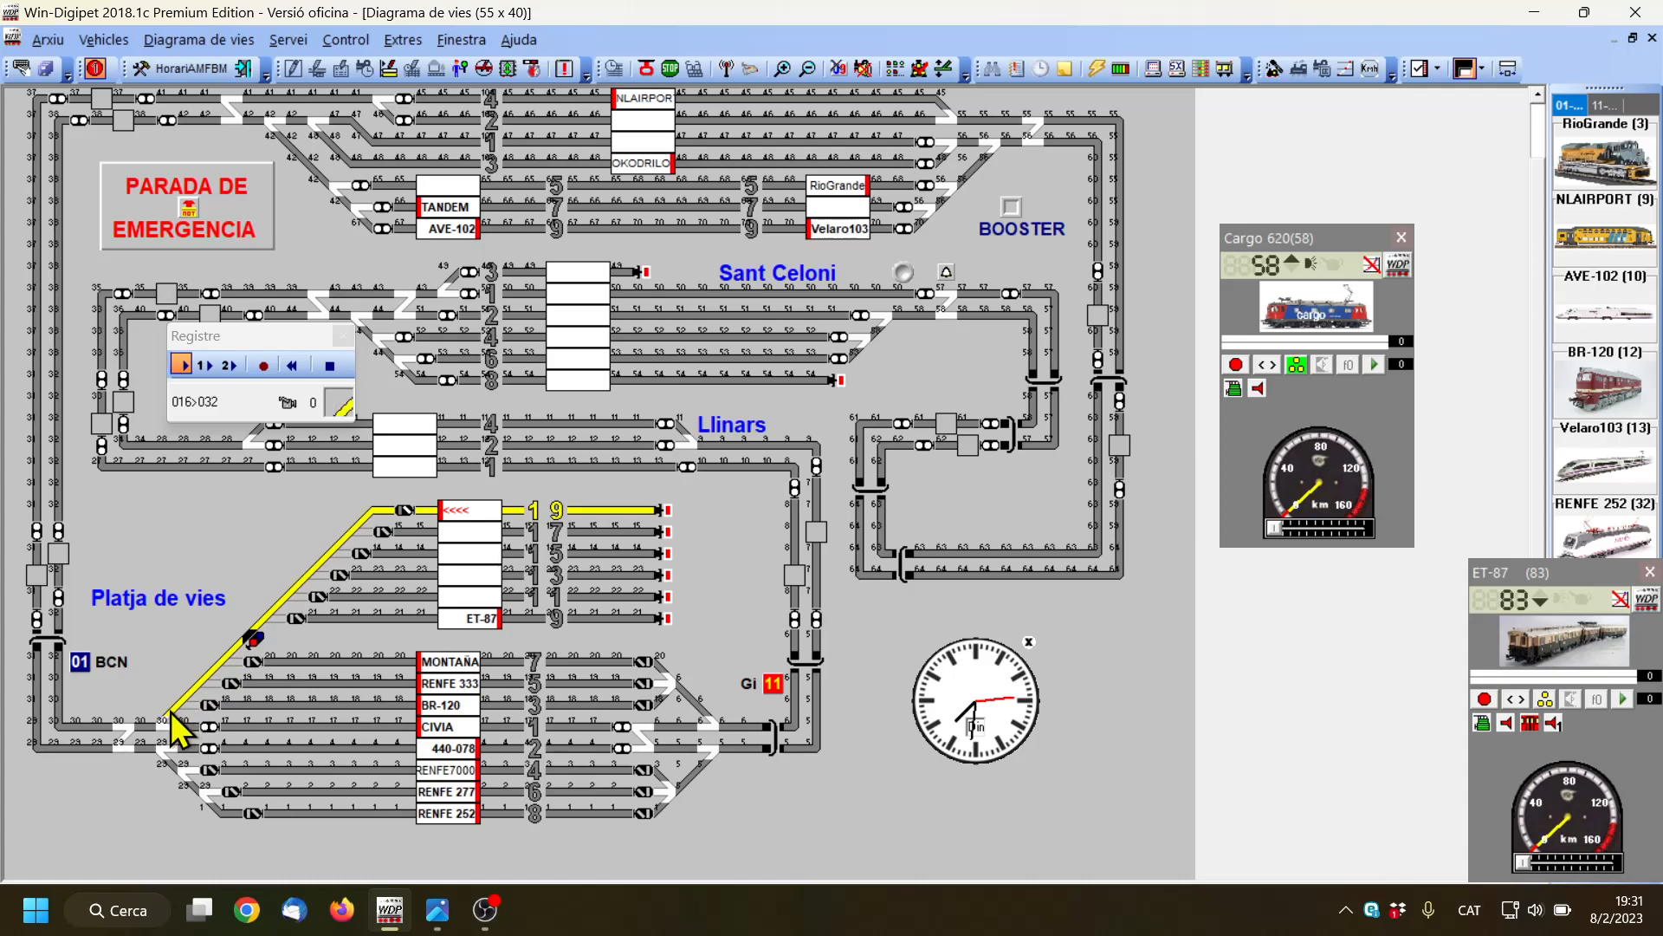
{"action": "left_click", "coordinate": [160, 727]}
{"action": "left_click", "coordinate": [151, 729]}
{"action": "left_click", "coordinate": [120, 730]}
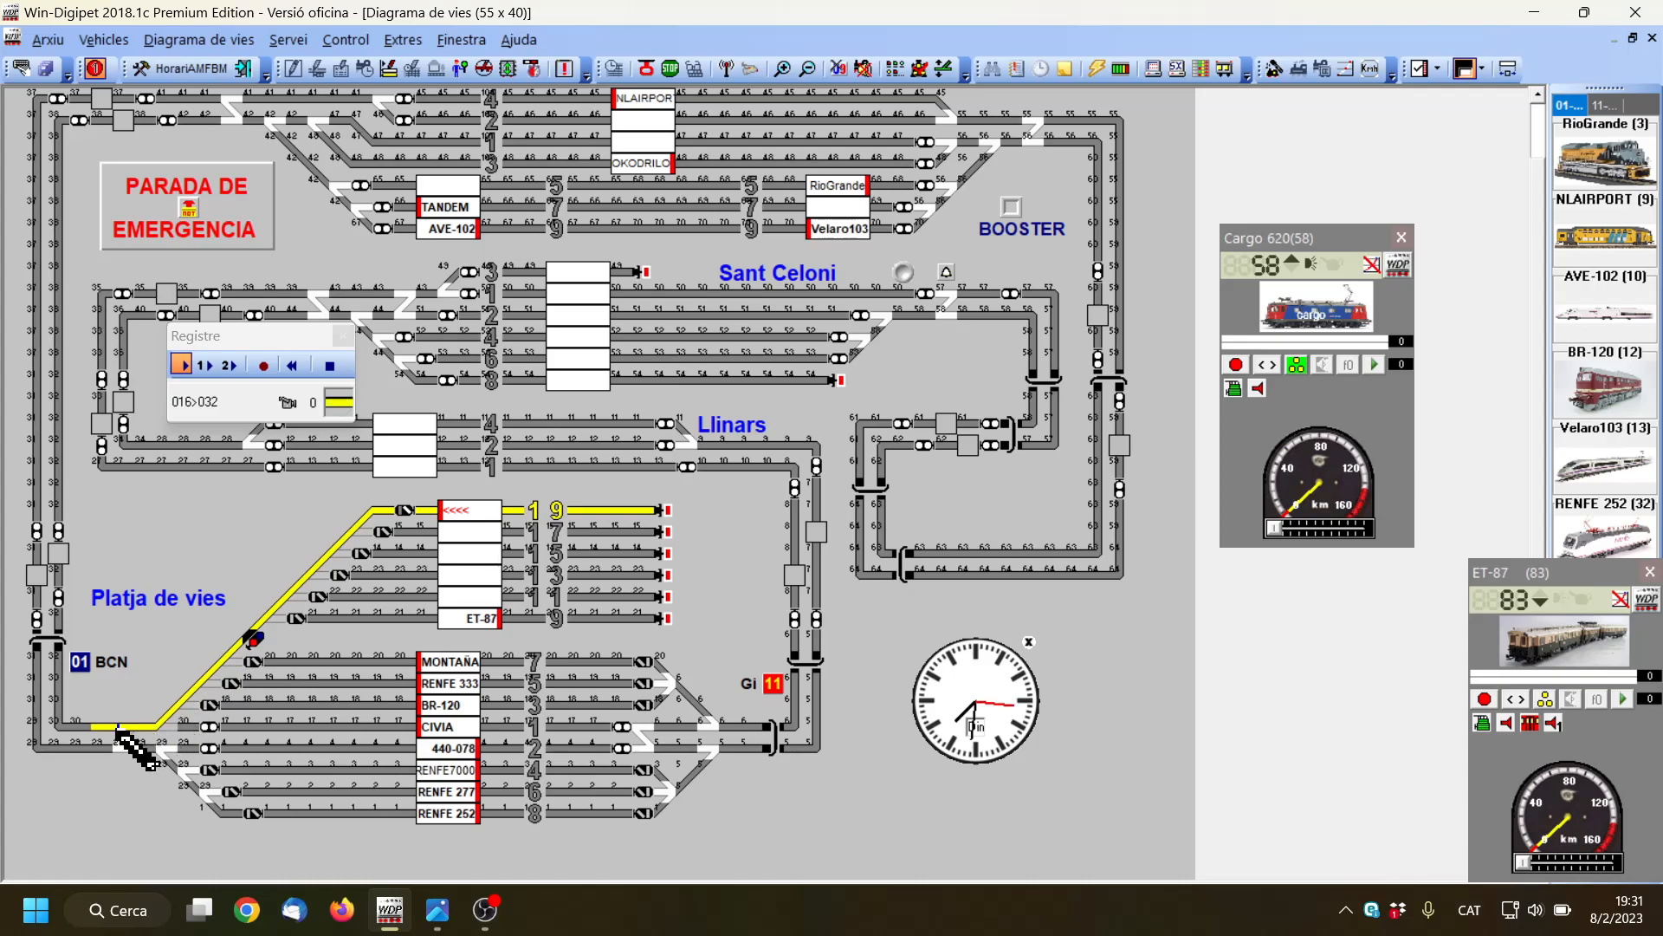
Complete the path up the inner vertical line to its upper signal and end the recording, agreeing to the switching, start/destination and release contacts
{"action": "left_click", "coordinate": [65, 722]}
{"action": "left_click", "coordinate": [60, 700]}
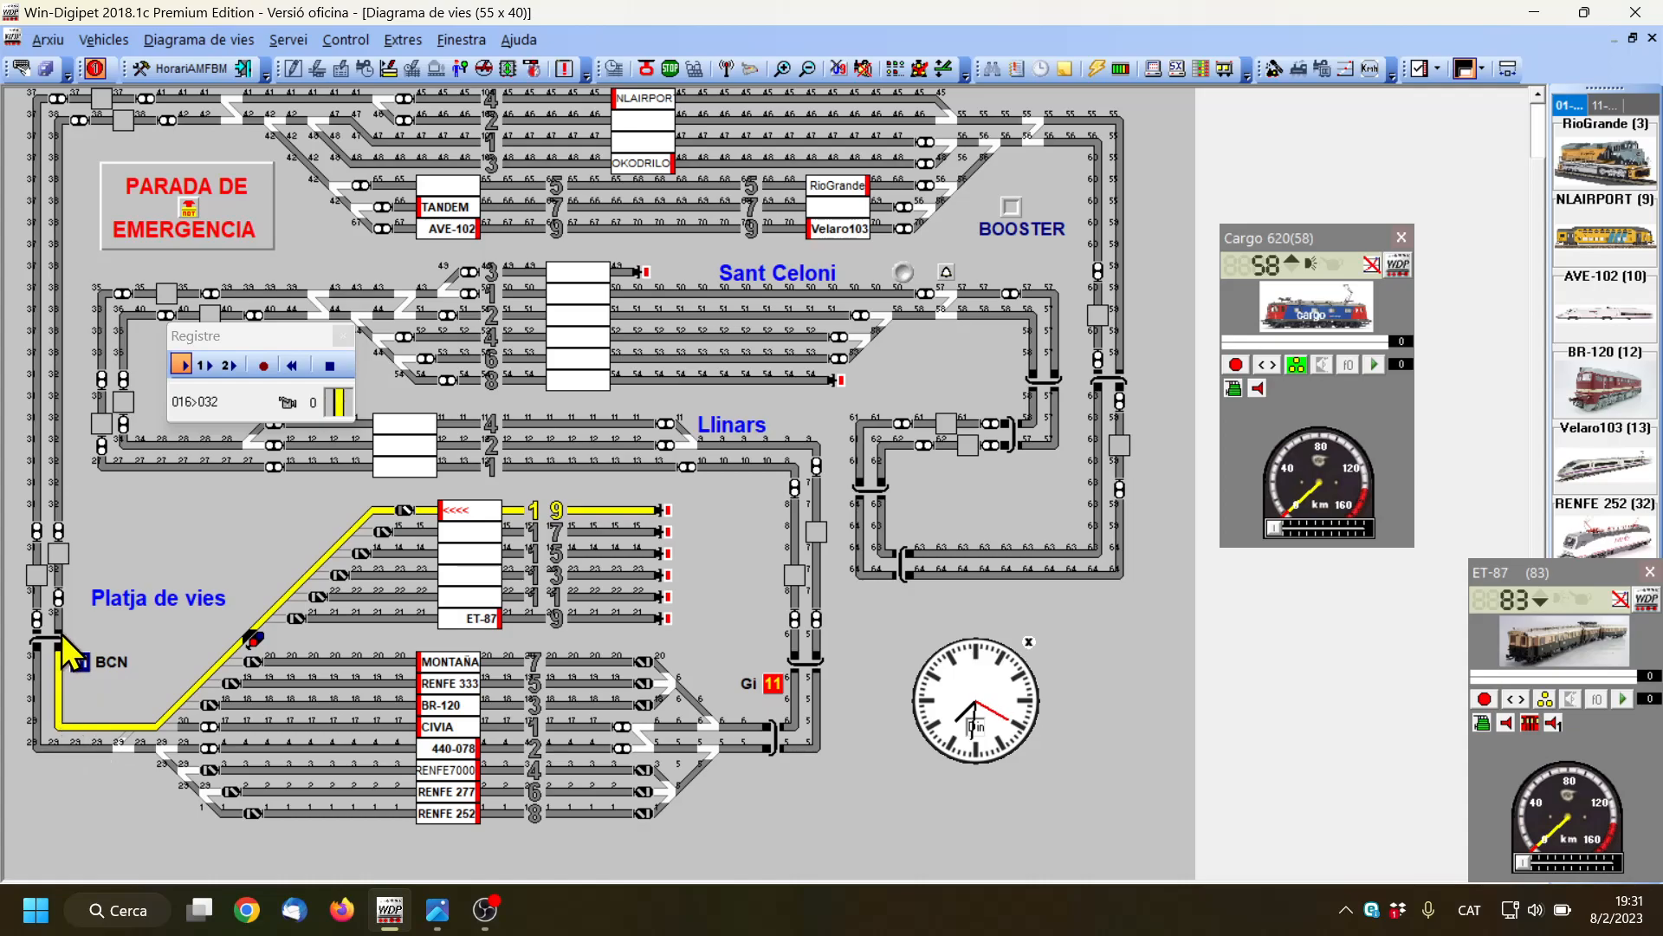
{"action": "left_click", "coordinate": [58, 598]}
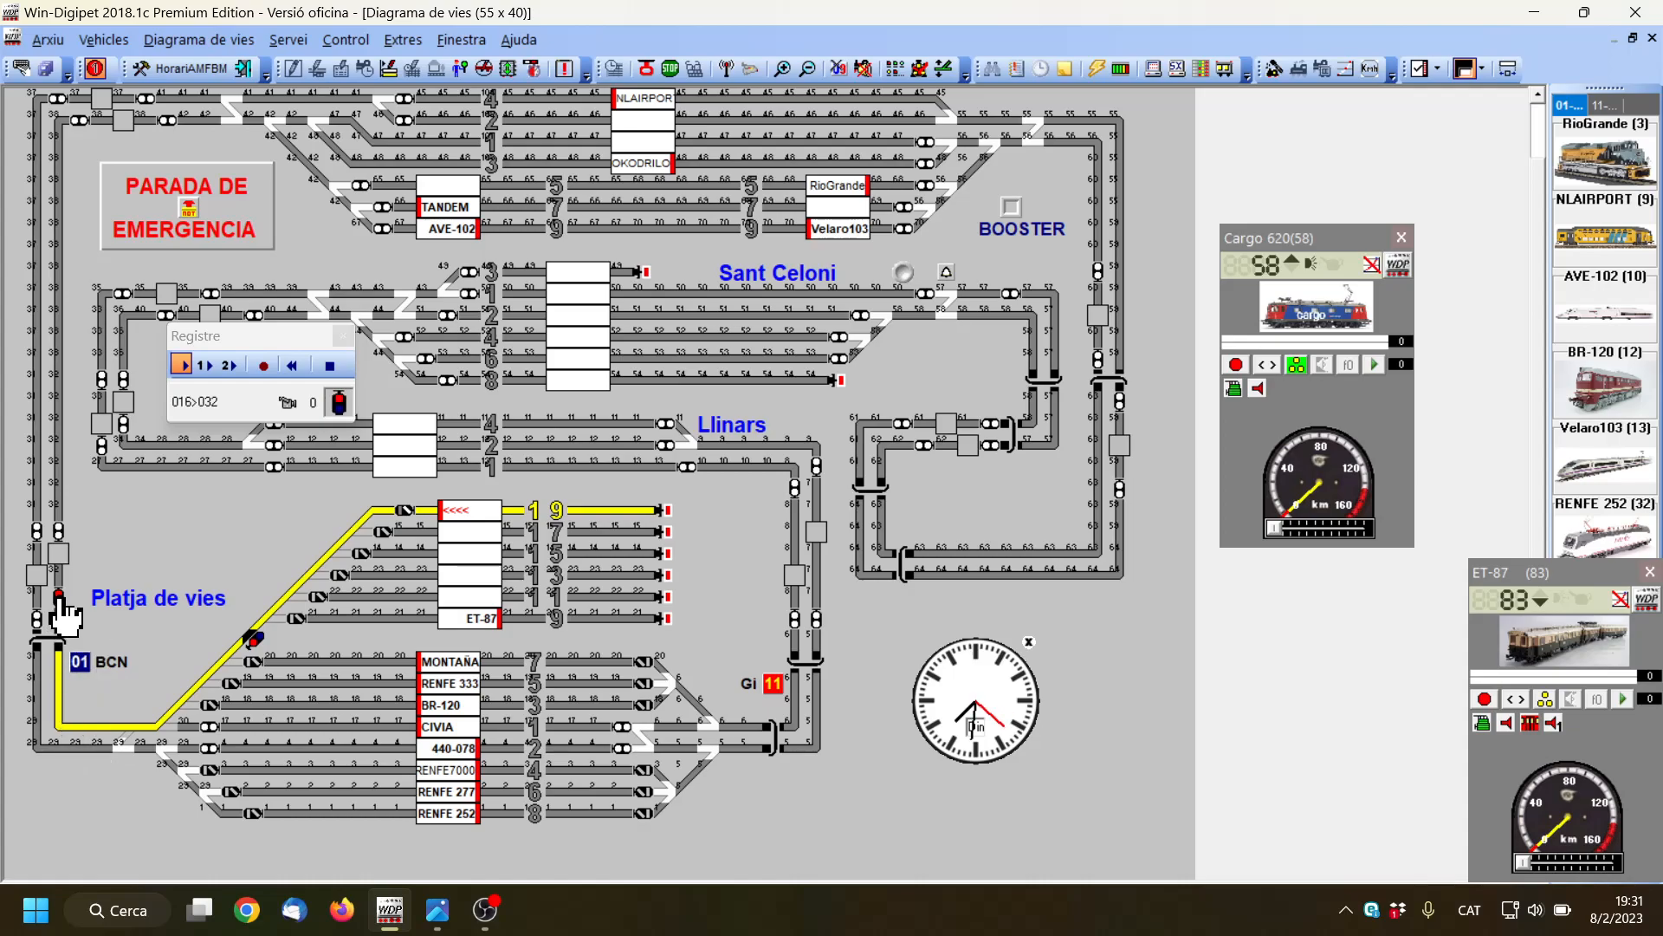
{"action": "left_click", "coordinate": [58, 574]}
{"action": "left_click", "coordinate": [59, 552]}
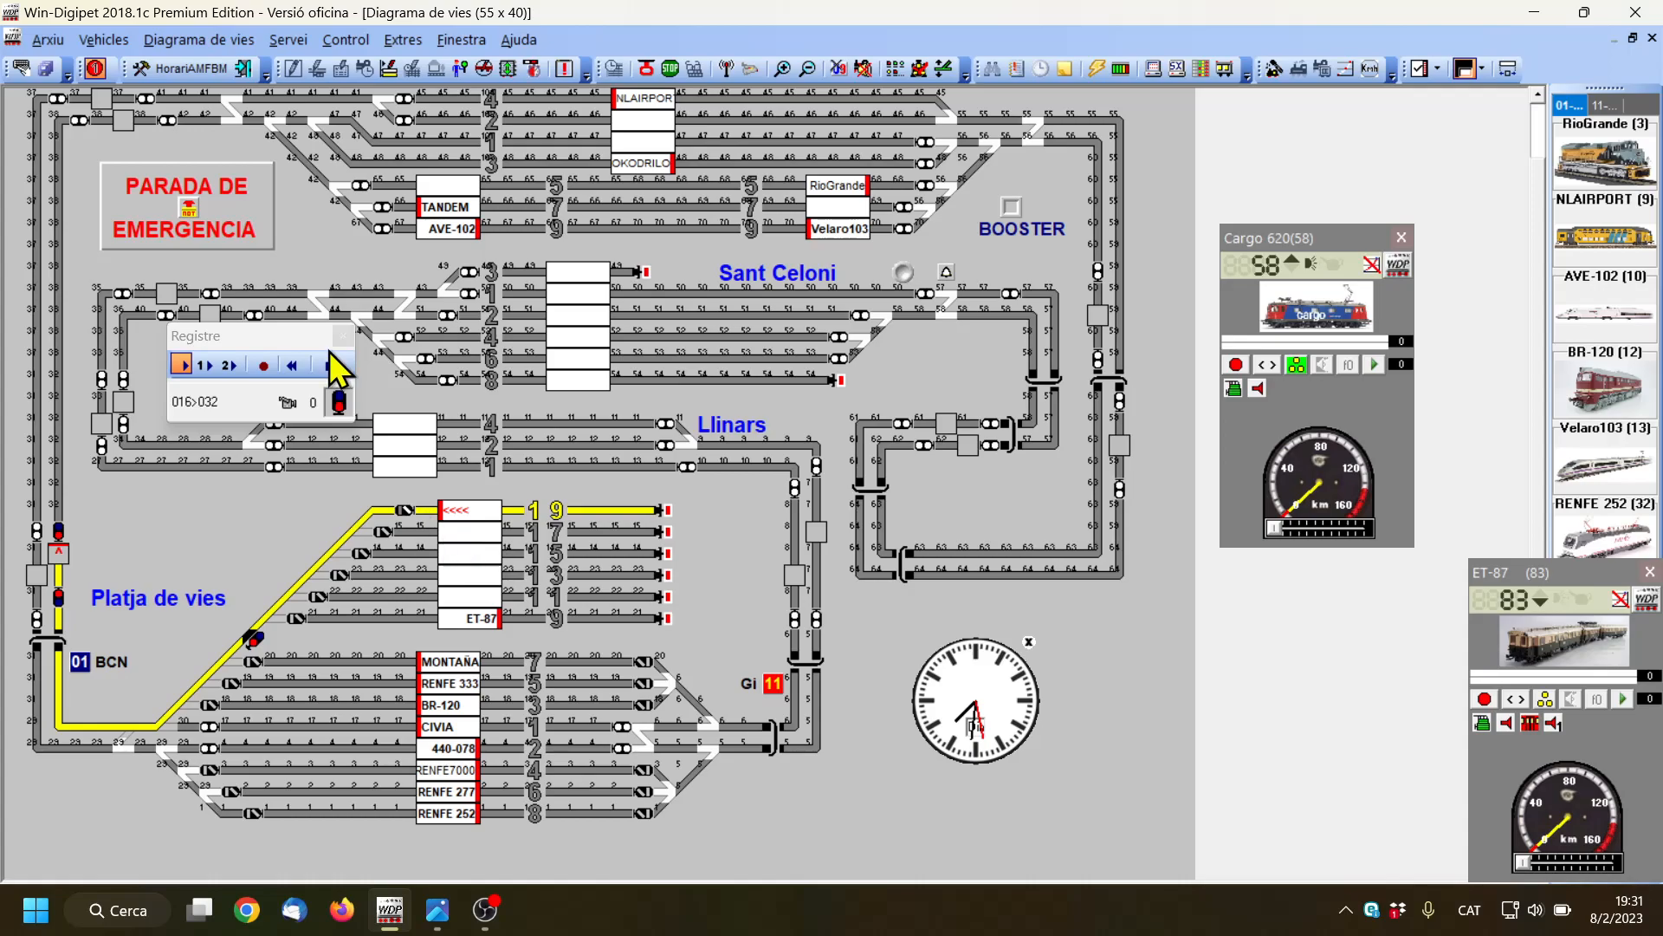
{"action": "left_click", "coordinate": [264, 365]}
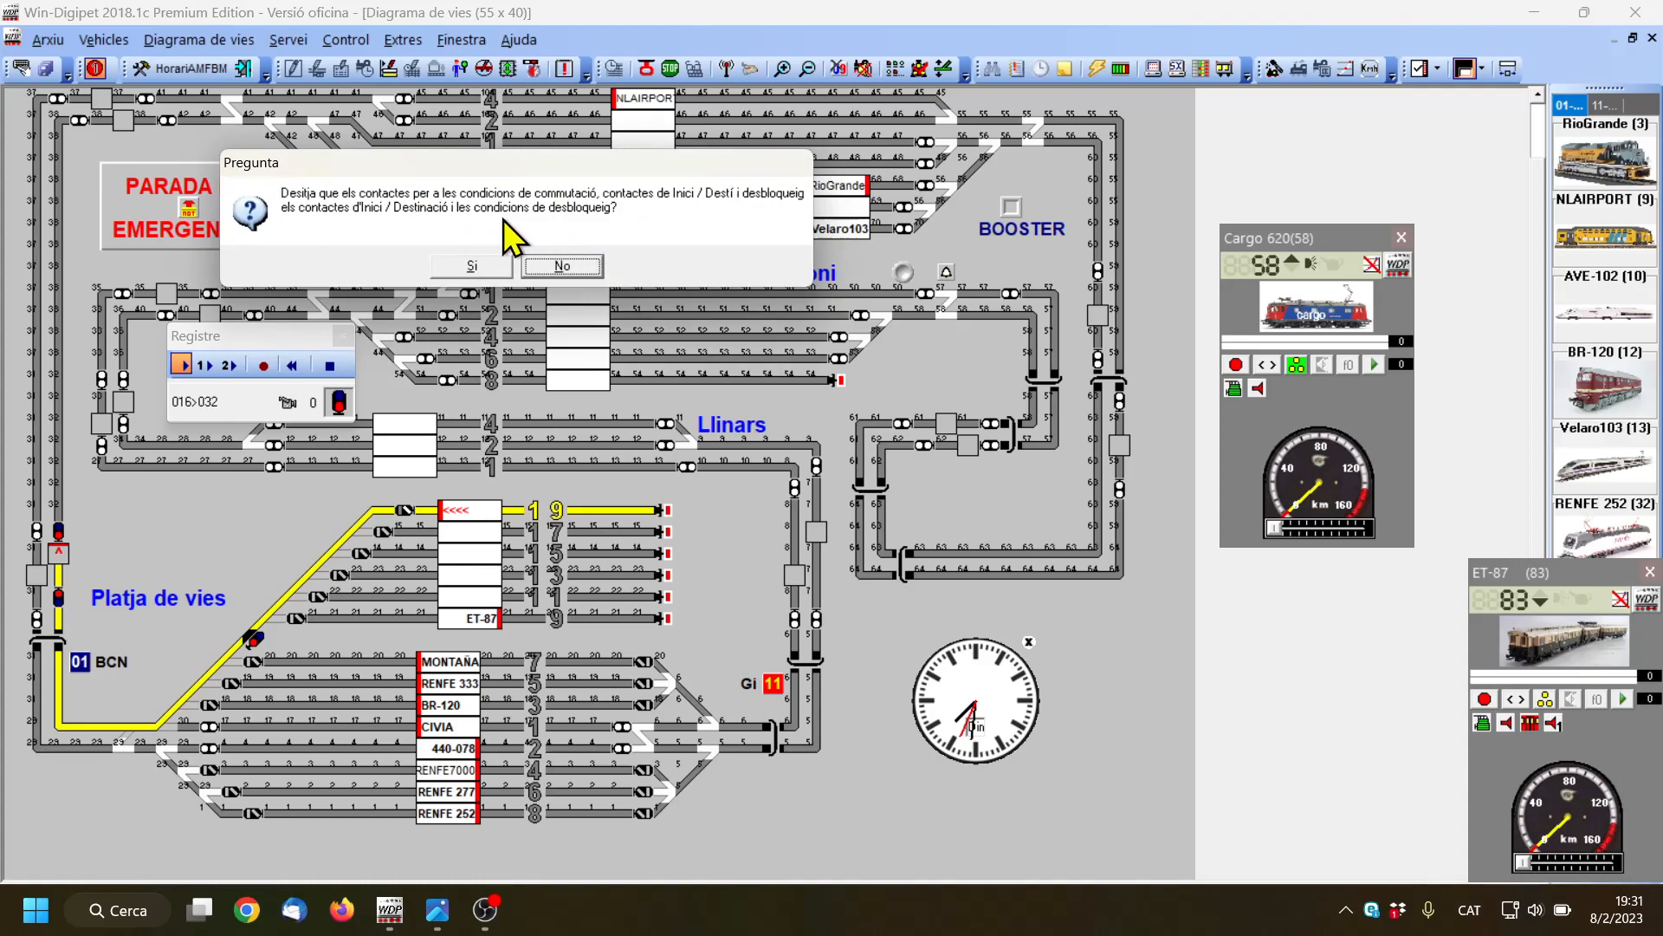
{"action": "left_click", "coordinate": [472, 266]}
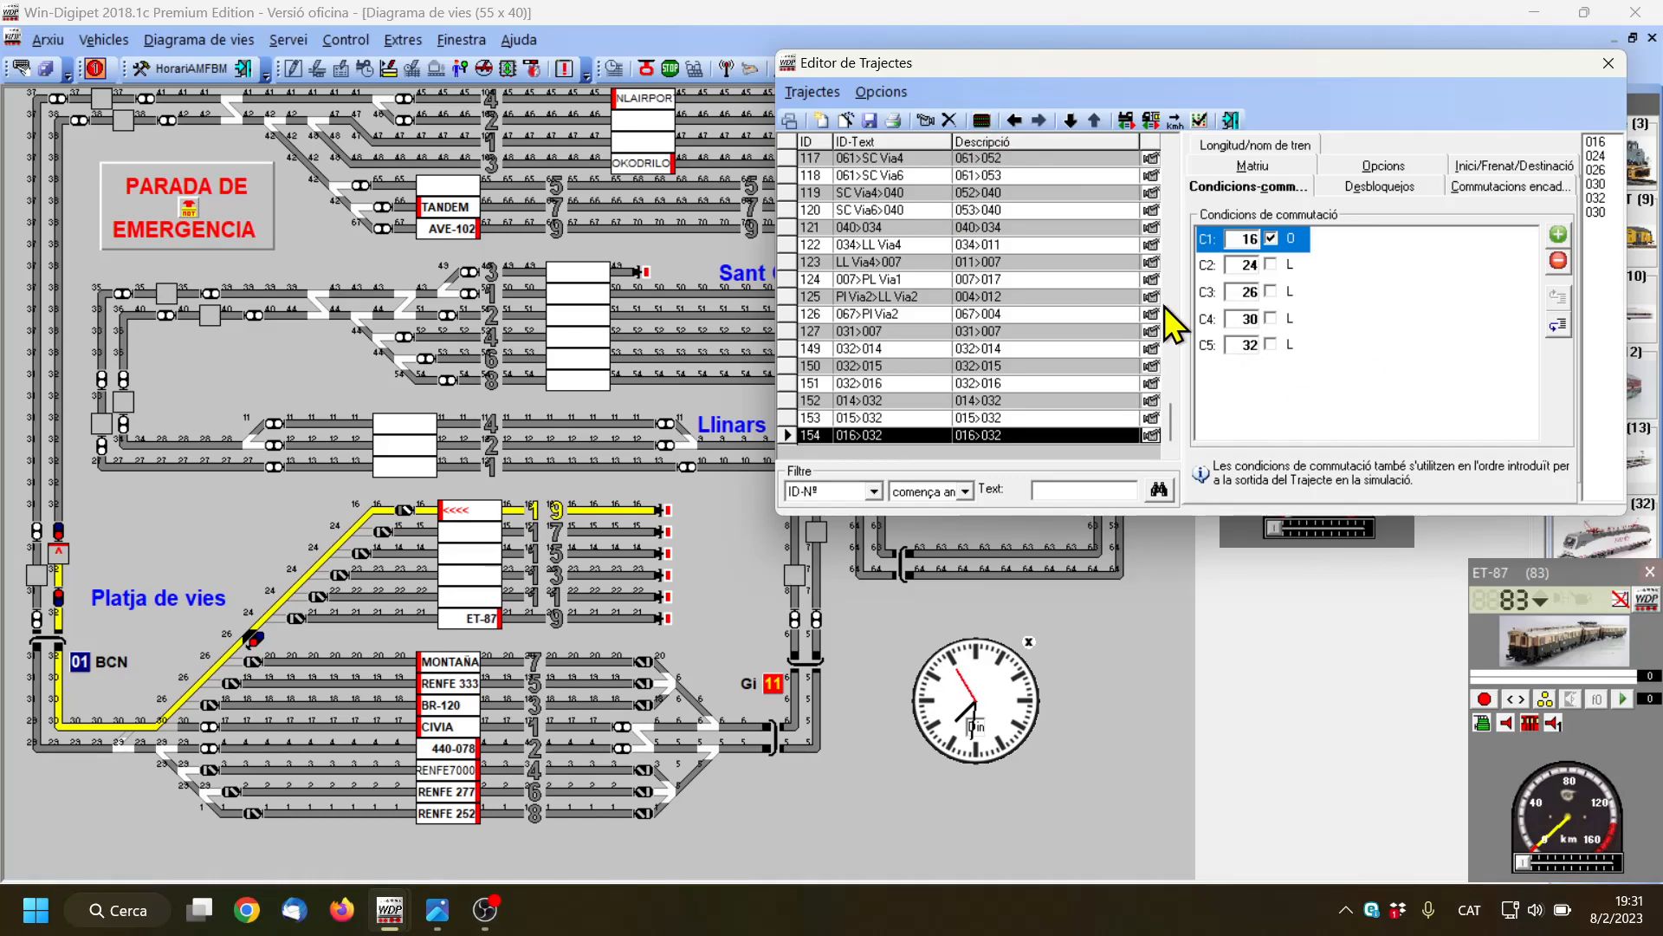
Create a new route, saving the changes, and choose a group of entry routes in the route assistant
{"action": "left_click", "coordinate": [820, 123]}
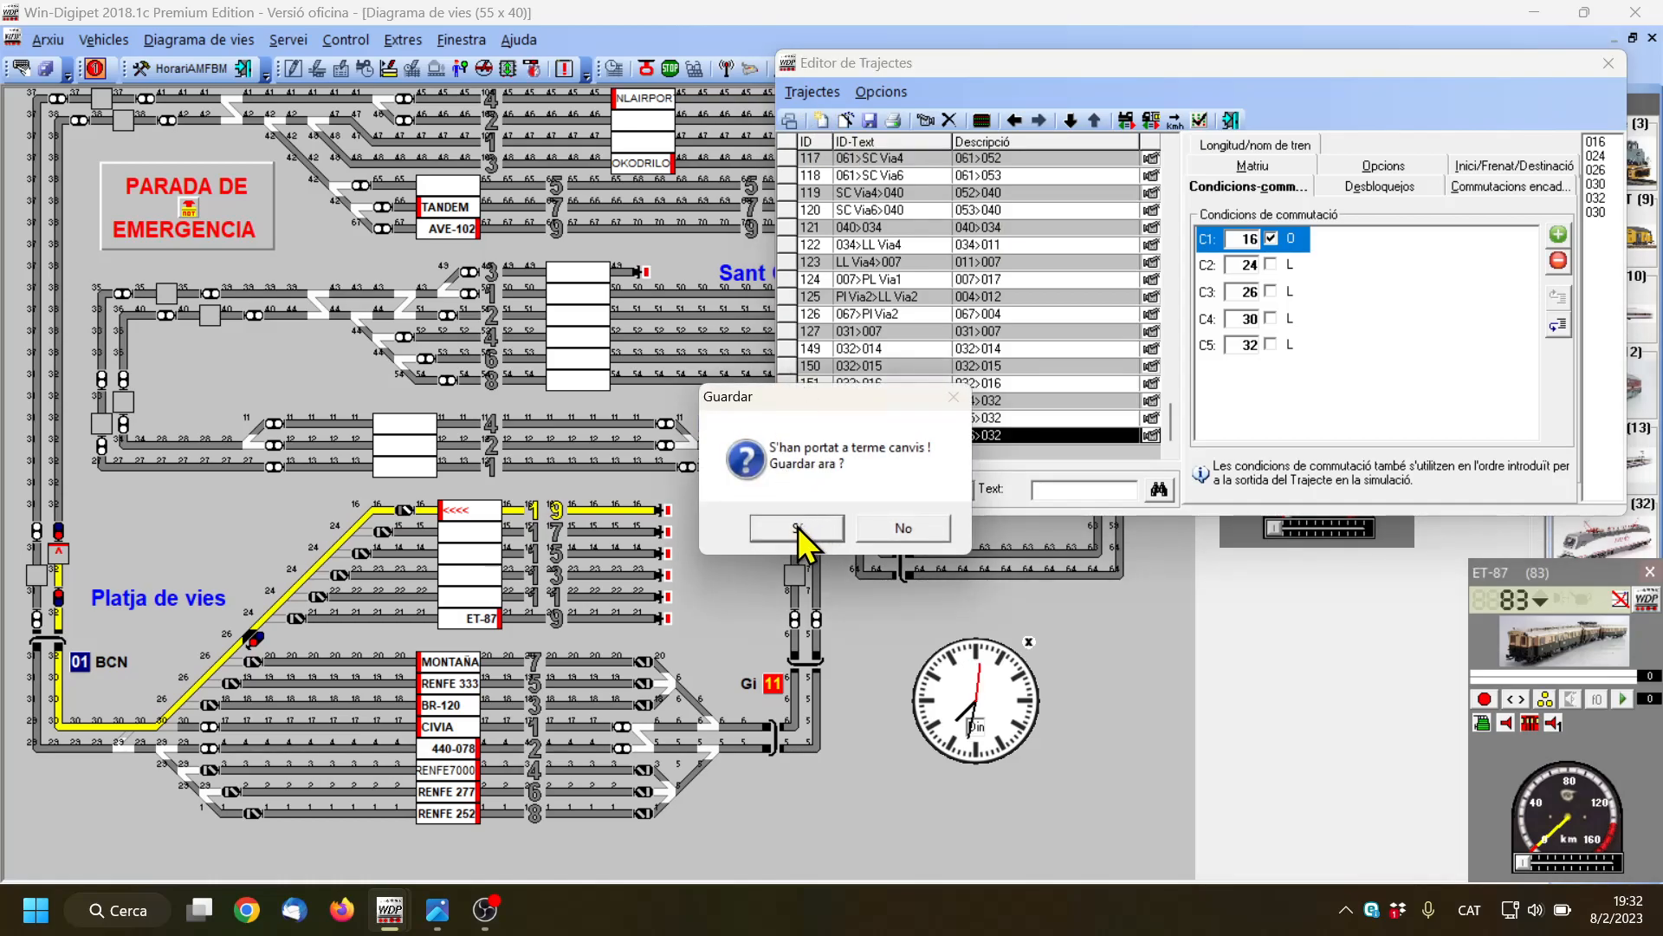
{"action": "left_click", "coordinate": [800, 527]}
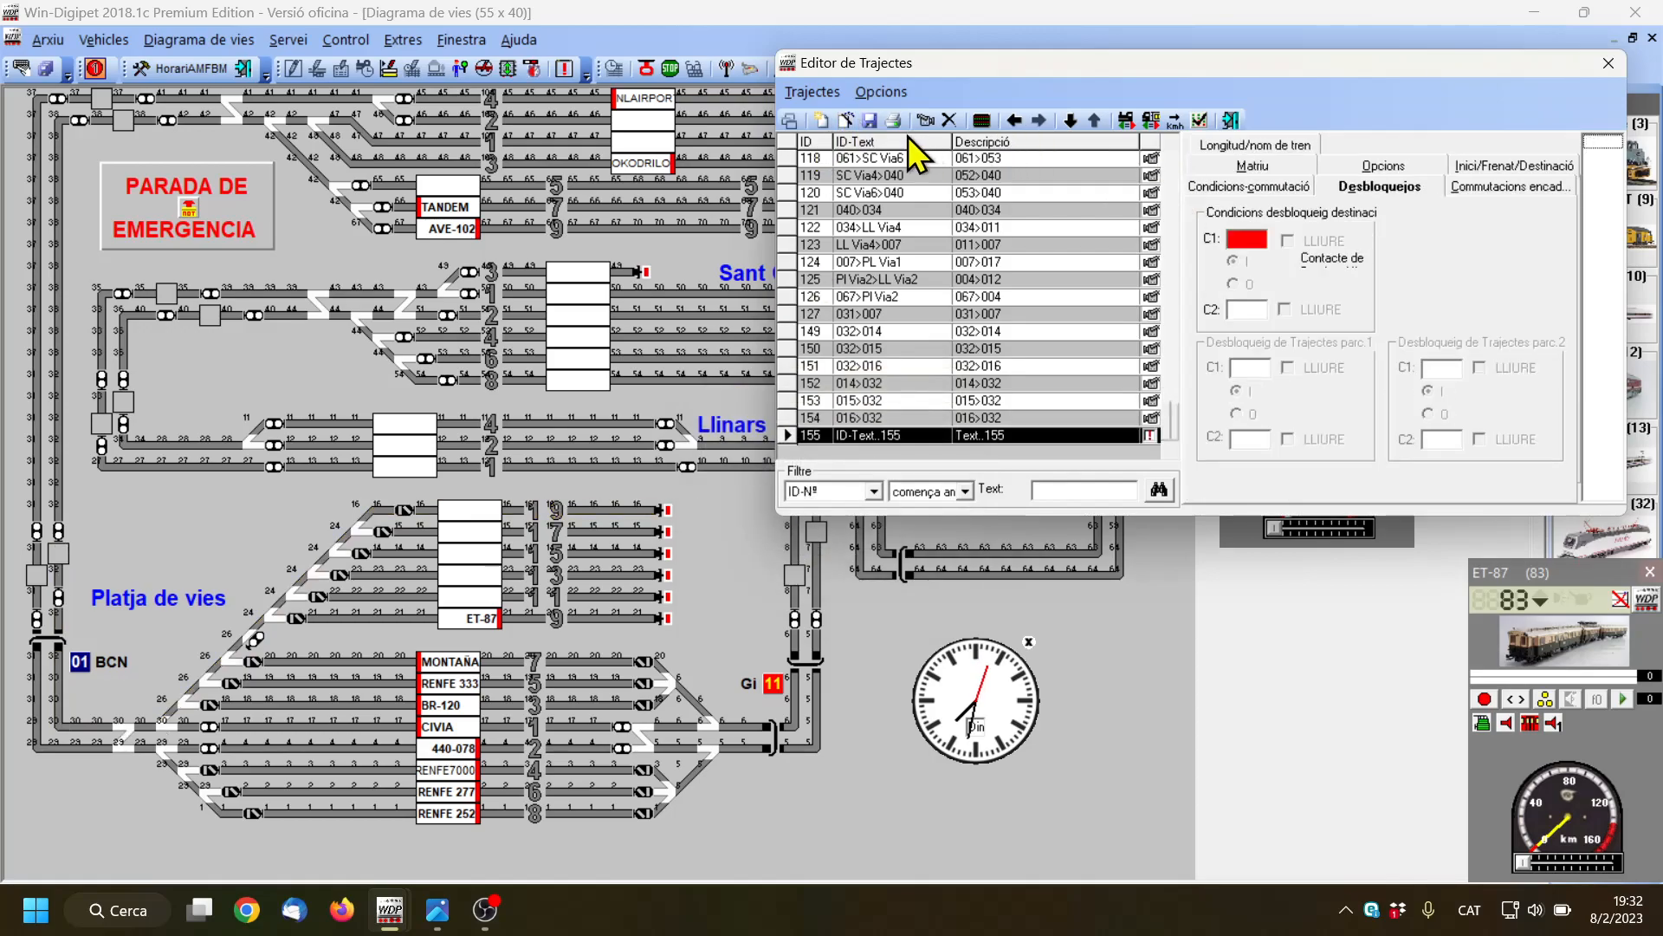
{"action": "left_click", "coordinate": [844, 119]}
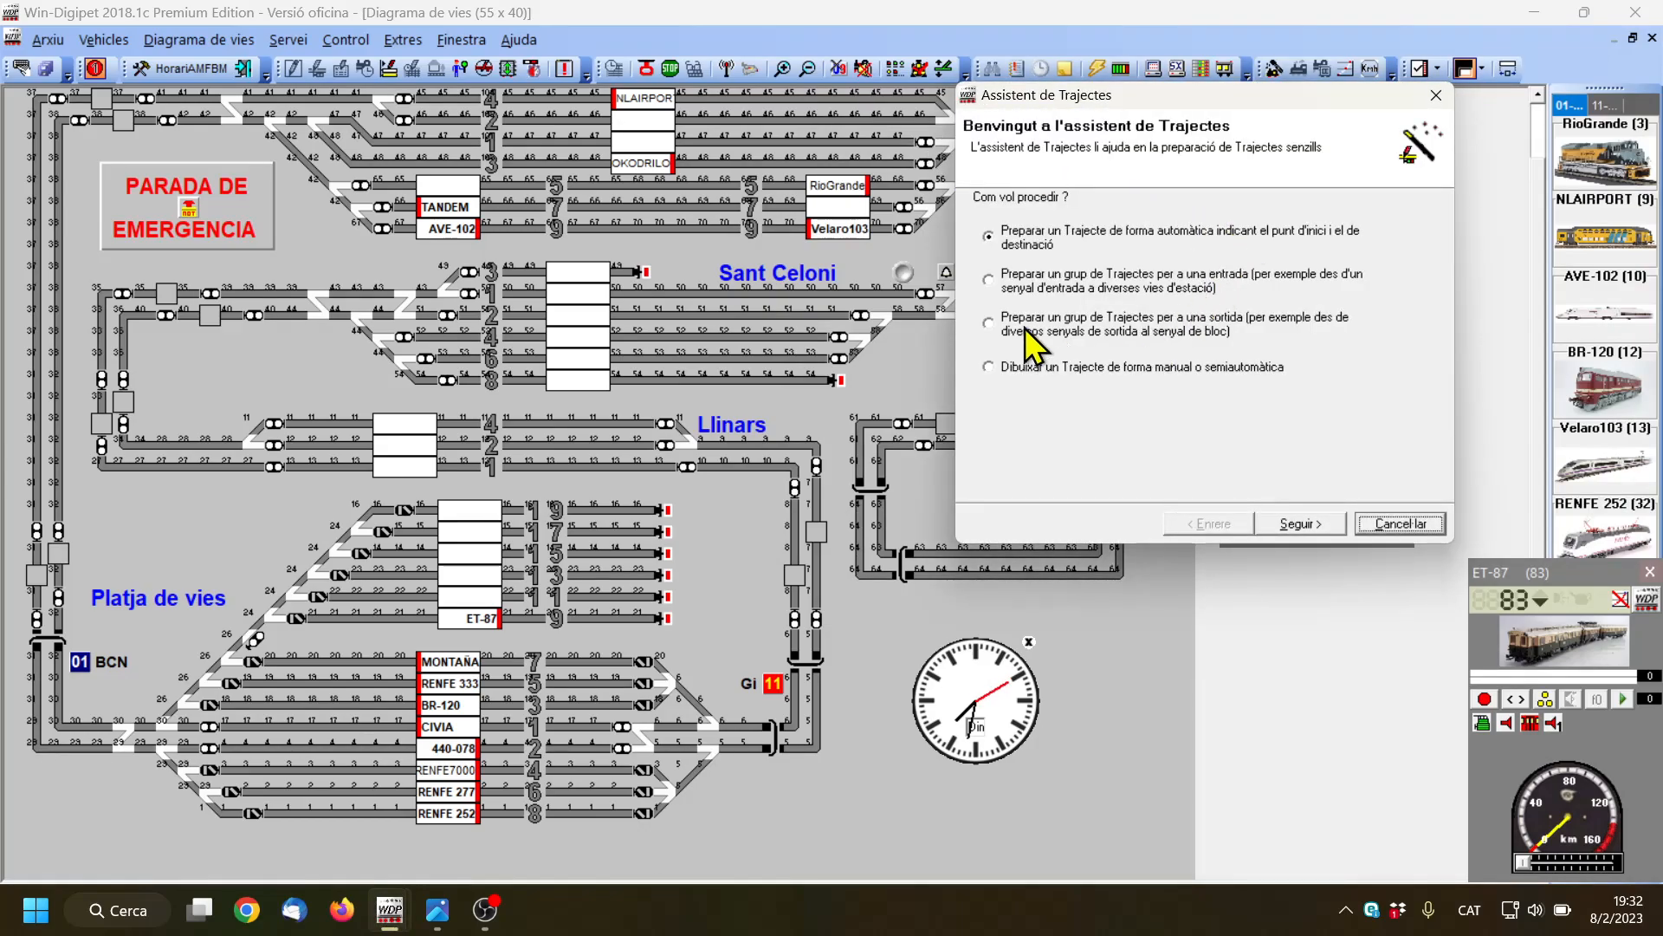
{"action": "left_click", "coordinate": [989, 279]}
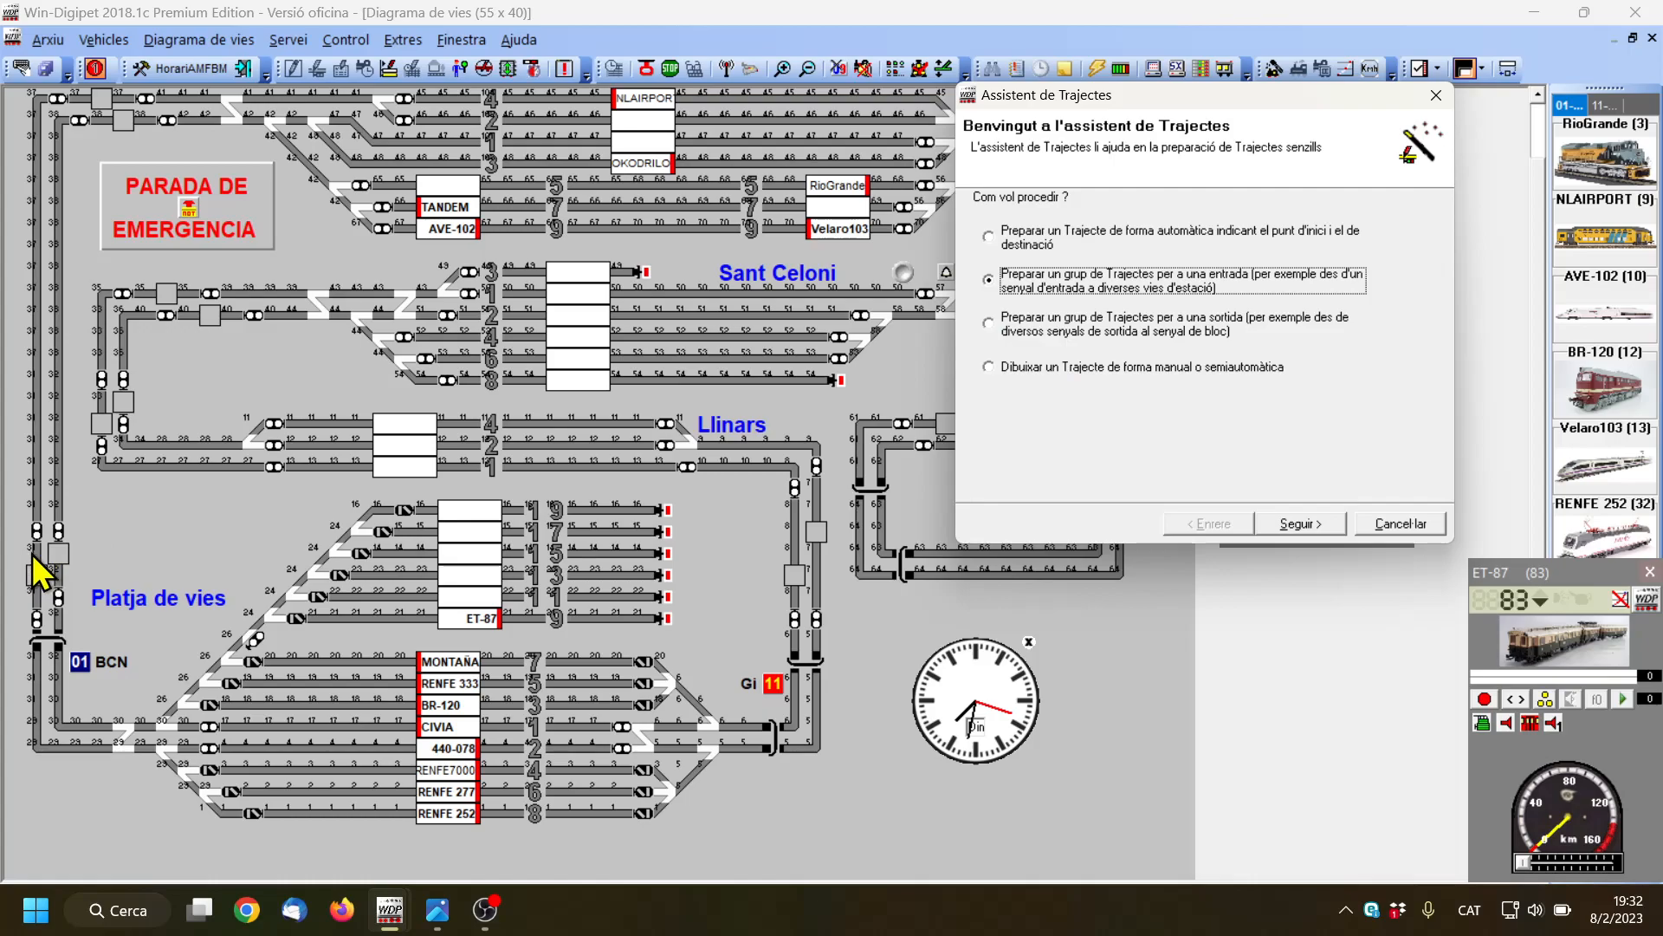
{"action": "left_click", "coordinate": [1302, 523]}
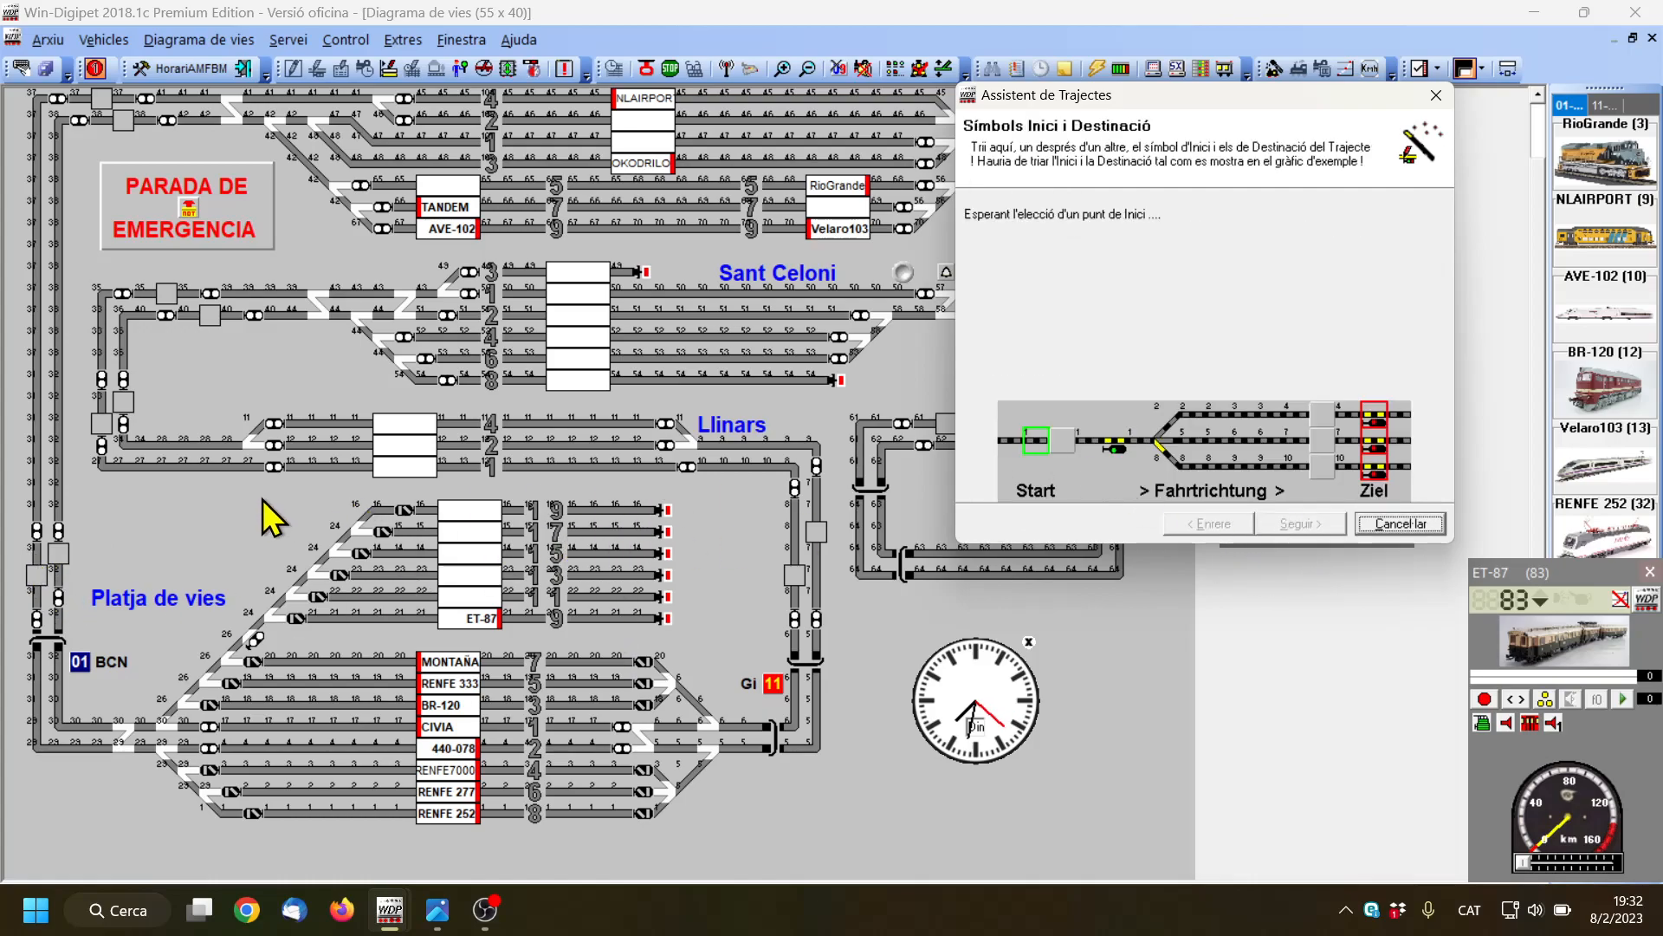
Choose block 031 as the start and the ends of Platja de vies tracks 9, 11, 13, 15, 17 and 19 as destinations
{"action": "left_click", "coordinate": [37, 553]}
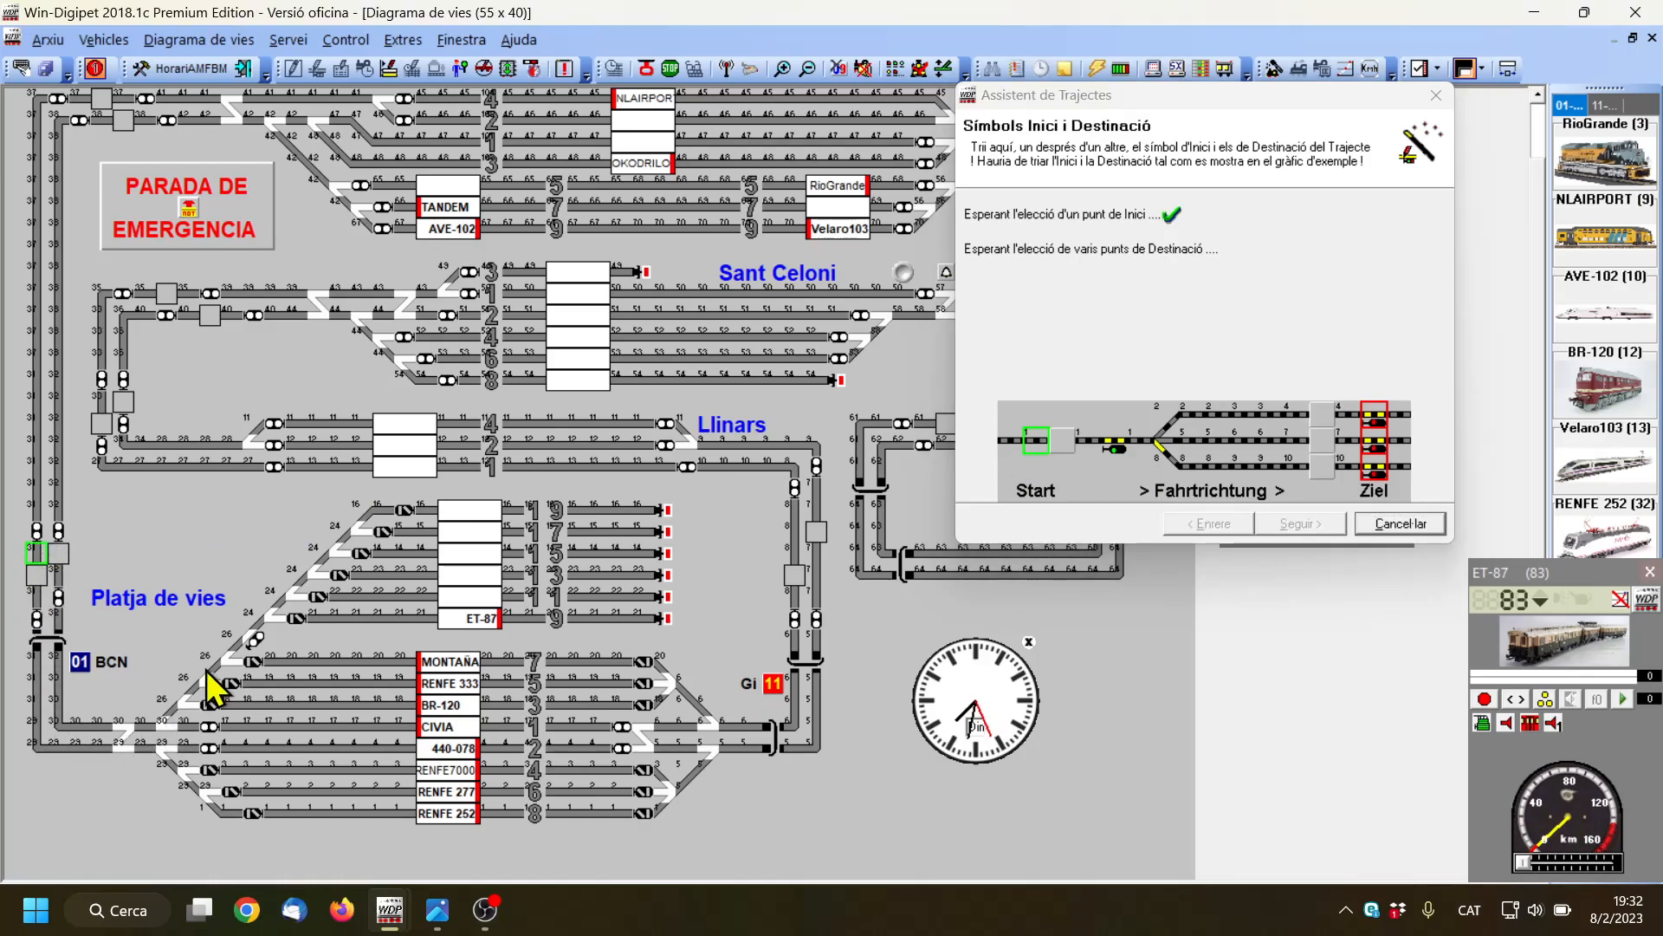
{"action": "left_click", "coordinate": [642, 617]}
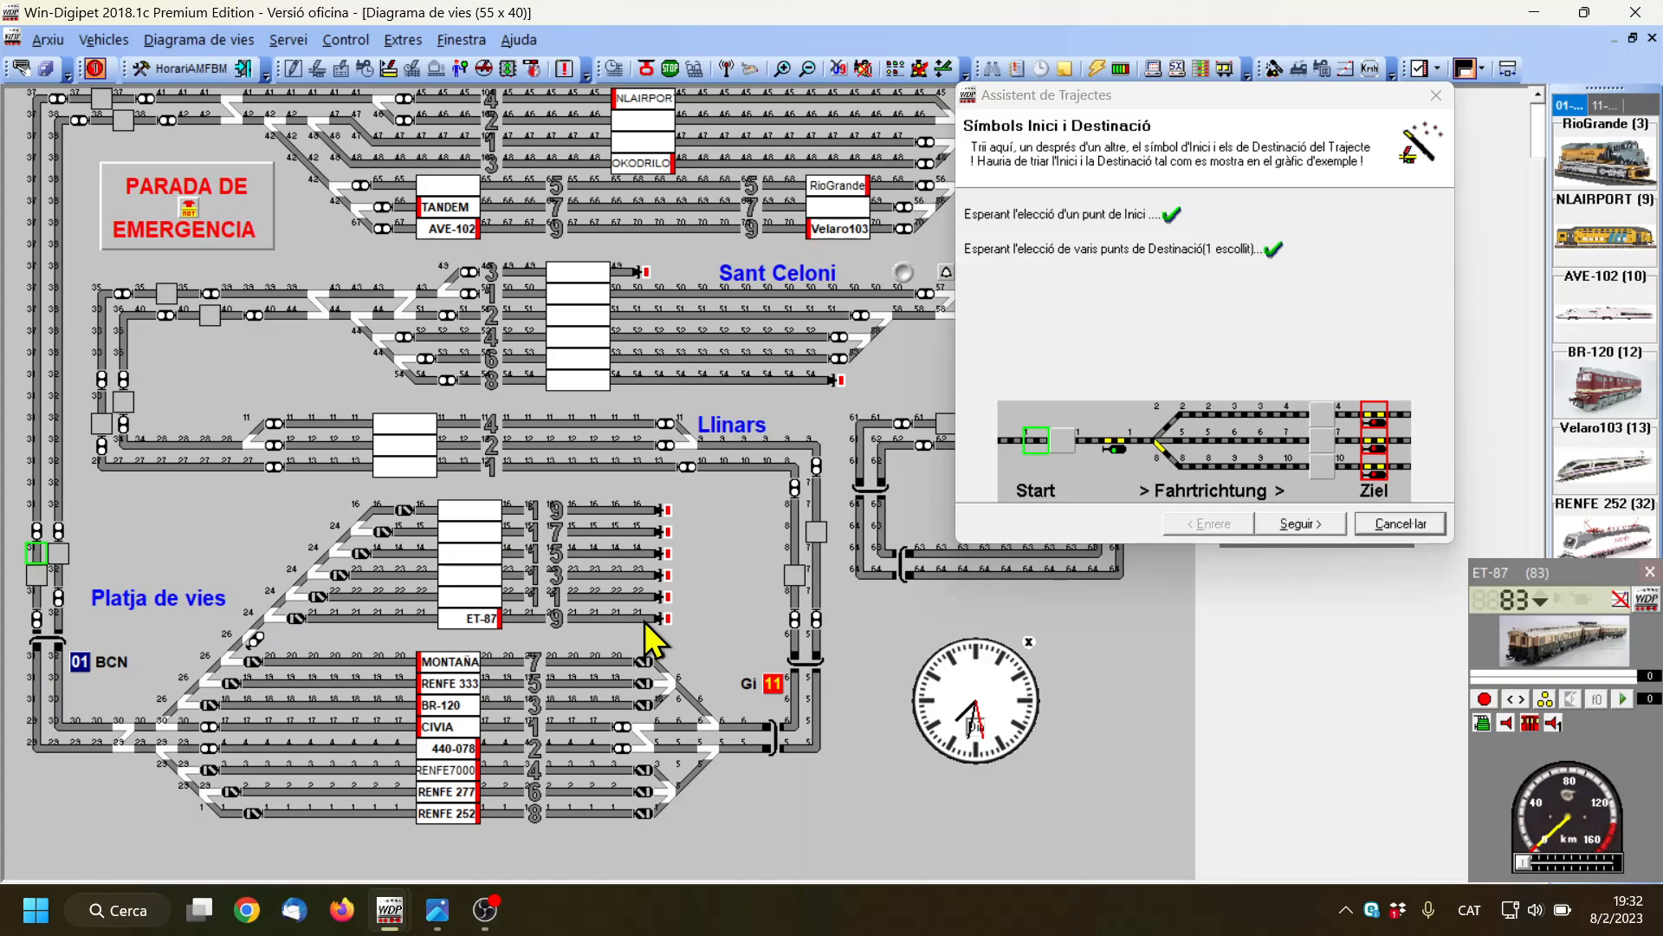
{"action": "left_click", "coordinate": [643, 596]}
{"action": "left_click", "coordinate": [643, 575]}
{"action": "left_click", "coordinate": [643, 553]}
{"action": "left_click", "coordinate": [643, 531]}
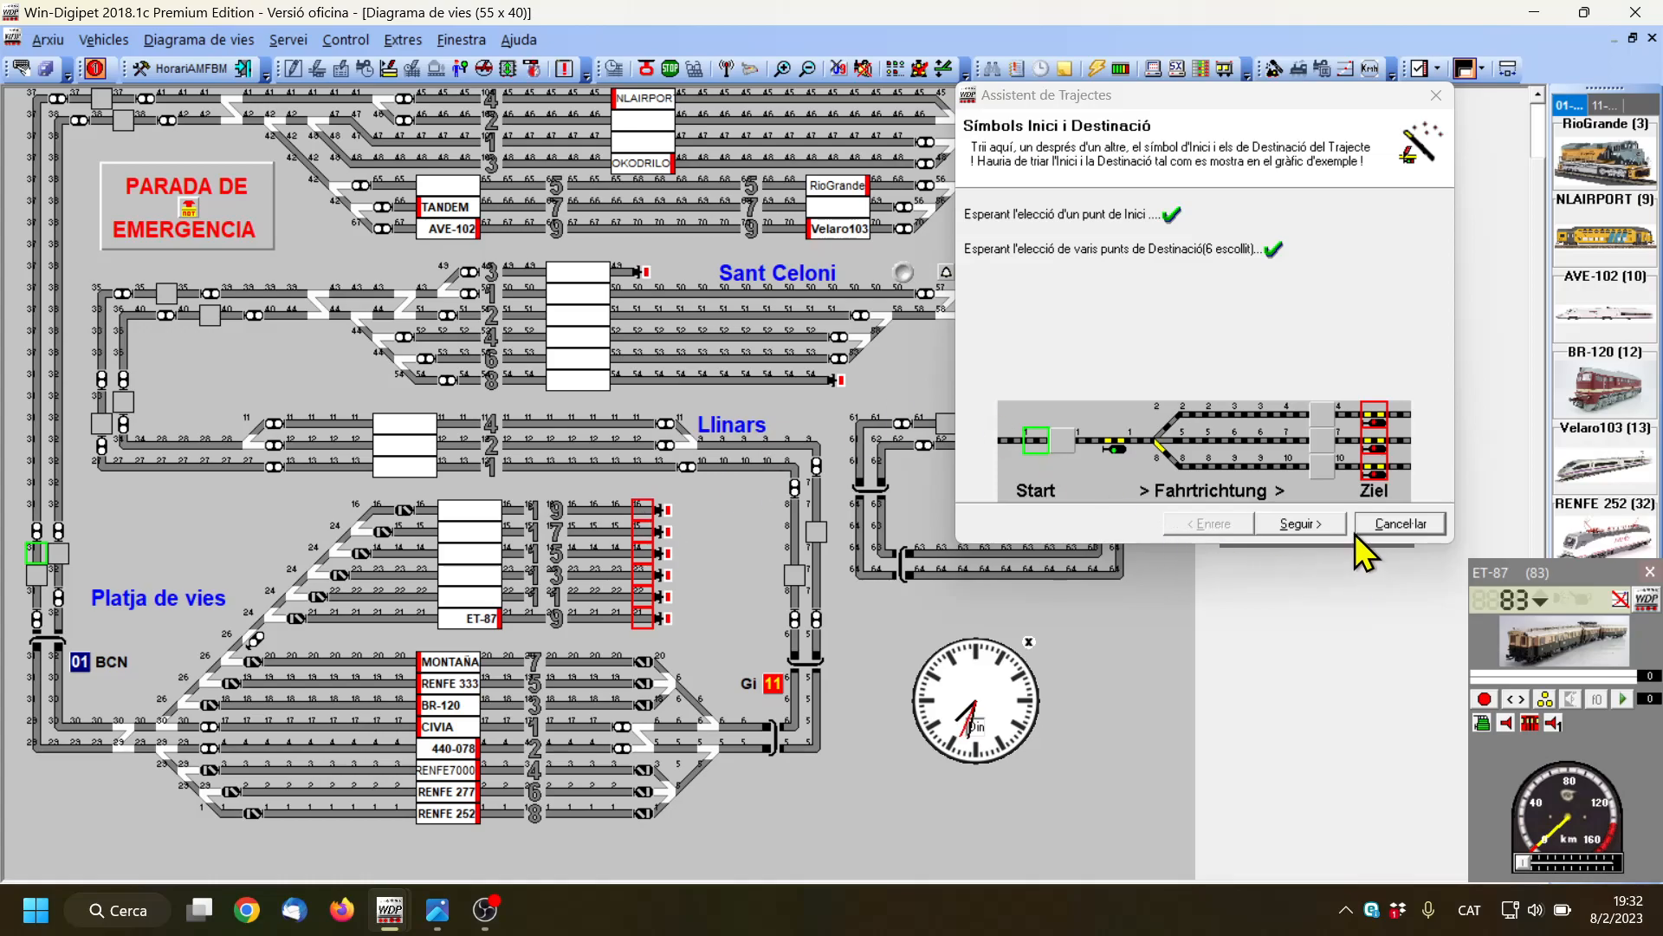
{"action": "left_click", "coordinate": [1324, 522]}
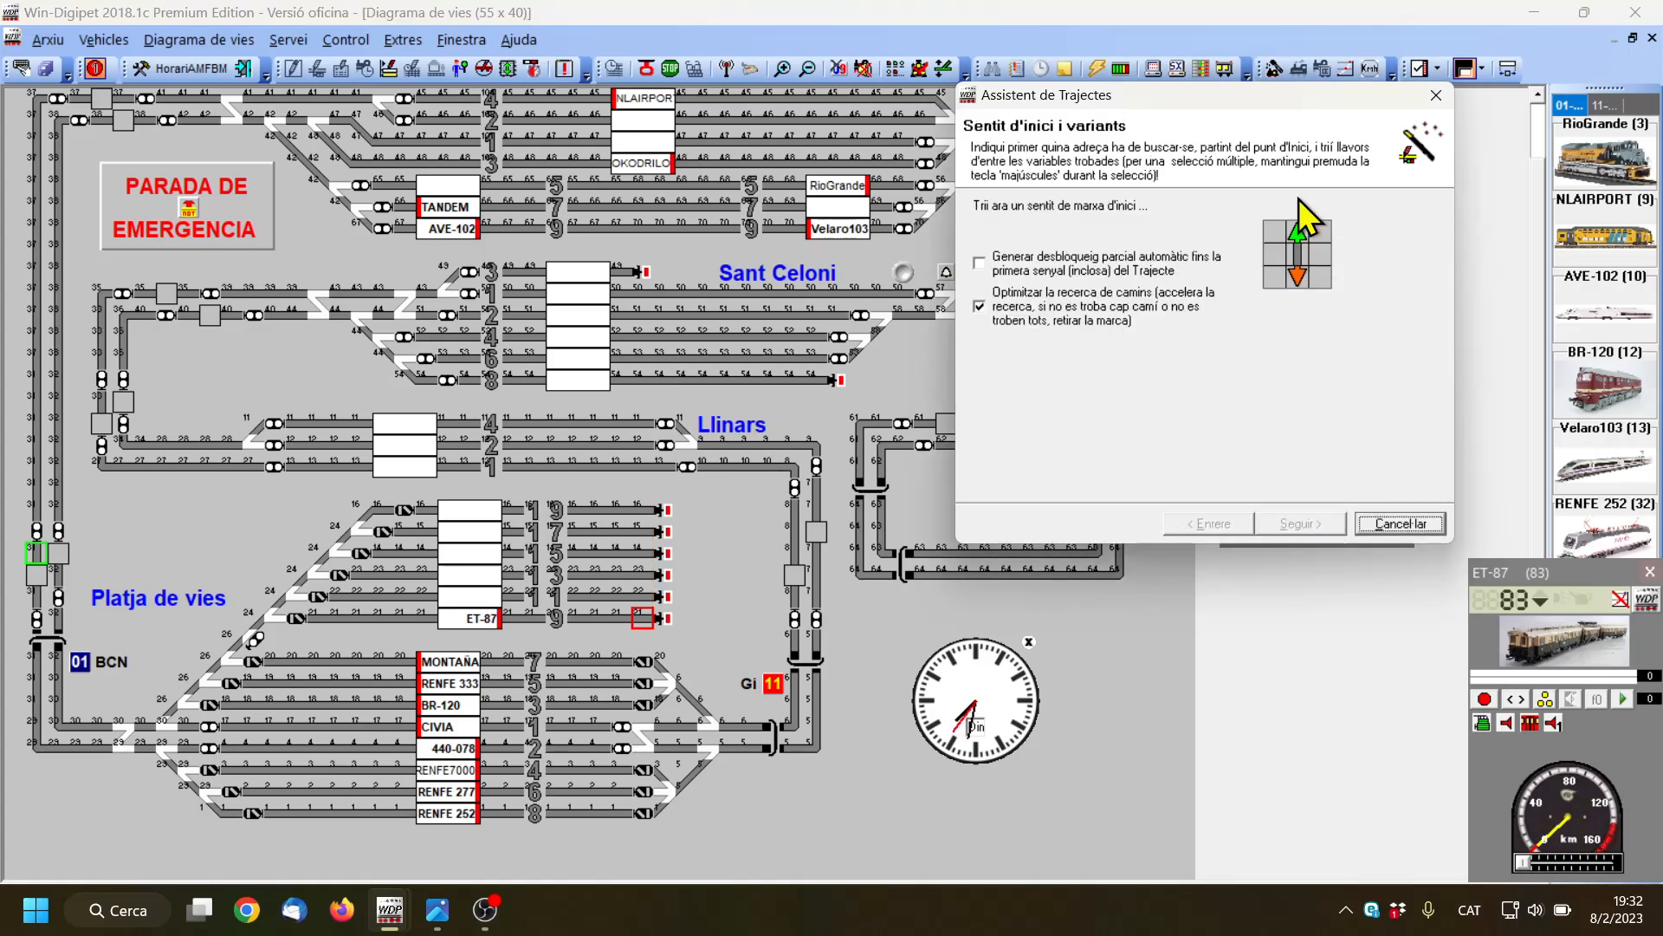
Try to find the group of entry routes in the downward direction, cancel the route assistant and close the route editor
{"action": "left_click", "coordinate": [1296, 274]}
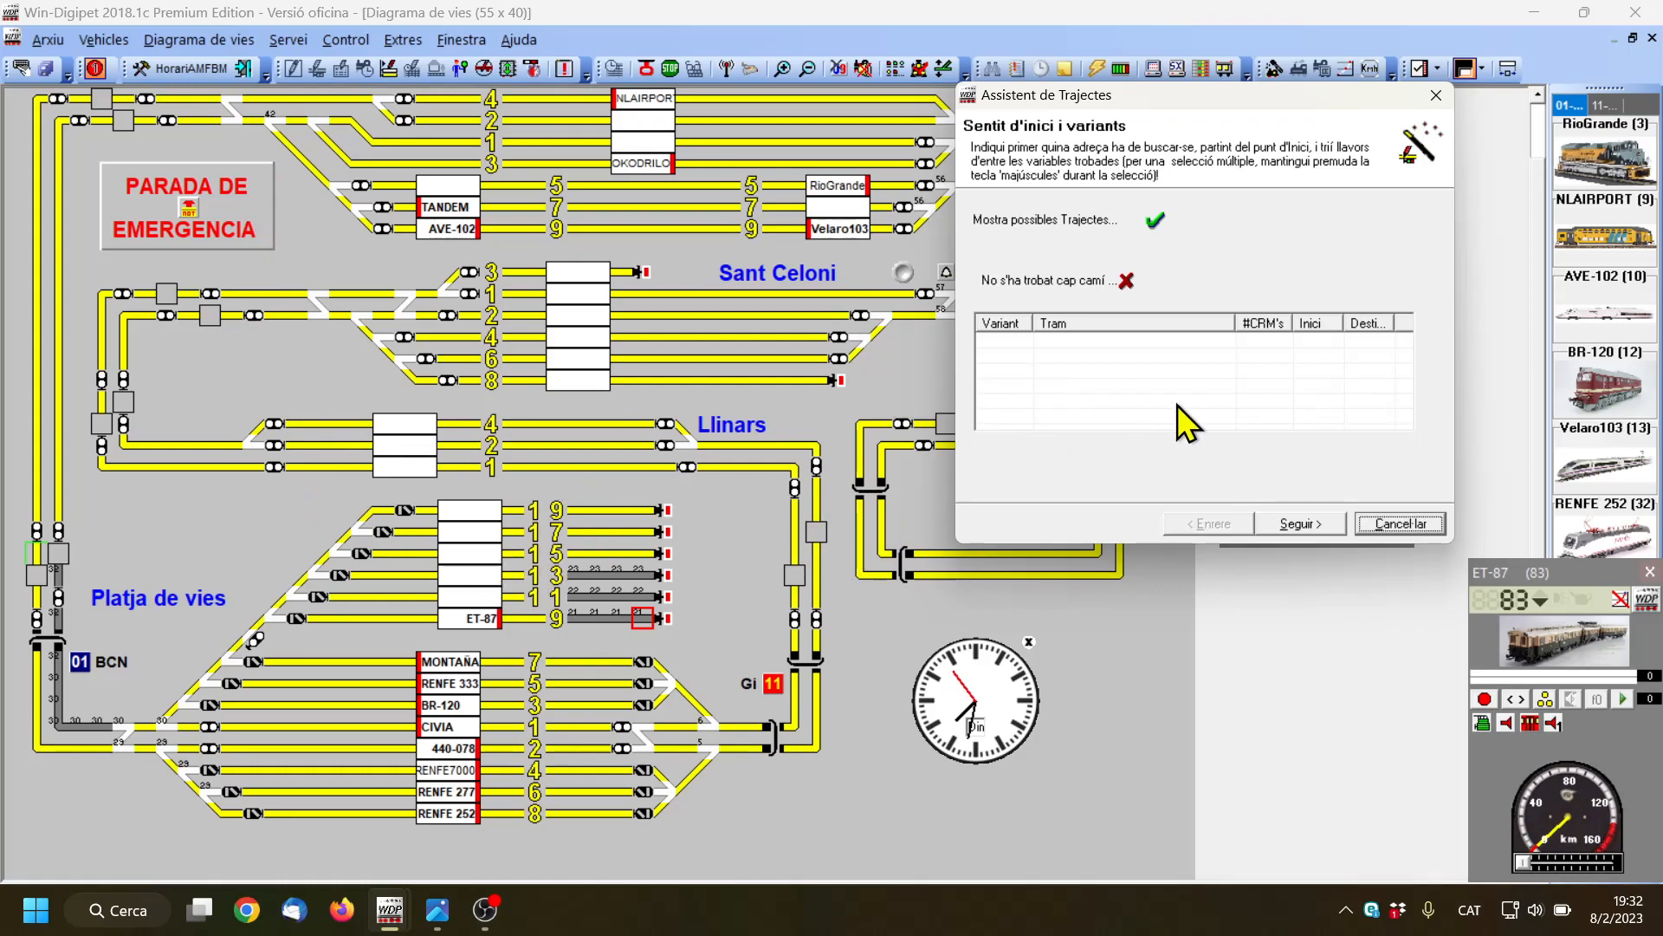
{"action": "left_click", "coordinate": [1399, 525]}
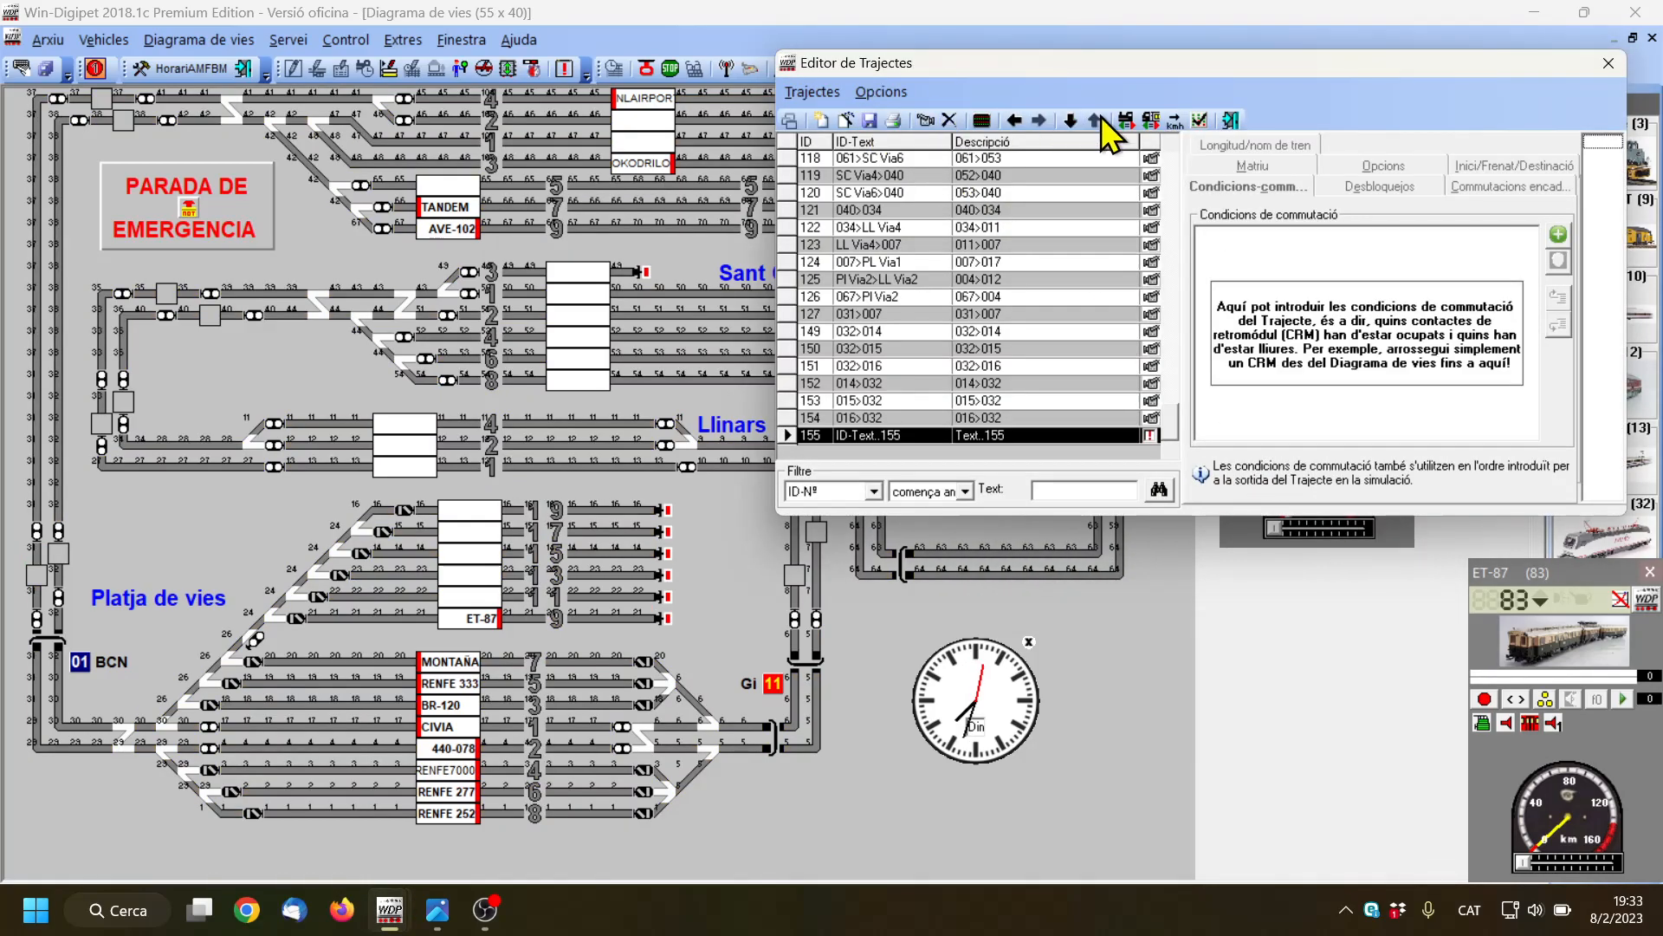
{"action": "left_click", "coordinate": [1234, 122]}
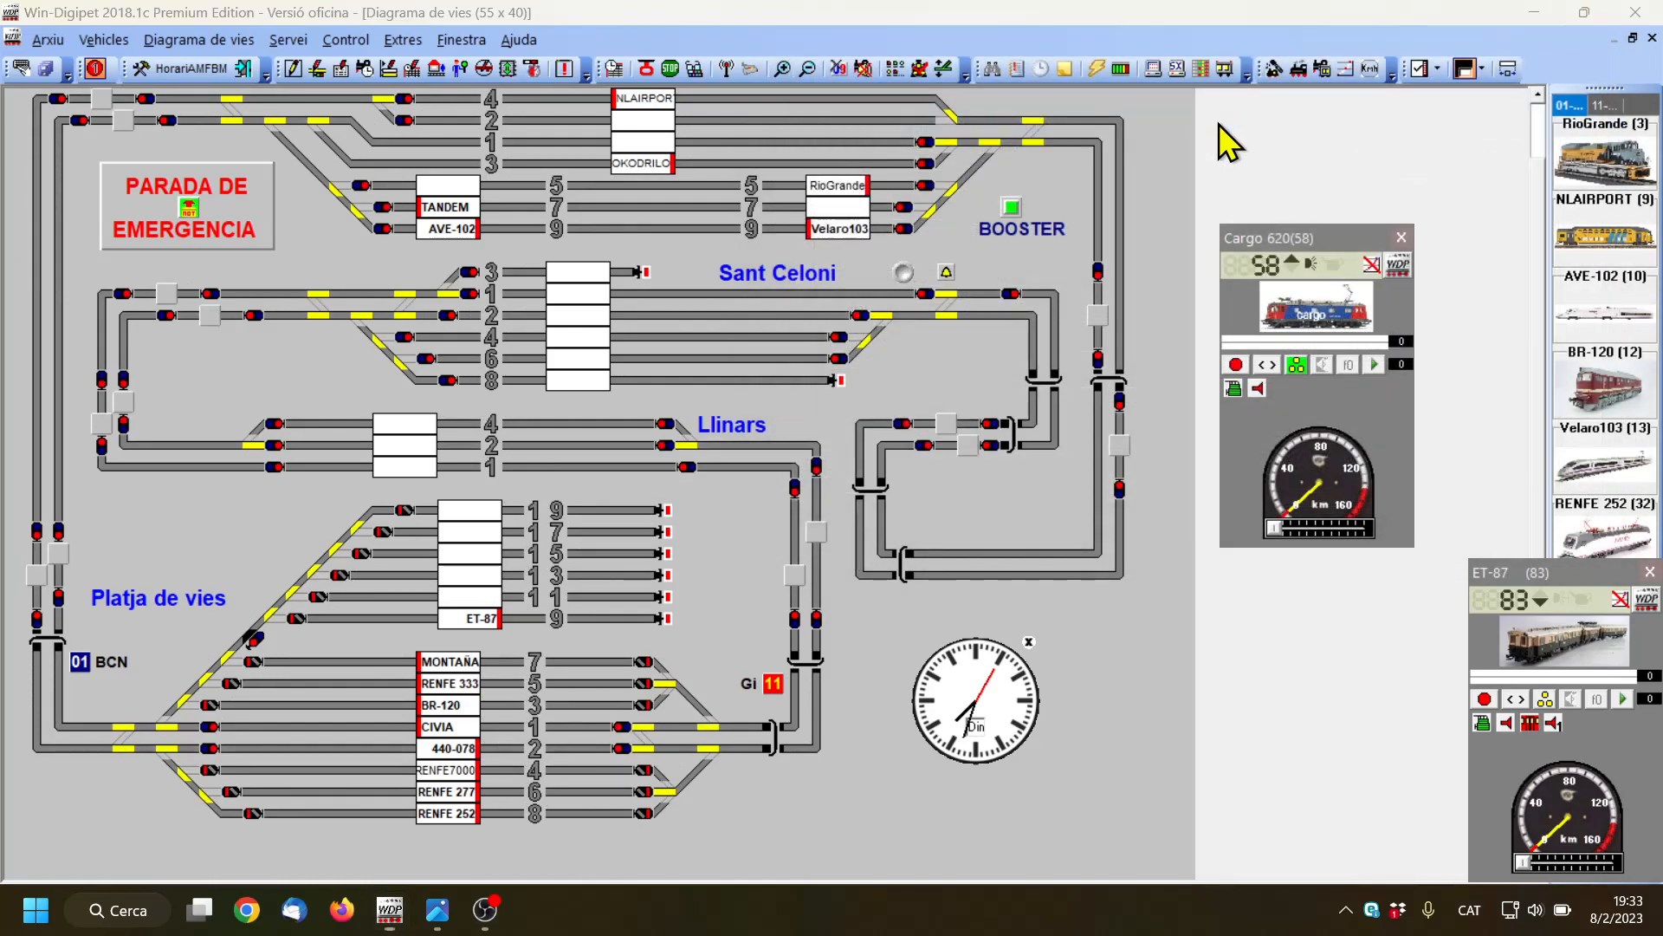
Choose block 031 as the start and the end of Platja de vies track 9 as the destination on the track diagram
{"action": "right_click", "coordinate": [36, 578]}
{"action": "left_click", "coordinate": [82, 591]}
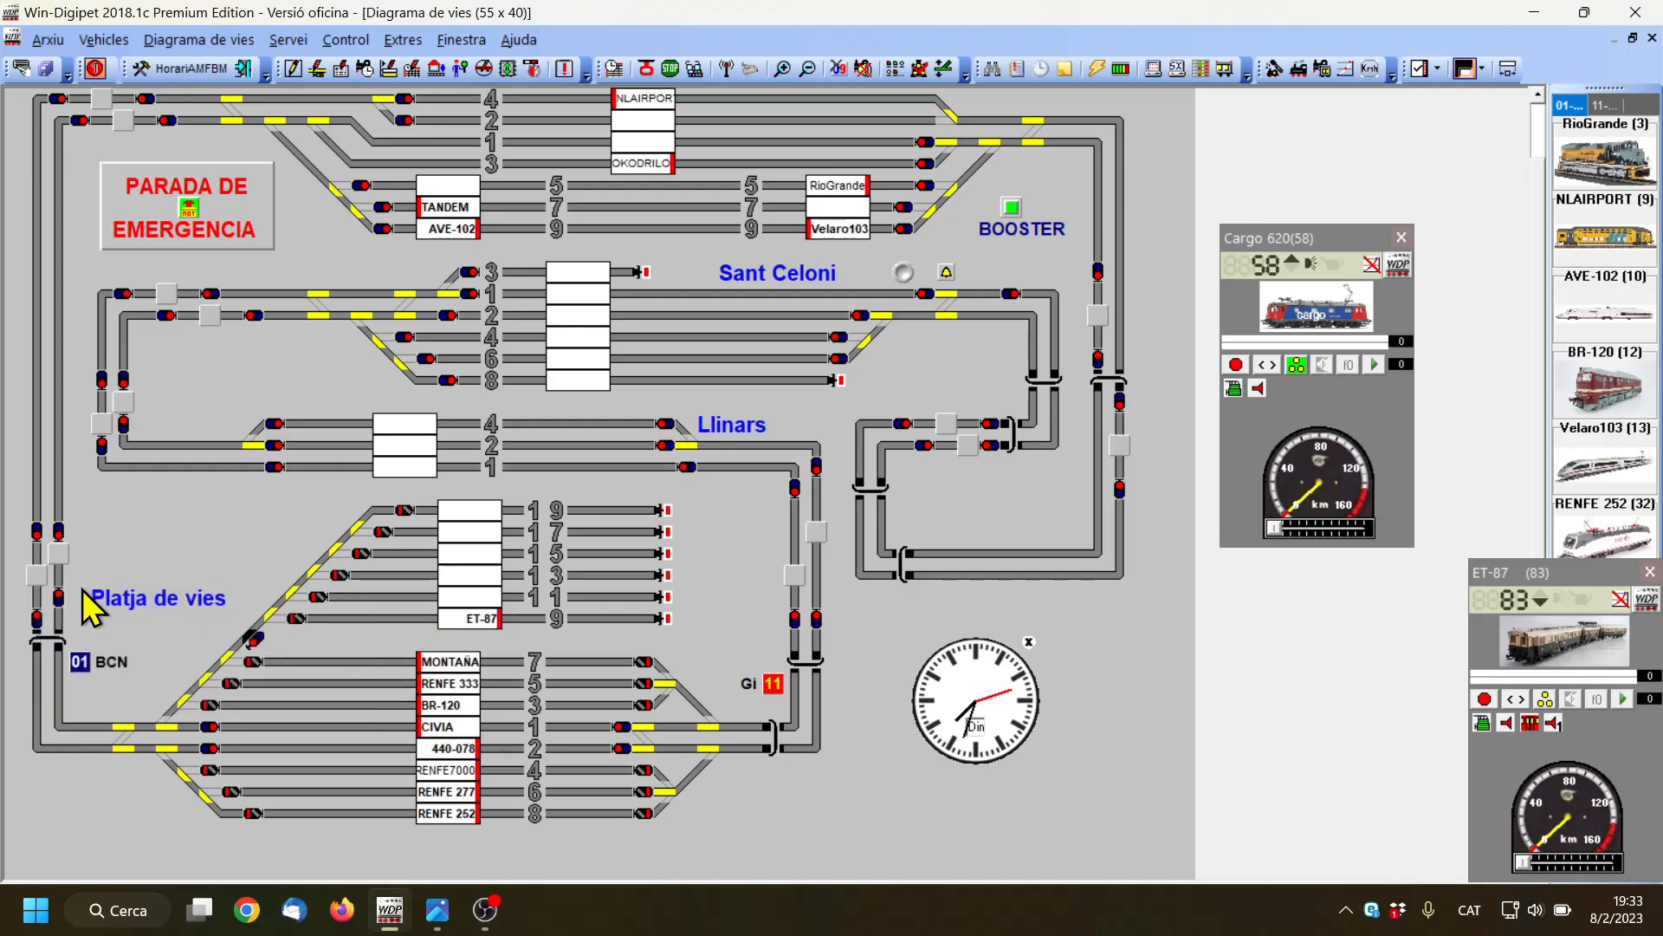
{"action": "mouse_move", "coordinate": [482, 625]}
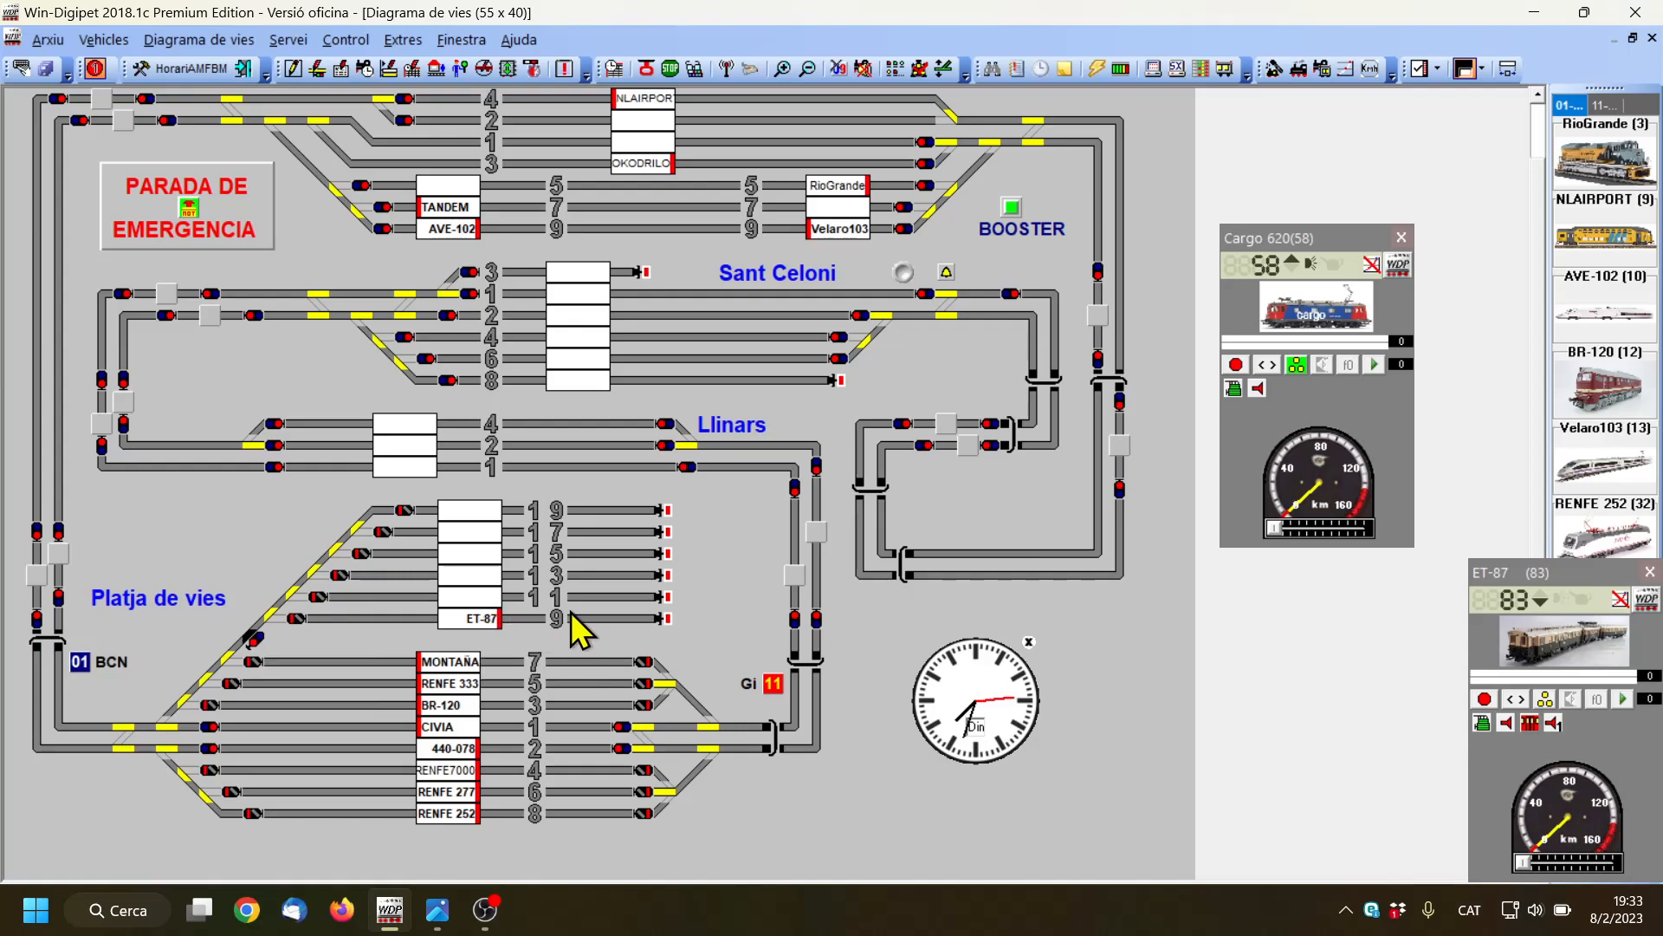
{"action": "right_click", "coordinate": [644, 622]}
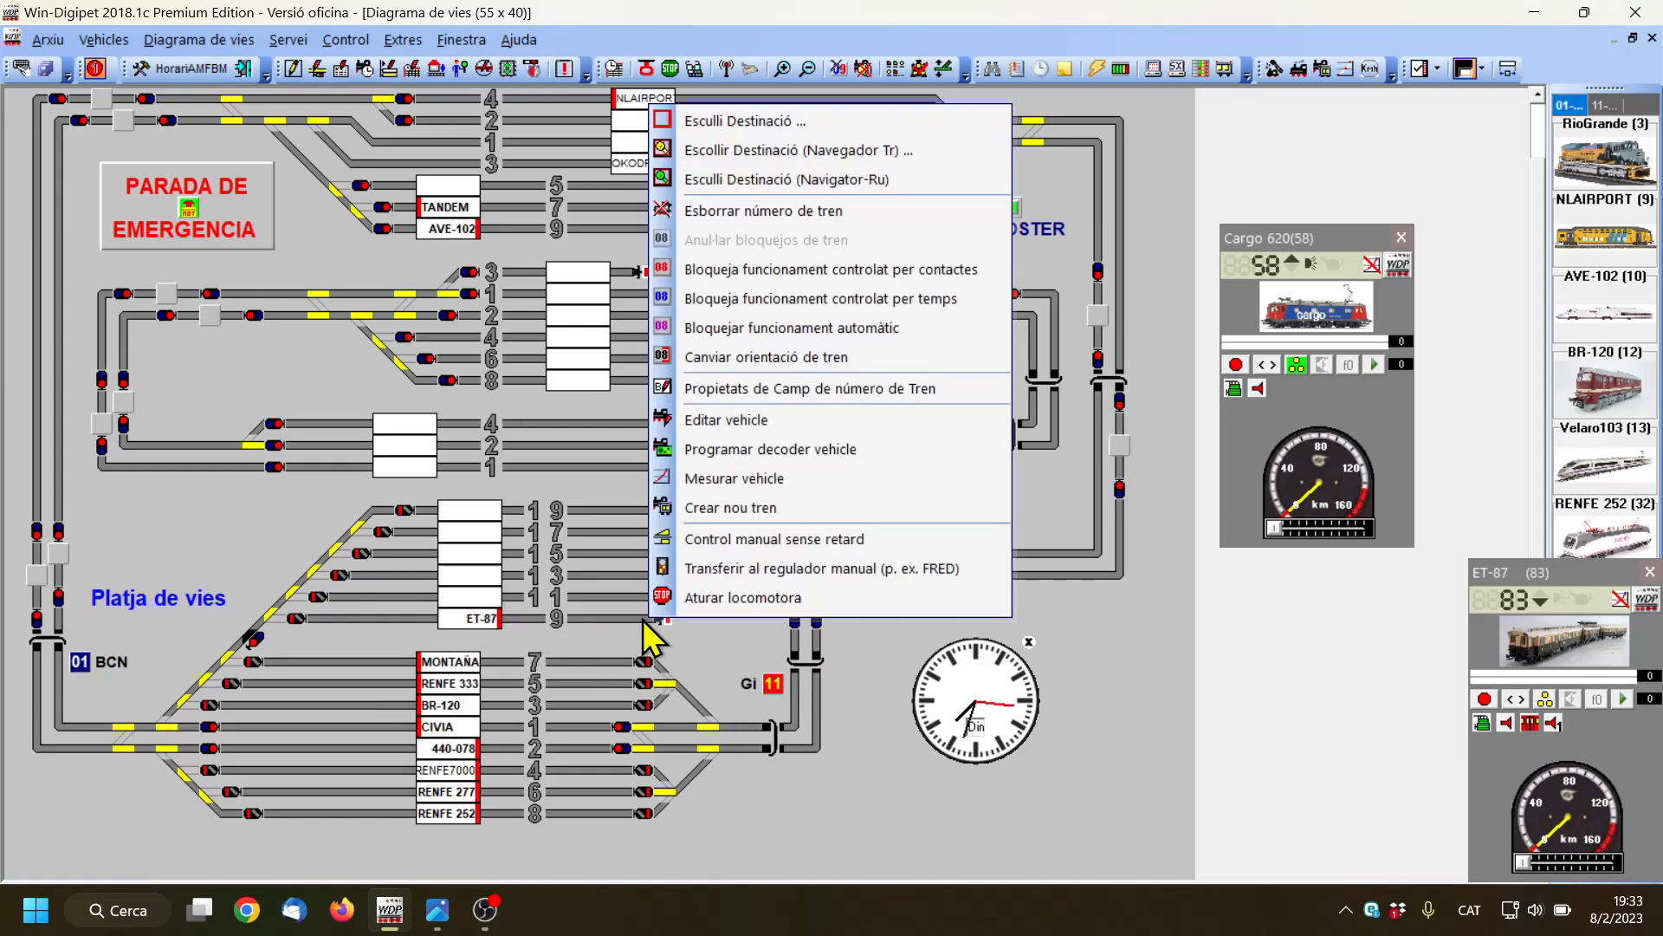
{"action": "left_click", "coordinate": [742, 122]}
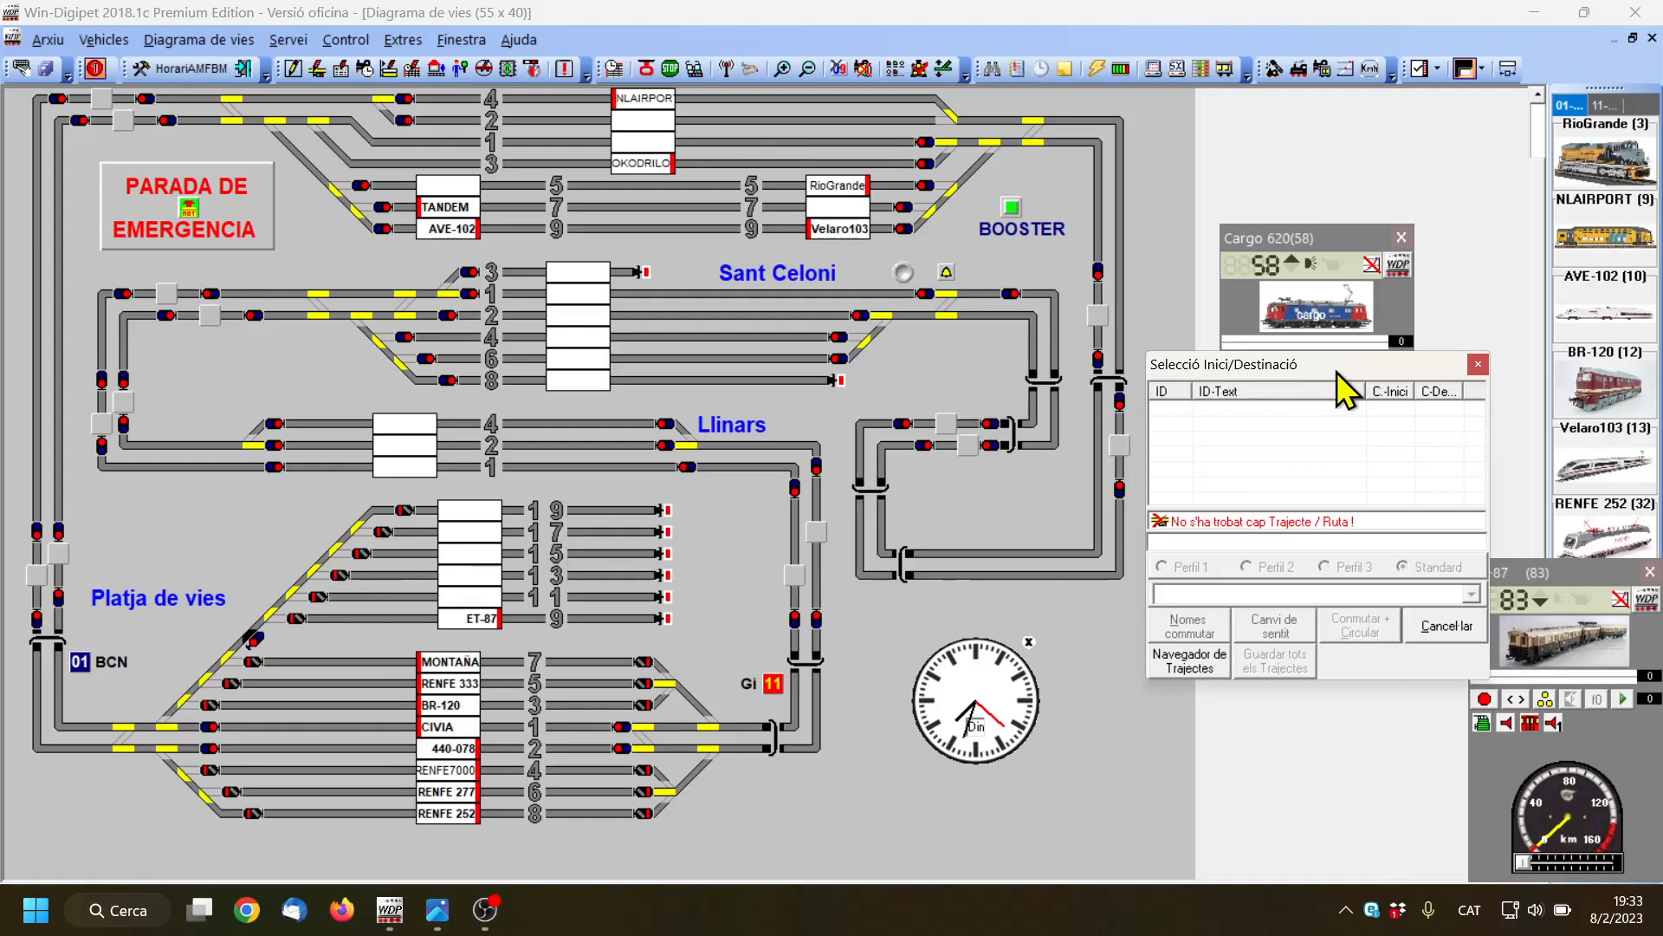
{"action": "left_click_drag", "start_coordinate": [1335, 367], "coordinate": [1236, 290]}
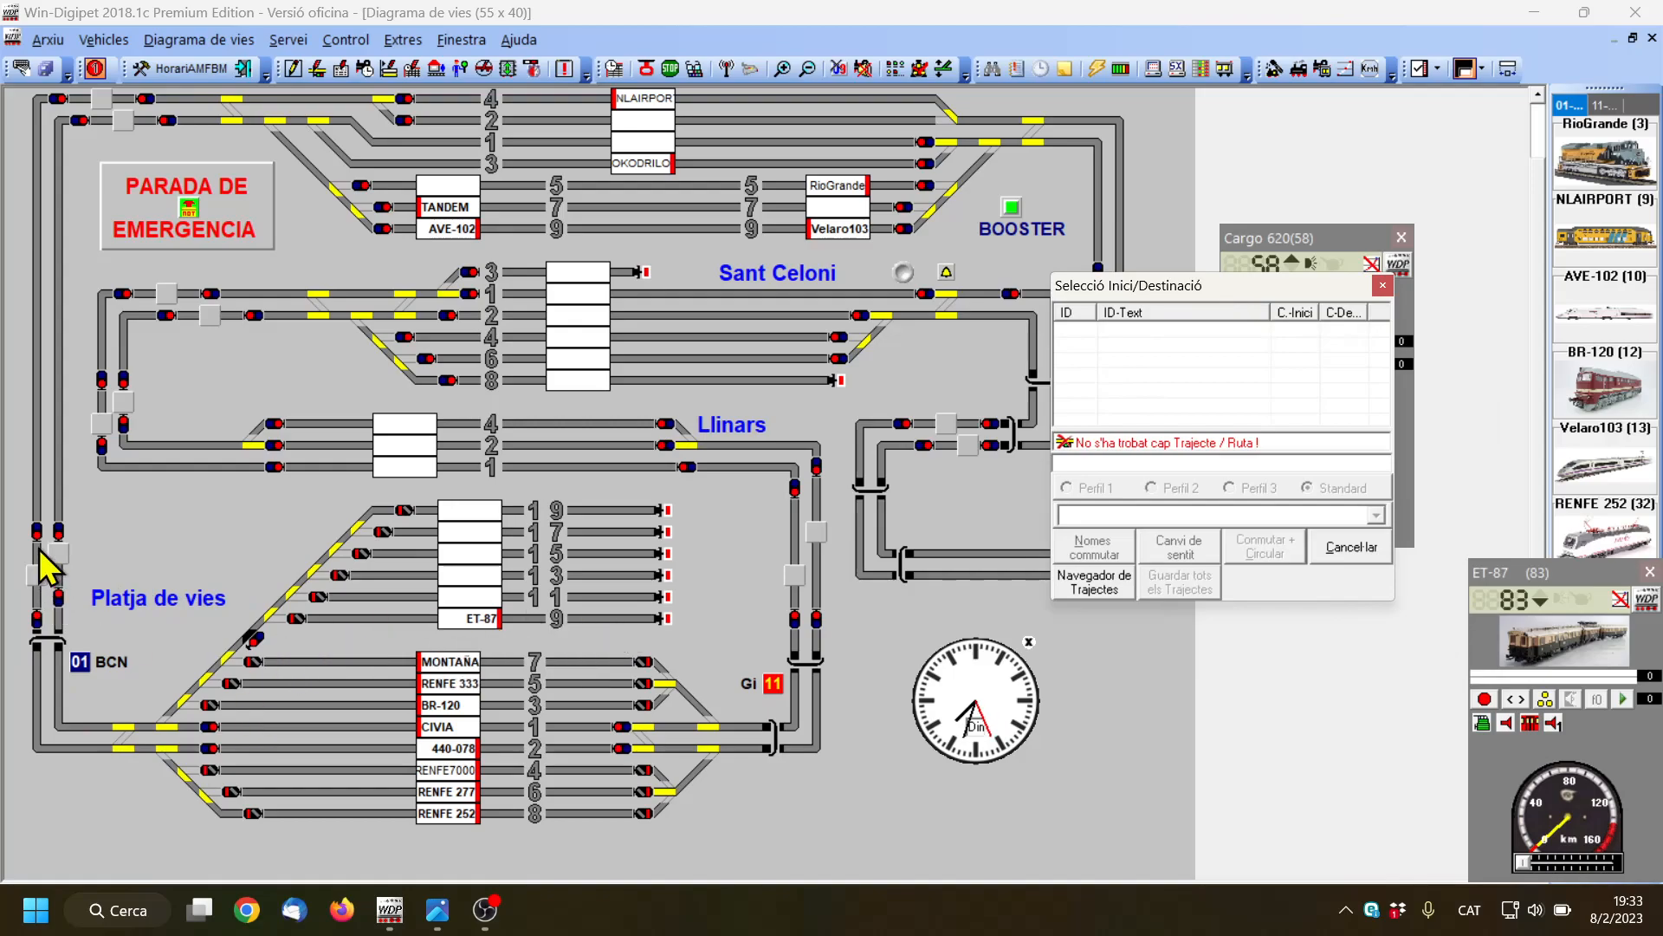
Find the route to track 9 with the route navigator in the downward direction, save it and close the start/destination selection
{"action": "left_click", "coordinate": [1104, 586]}
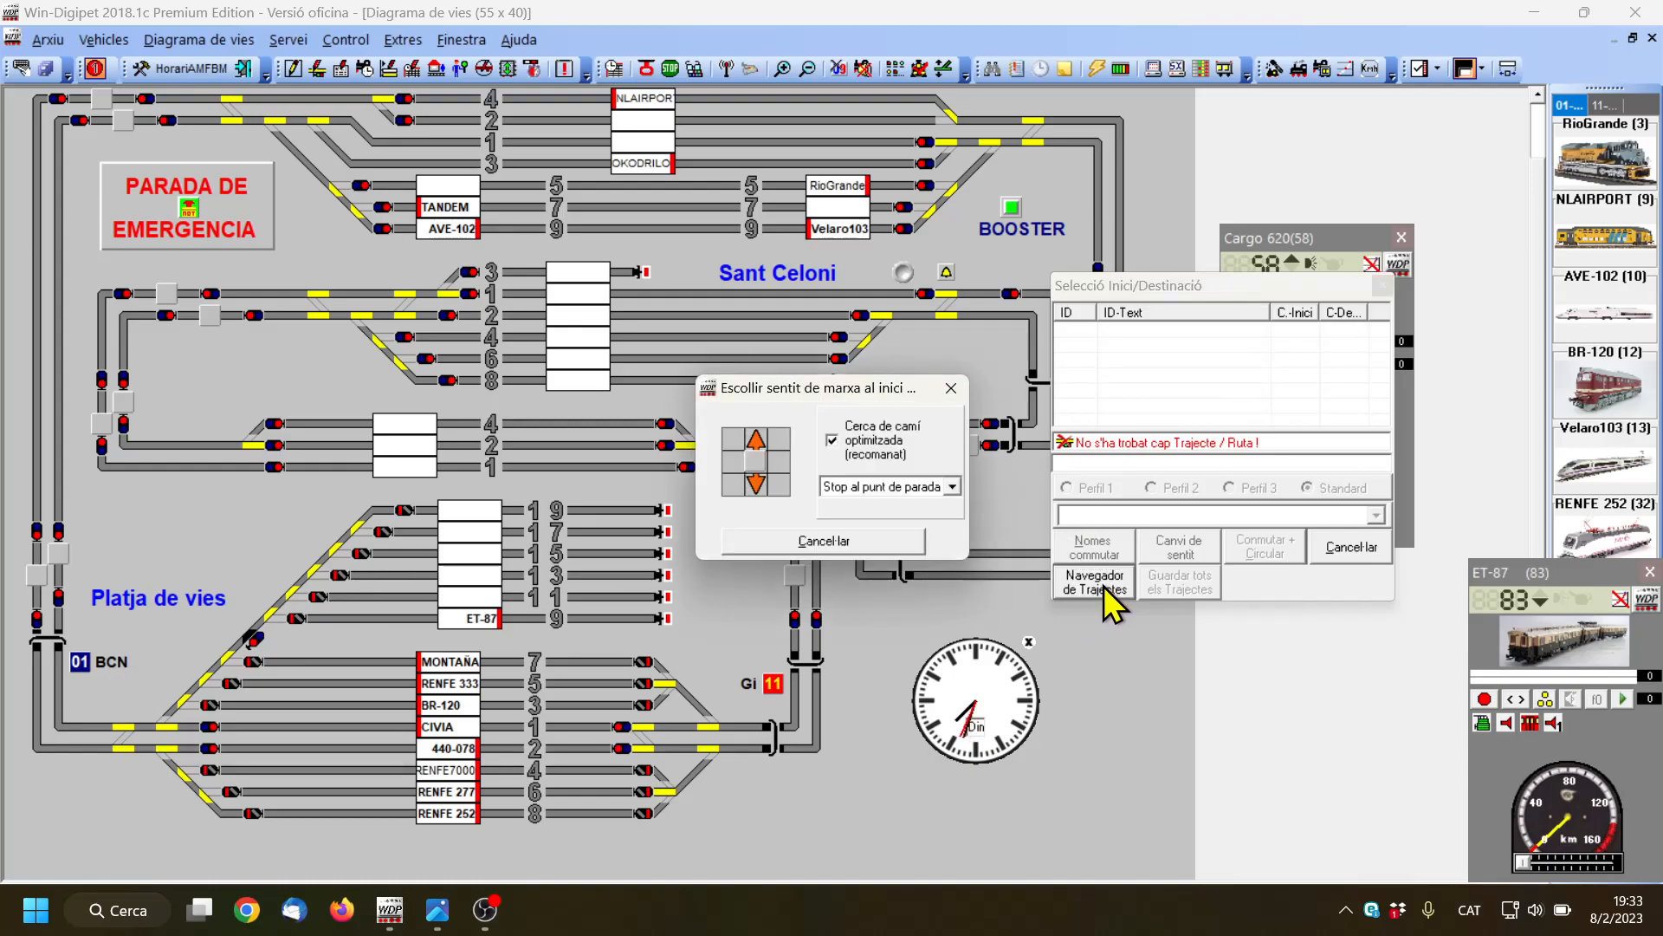
{"action": "left_click", "coordinate": [756, 483]}
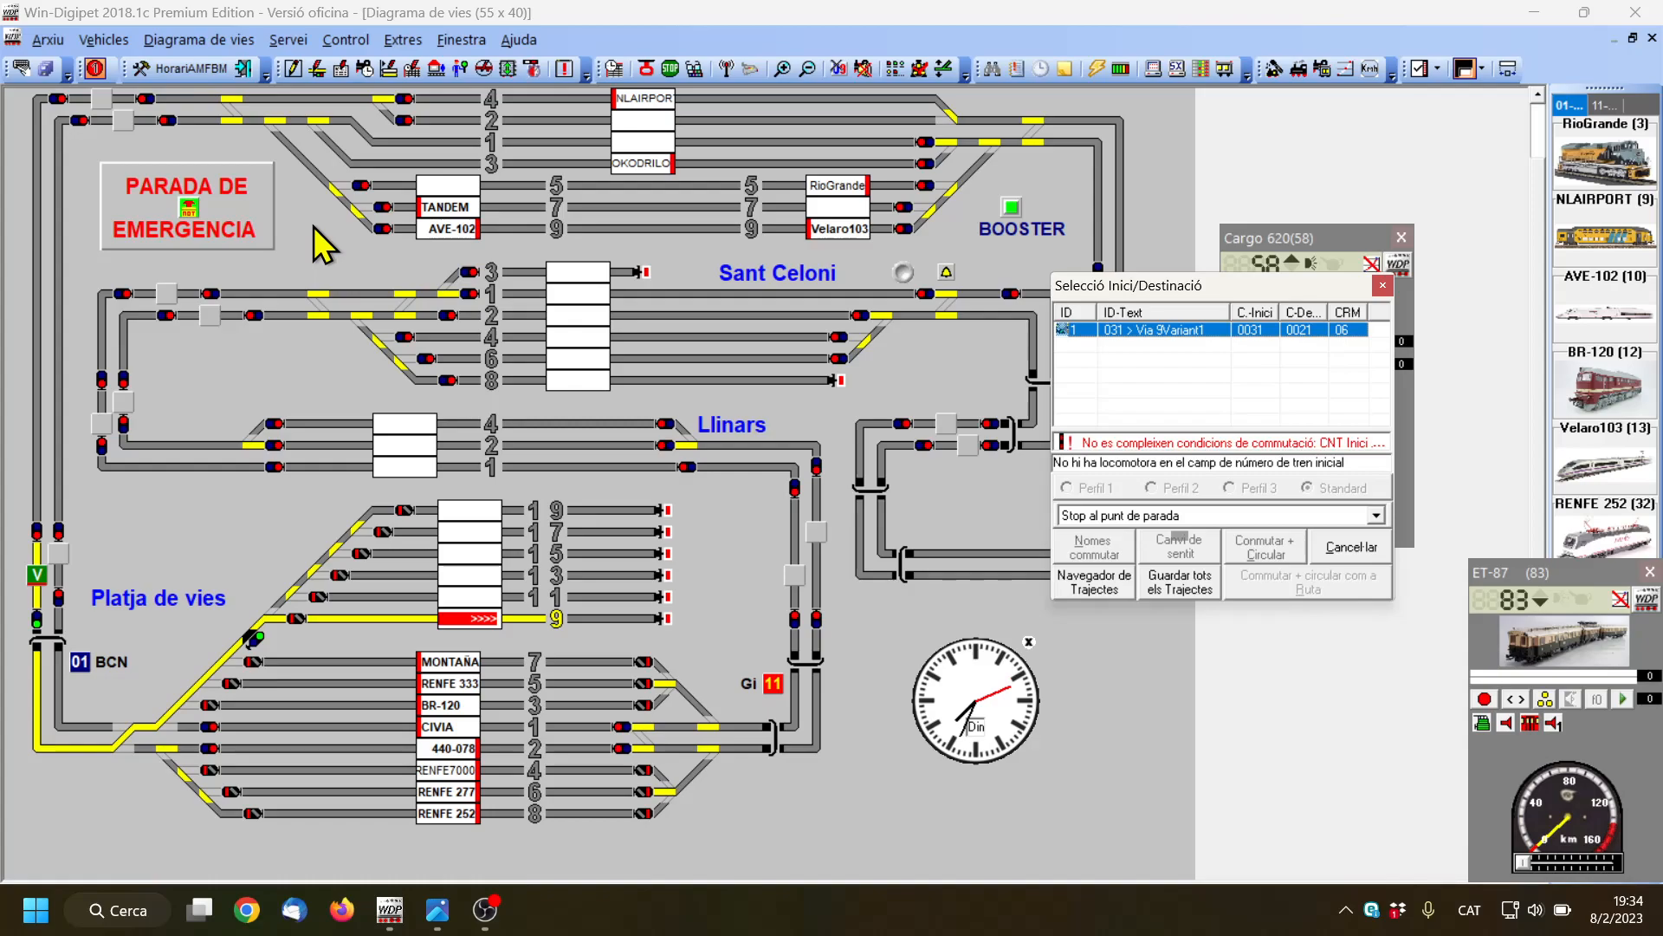
{"action": "left_click", "coordinate": [1181, 584]}
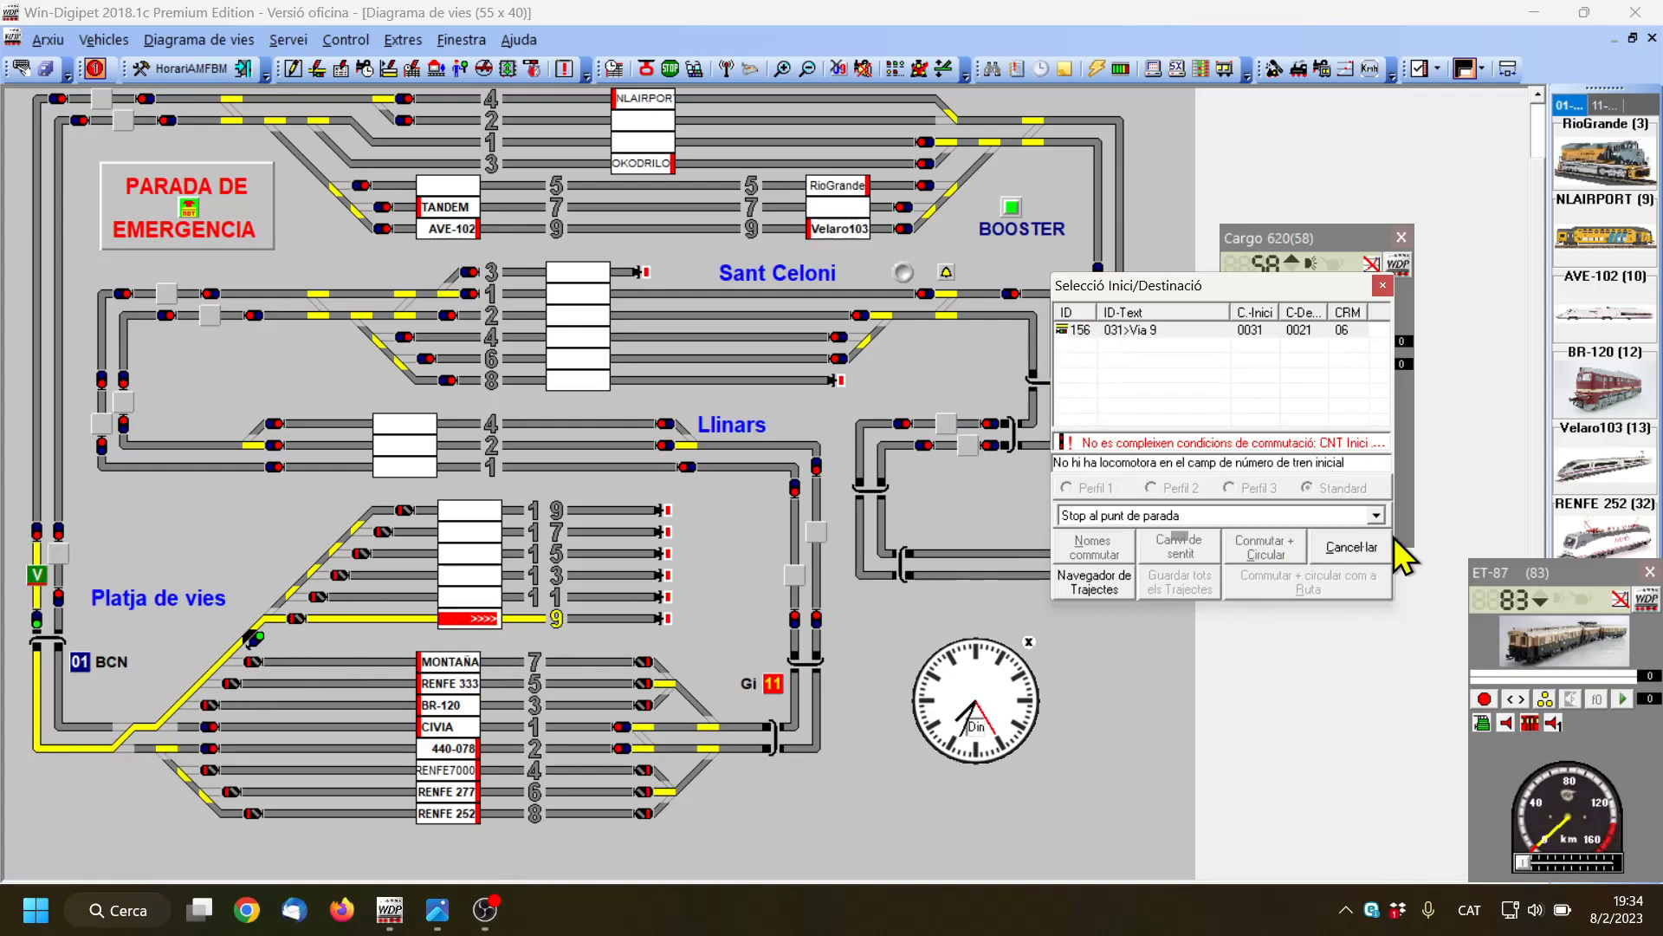
{"action": "left_click", "coordinate": [1349, 548]}
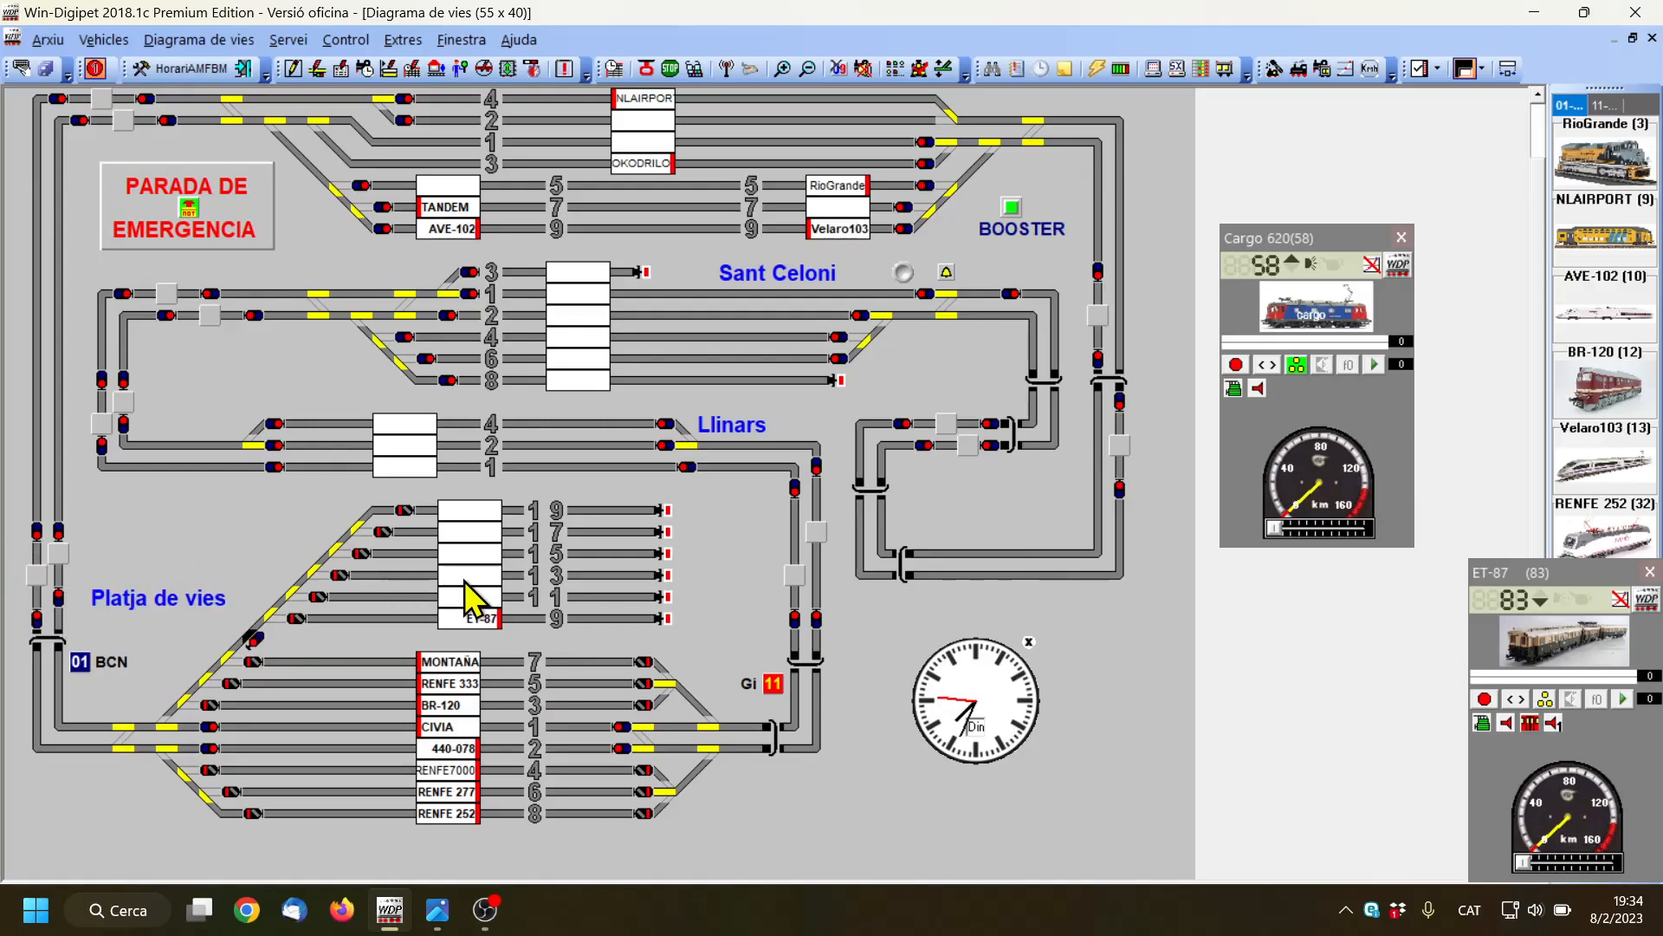
Find the downward route from block 031 to Platja de vies track 11 with the route navigator and save it
{"action": "left_click", "coordinate": [482, 598]}
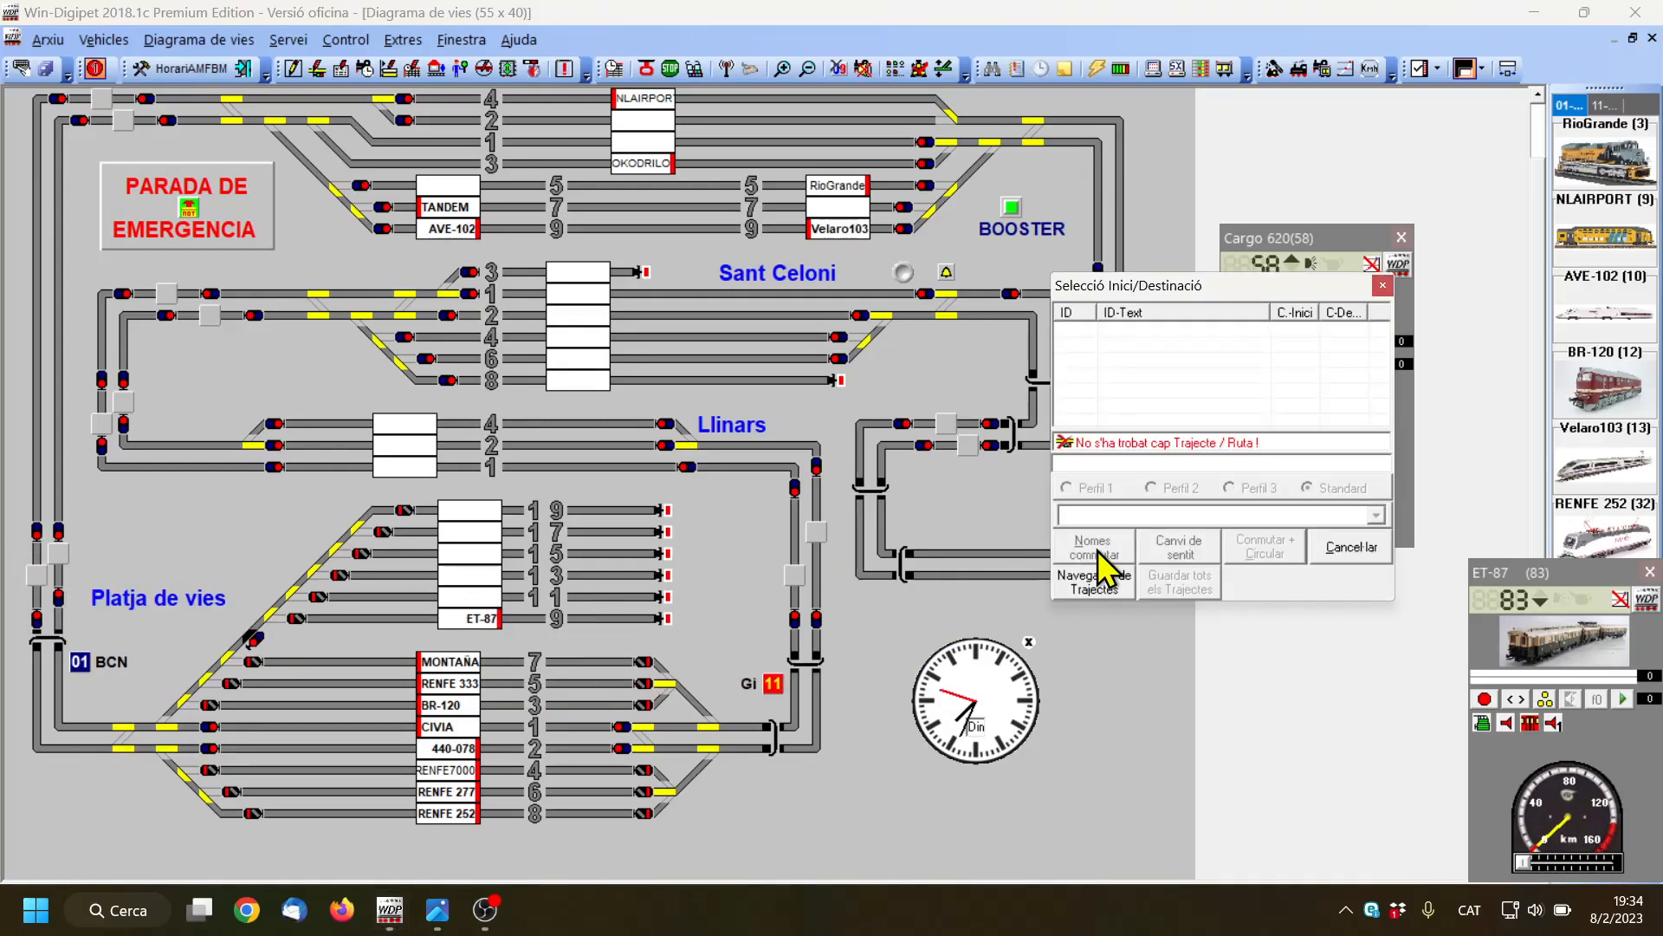
{"action": "left_click", "coordinate": [1114, 585]}
{"action": "left_click", "coordinate": [757, 484]}
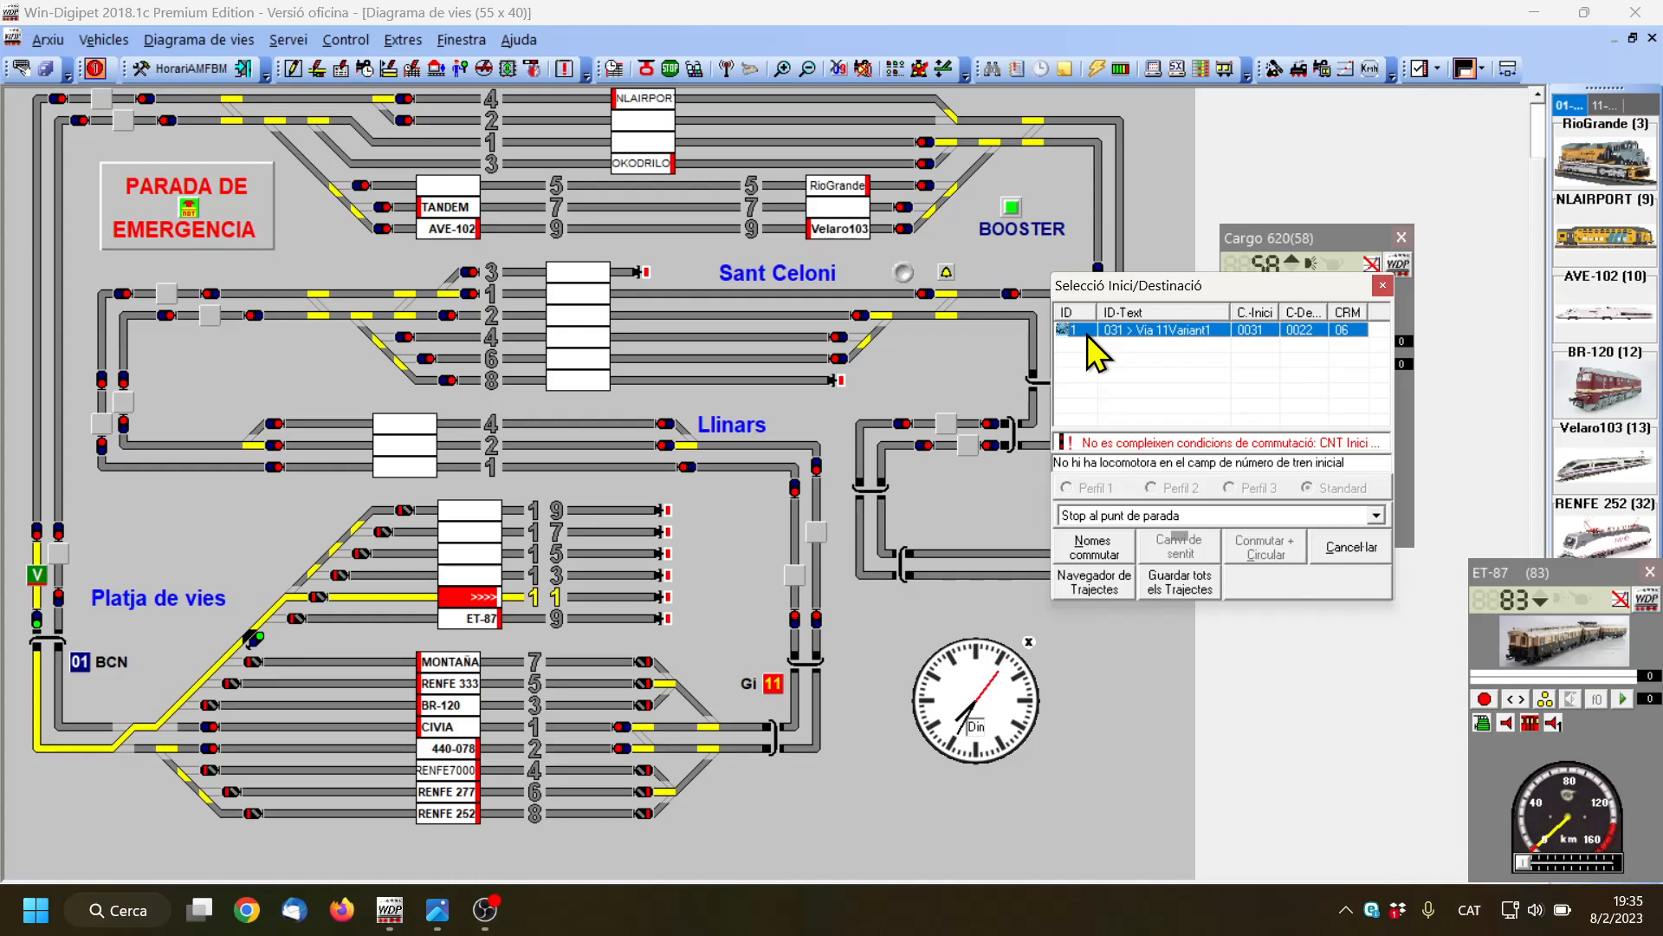
{"action": "left_click", "coordinate": [1180, 586]}
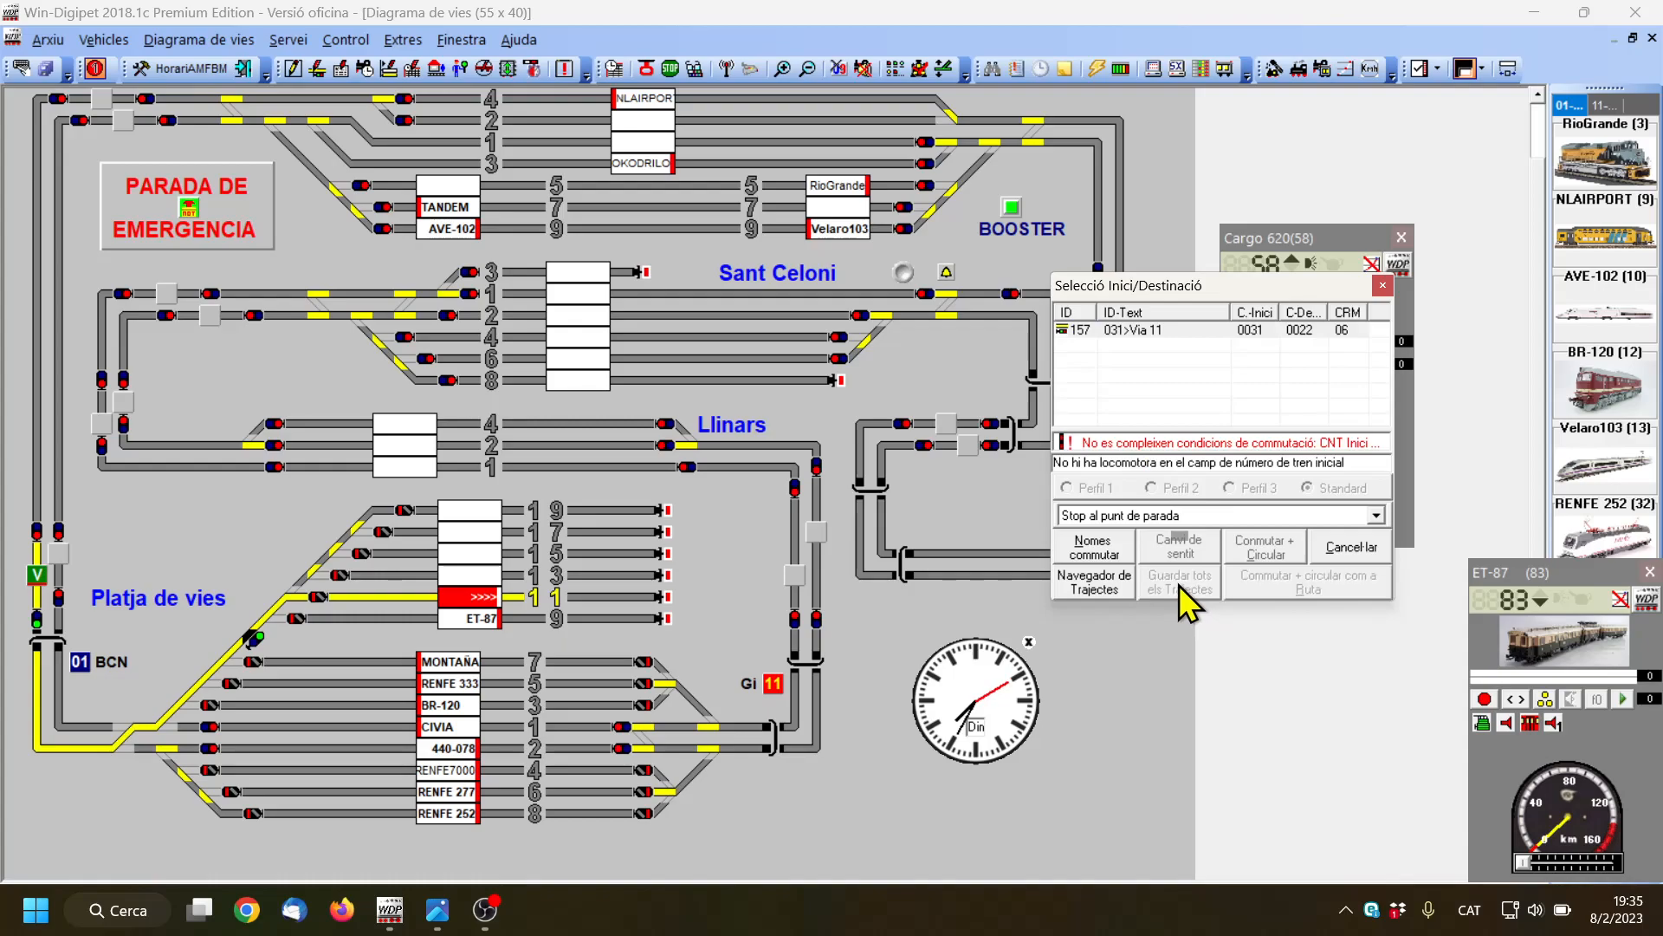
{"action": "left_click", "coordinate": [1359, 547]}
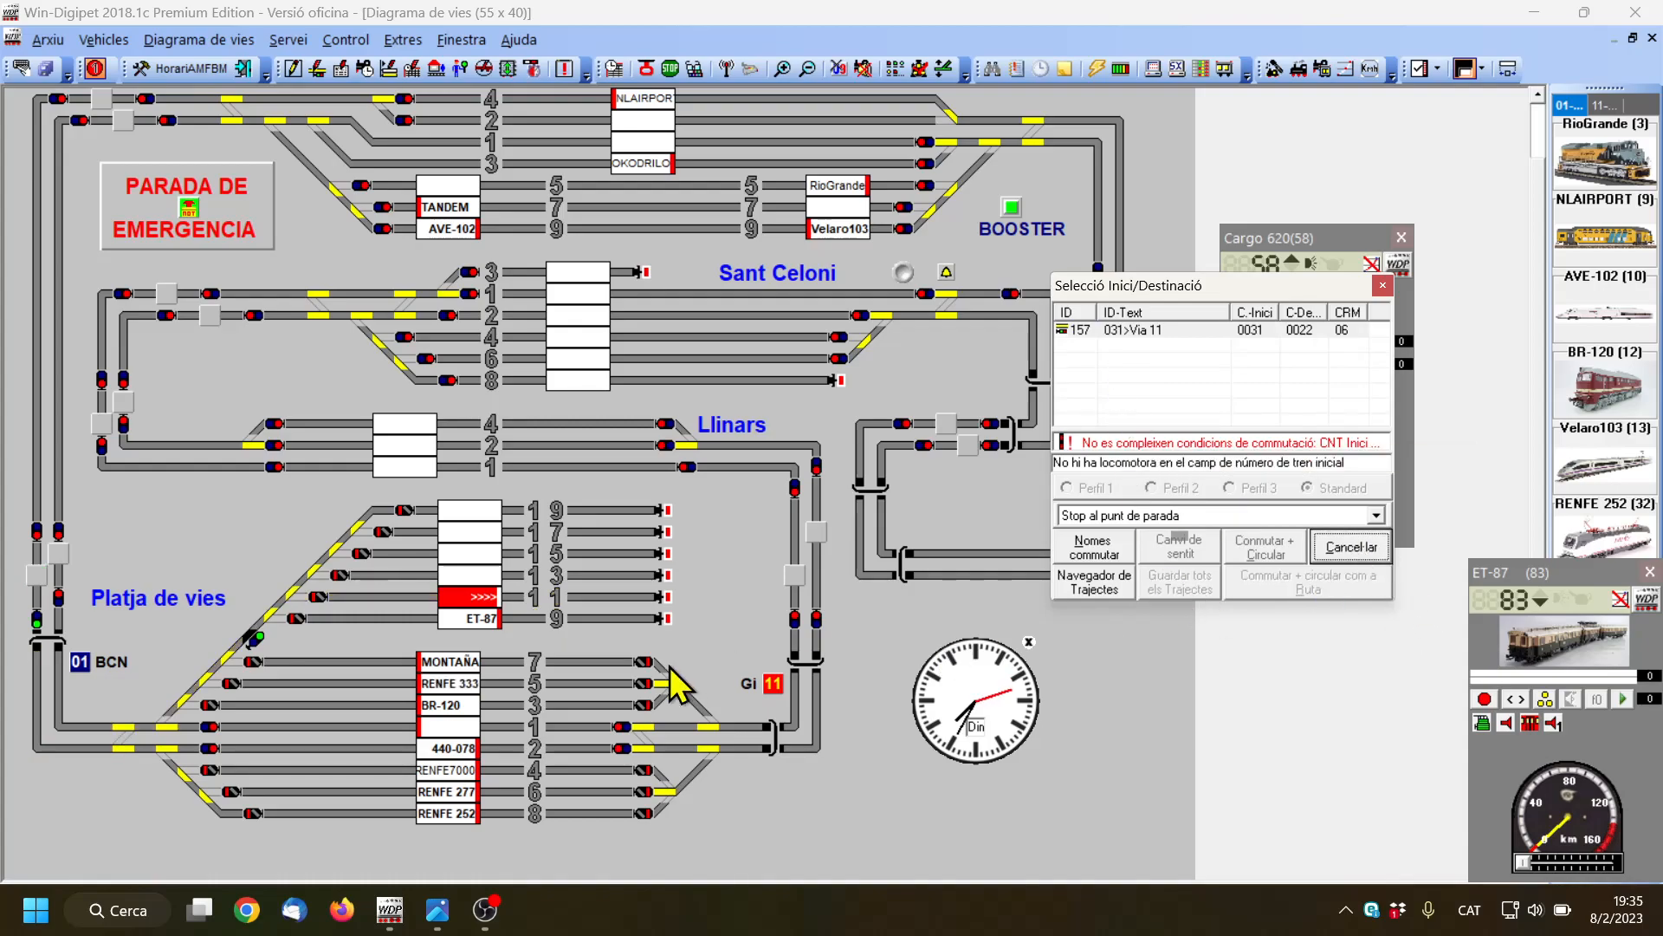
Find the downward route from block 031 to Platja de vies track 13 with the route navigator and save it
{"action": "right_click", "coordinate": [36, 551]}
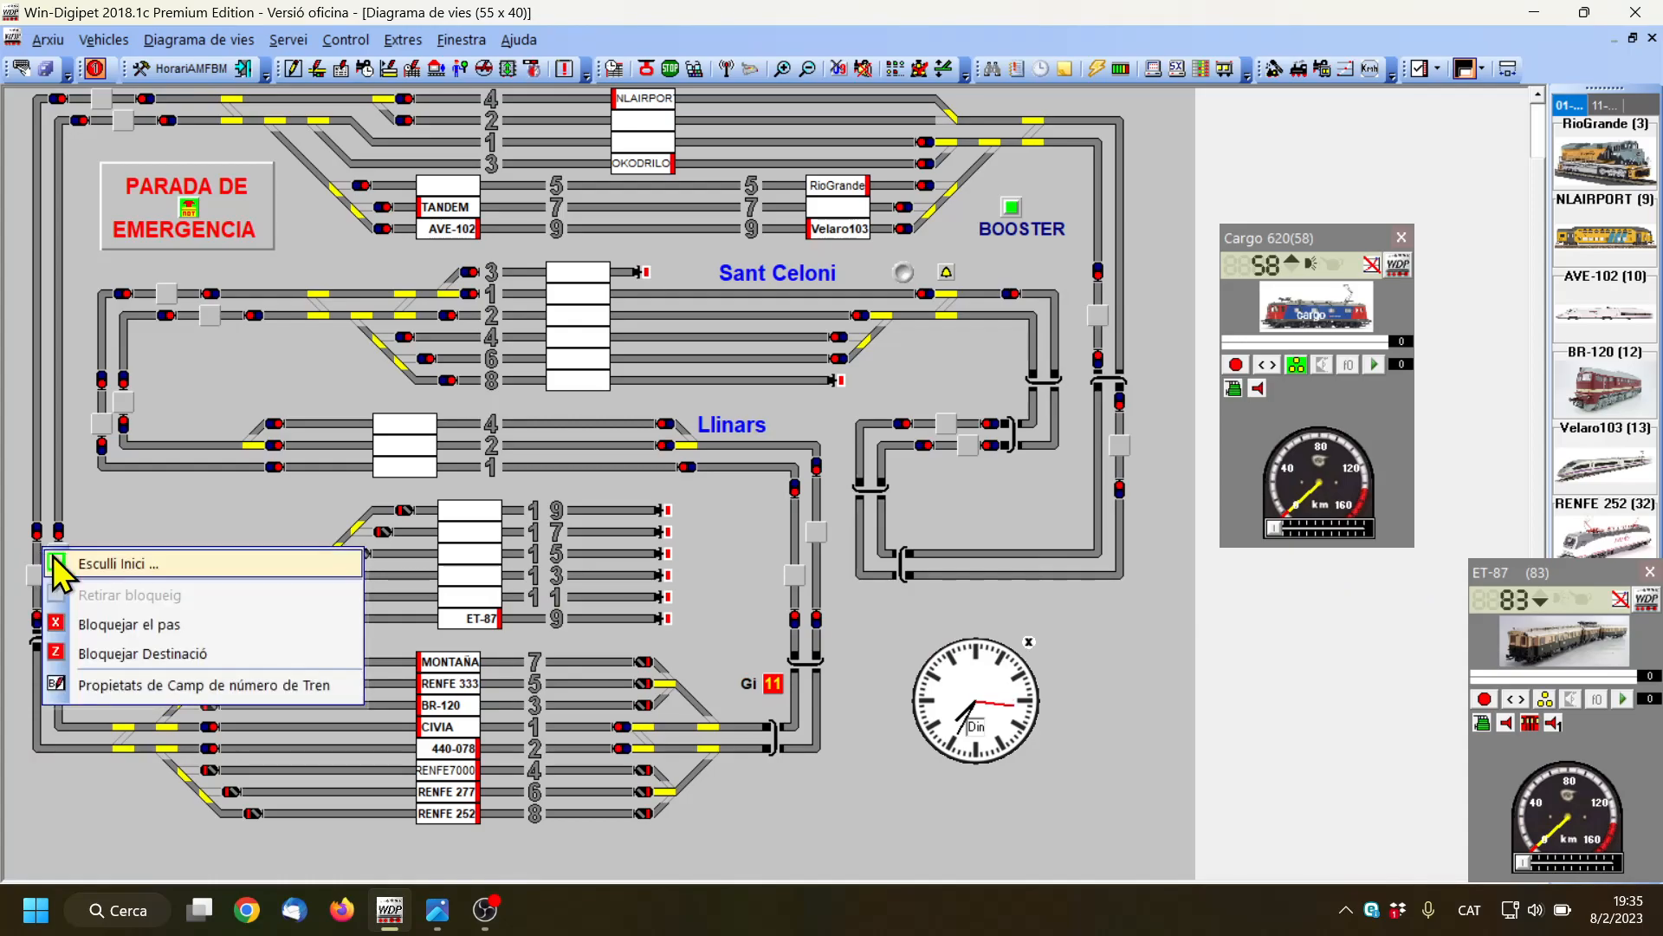
{"action": "left_click", "coordinate": [71, 561]}
{"action": "right_click", "coordinate": [488, 572]}
{"action": "left_click", "coordinate": [557, 583]}
{"action": "left_click", "coordinate": [1094, 583]}
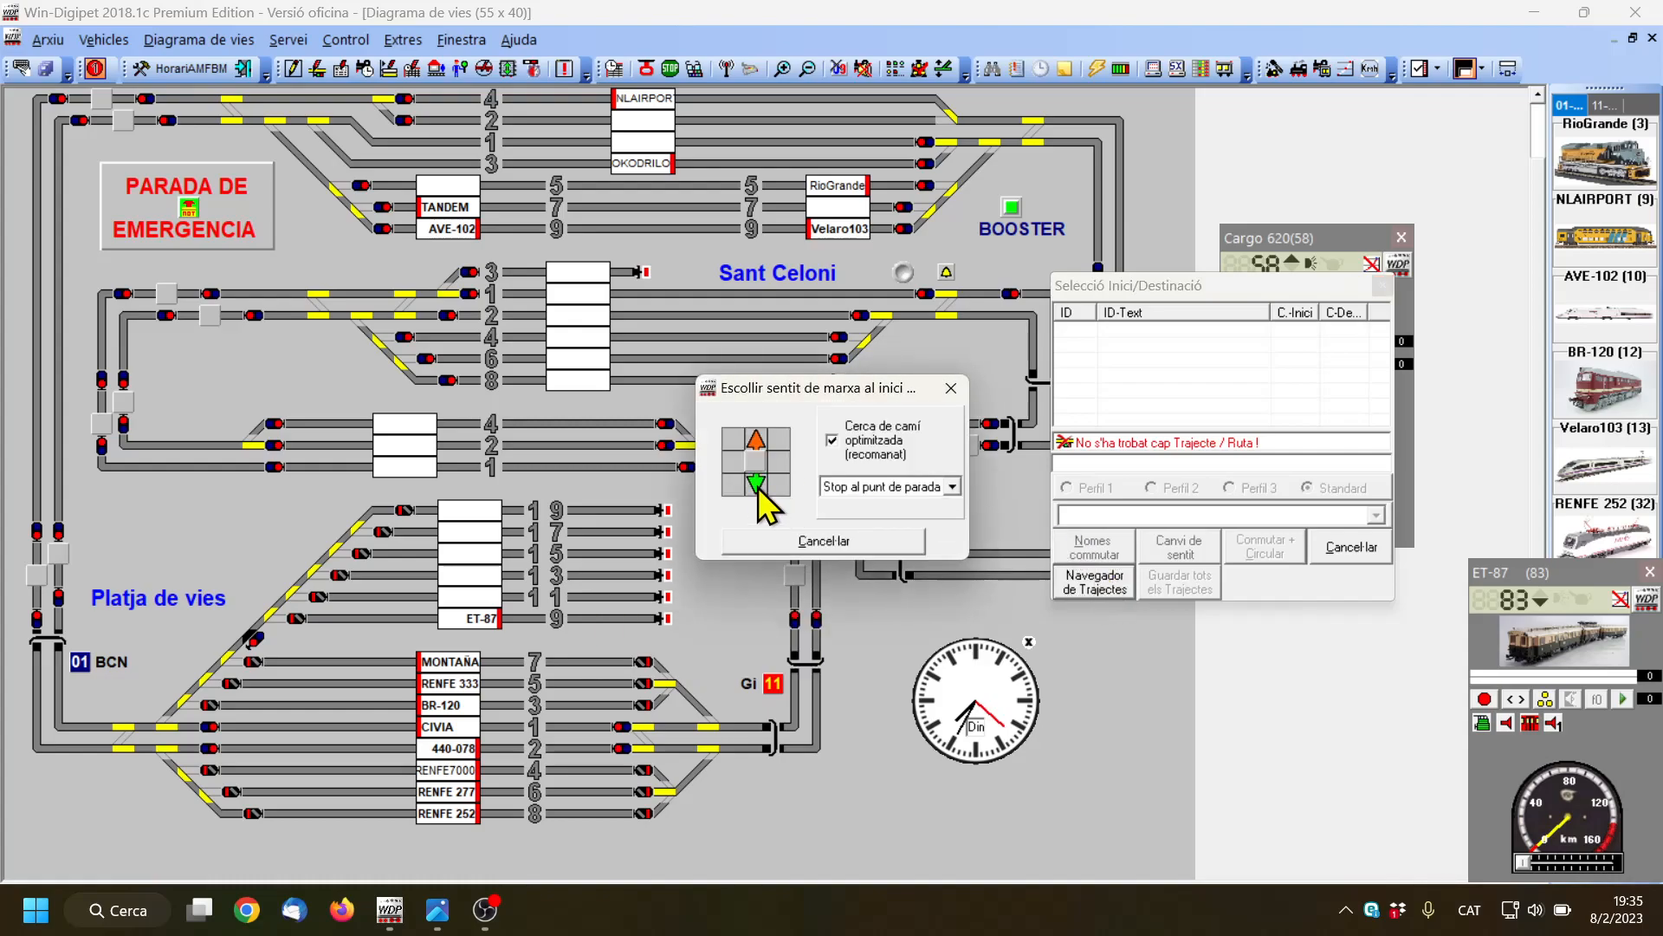
{"action": "left_click", "coordinate": [756, 483]}
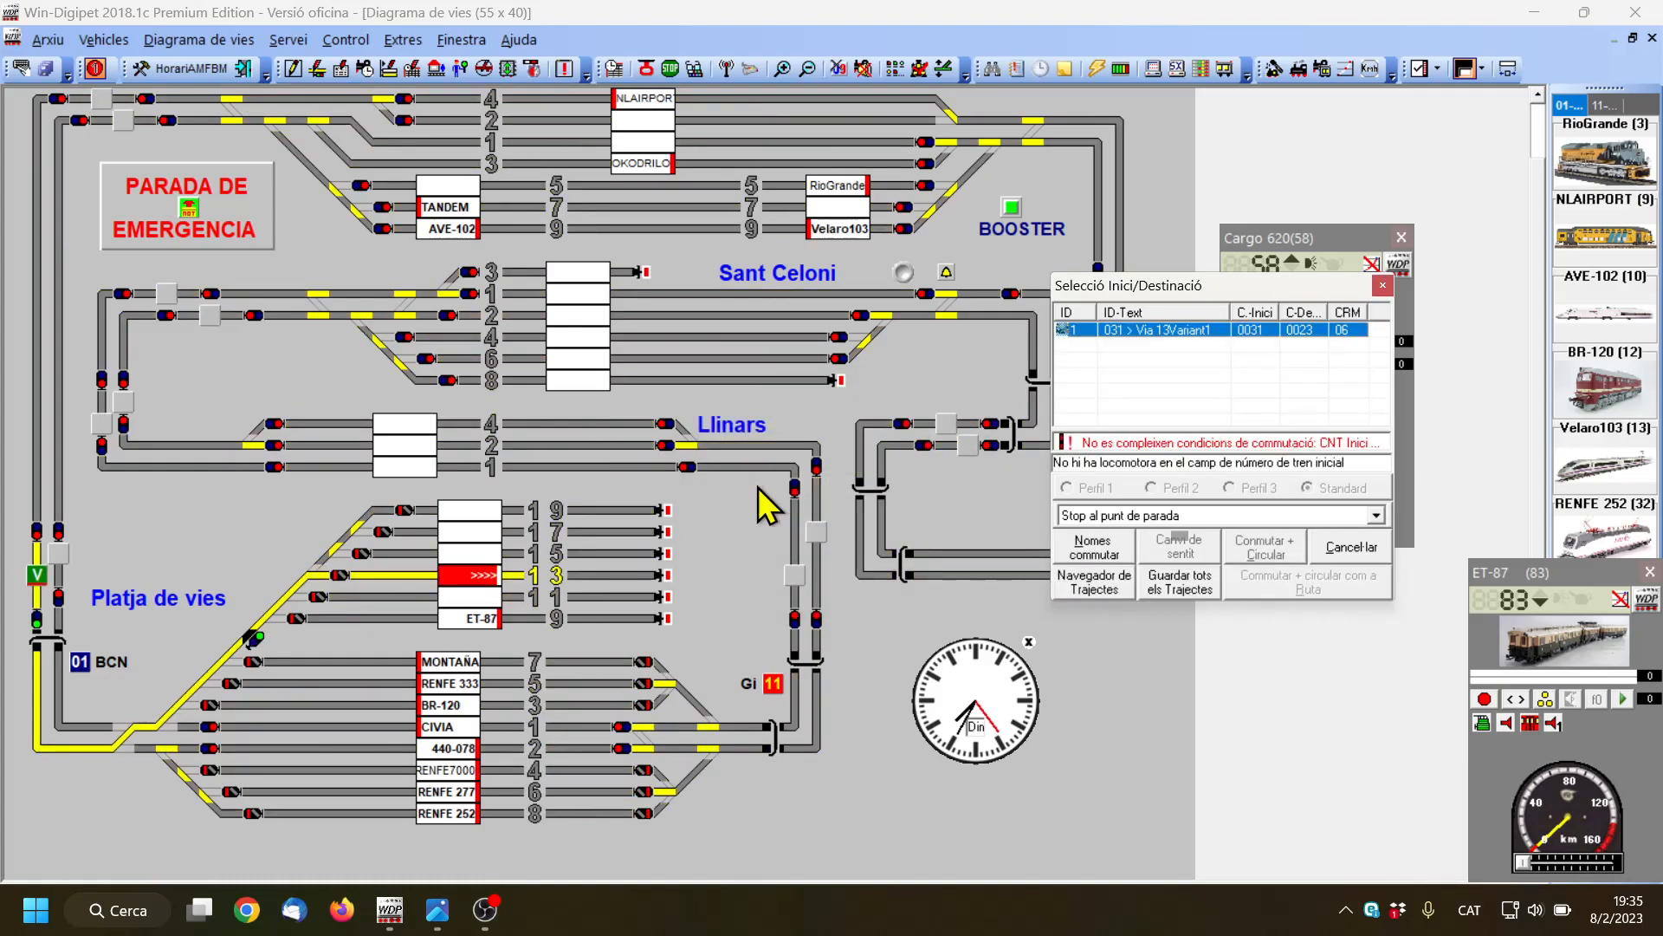
{"action": "left_click", "coordinate": [1183, 580]}
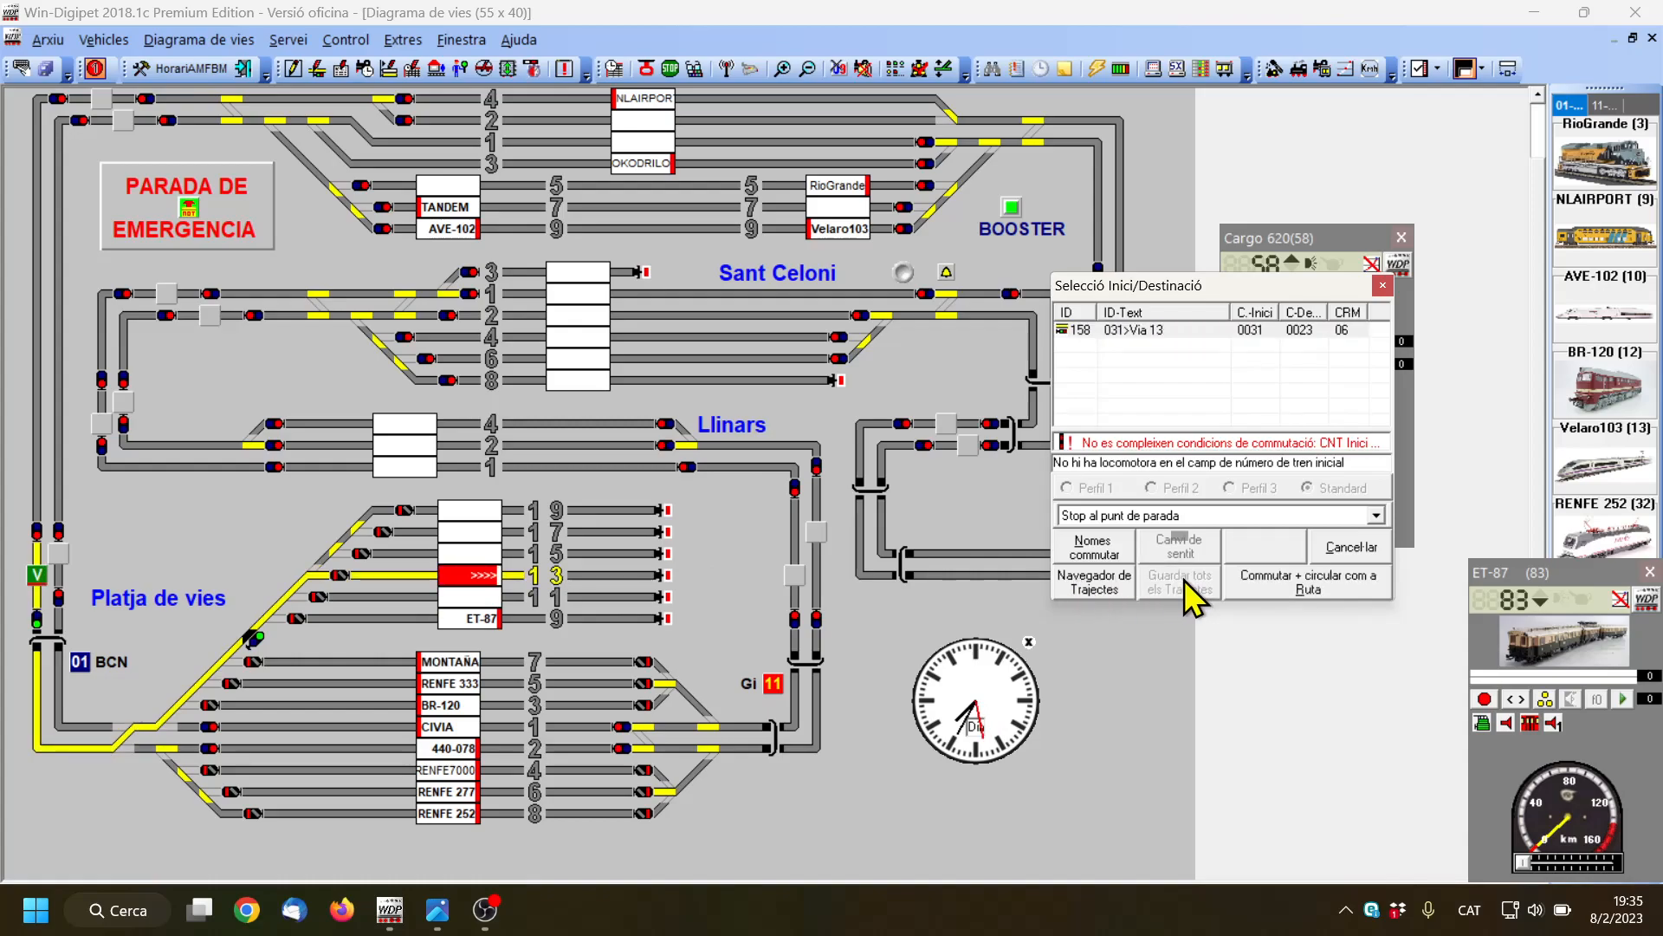
{"action": "left_click", "coordinate": [1348, 550]}
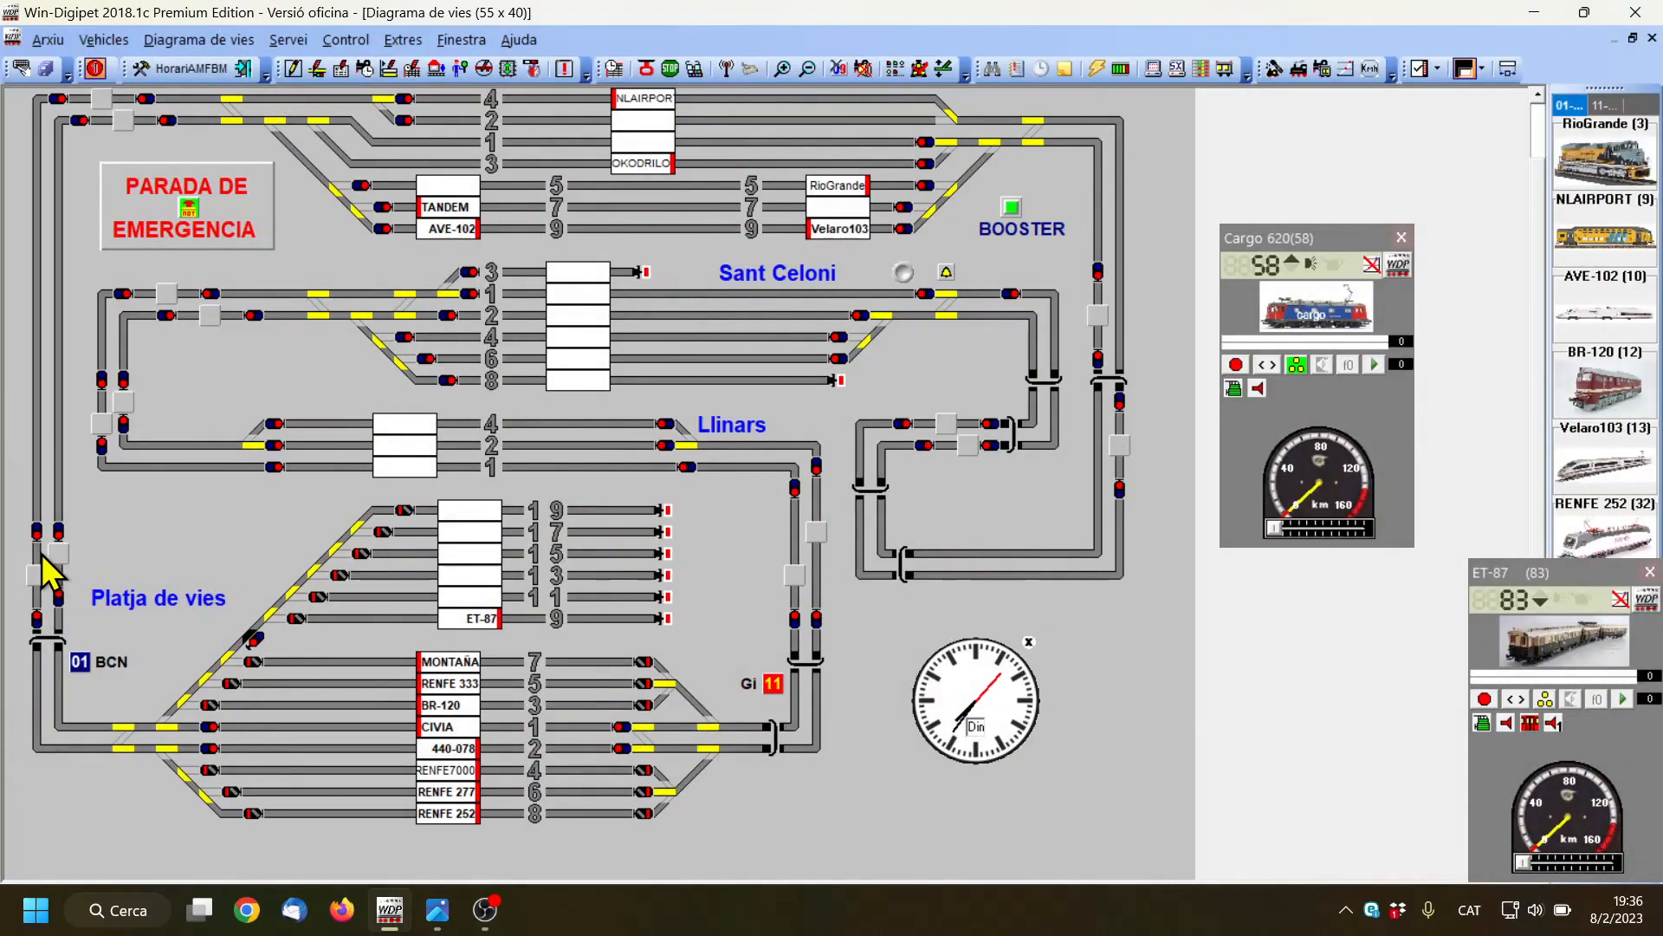
Search with the route navigator for routes from block 031 downward to the end of Platja de vies track 19
{"action": "right_click", "coordinate": [40, 554]}
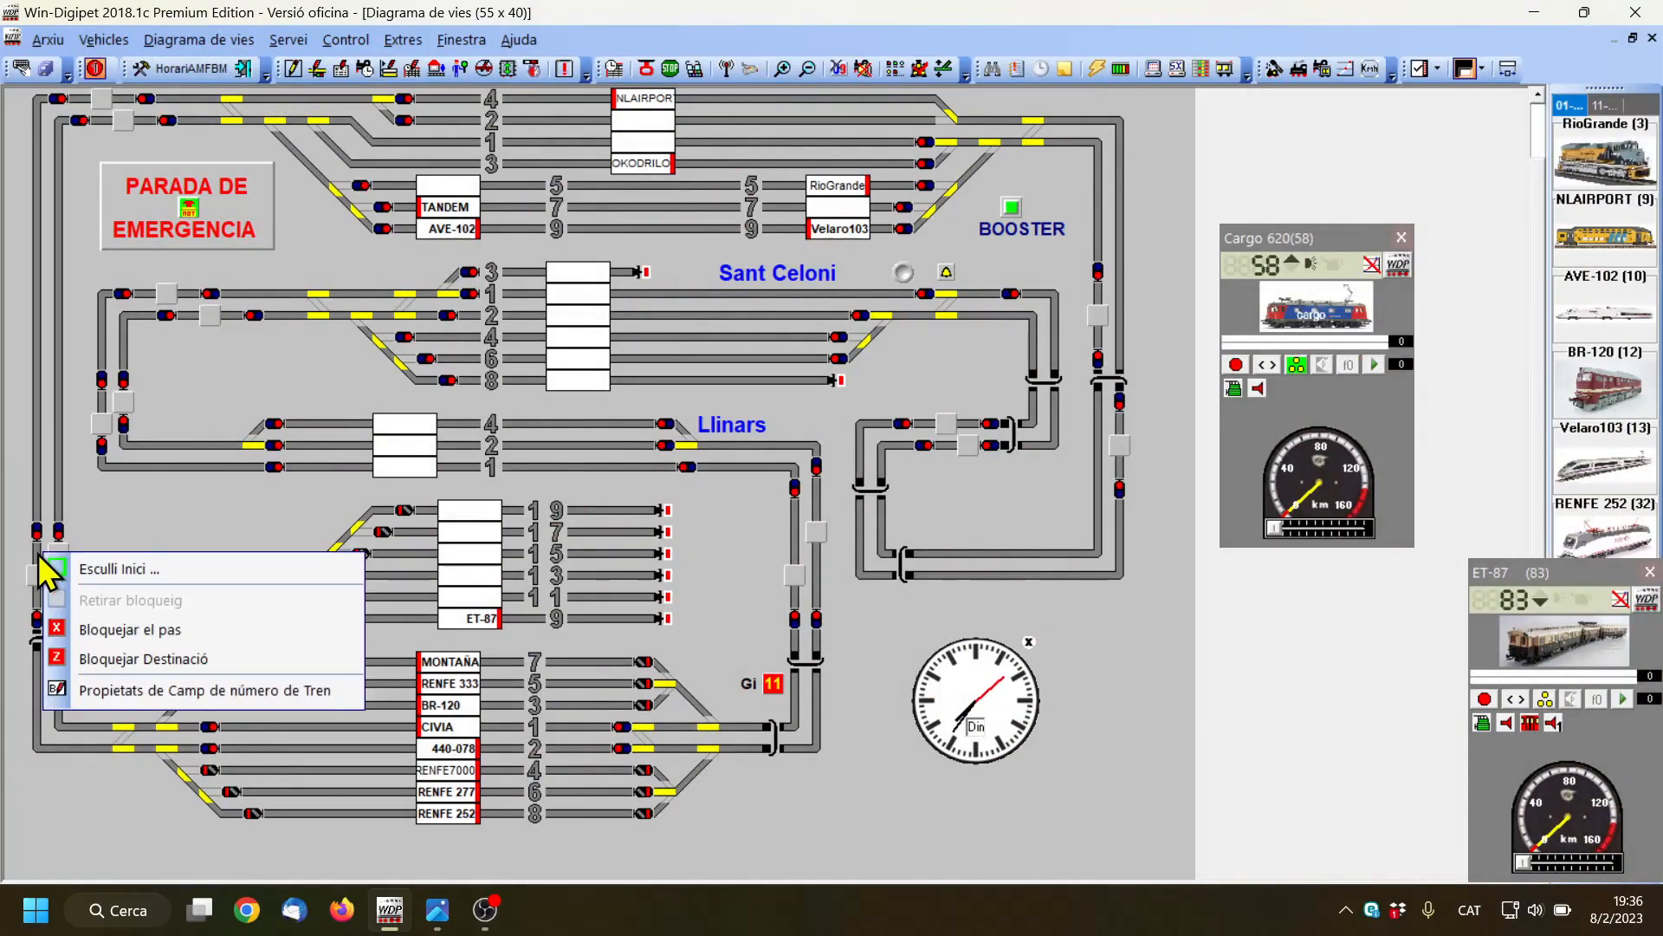
{"action": "left_click", "coordinate": [97, 570]}
{"action": "right_click", "coordinate": [640, 513]}
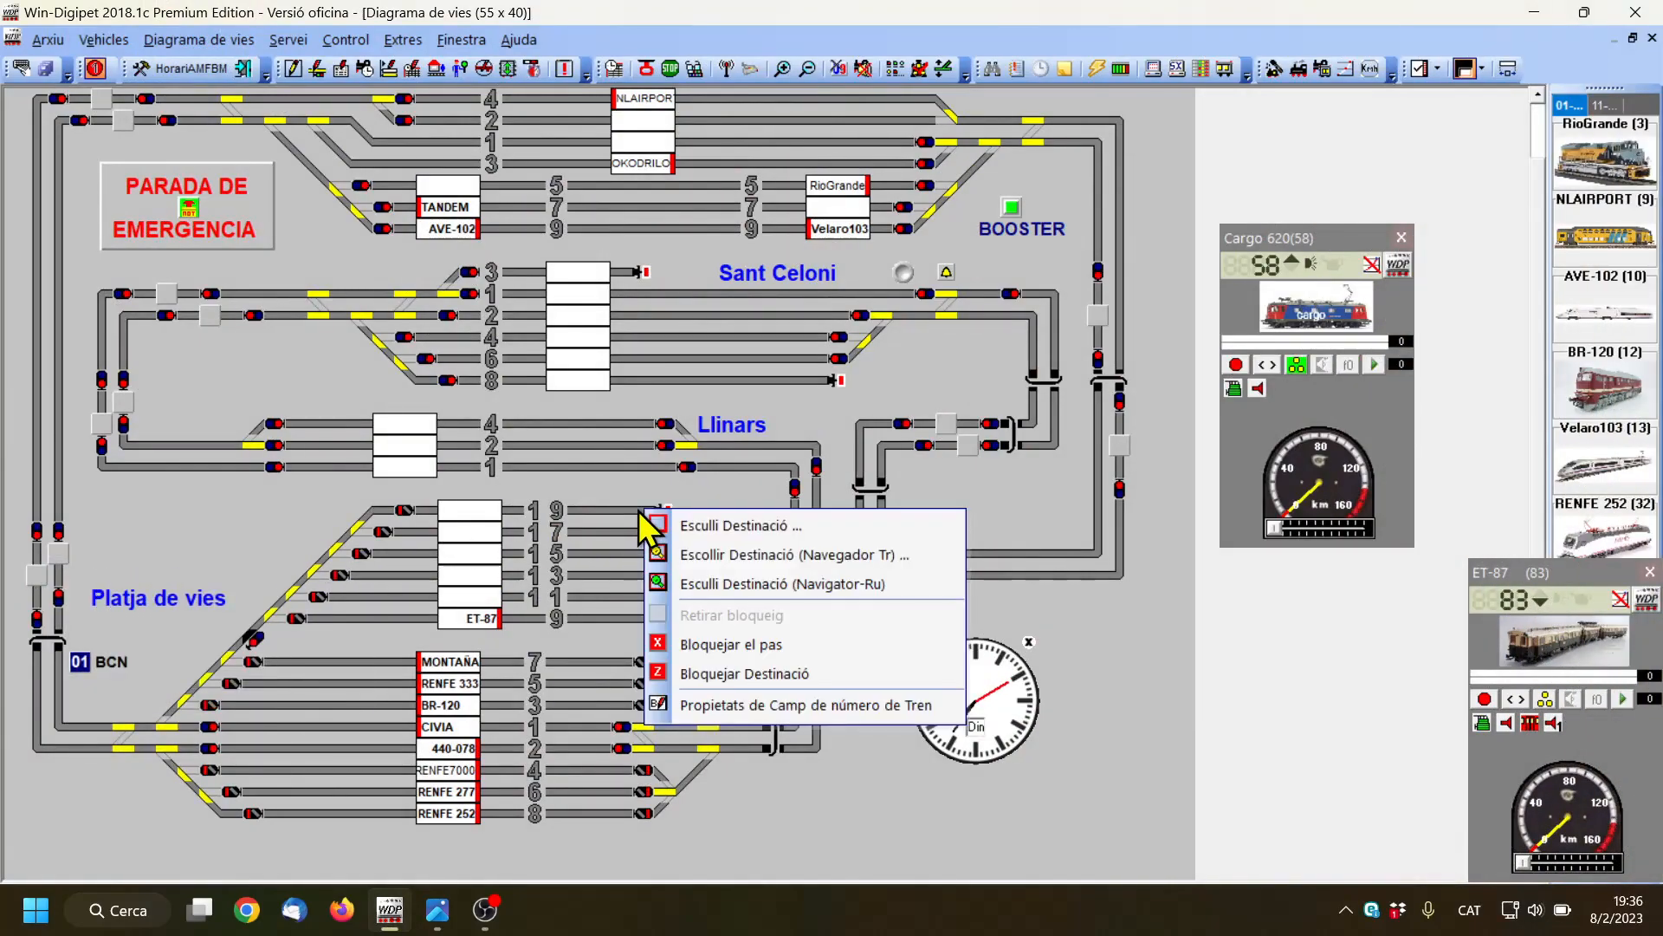
{"action": "left_click", "coordinate": [704, 524]}
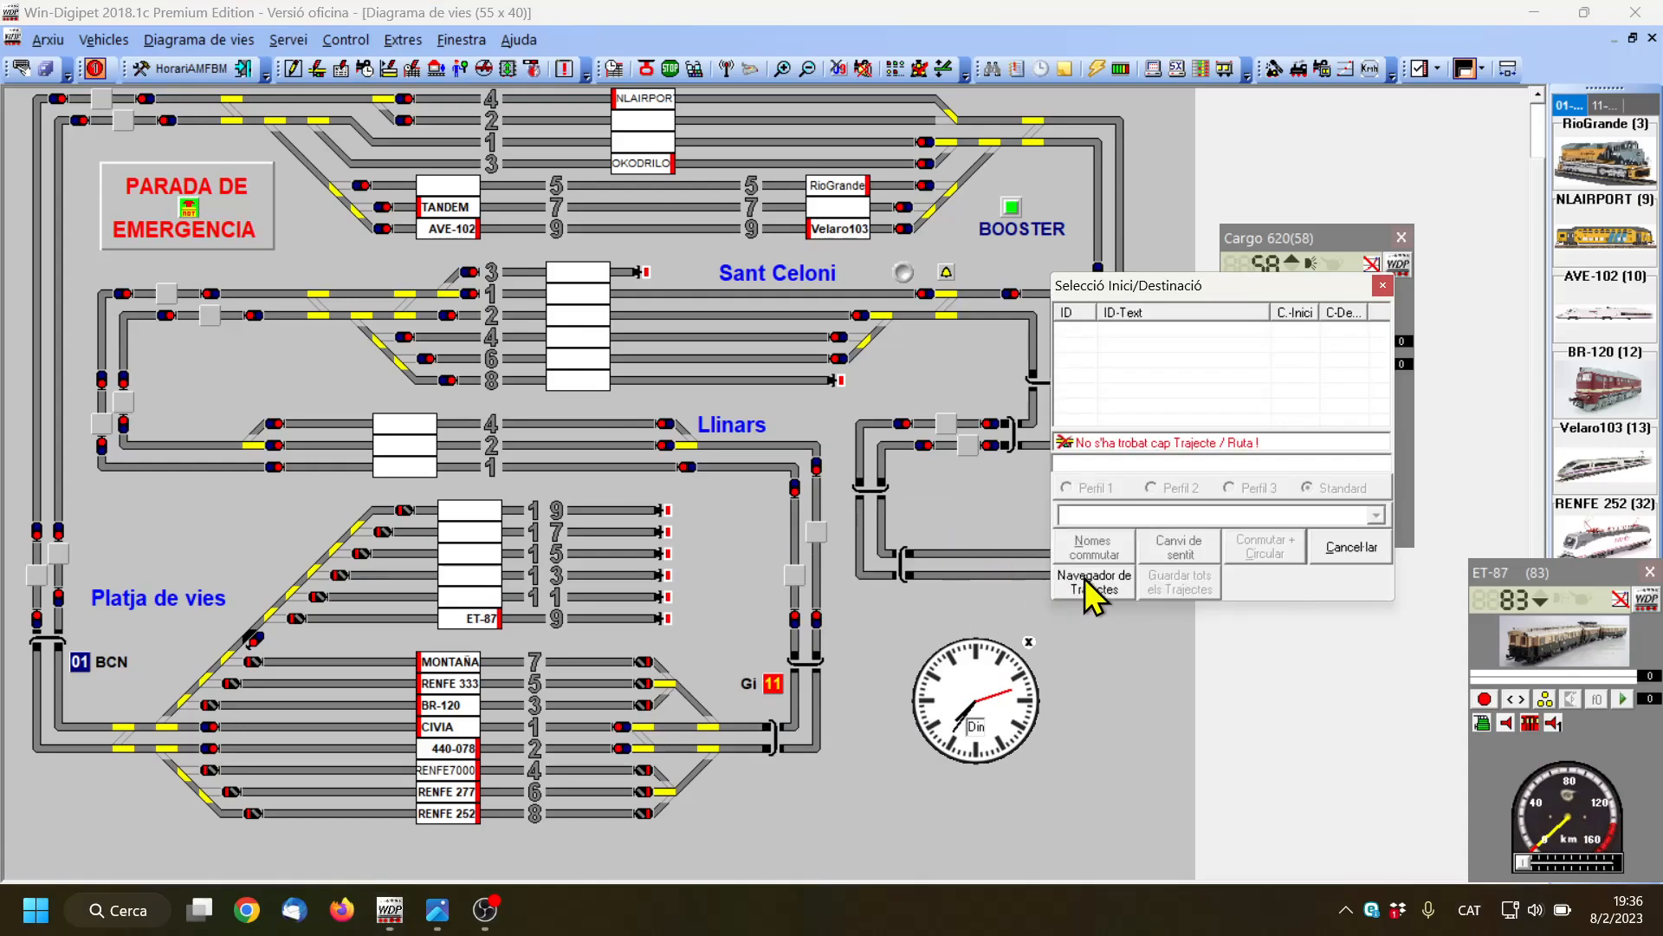
{"action": "left_click", "coordinate": [1085, 579]}
{"action": "left_click", "coordinate": [854, 485]}
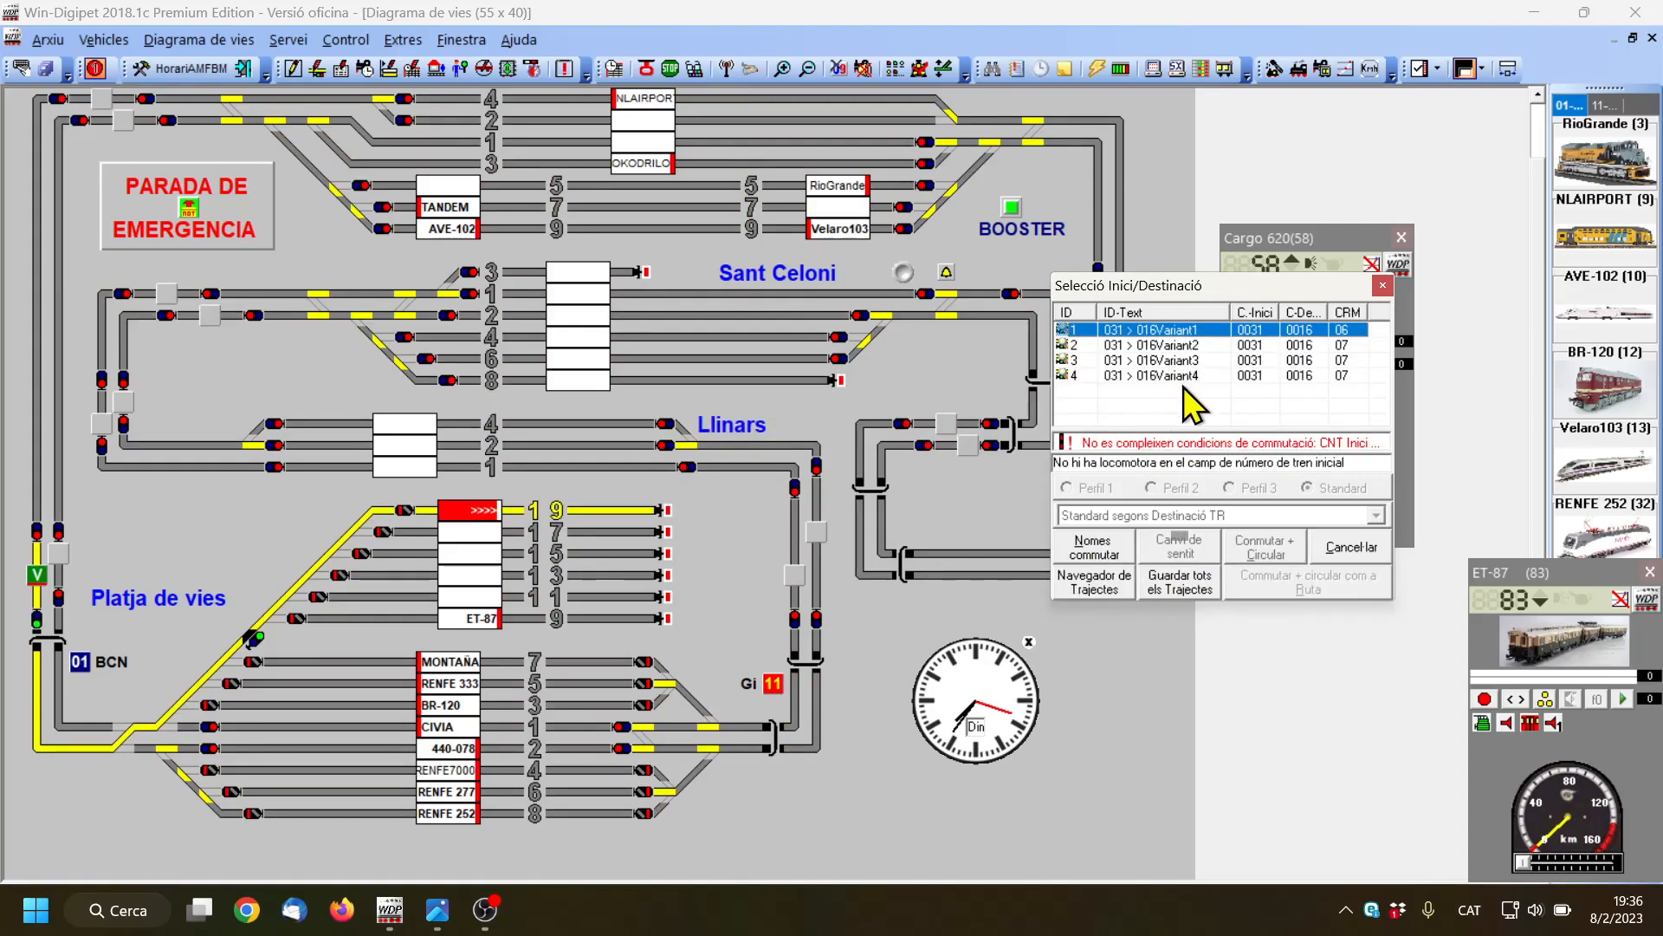
Preview variants 2, 3 and 4 of the route to track 19, select Variant1, save the routes and close the selection
{"action": "left_click", "coordinate": [1180, 346]}
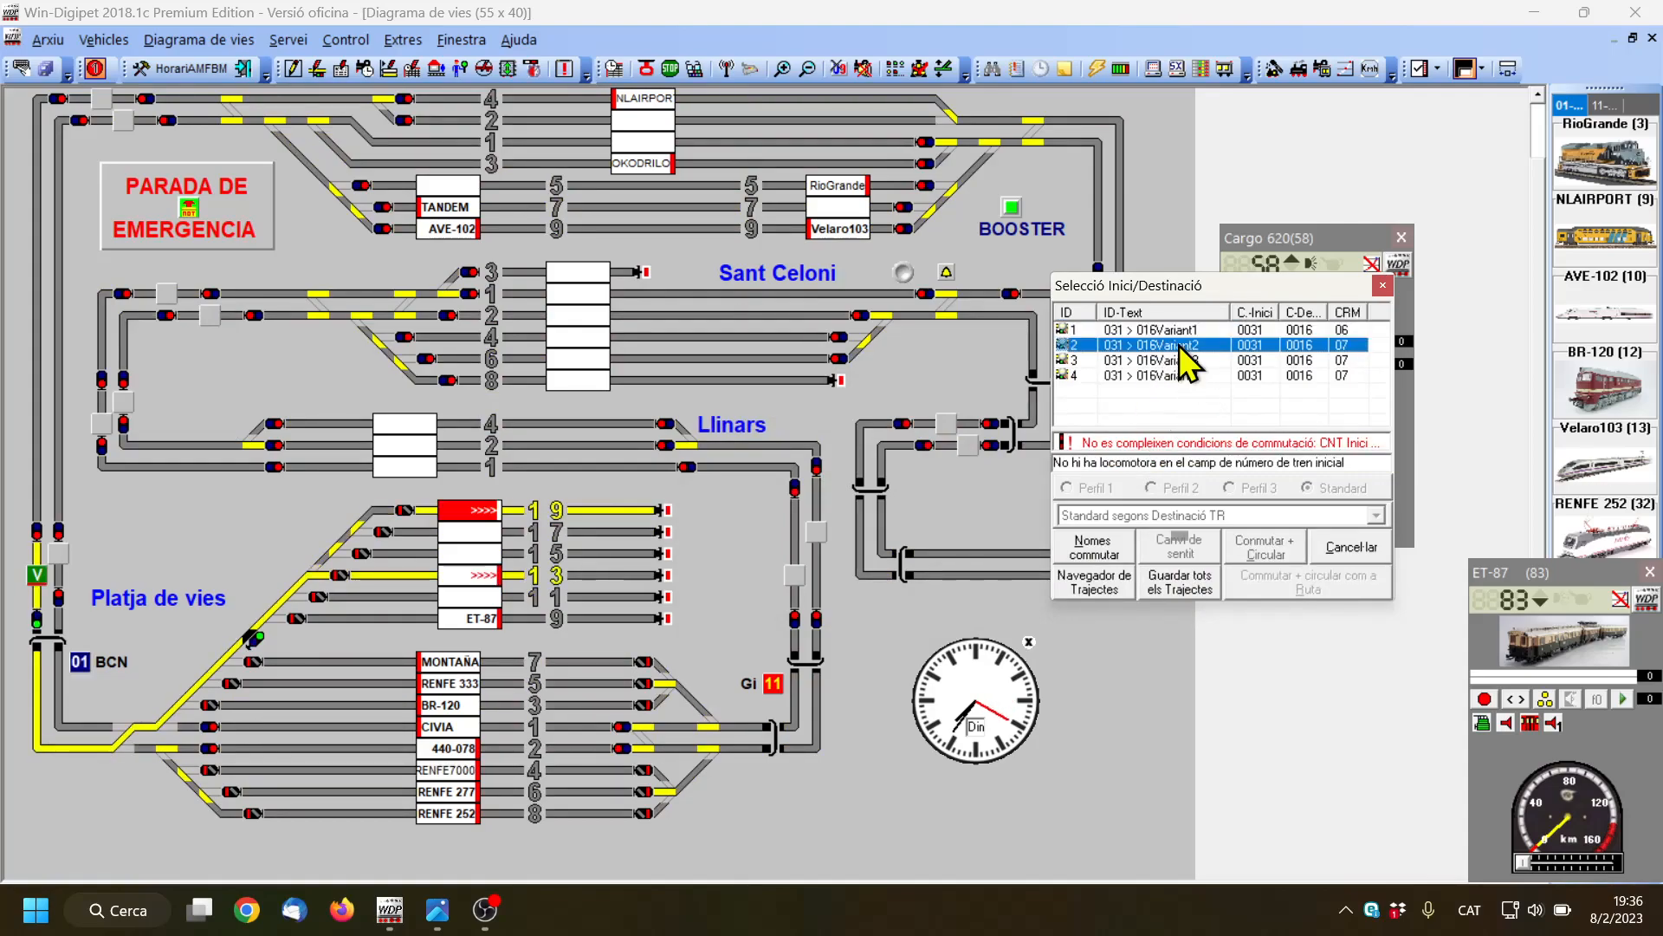
{"action": "left_click", "coordinate": [1180, 360]}
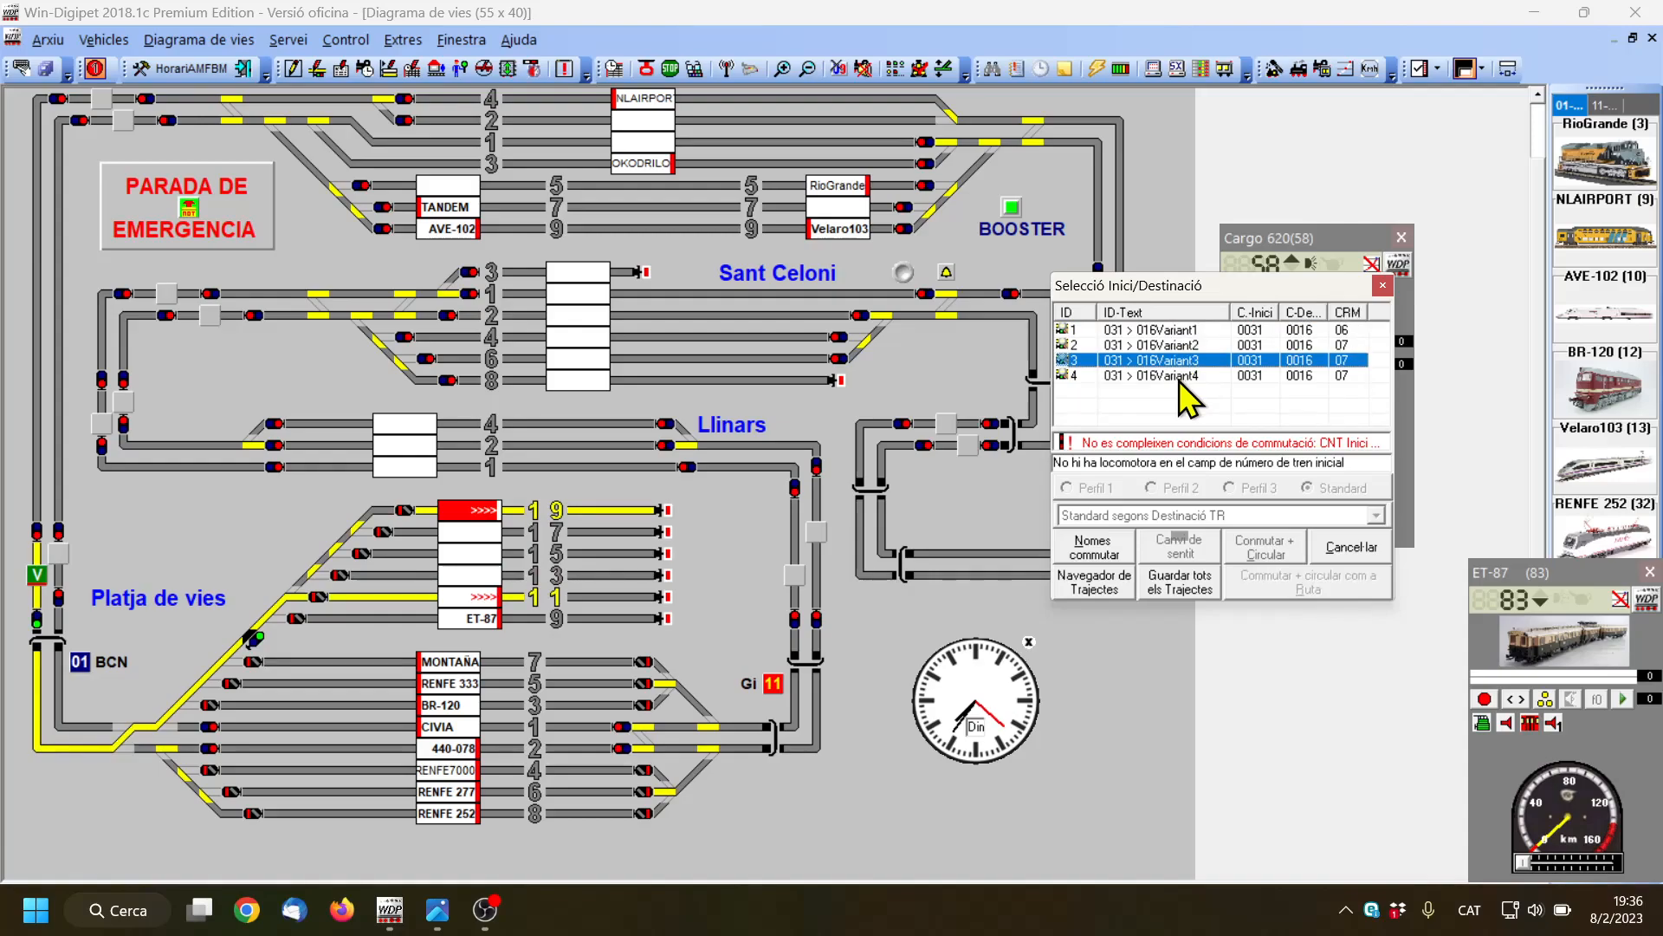
{"action": "left_click", "coordinate": [1178, 378]}
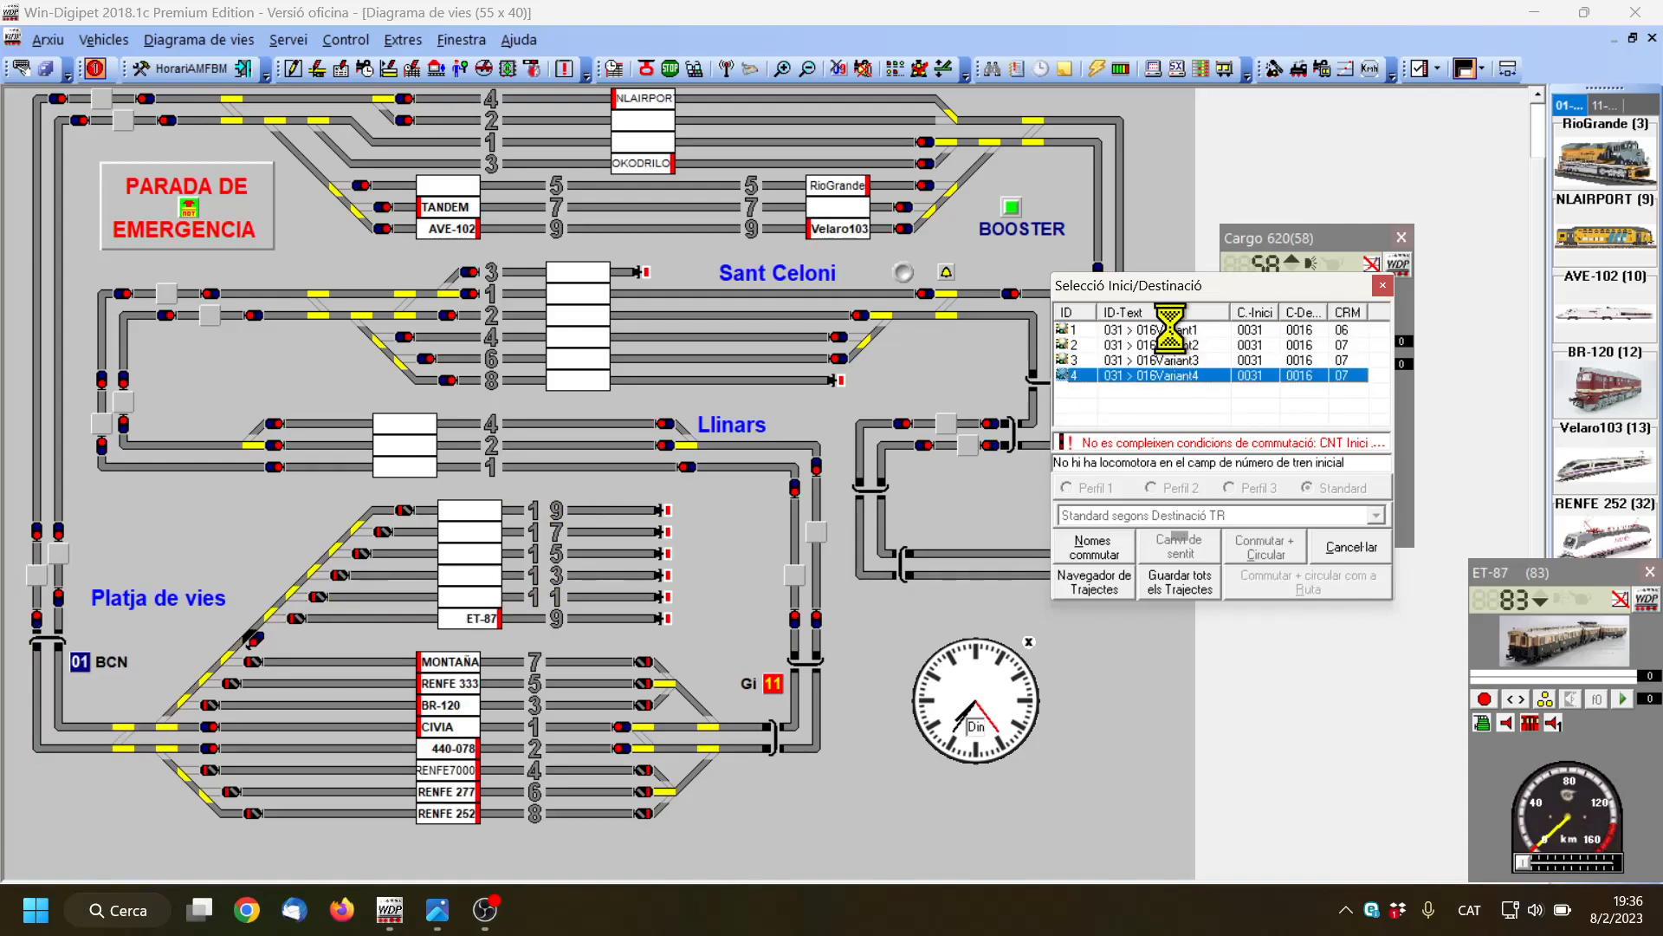
{"action": "left_click", "coordinate": [1172, 330]}
{"action": "left_click", "coordinate": [1185, 582]}
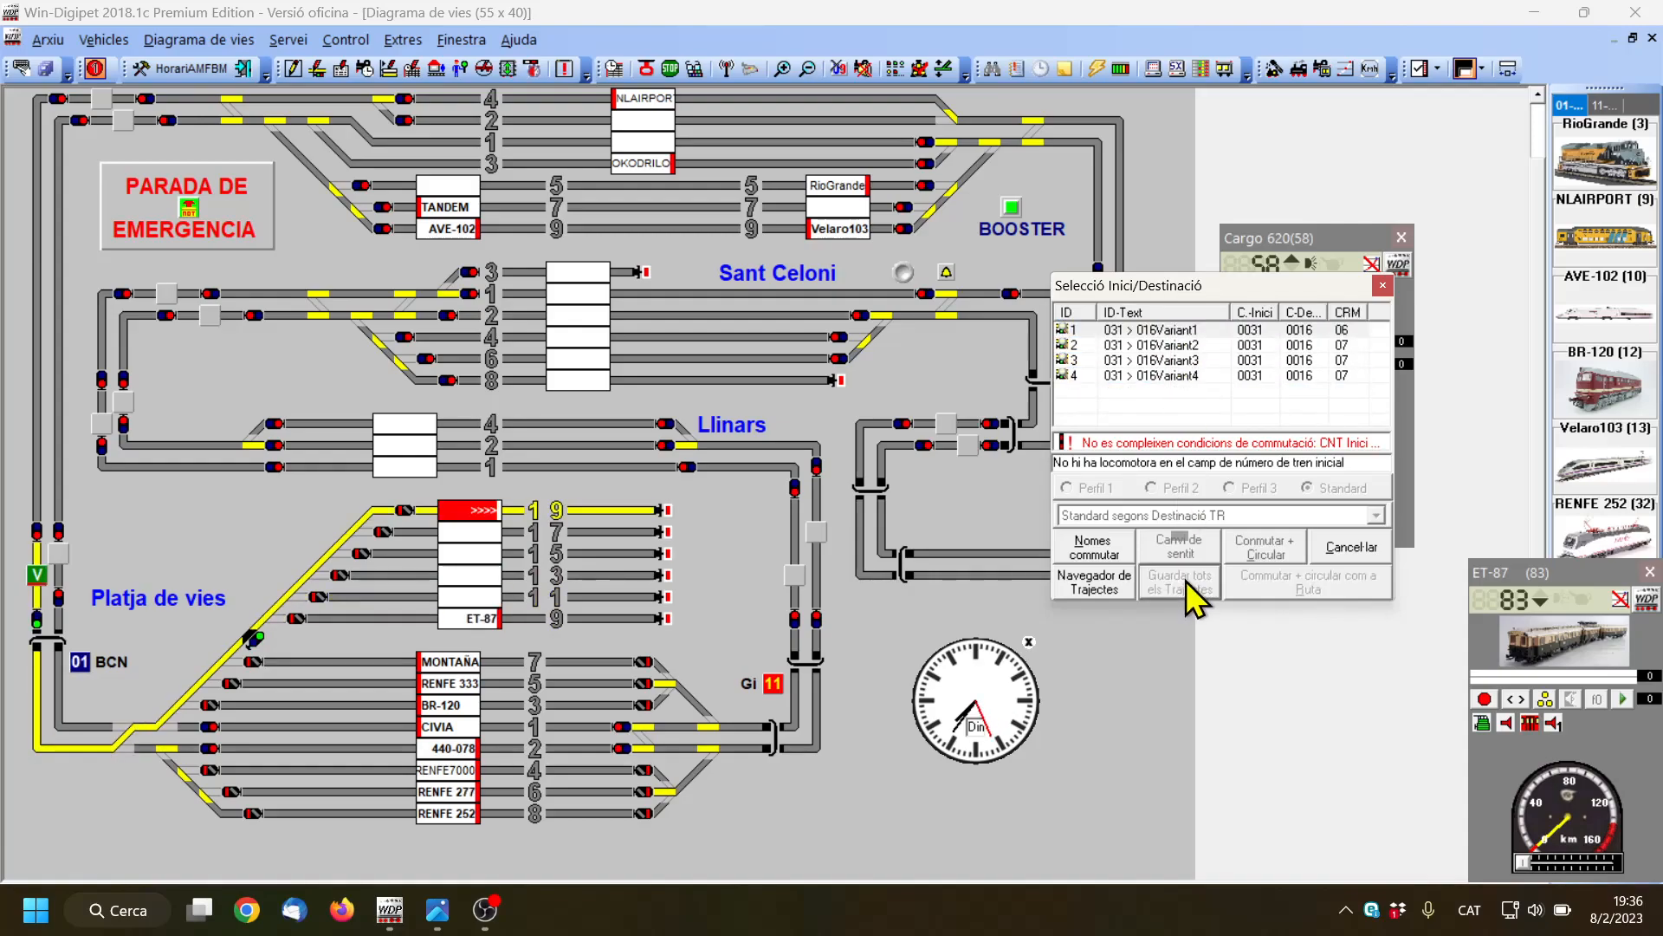
{"action": "left_click", "coordinate": [1352, 550]}
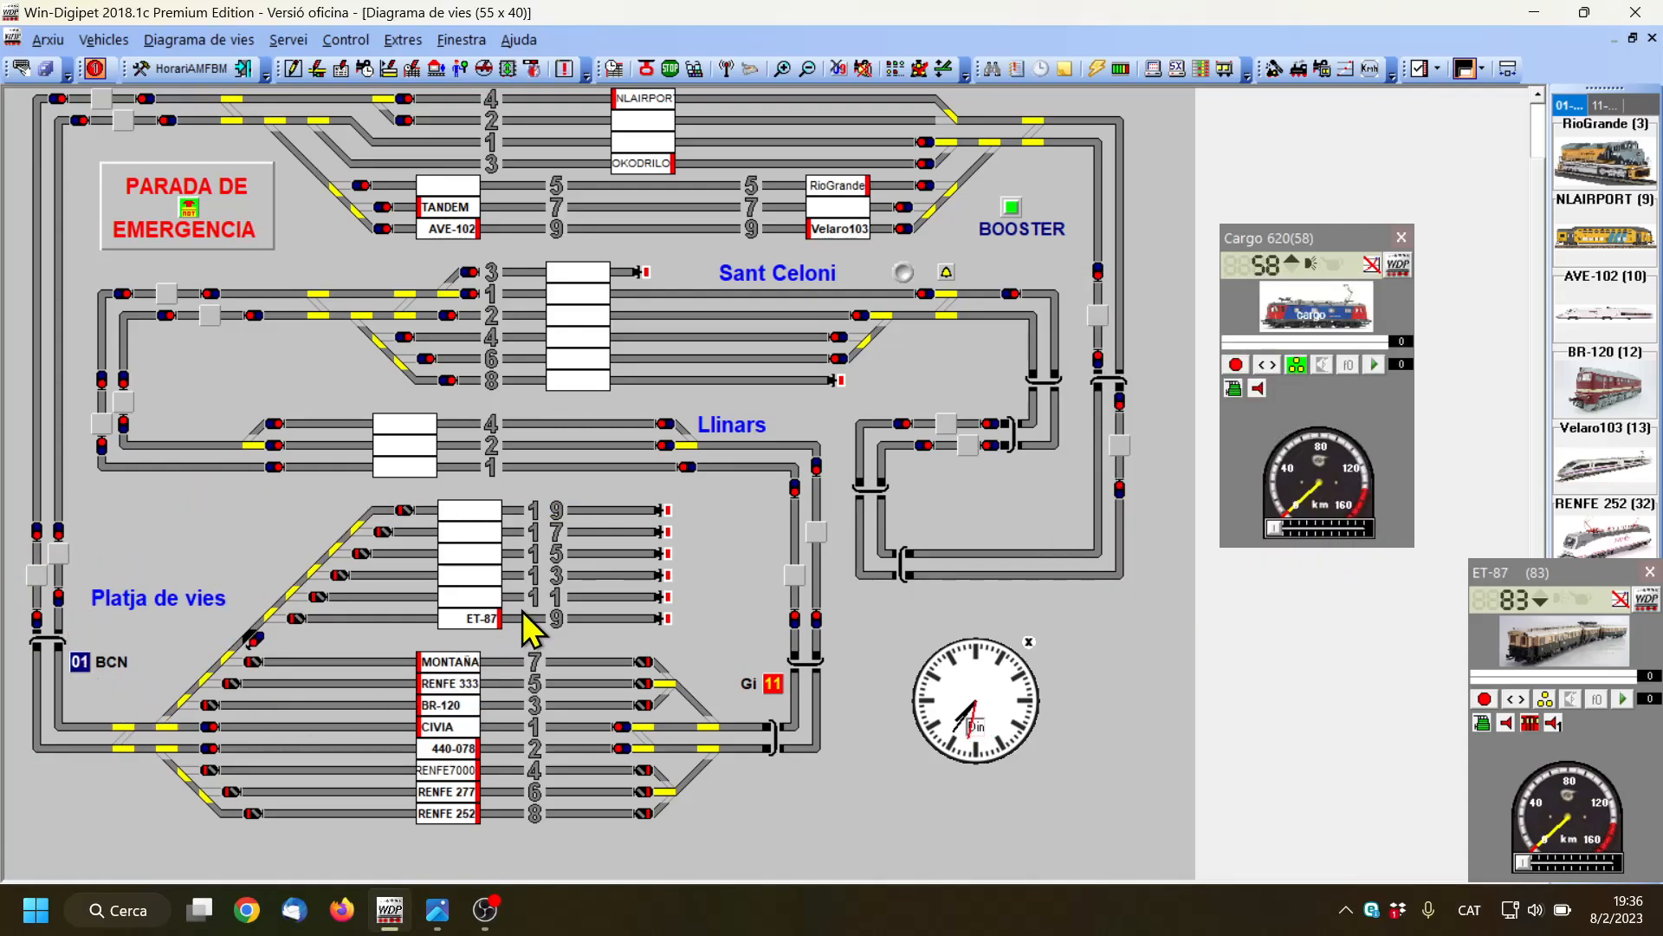
Open the route editor and start the route assistant for preparing a group of exit routes
{"action": "left_click", "coordinate": [317, 70]}
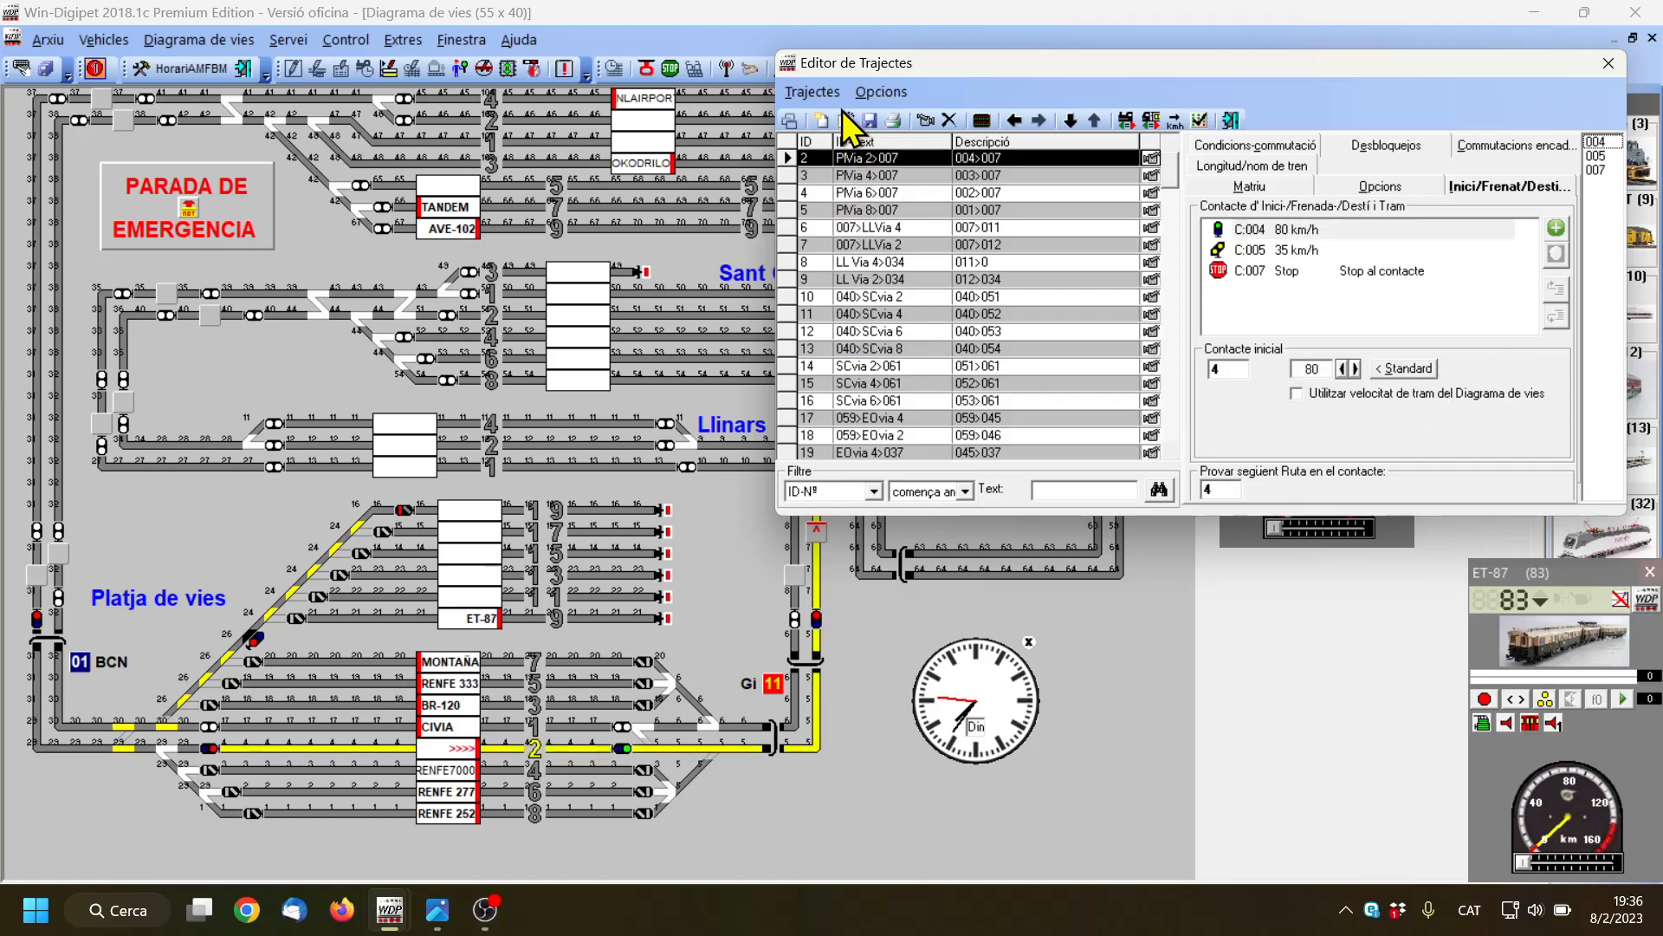
{"action": "left_click", "coordinate": [846, 120]}
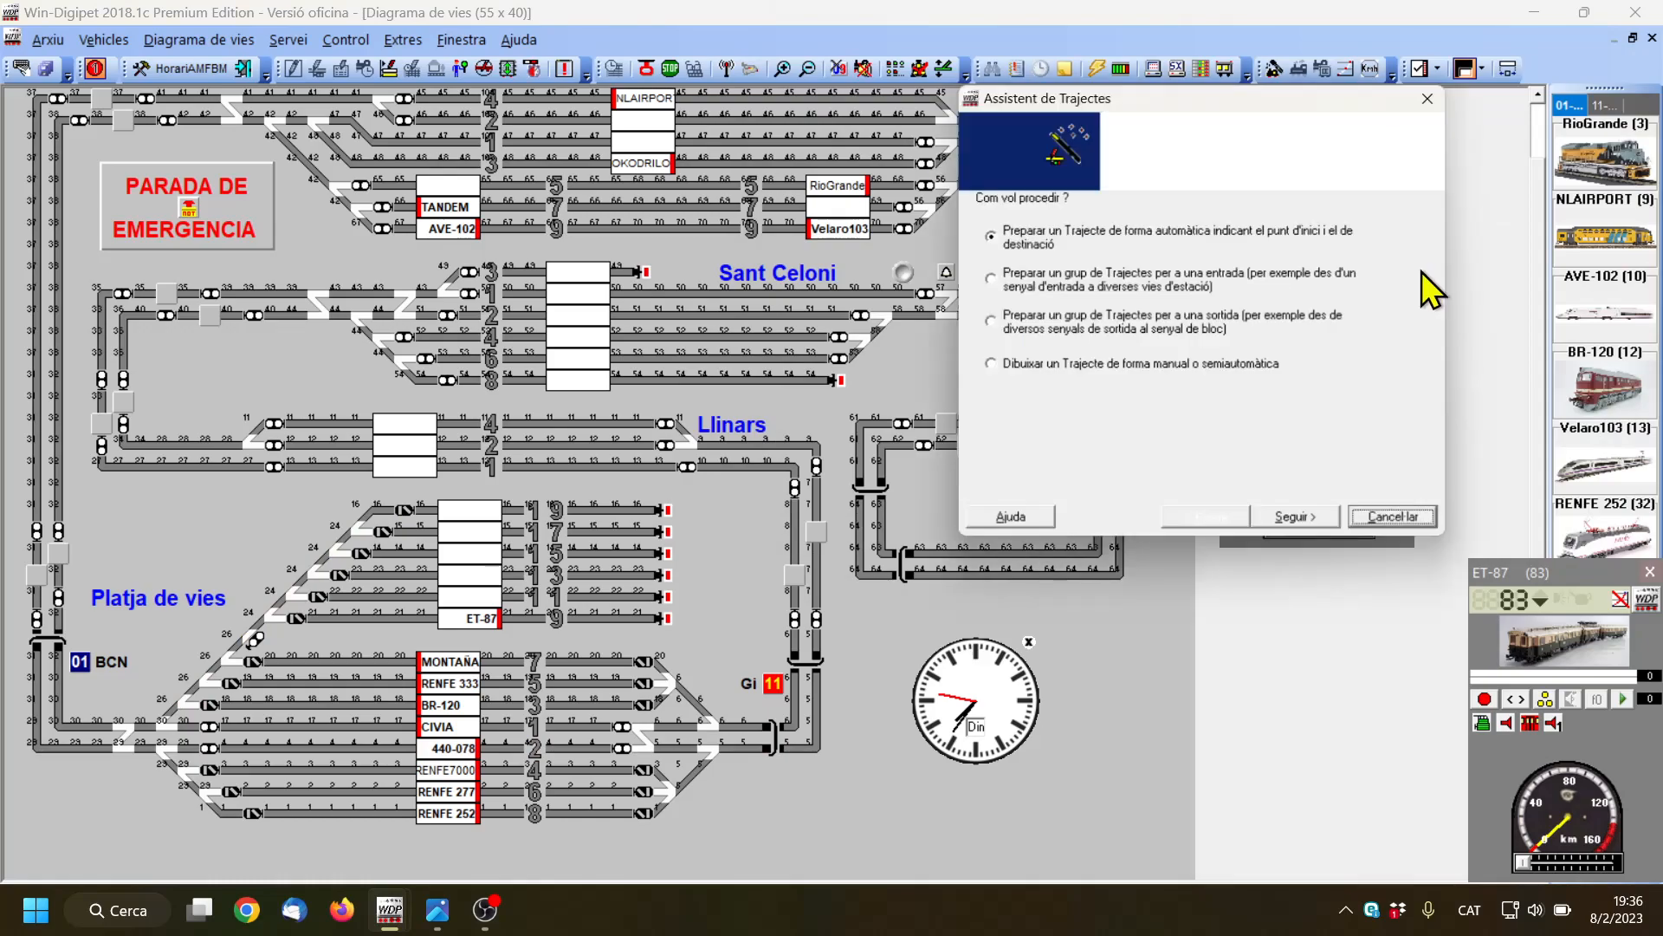
{"action": "left_click", "coordinate": [996, 322]}
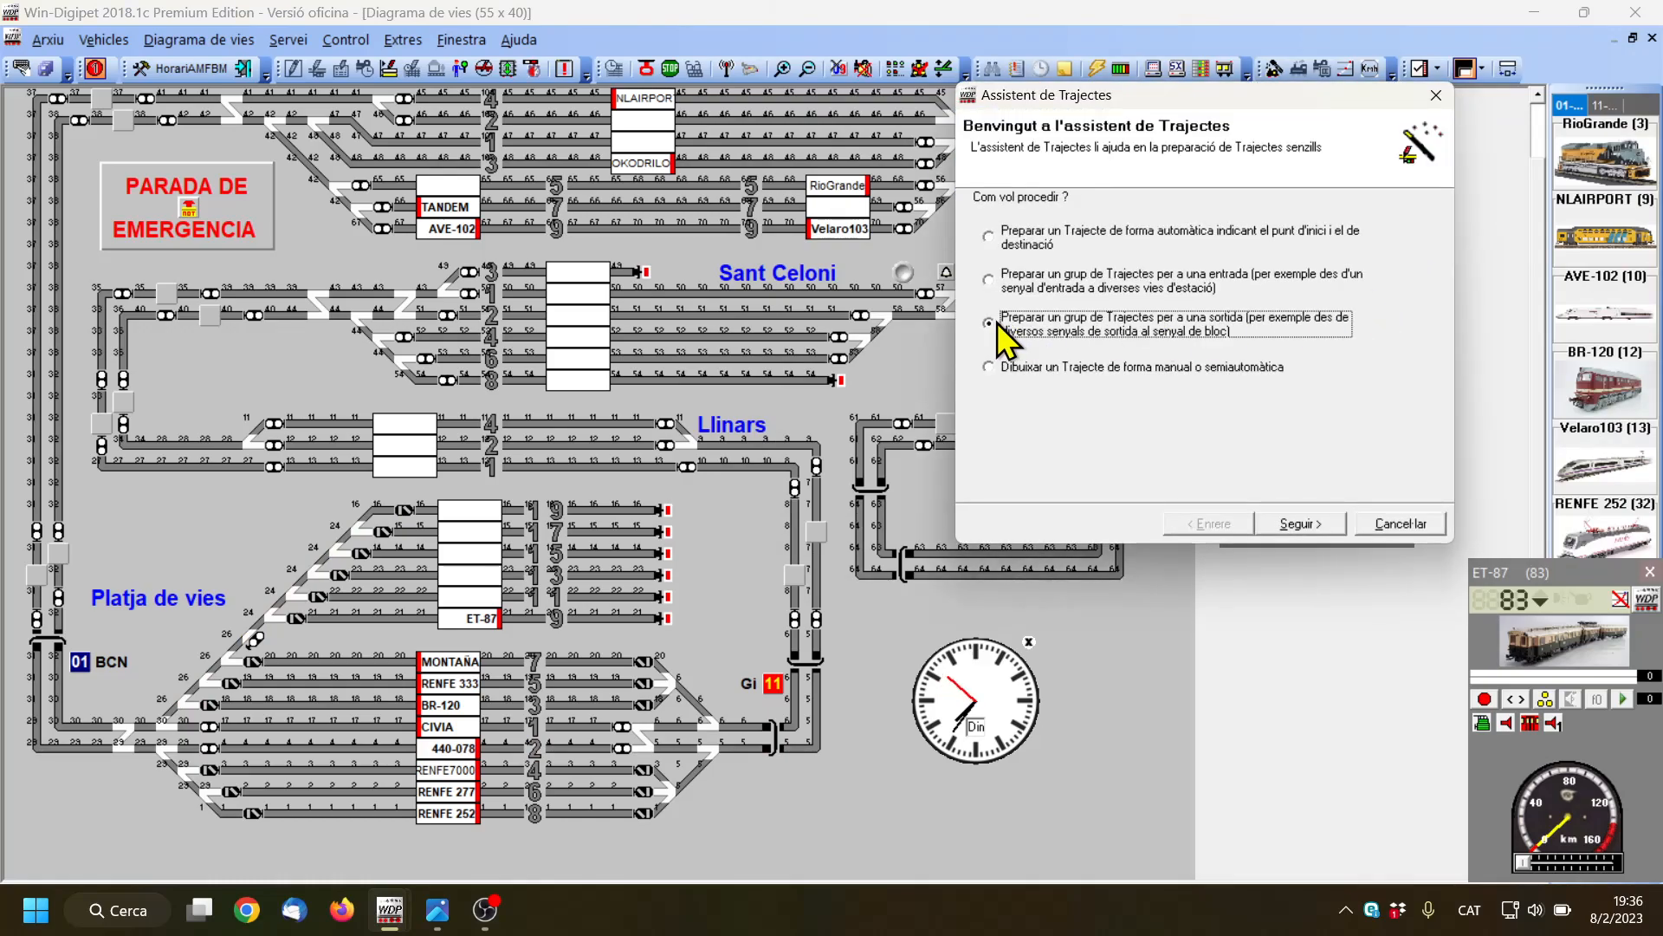
{"action": "left_click", "coordinate": [1312, 526]}
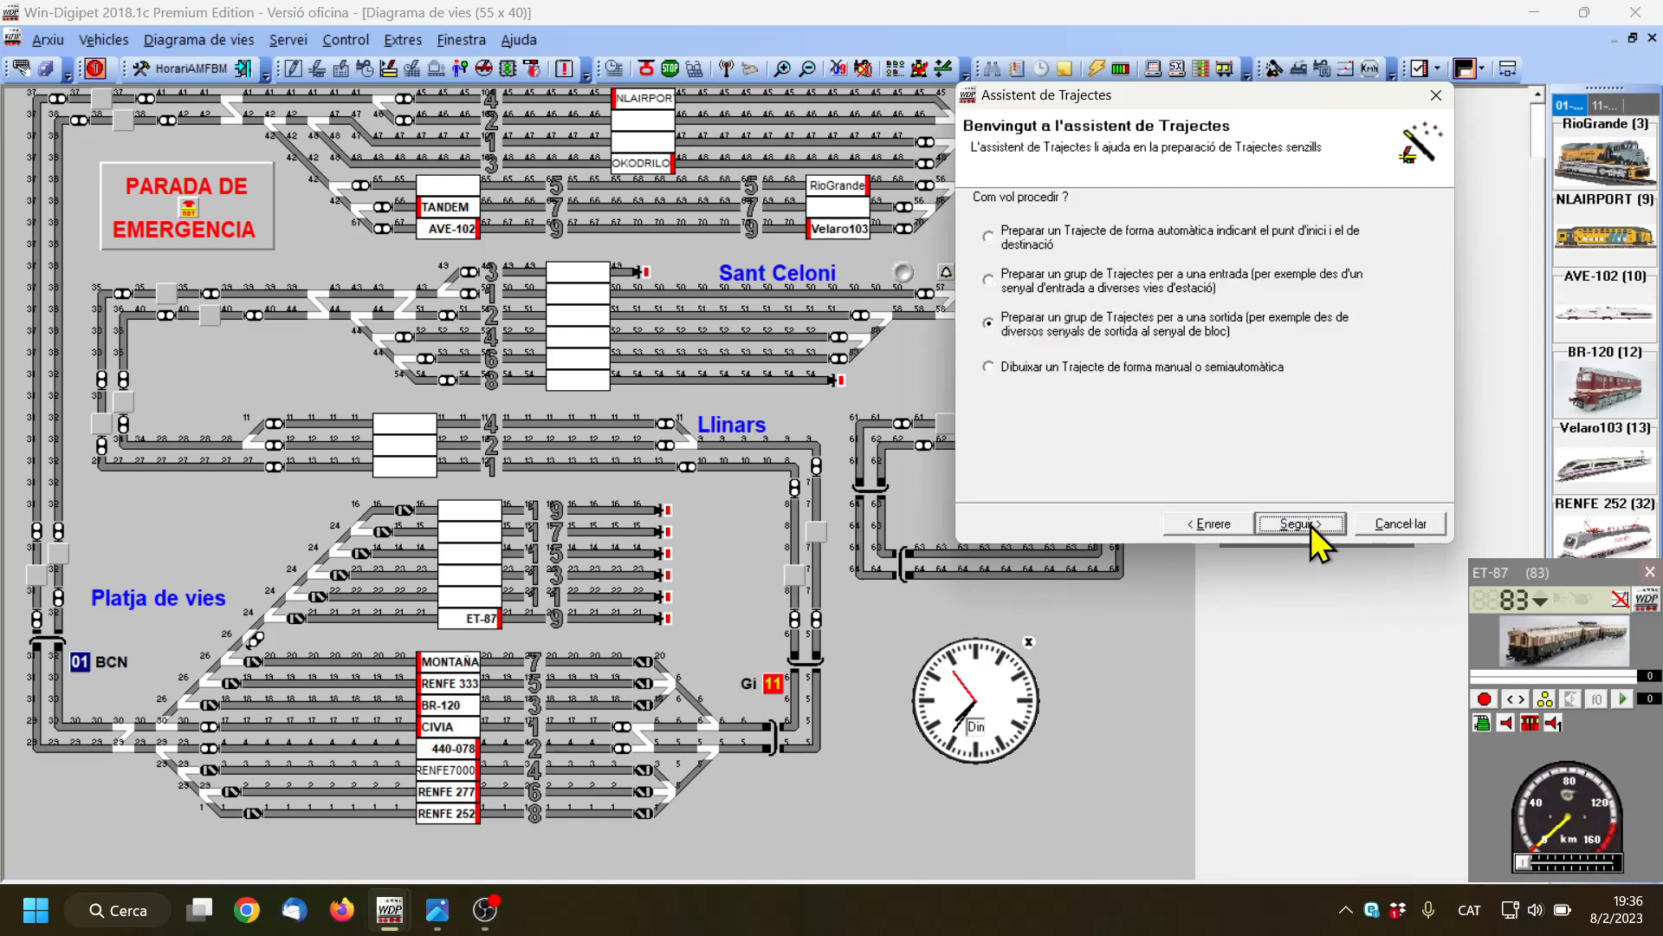
Choose the buffer ends of Platja de vies tracks 9 to 19 as the six starting points and block 031 as the destination
{"action": "left_click", "coordinate": [641, 618]}
{"action": "left_click", "coordinate": [641, 574]}
{"action": "left_click", "coordinate": [641, 553]}
{"action": "left_click", "coordinate": [642, 510]}
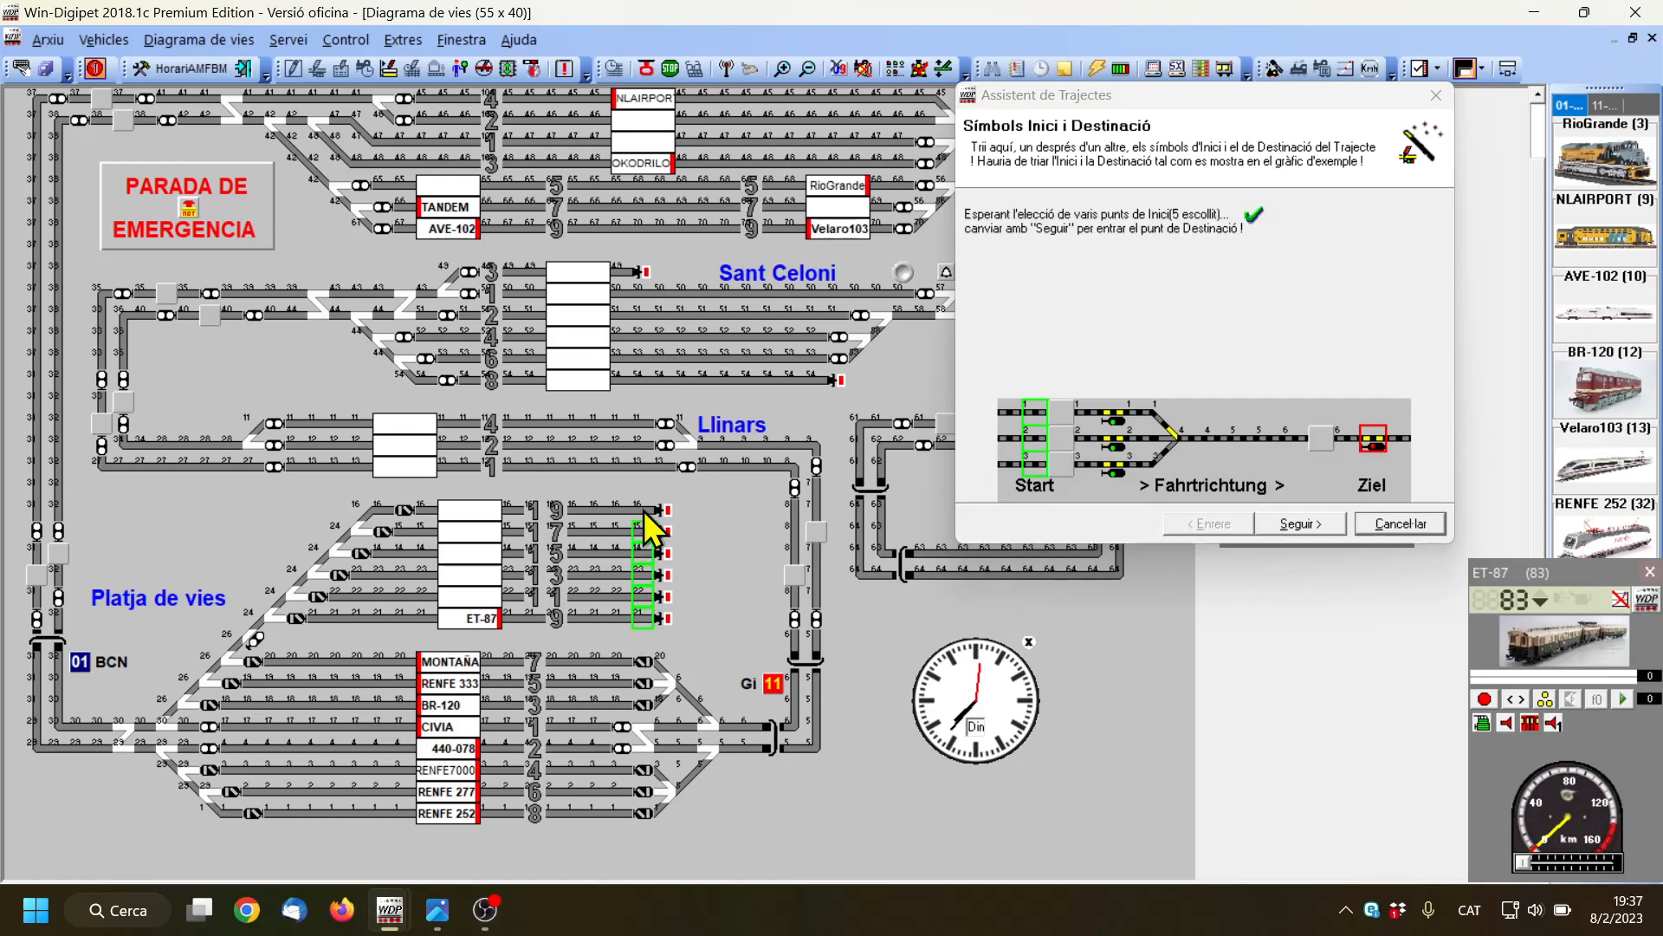
{"action": "left_click", "coordinate": [1307, 524]}
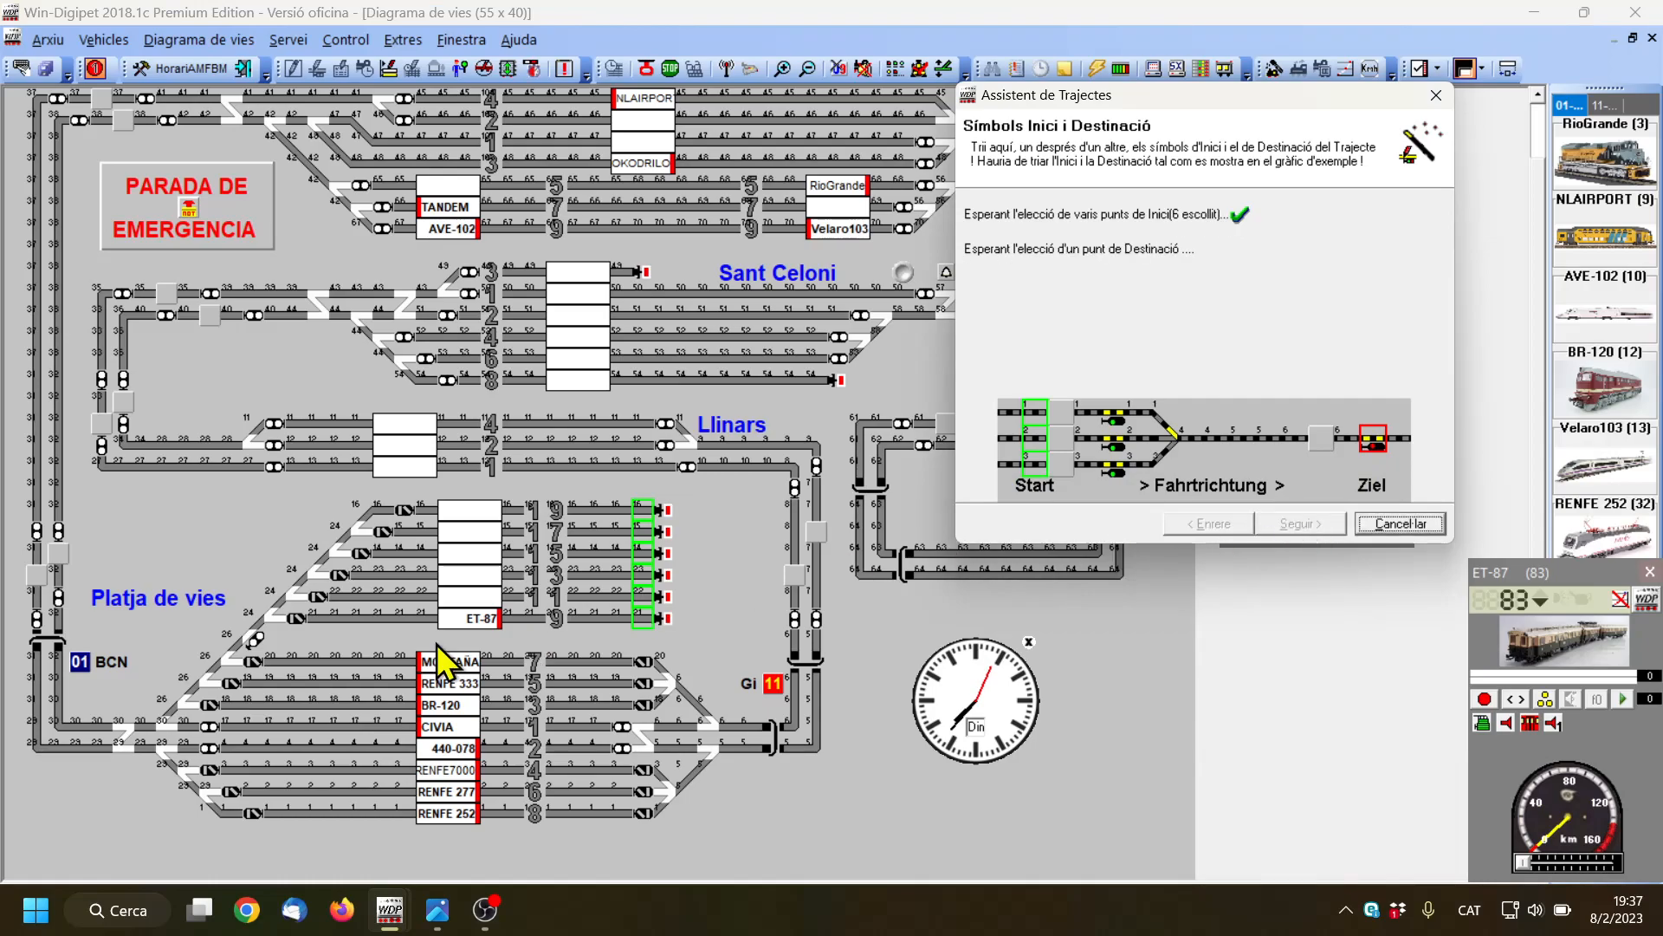
{"action": "left_click", "coordinate": [36, 555]}
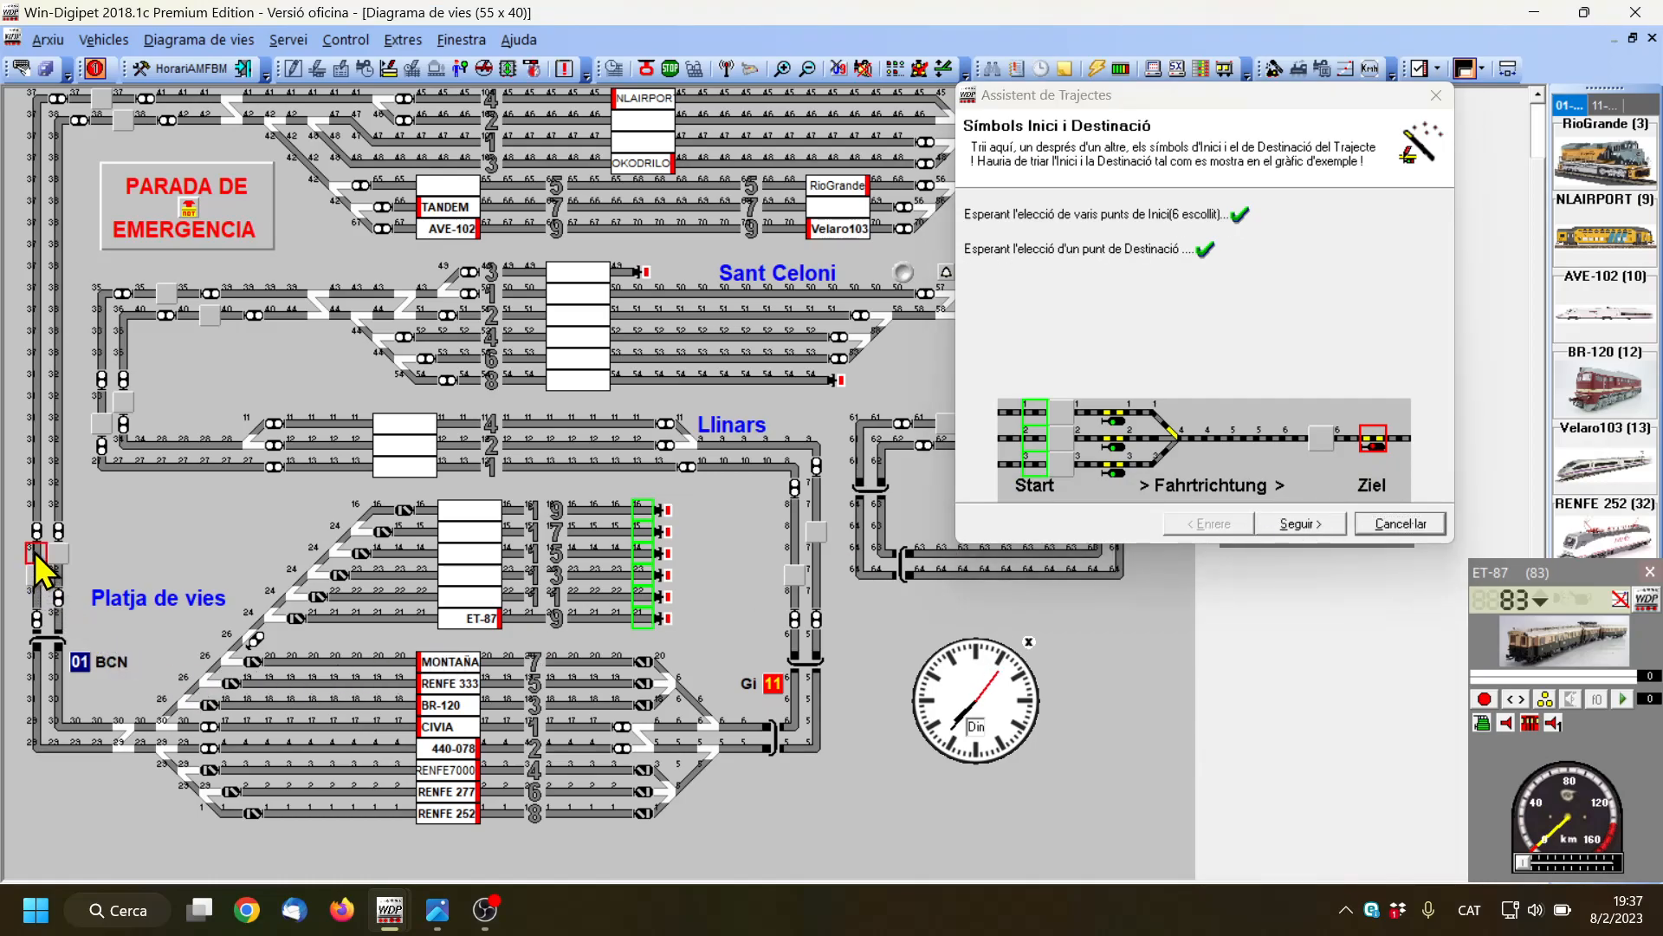
{"action": "left_click", "coordinate": [1315, 522]}
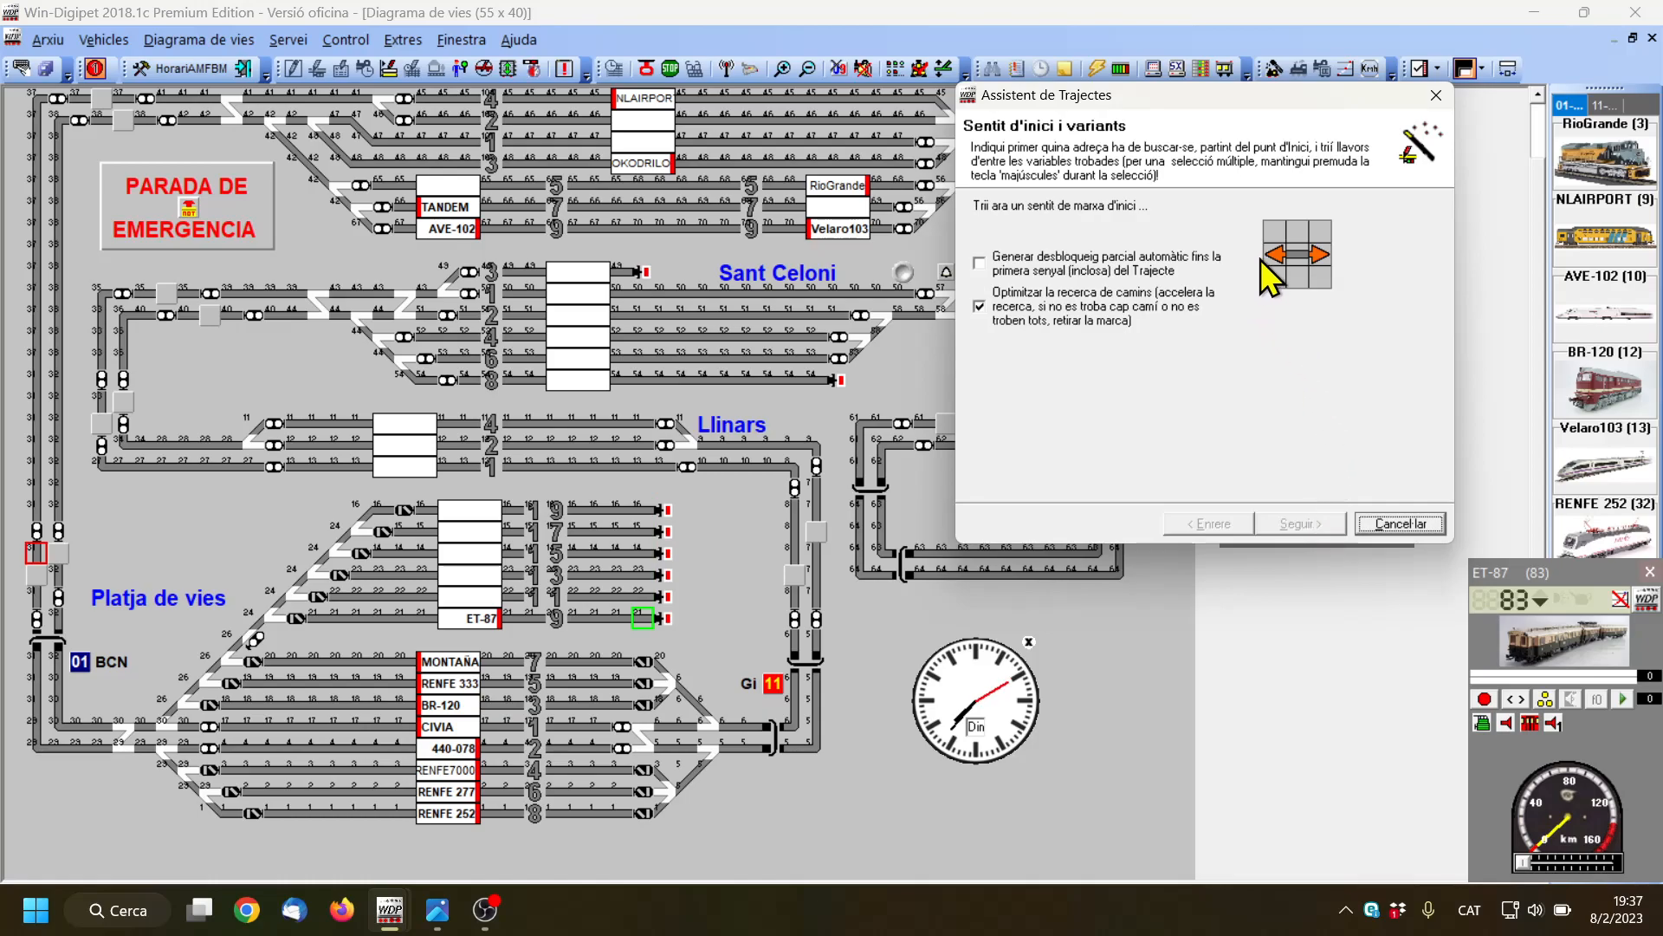
Search leftward from tracks 9 and 11 and accept variant 1 to block 031 for each
{"action": "left_click", "coordinate": [1277, 256]}
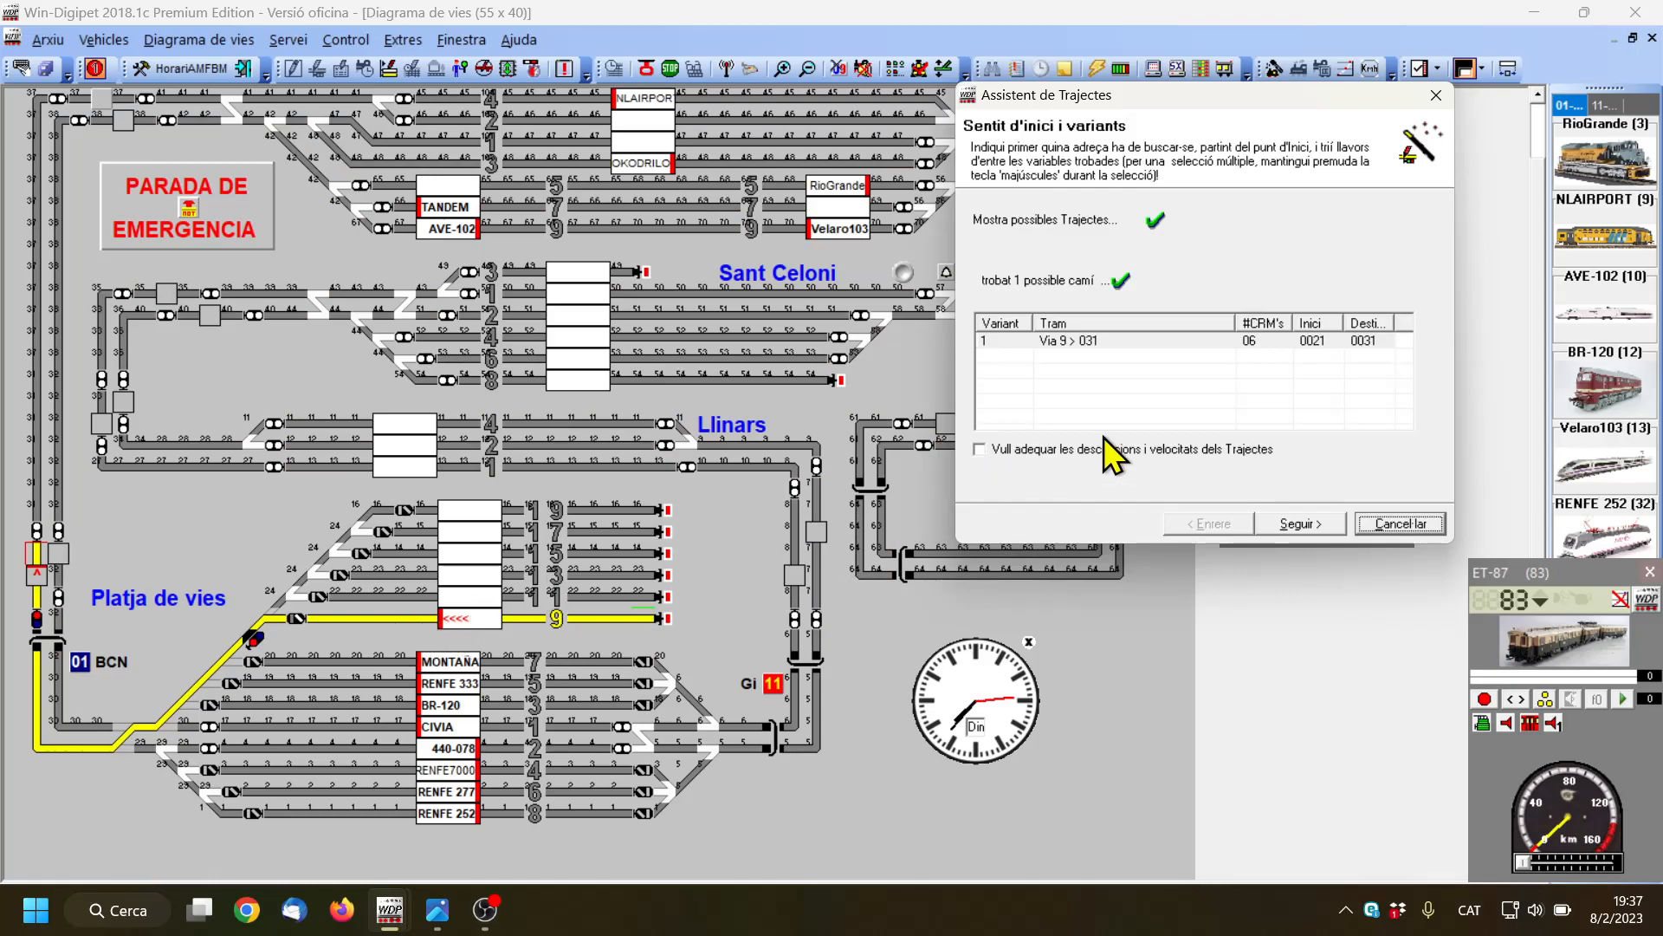
{"action": "left_click", "coordinate": [1188, 346]}
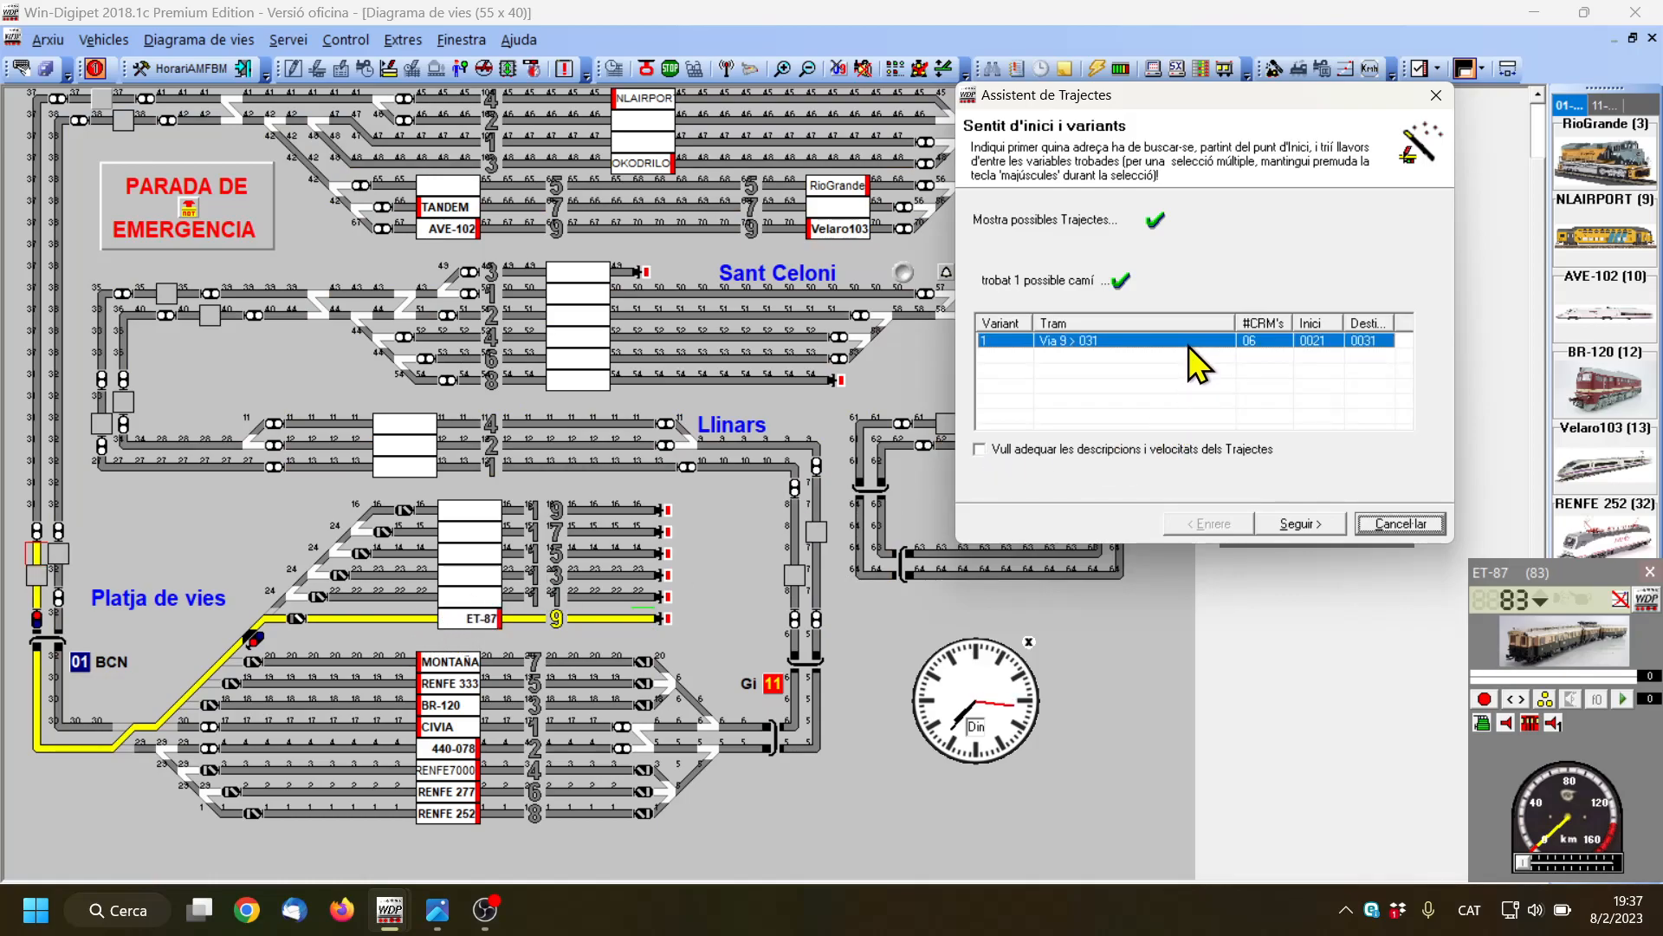
{"action": "left_click", "coordinate": [1313, 524]}
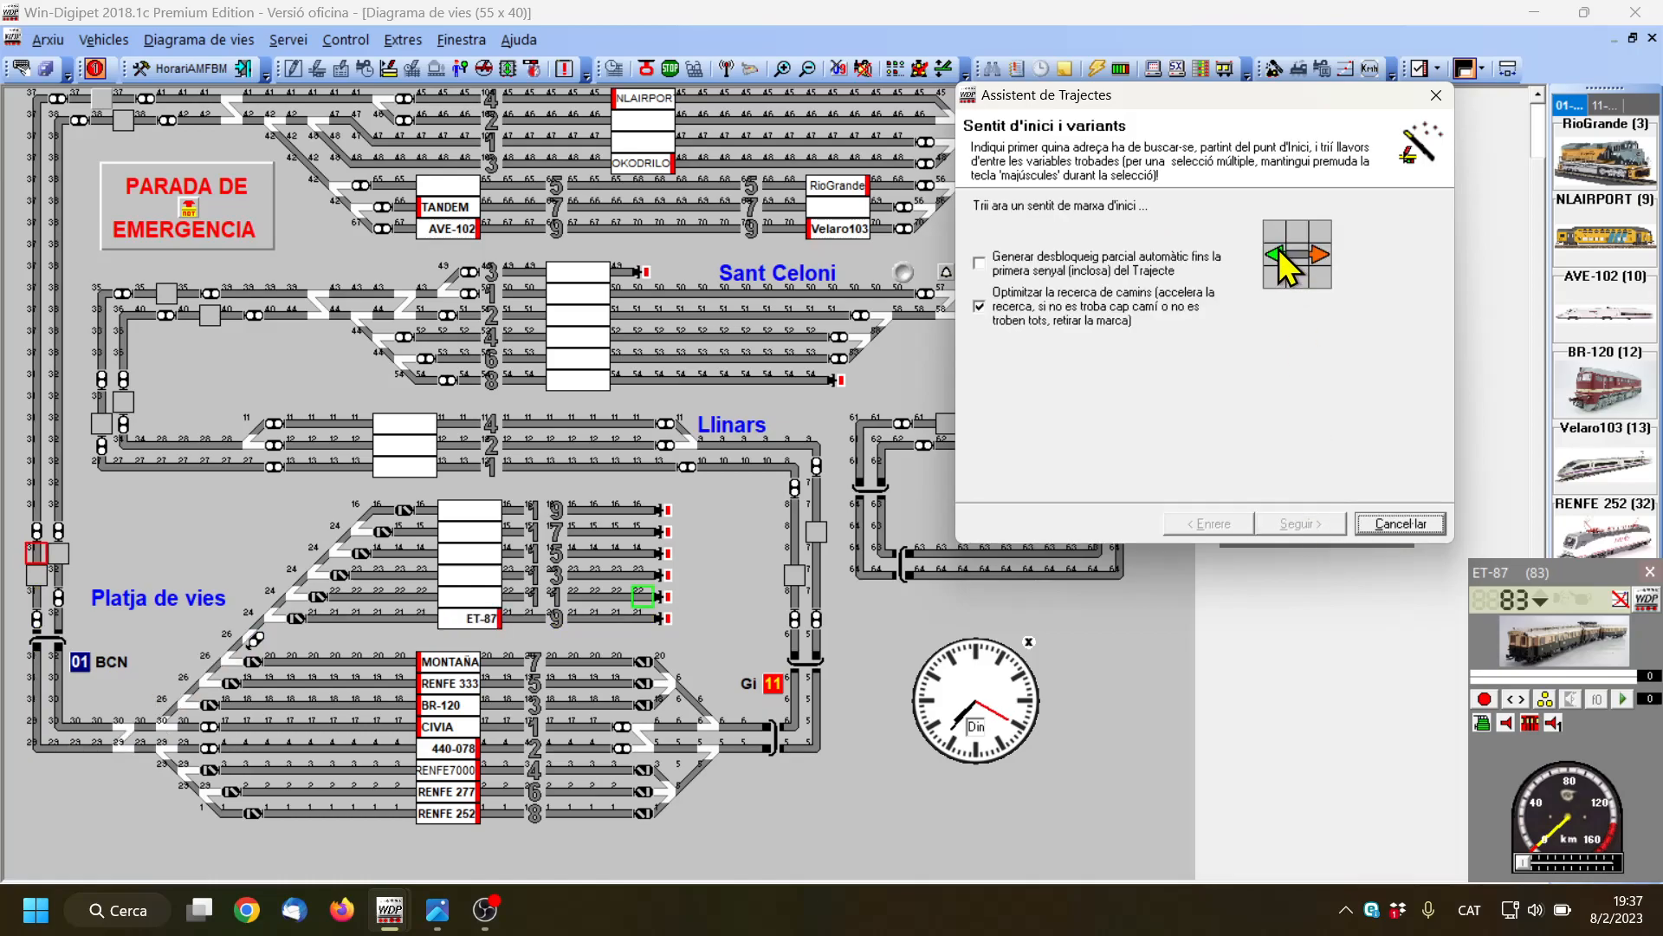
{"action": "left_click", "coordinate": [1288, 260]}
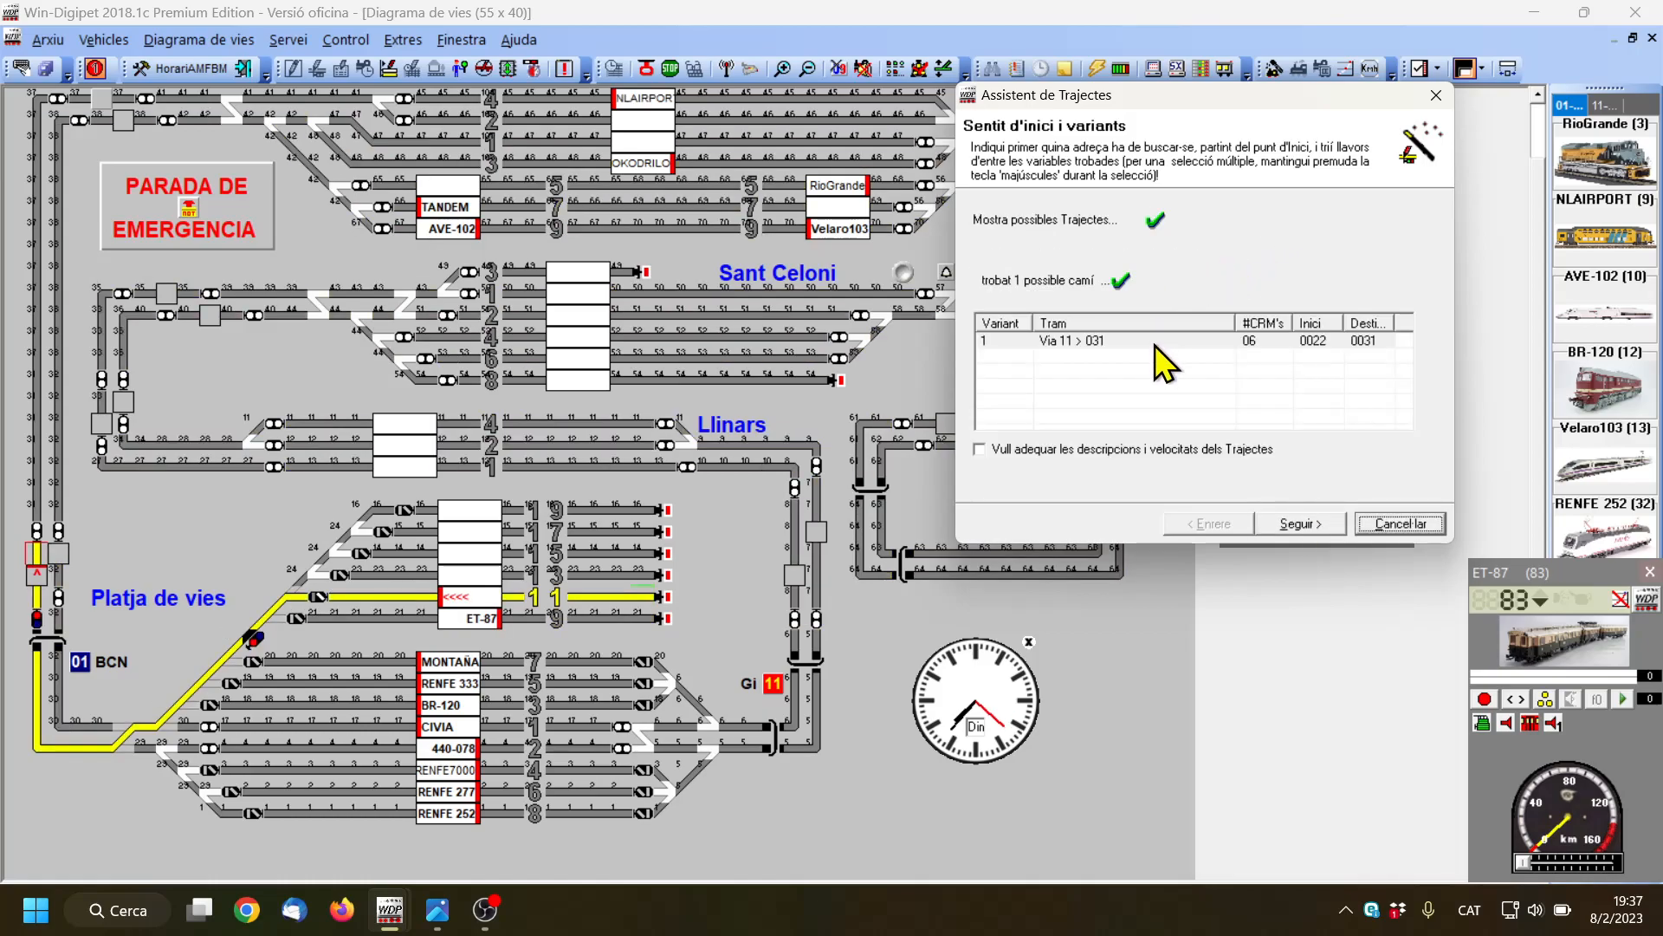
{"action": "left_click", "coordinate": [1062, 343]}
{"action": "left_click", "coordinate": [1300, 524]}
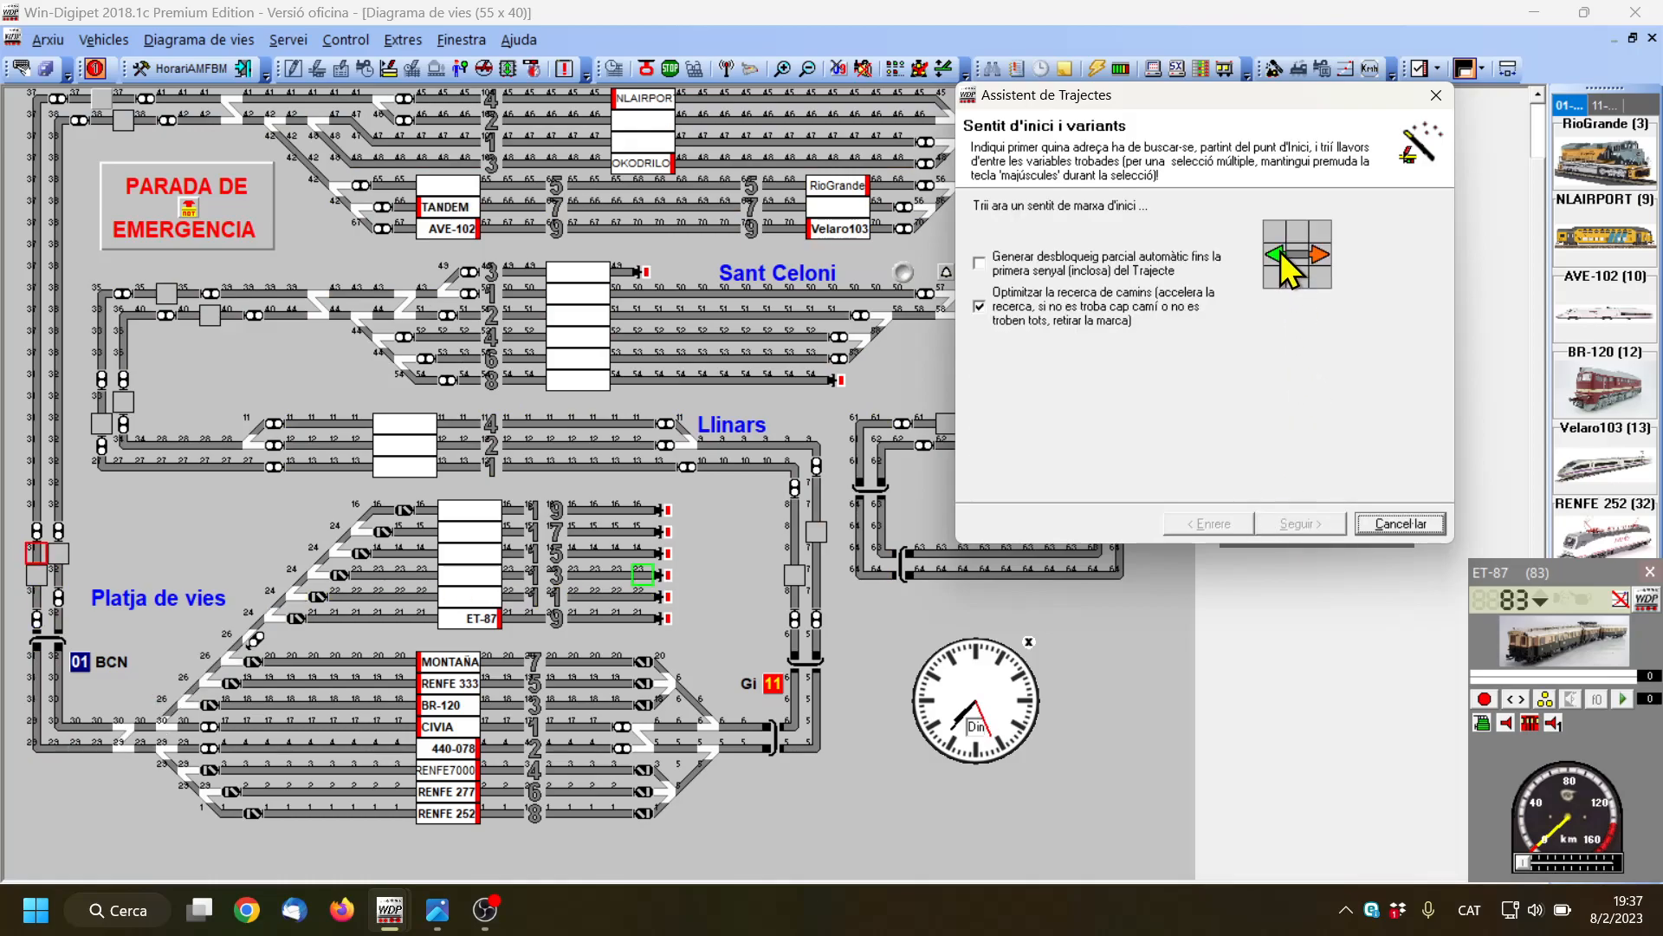
Accept the leftward exit routes from tracks 13, 15, 17 and 19 to block 031 and finish the route assistant
{"action": "left_click", "coordinate": [1282, 258]}
{"action": "left_click", "coordinate": [1208, 341]}
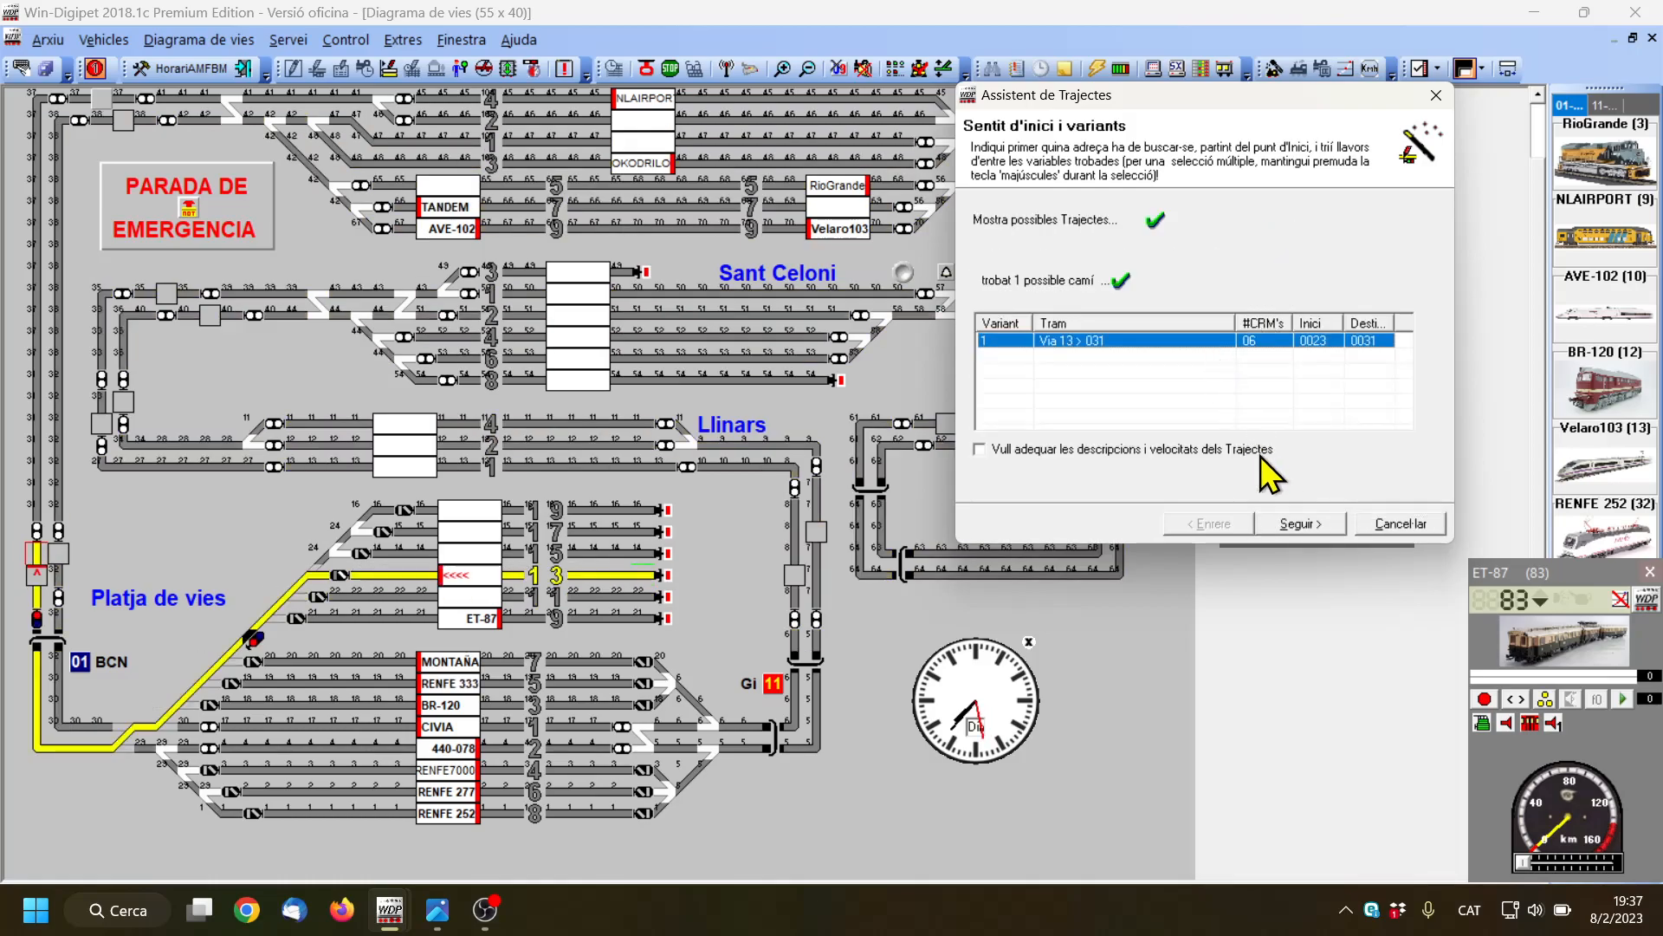
{"action": "left_click", "coordinate": [1291, 524]}
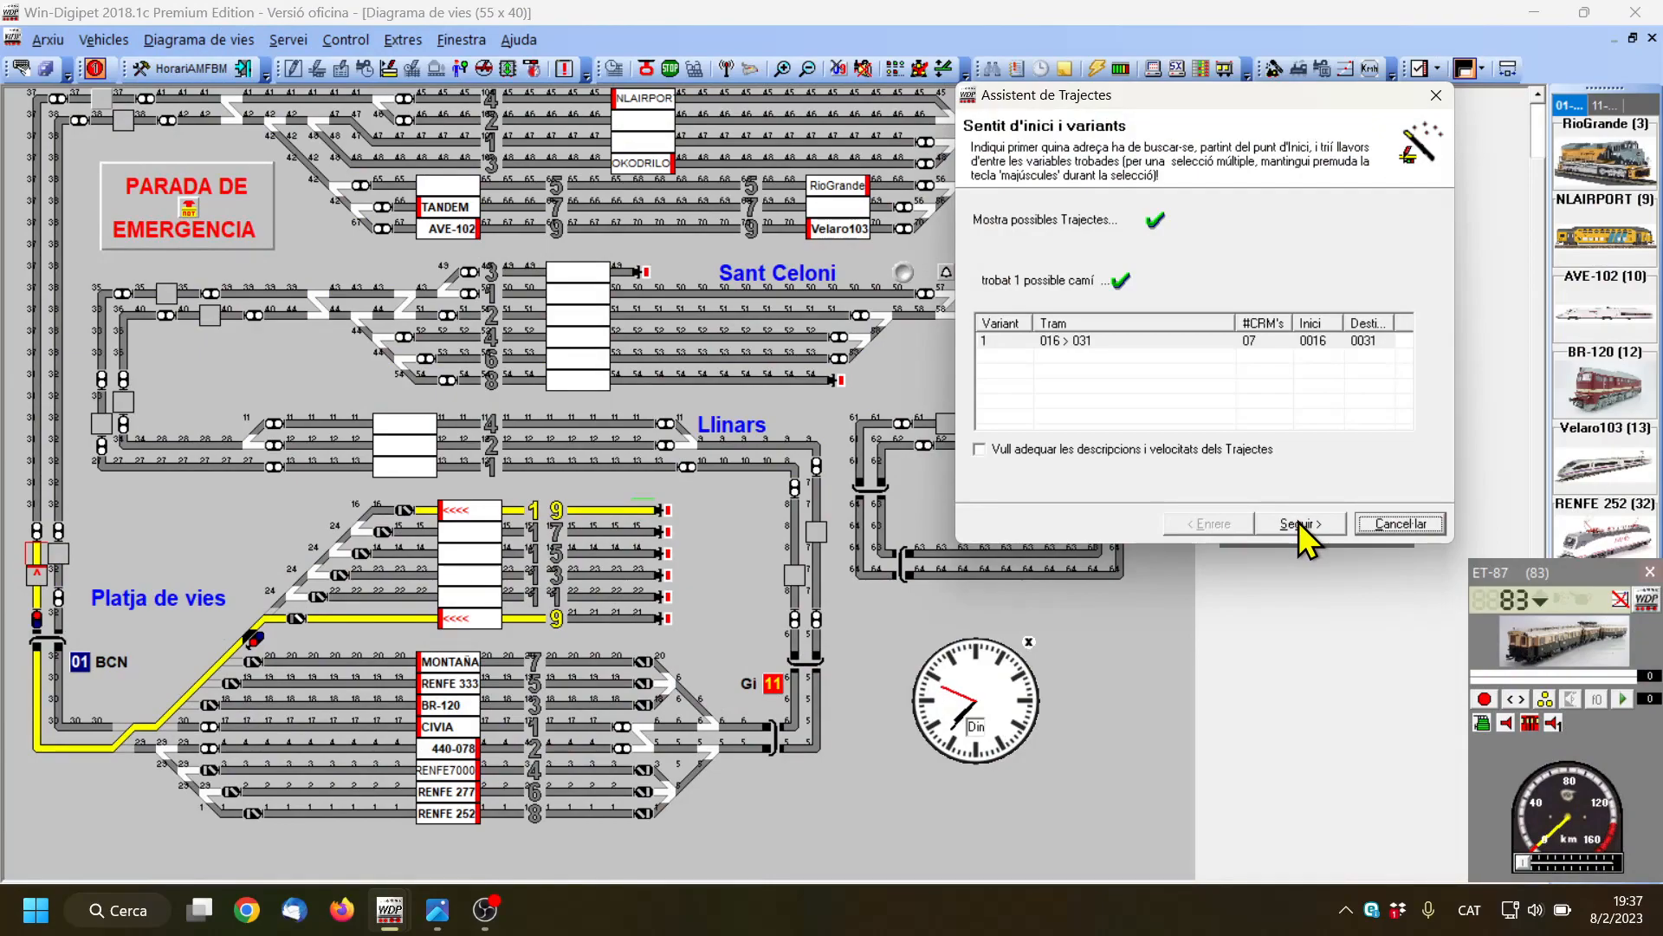
{"action": "left_click", "coordinate": [1300, 524]}
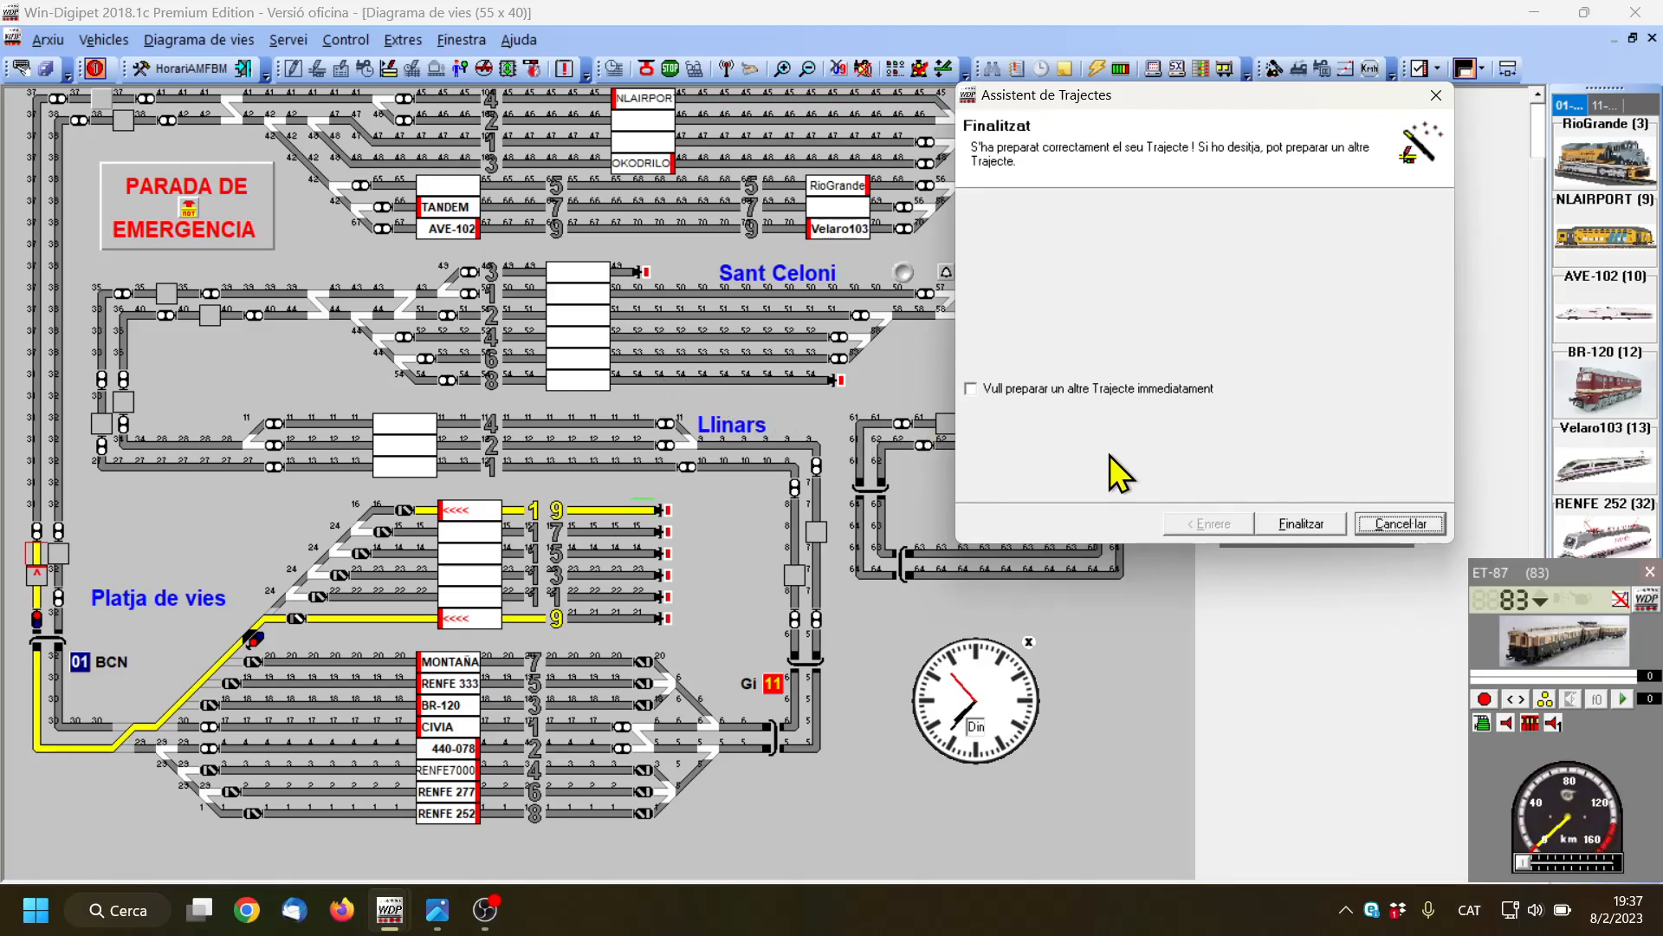
{"action": "left_click", "coordinate": [1300, 524]}
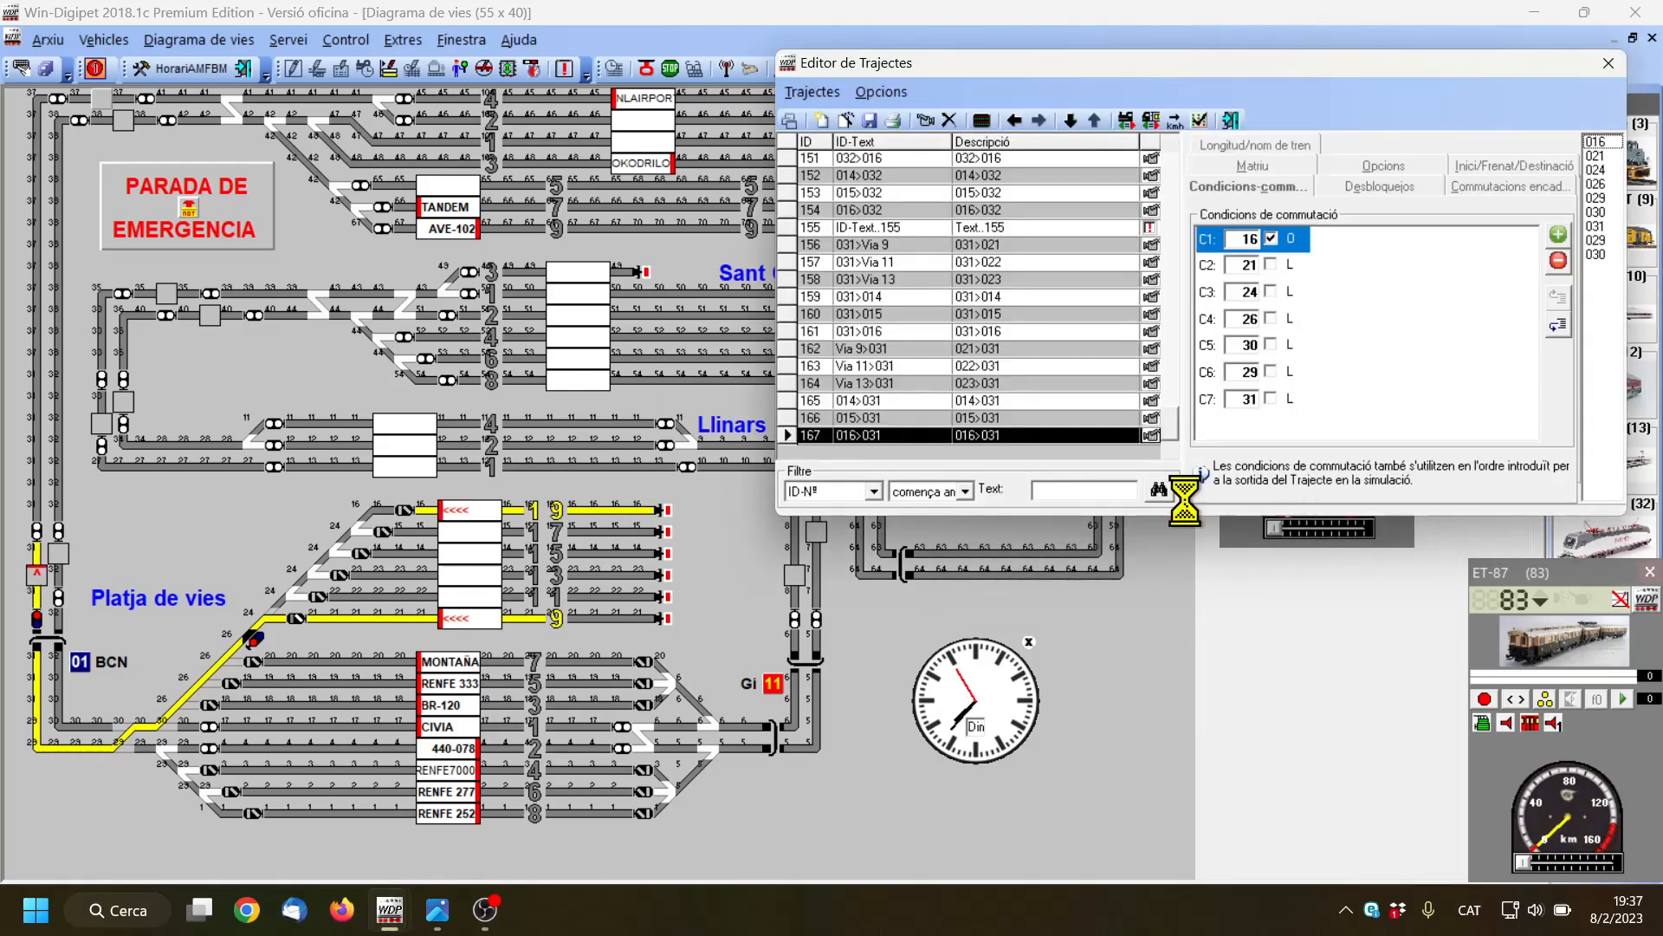
Clear the contact numbers of switching conditions C1 to C7 in route 167, 016>031
{"action": "left_click", "coordinate": [869, 436]}
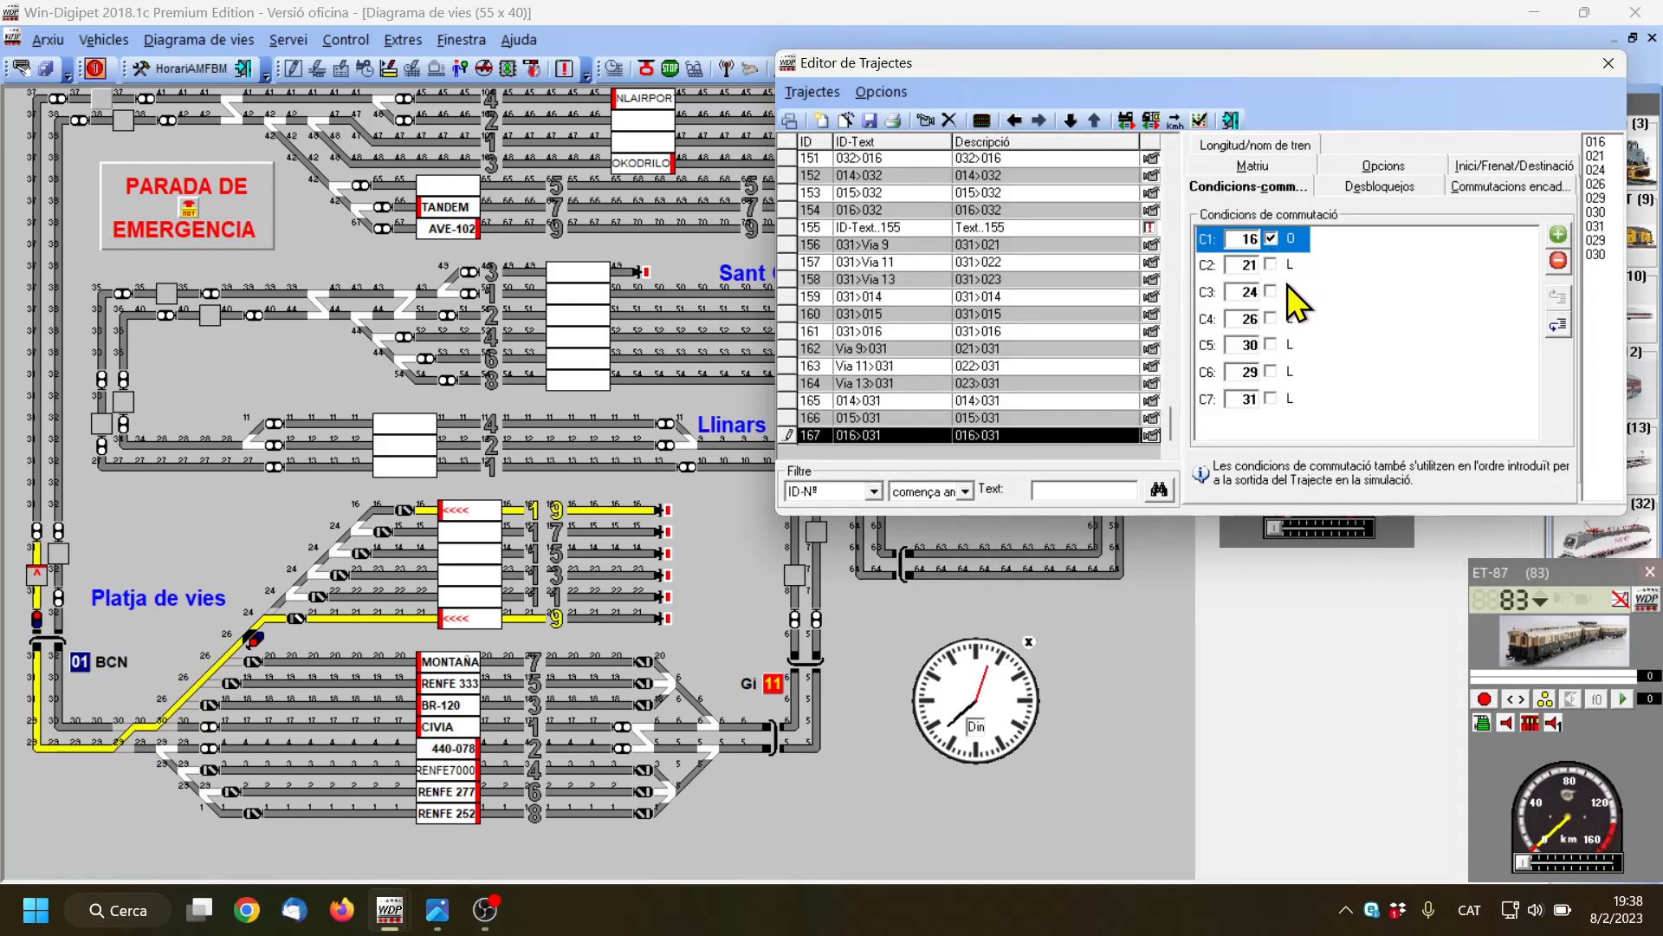
{"action": "left_click", "coordinate": [1241, 240]}
{"action": "key", "text": "Delete"}
{"action": "left_click", "coordinate": [1241, 263]}
{"action": "left_click", "coordinate": [1244, 292]}
{"action": "key", "text": "Delete"}
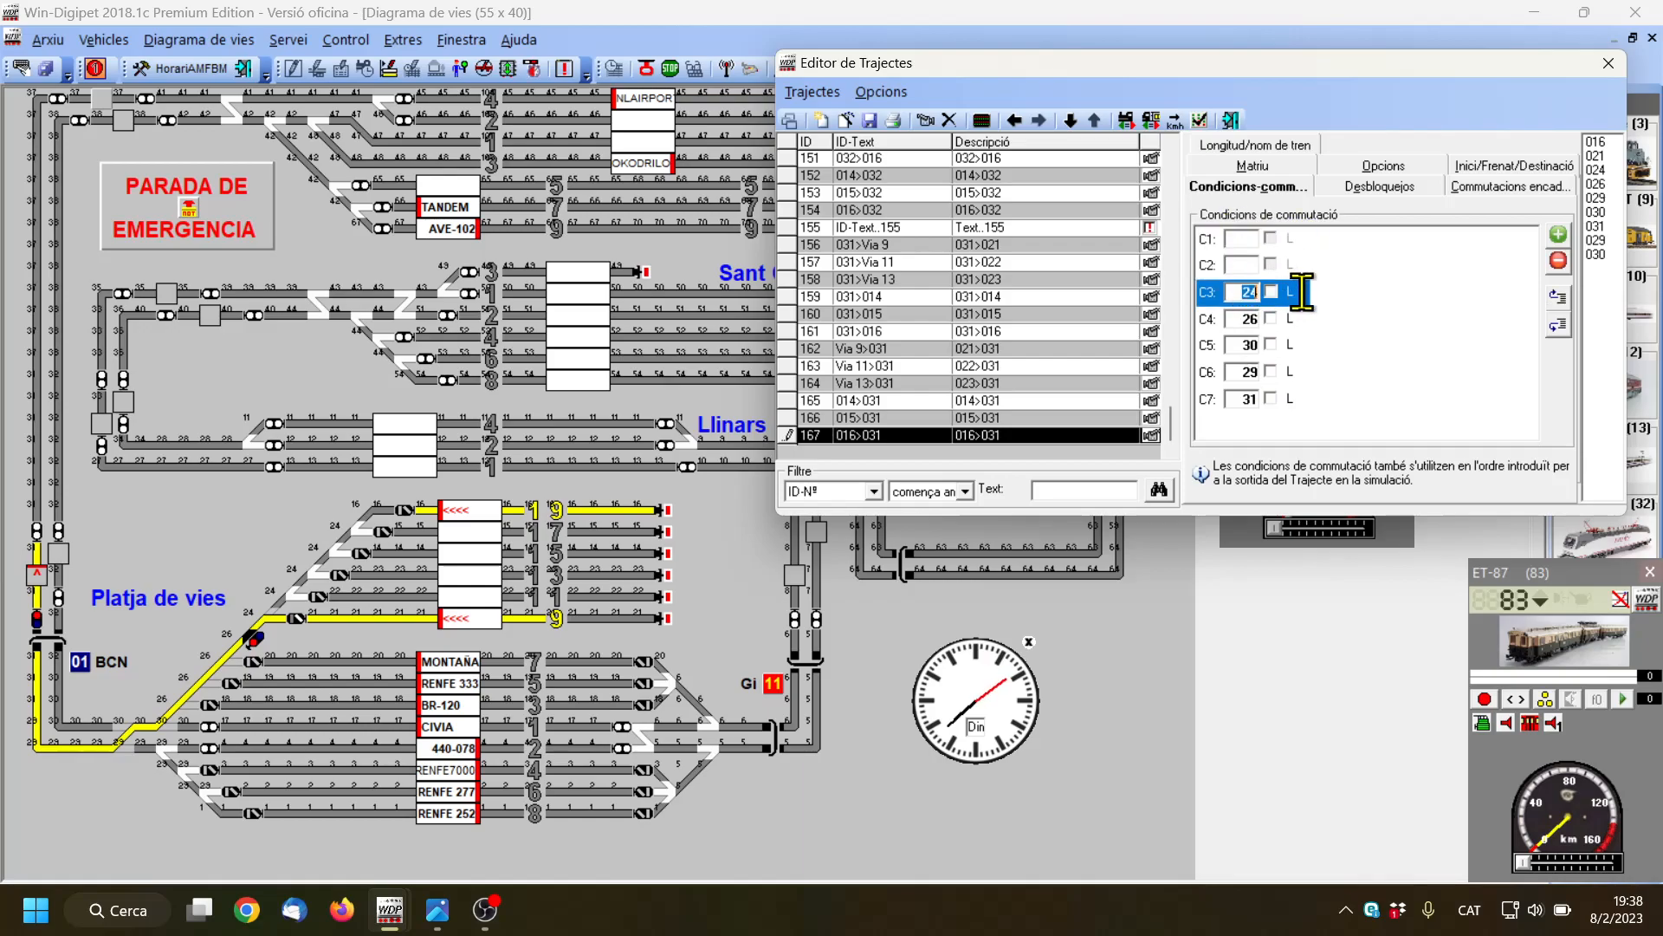
{"action": "left_click", "coordinate": [1245, 319]}
{"action": "key", "text": "Delete"}
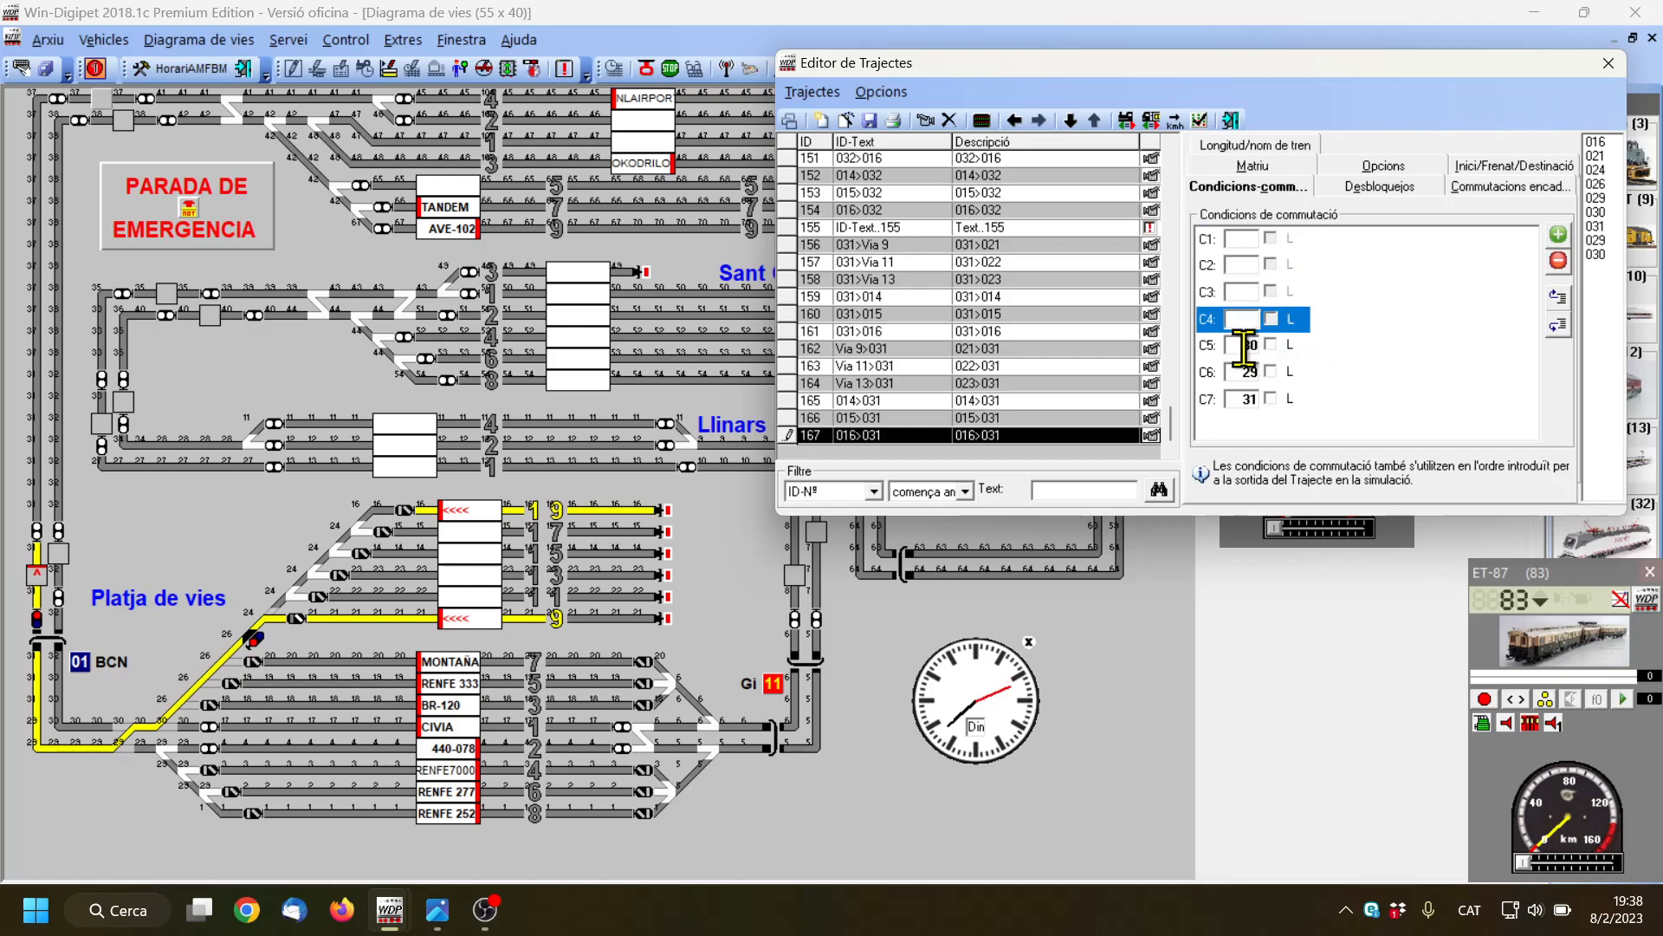
{"action": "left_click", "coordinate": [1243, 345]}
{"action": "key", "text": "Delete"}
{"action": "left_click", "coordinate": [1246, 372]}
{"action": "key", "text": "Delete"}
{"action": "left_click", "coordinate": [1245, 400]}
{"action": "key", "text": "Delete"}
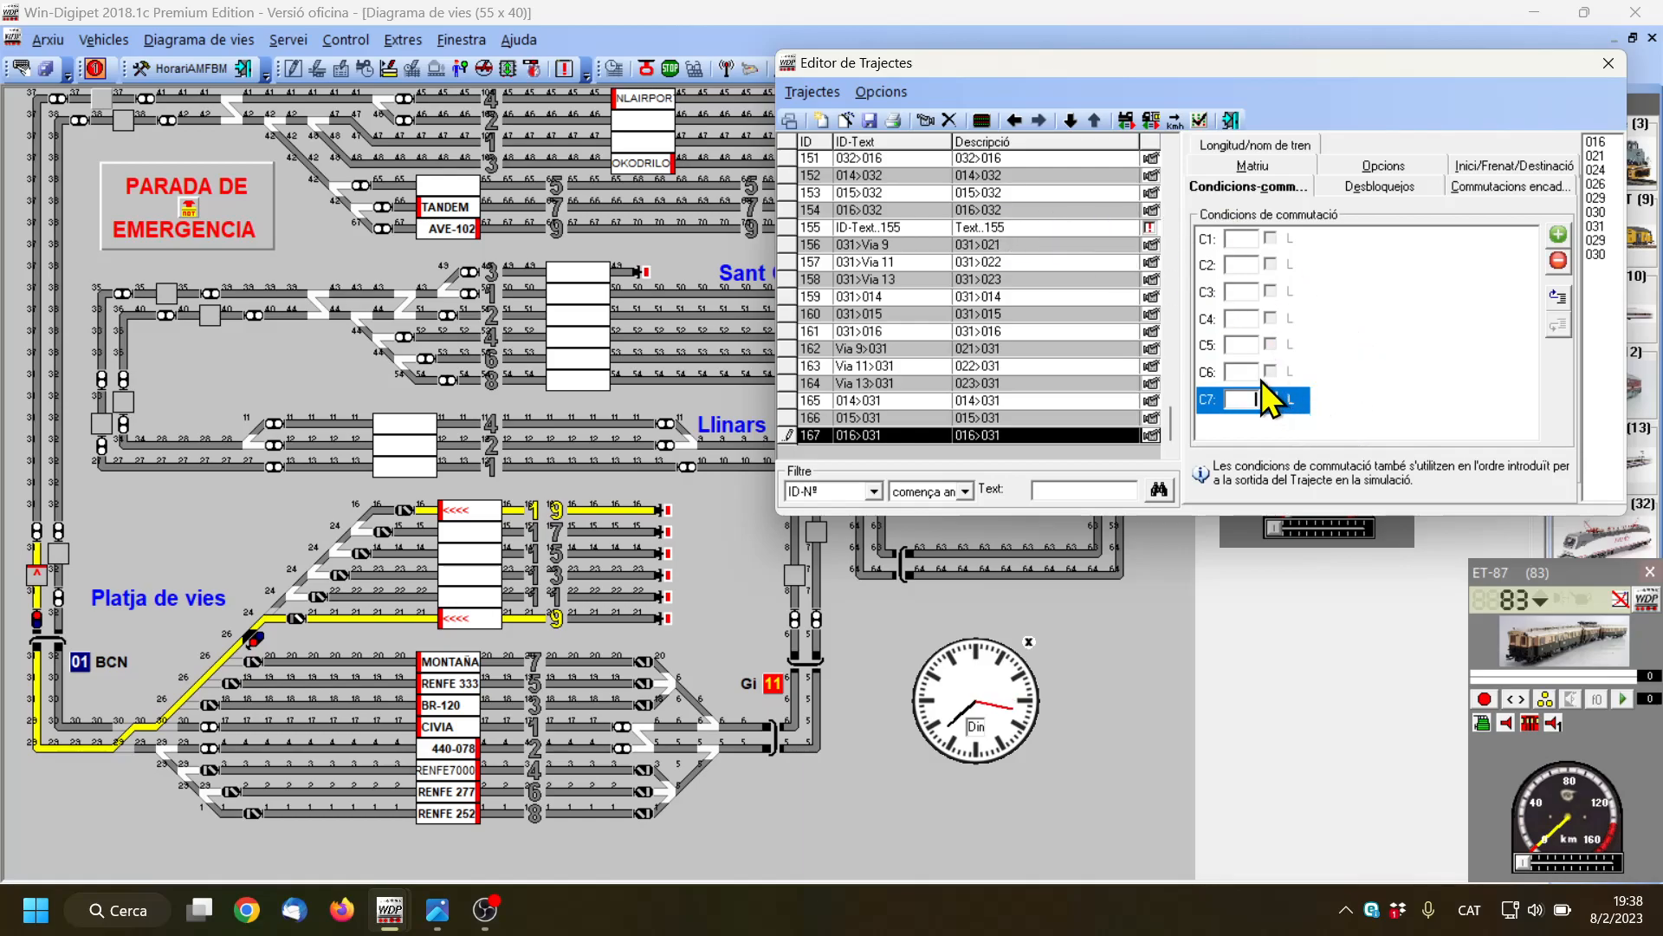
Save the changes, then restart the recording of route 016>031 and draw it along track 19 to its signal
{"action": "left_click", "coordinate": [944, 126]}
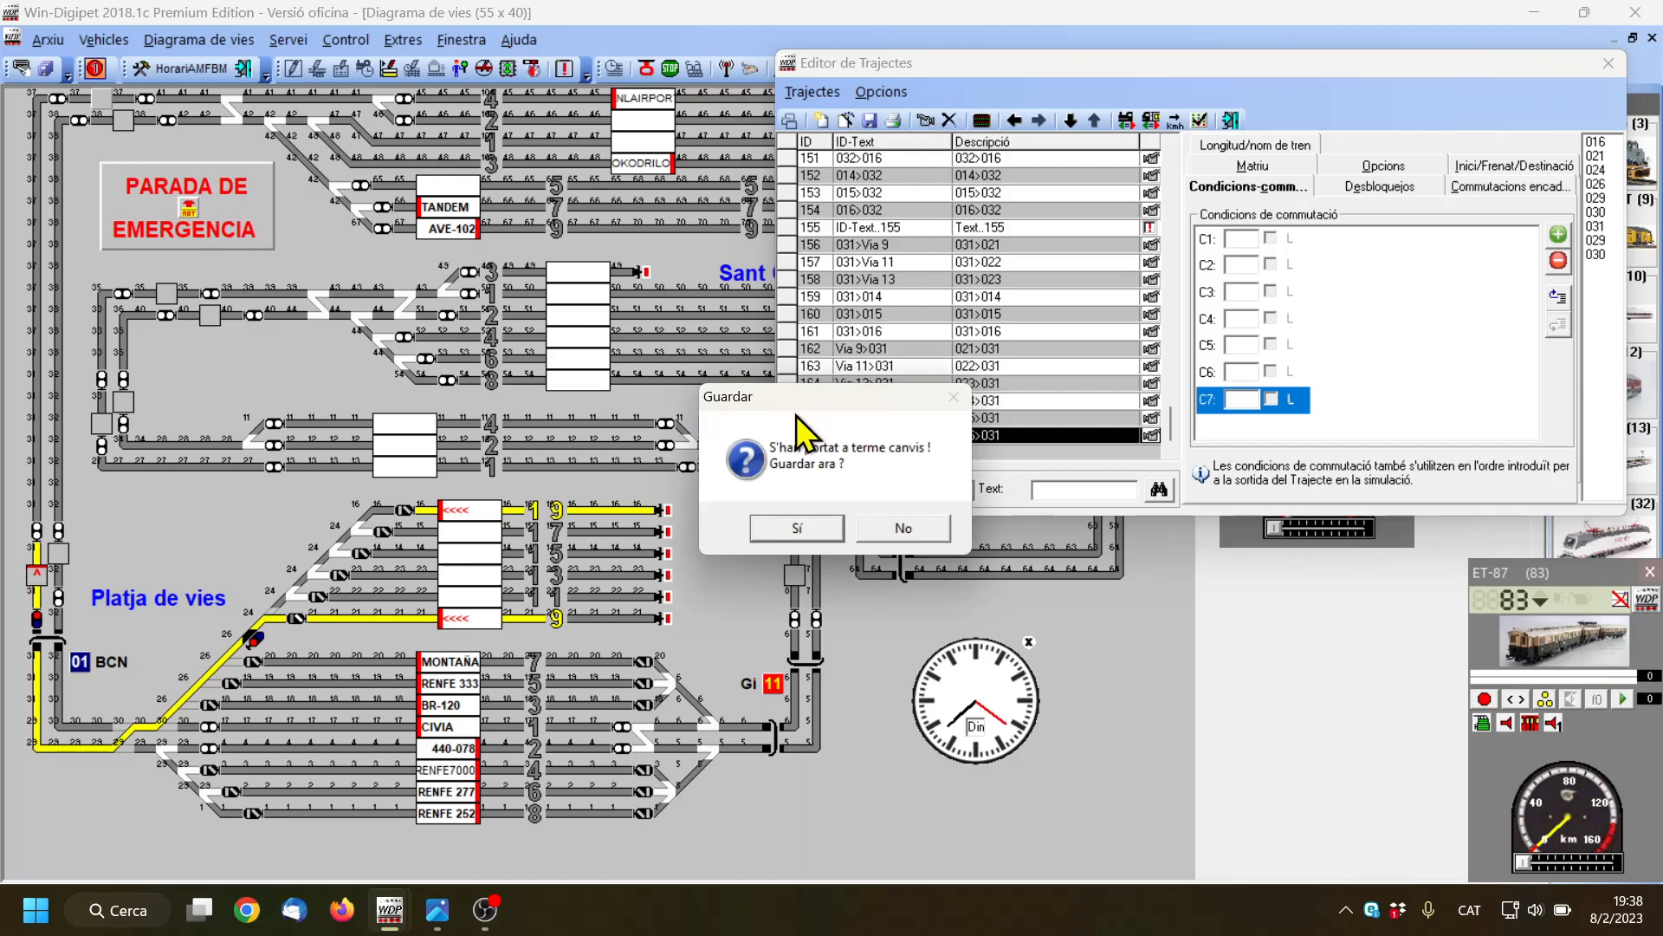
{"action": "left_click", "coordinate": [804, 523]}
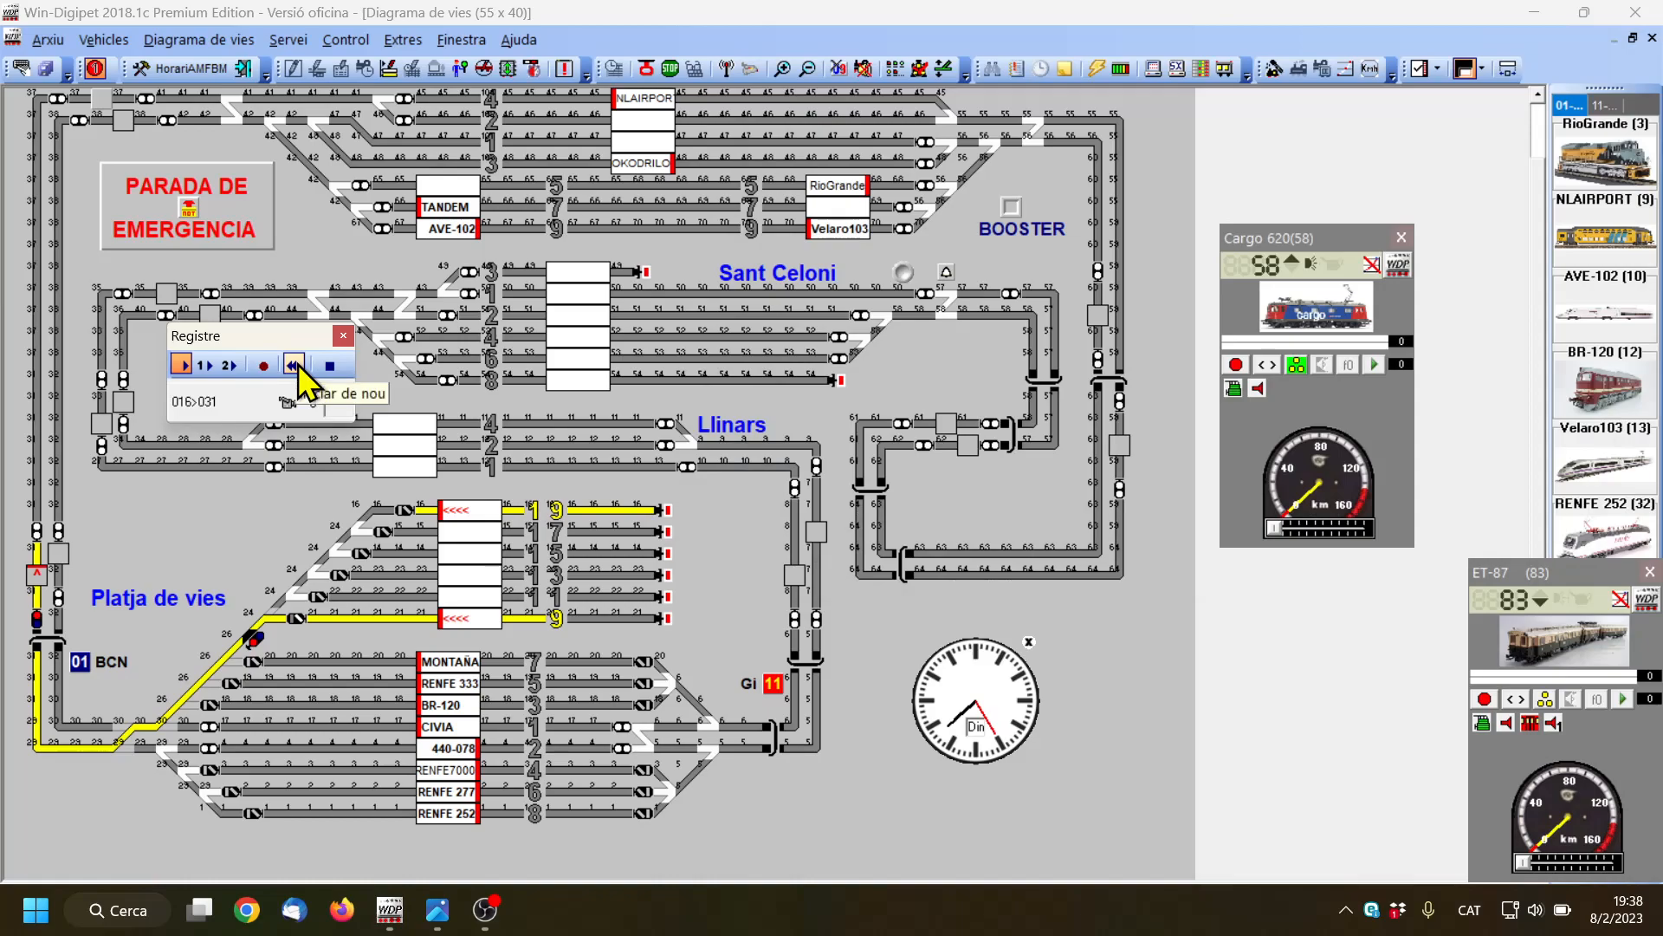
{"action": "left_click_drag", "start_coordinate": [643, 510], "coordinate": [453, 507]}
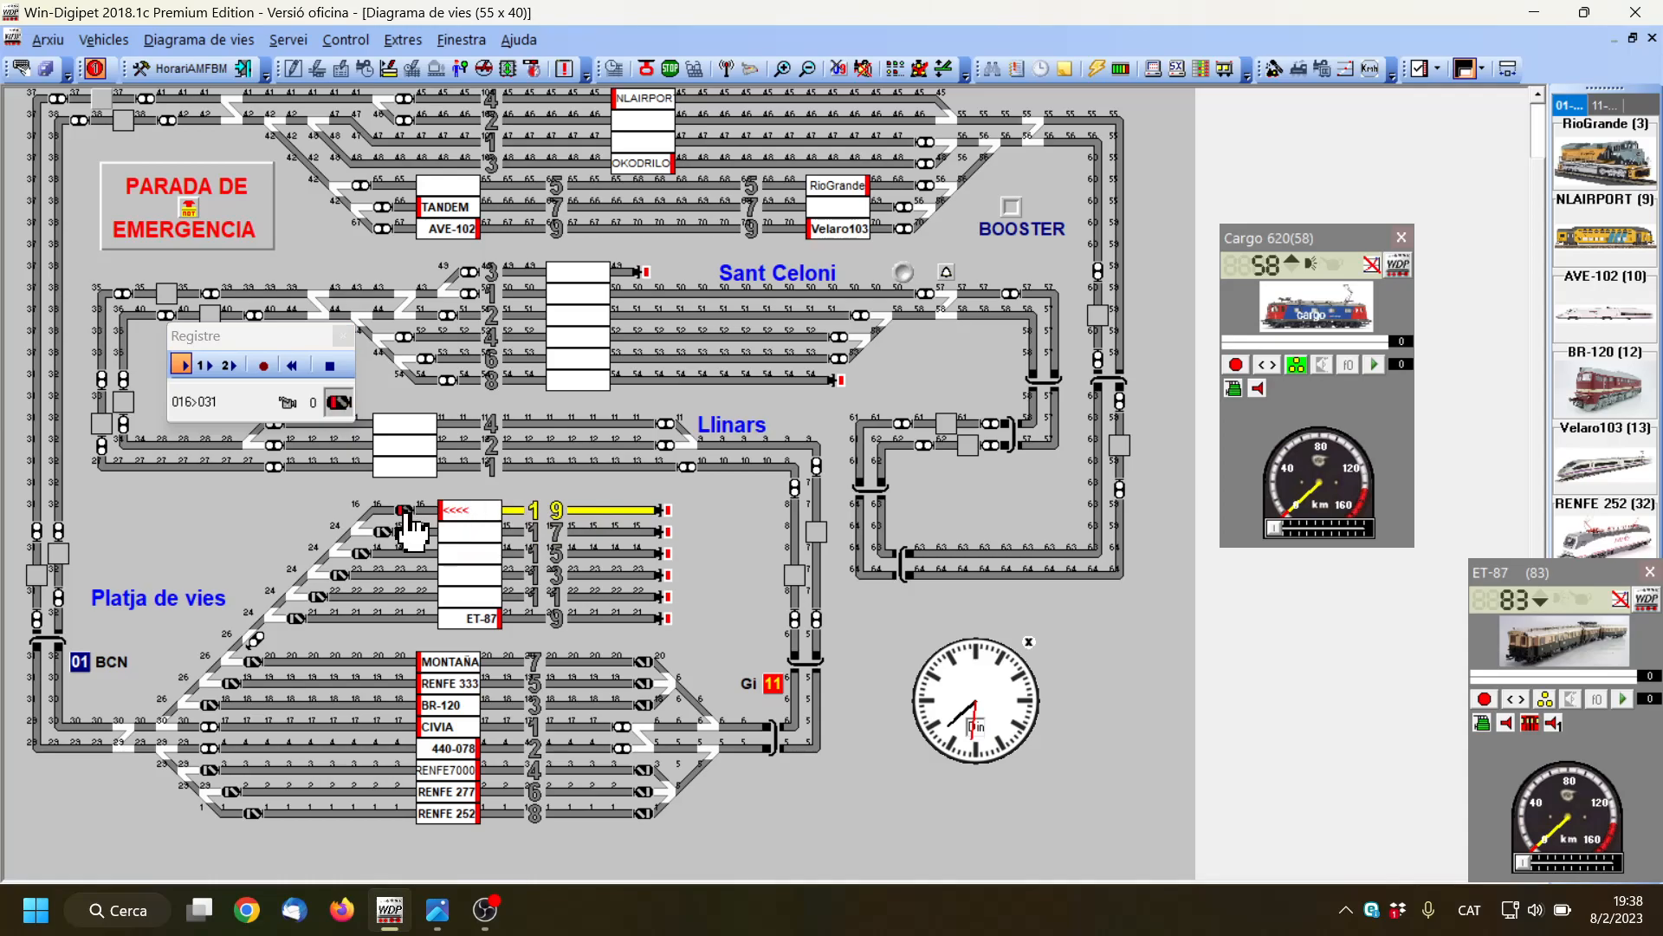
{"action": "left_click", "coordinate": [404, 511]}
Extend the route from the track 19 signal down the diagonal through the turnouts, including the shared exit signal
{"action": "left_click", "coordinate": [357, 527]}
{"action": "left_click", "coordinate": [353, 529]}
{"action": "left_click", "coordinate": [333, 552]}
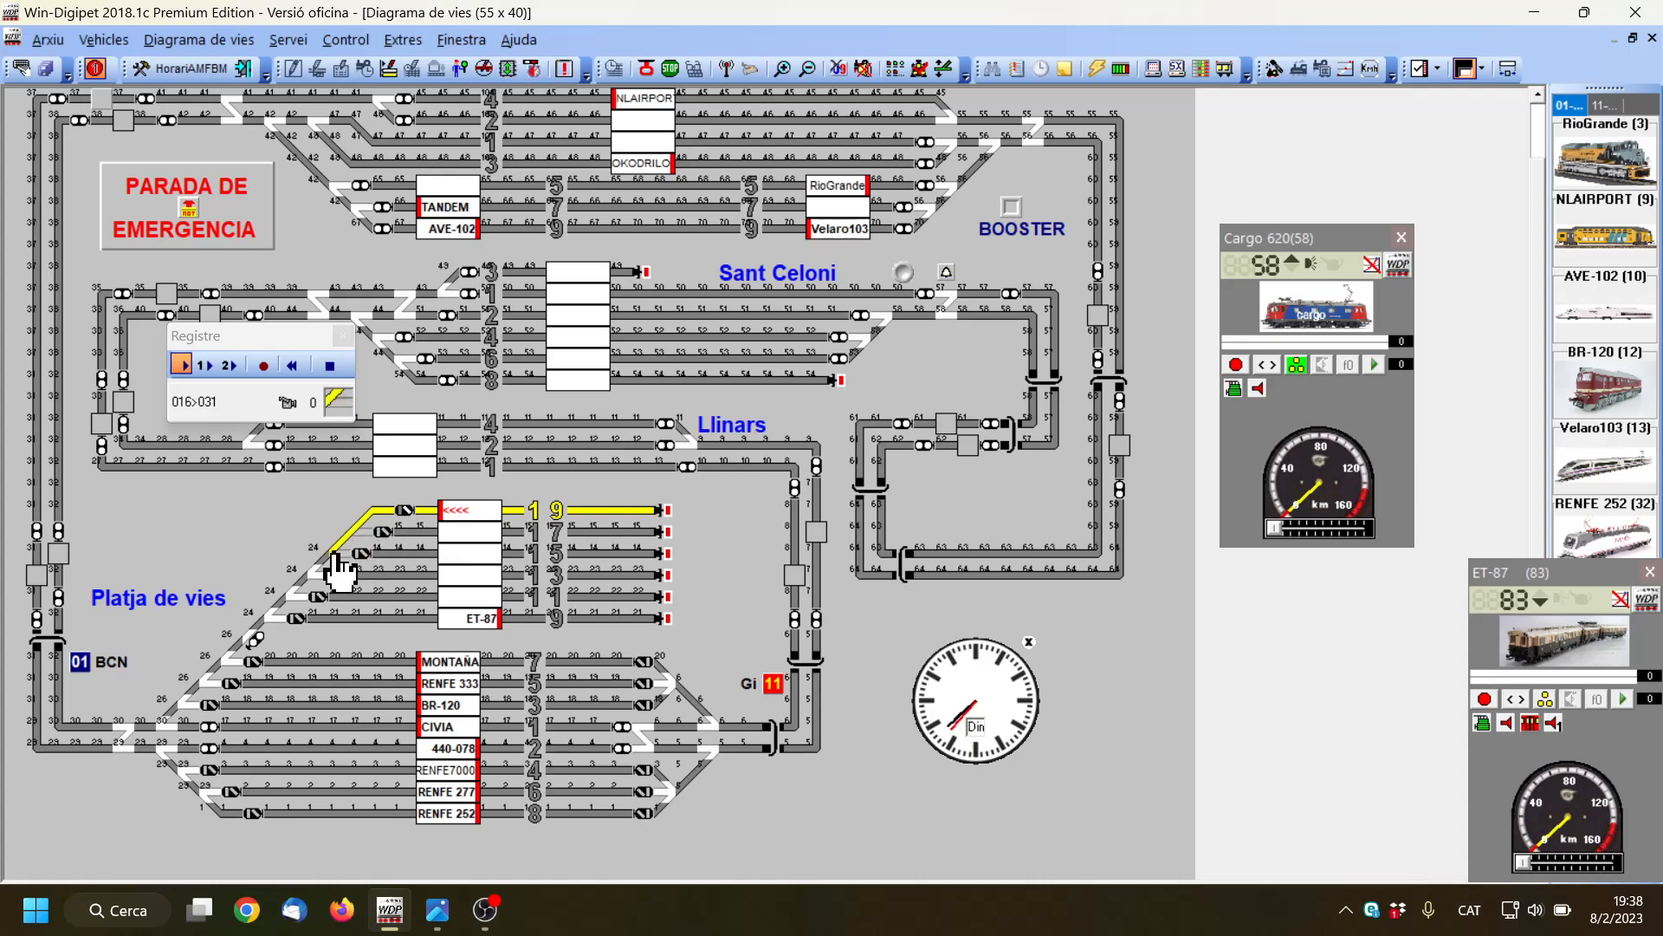
{"action": "left_click", "coordinate": [324, 559]}
{"action": "left_click", "coordinate": [316, 570]}
{"action": "left_click", "coordinate": [304, 581]}
{"action": "left_click", "coordinate": [290, 596]}
{"action": "left_click", "coordinate": [283, 605]}
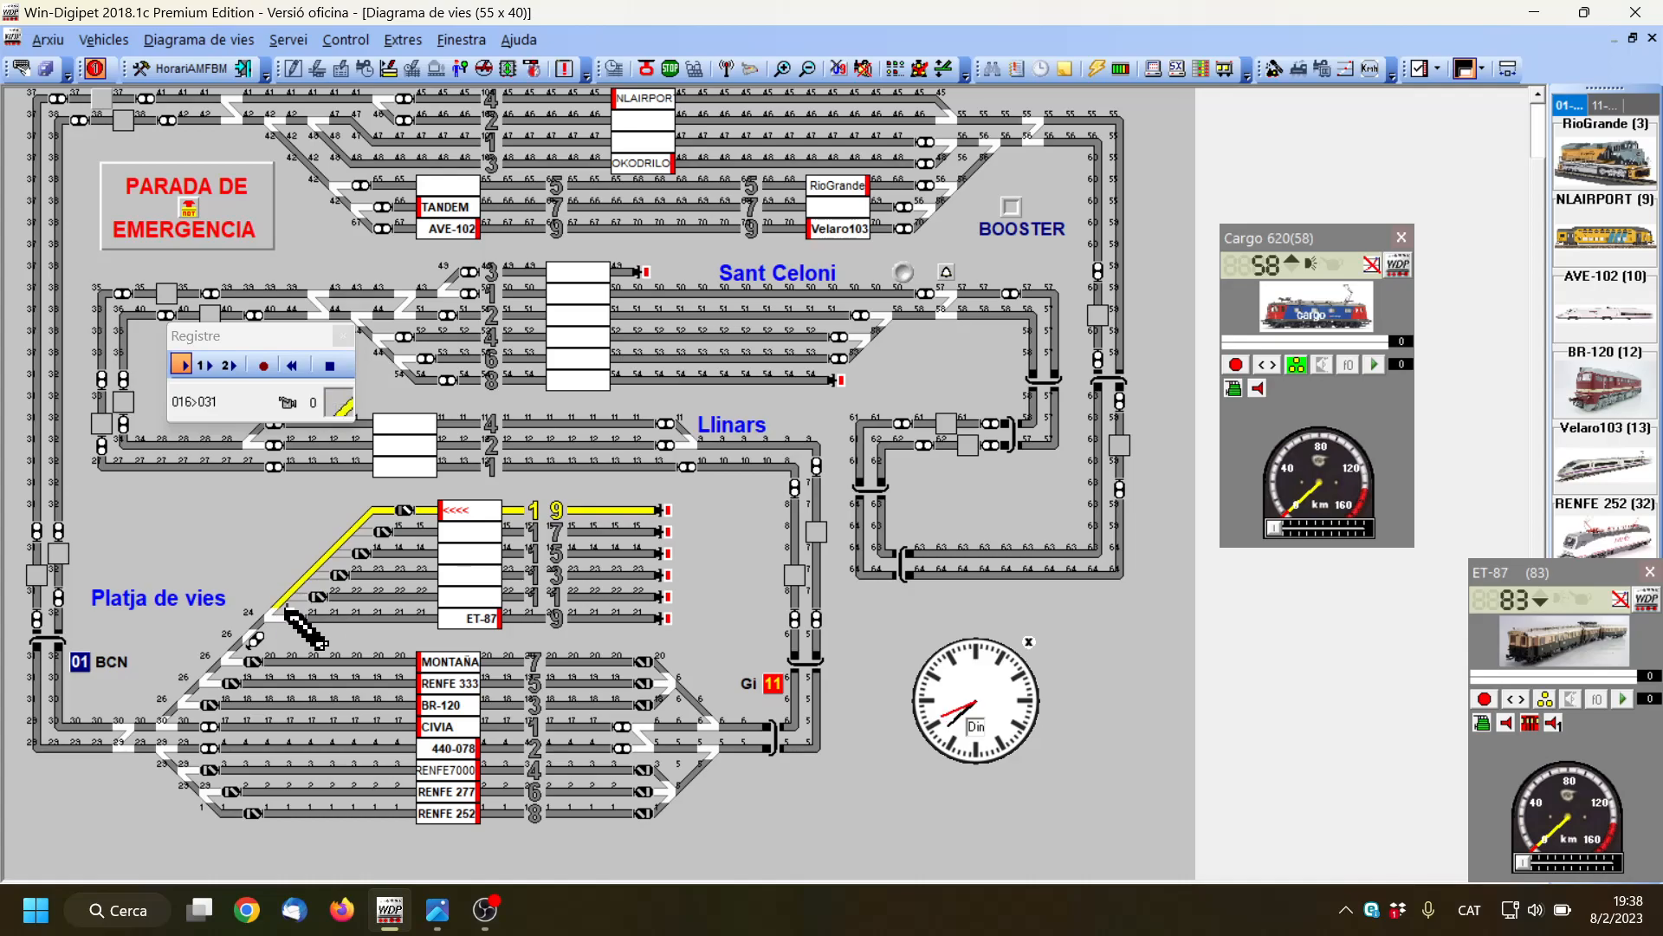
{"action": "left_click", "coordinate": [271, 614]}
{"action": "left_click", "coordinate": [263, 625]}
{"action": "left_click", "coordinate": [251, 640]}
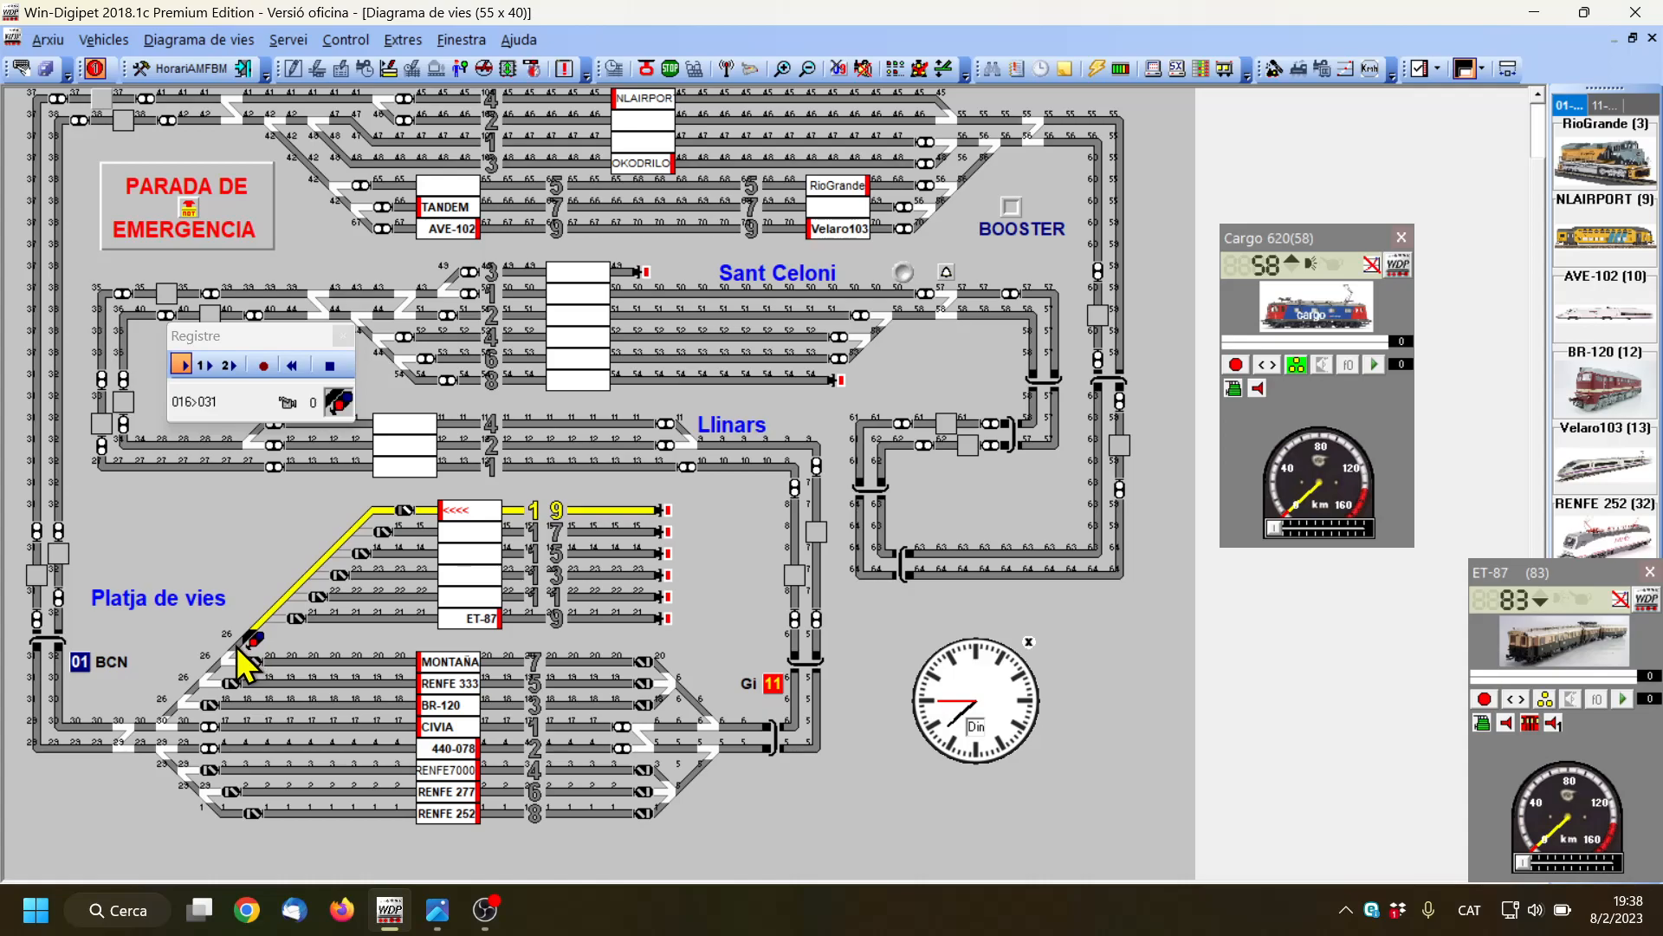
{"action": "left_click", "coordinate": [256, 640]}
Continue the route from the shared exit signal down the diagonal and onto the upper main track to its left-hand corner
{"action": "left_click", "coordinate": [213, 668]}
{"action": "left_click", "coordinate": [207, 676]}
{"action": "left_click", "coordinate": [192, 689]}
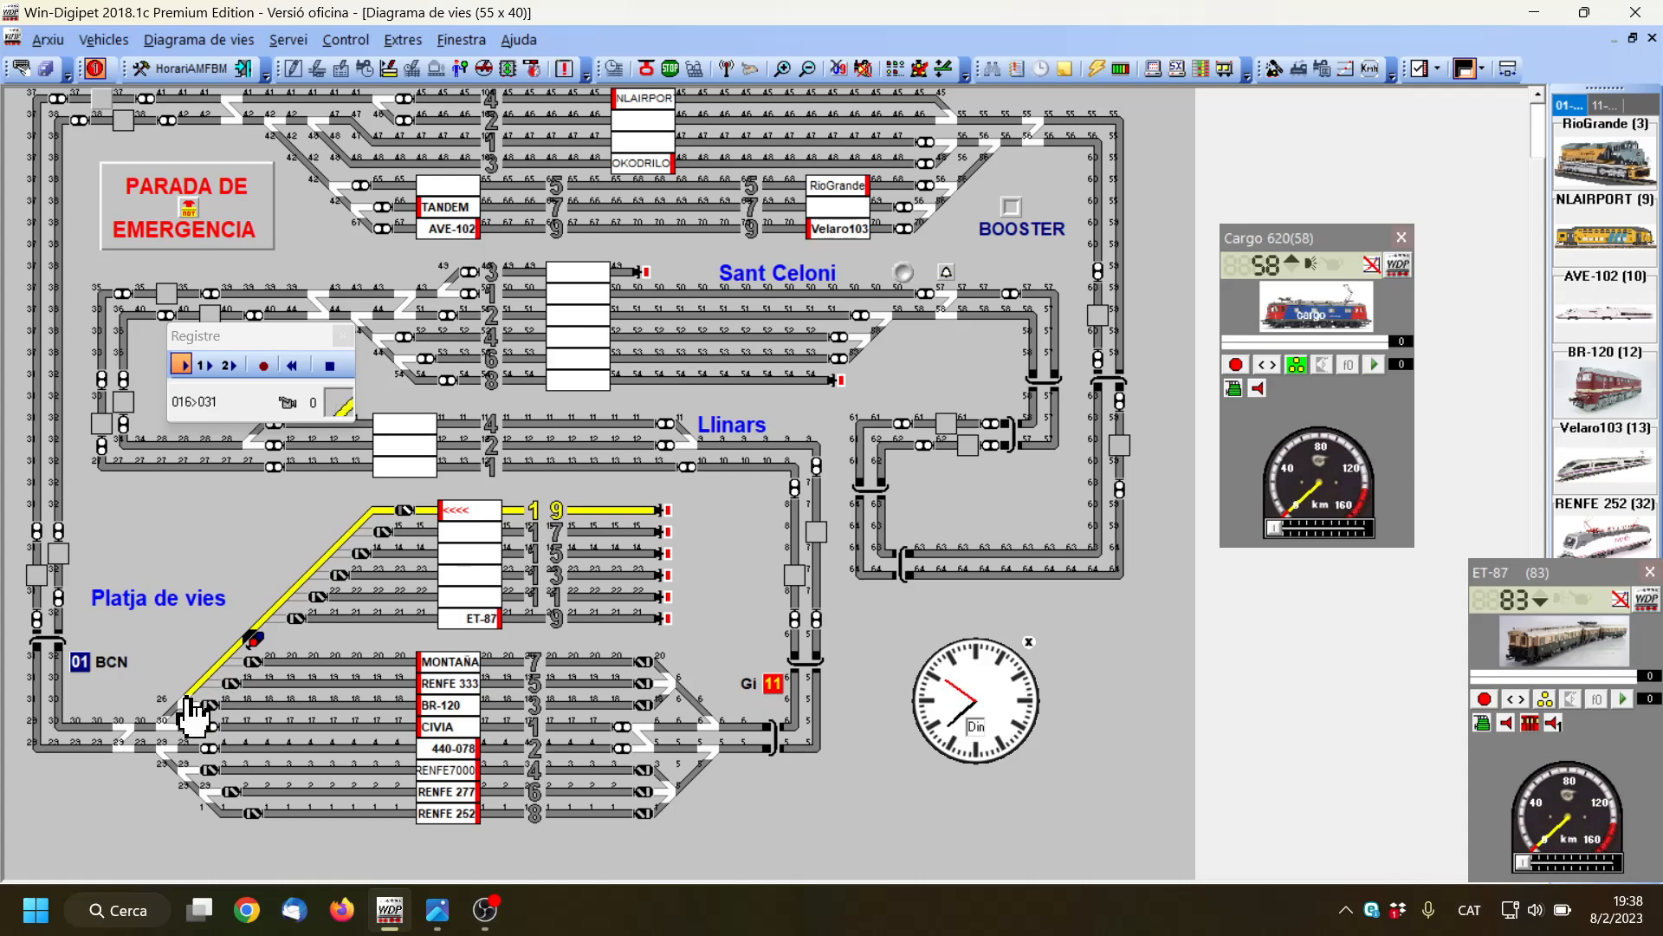
{"action": "left_click", "coordinate": [172, 715]}
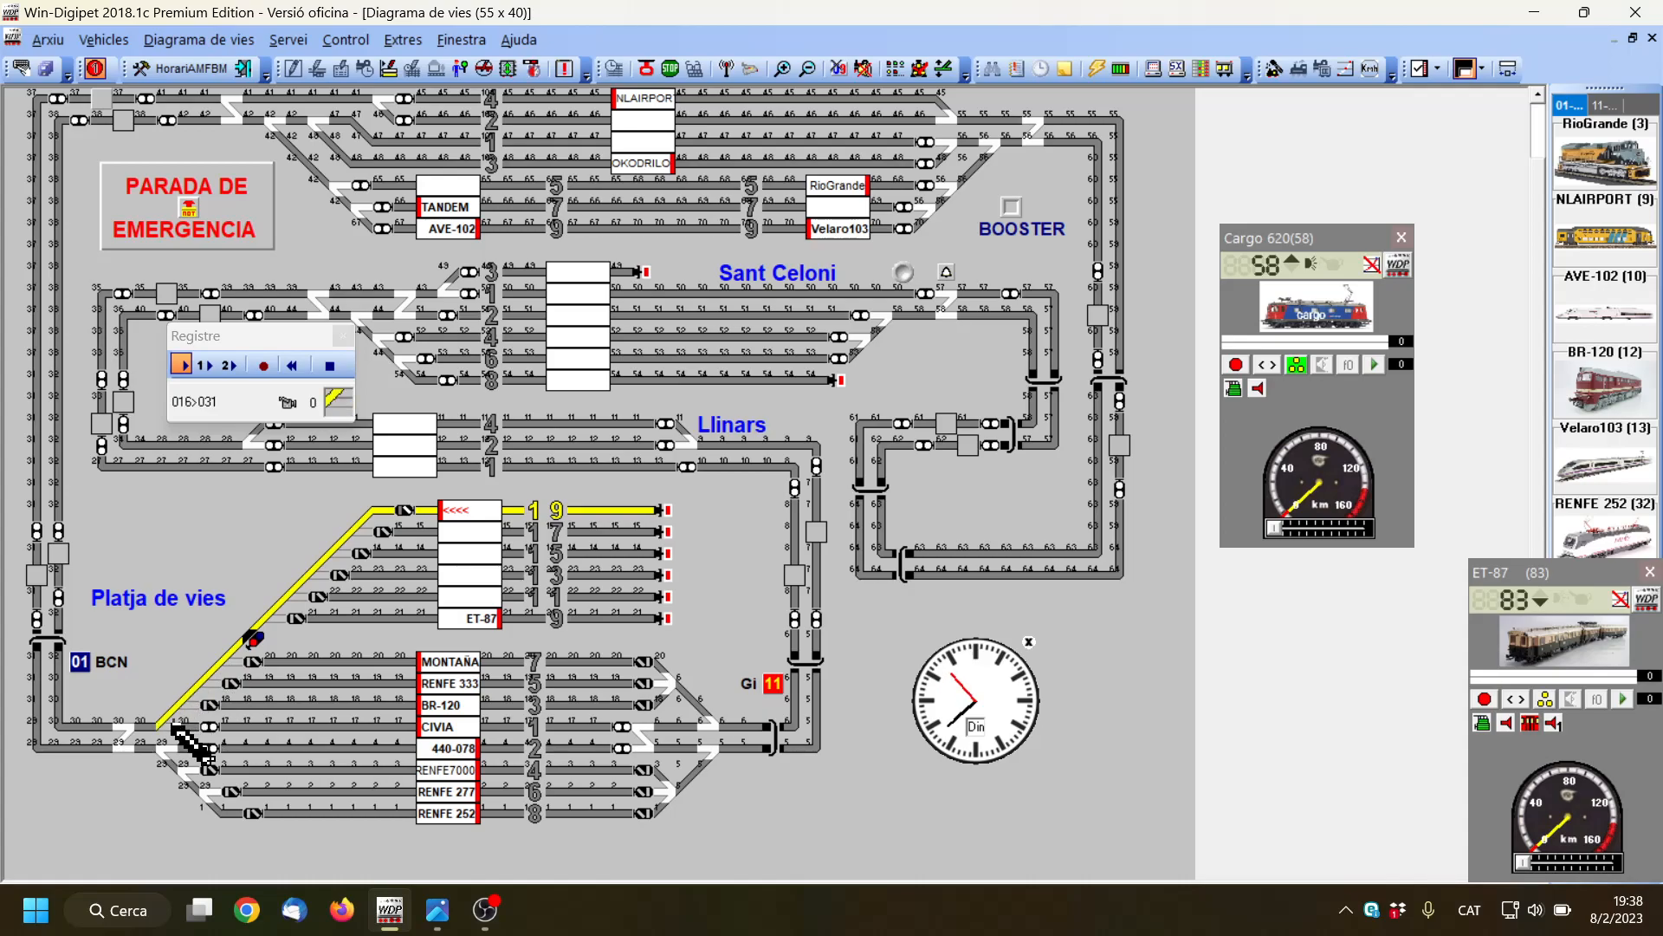
{"action": "left_click", "coordinate": [130, 732]}
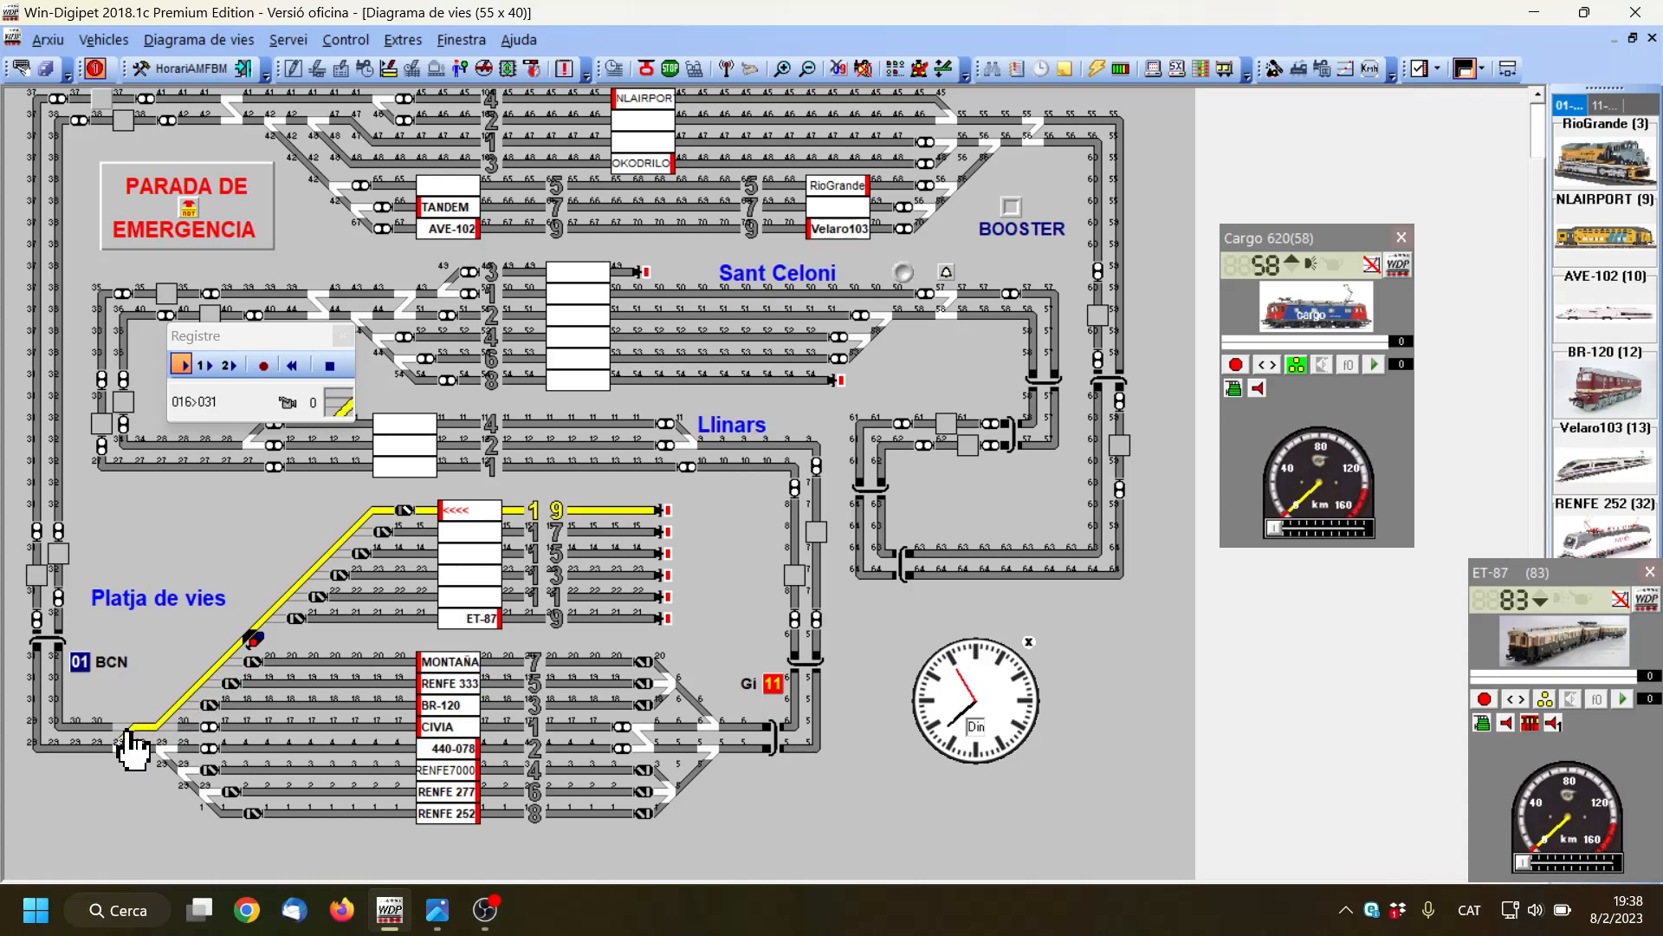
{"action": "left_click", "coordinate": [71, 727]}
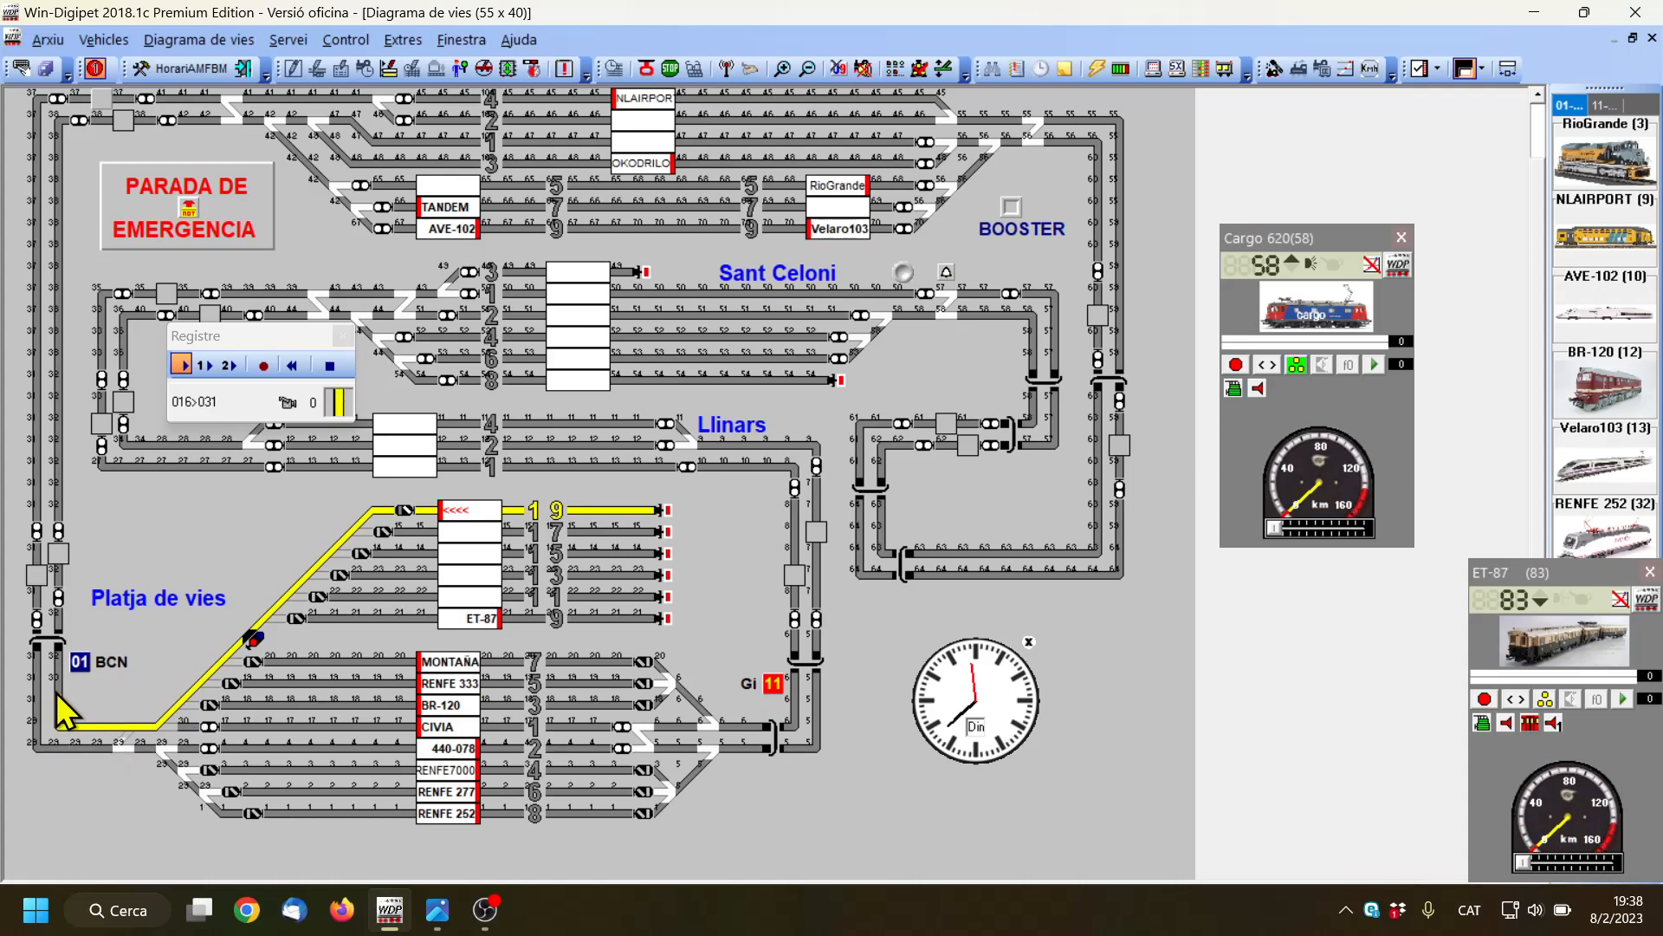
Extend the route from the corner up the inner vertical track through the block's signals, including its train number field
{"action": "left_click", "coordinate": [63, 698]}
{"action": "left_click", "coordinate": [61, 615]}
{"action": "left_click", "coordinate": [61, 601]}
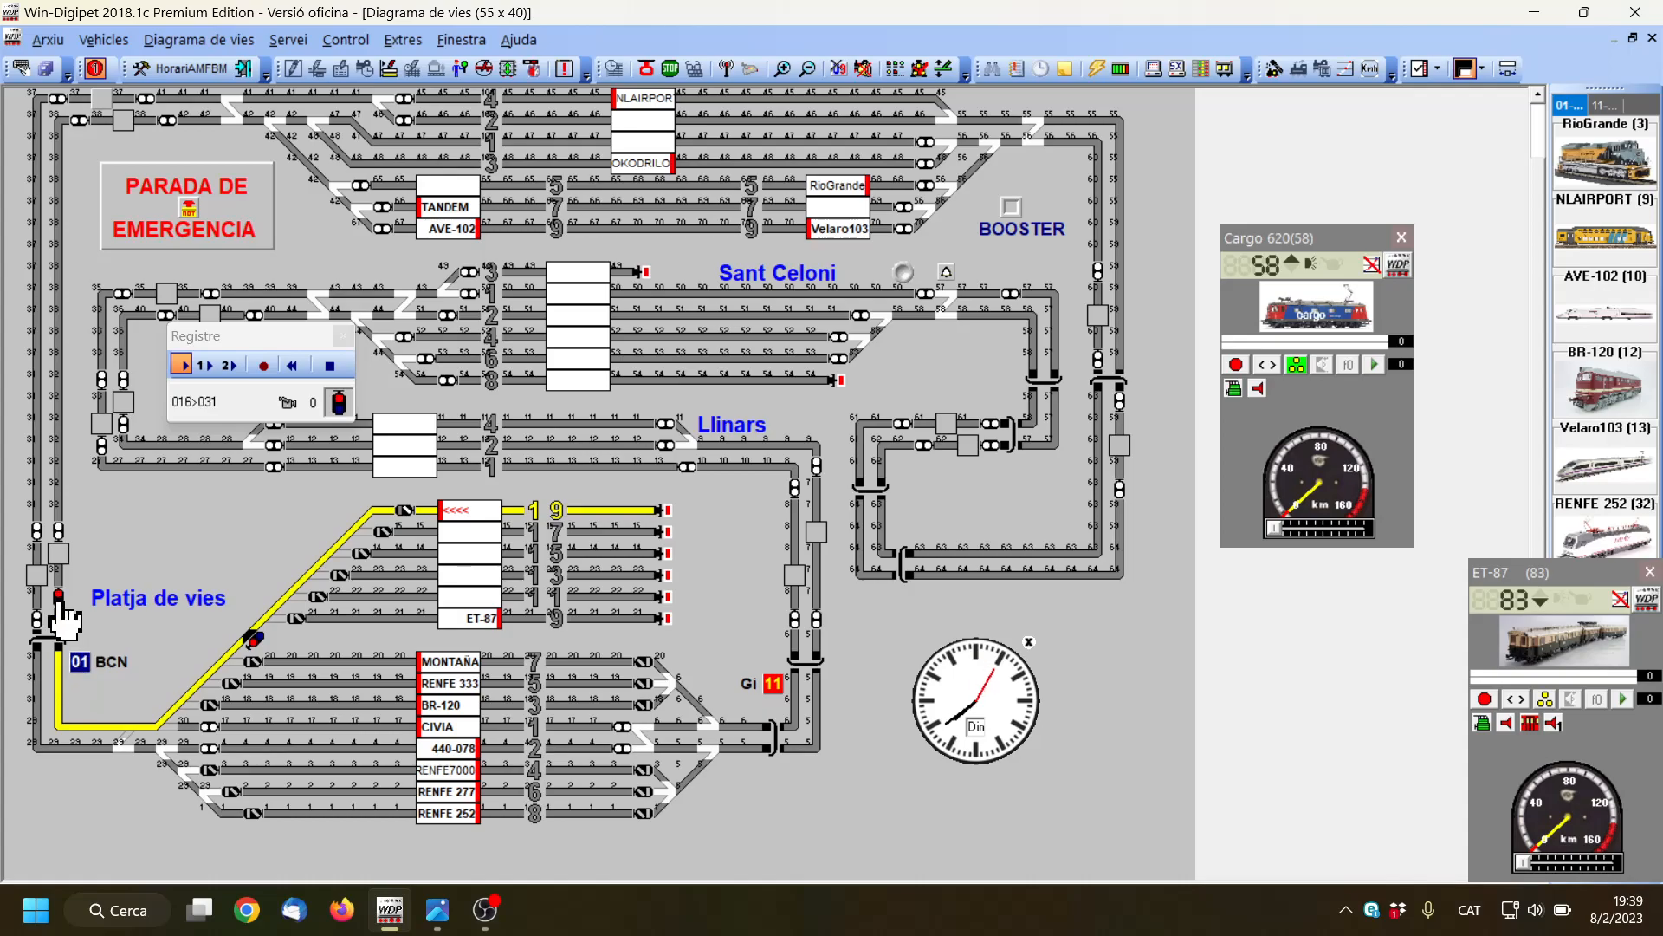
{"action": "left_click", "coordinate": [61, 573]}
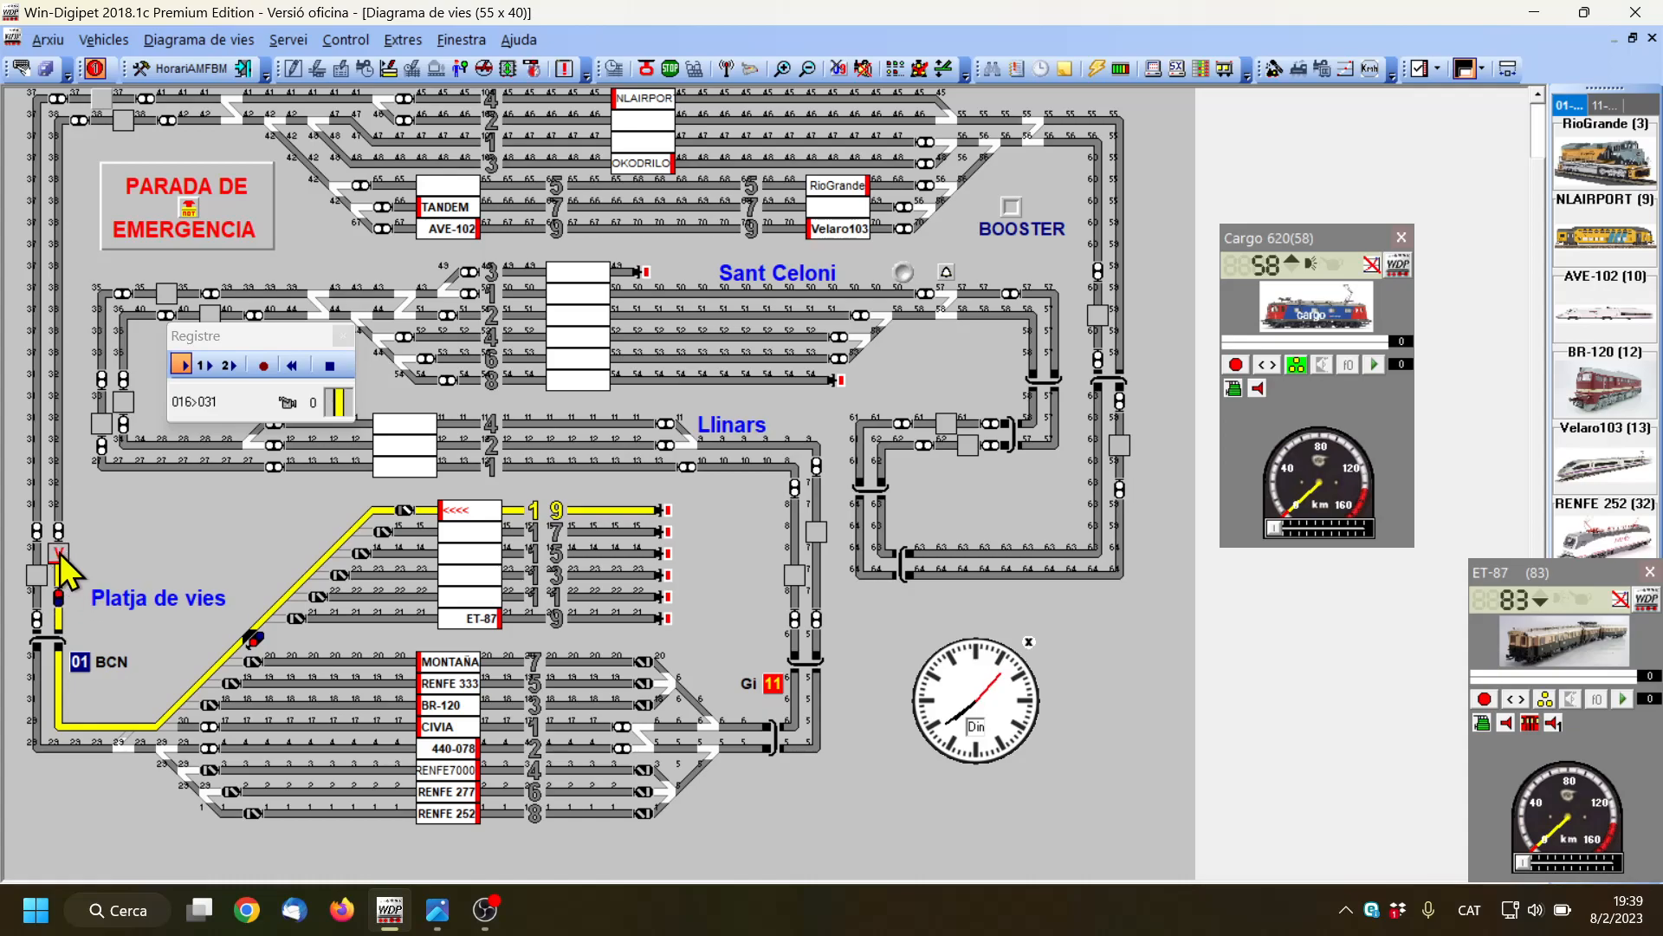
{"action": "left_click", "coordinate": [59, 550]}
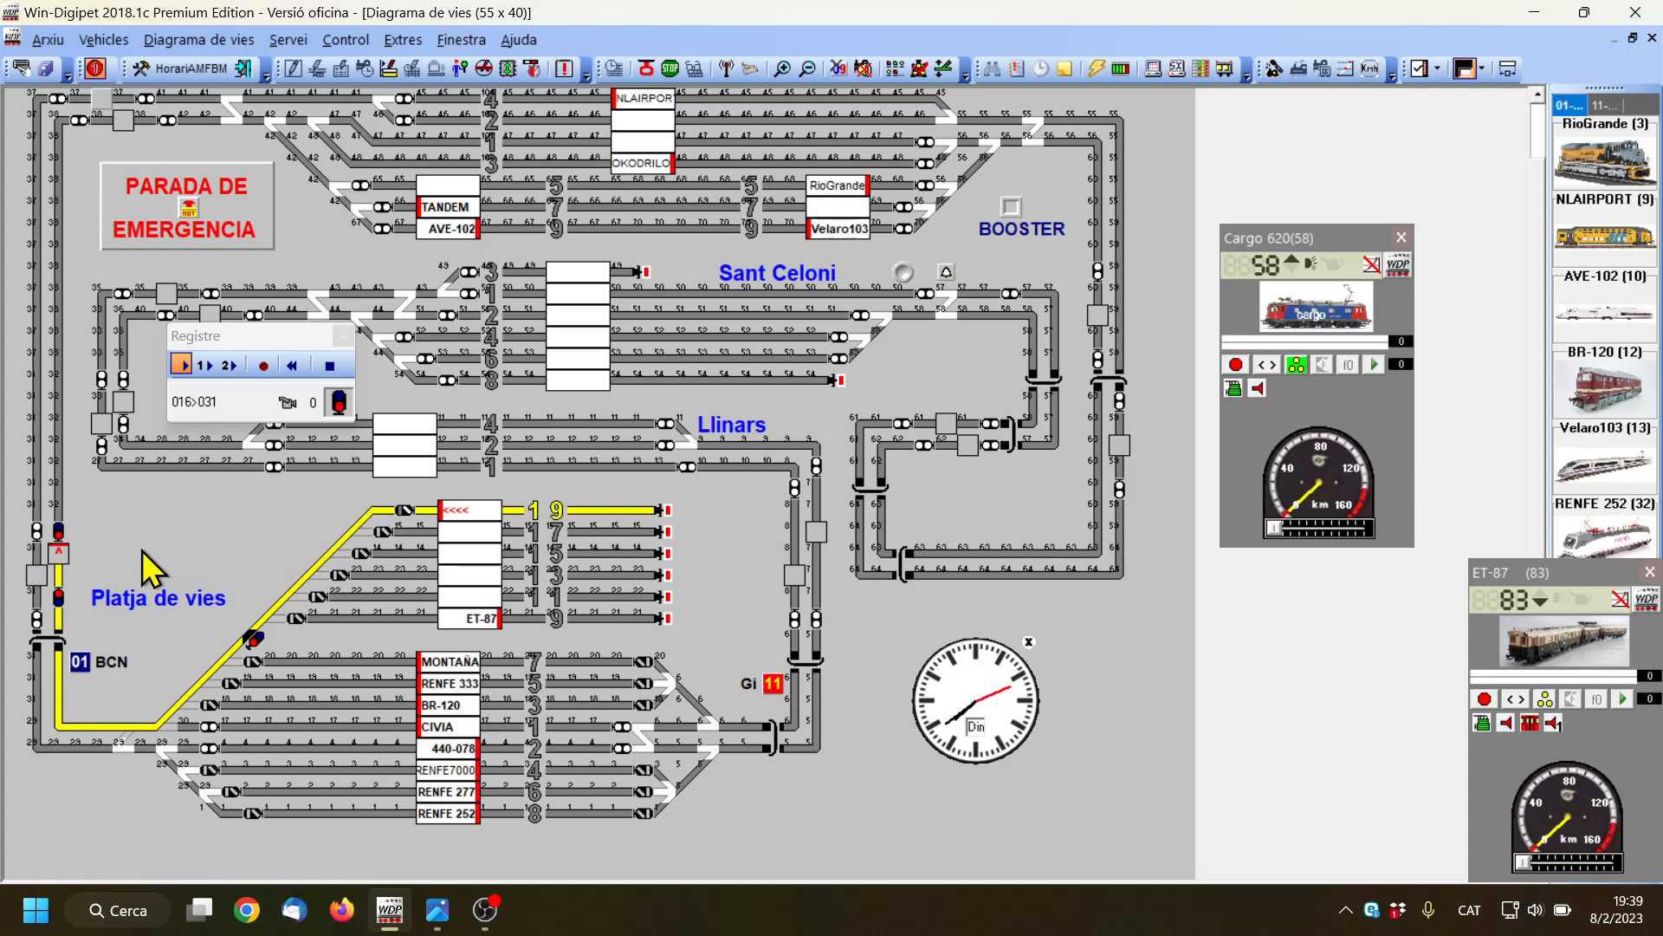
Save the recording of route 016>031, accept the automatic contact entries for its conditions, and close the route editor
{"action": "left_click", "coordinate": [263, 366]}
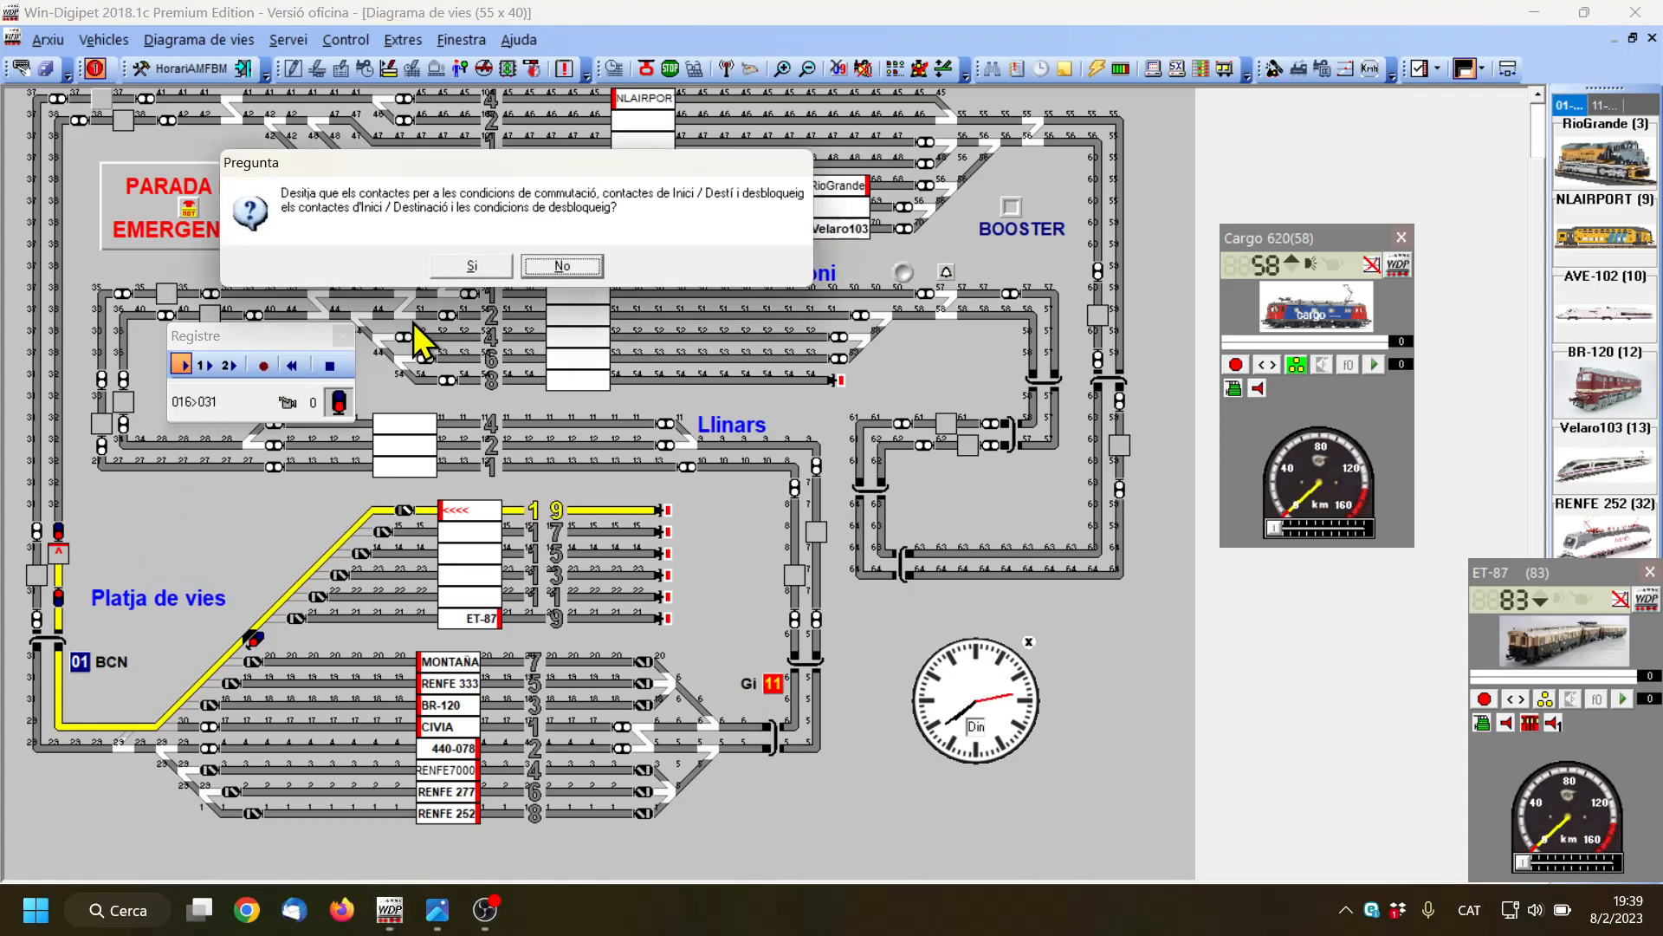
{"action": "left_click", "coordinate": [471, 266]}
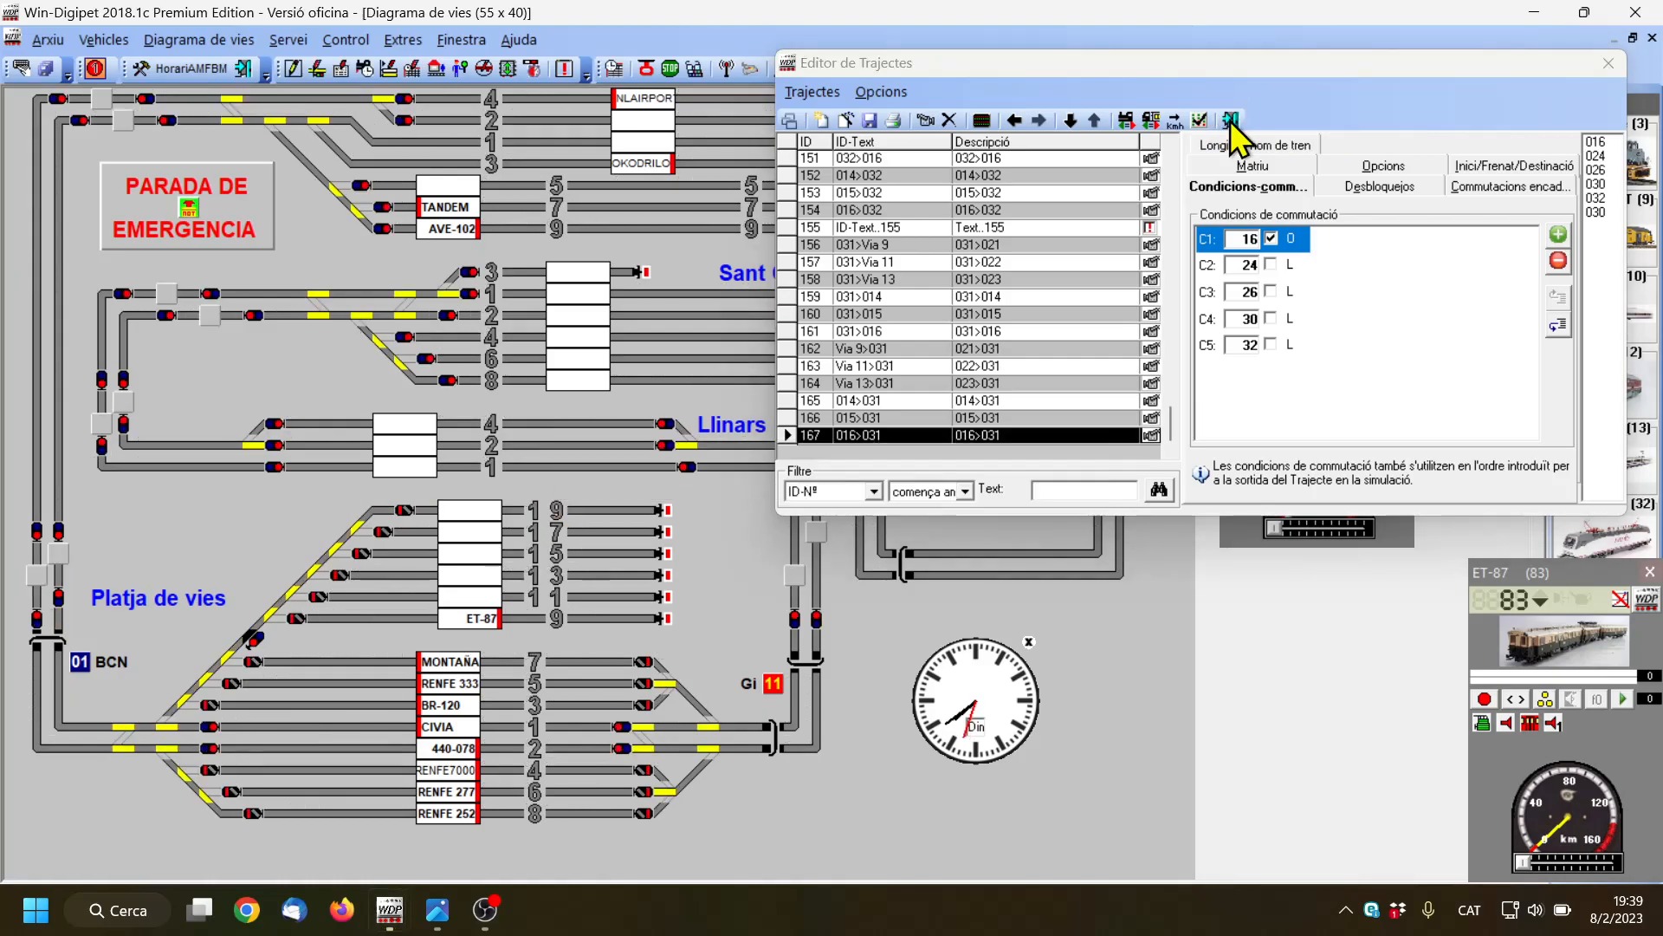
{"action": "left_click", "coordinate": [1230, 122]}
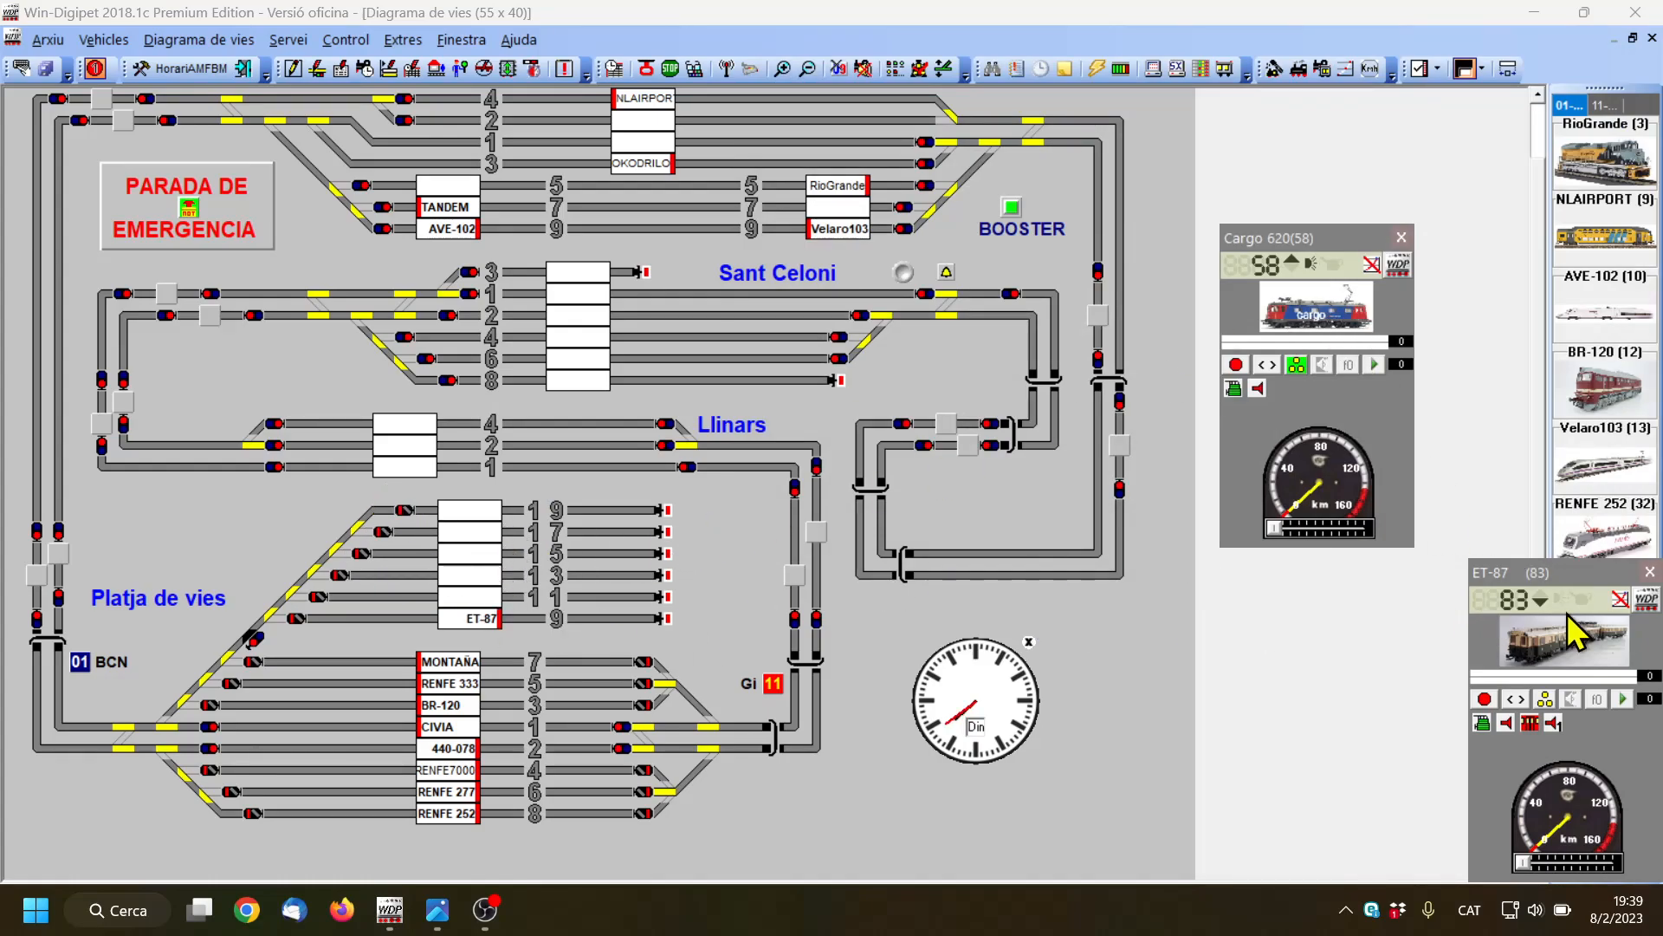
Place the ET-87 on track 17 in the simulation and run it over route 015>031 to block 031
{"action": "left_click_drag", "start_coordinate": [1578, 639], "coordinate": [472, 531]}
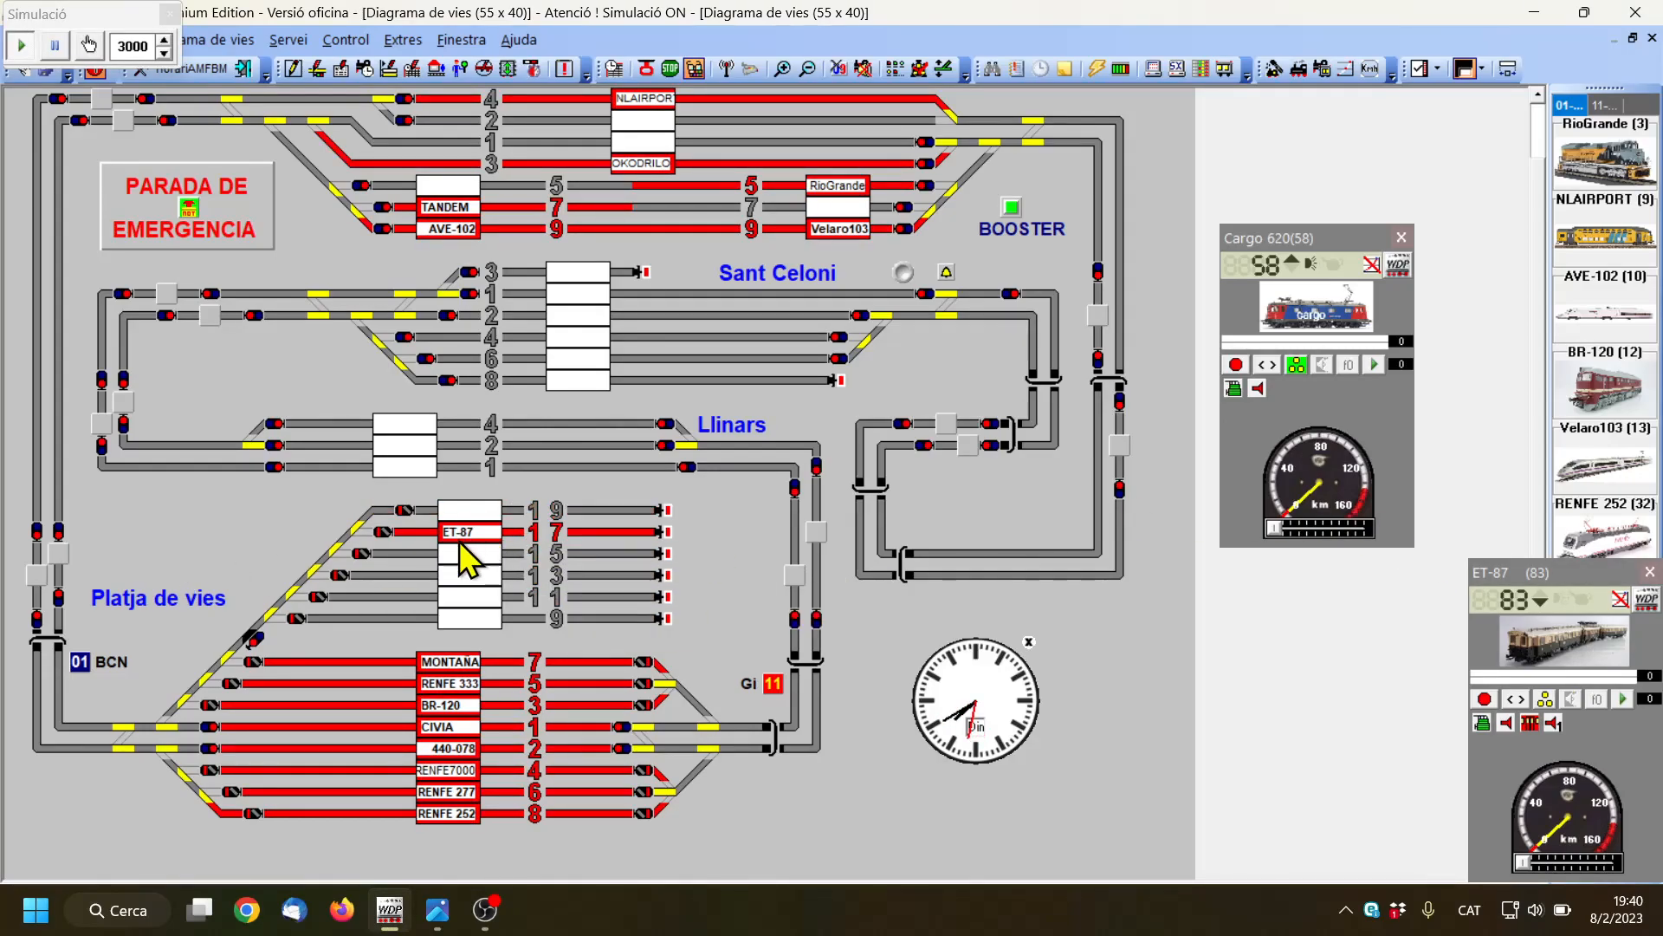
{"action": "left_click", "coordinate": [38, 574]}
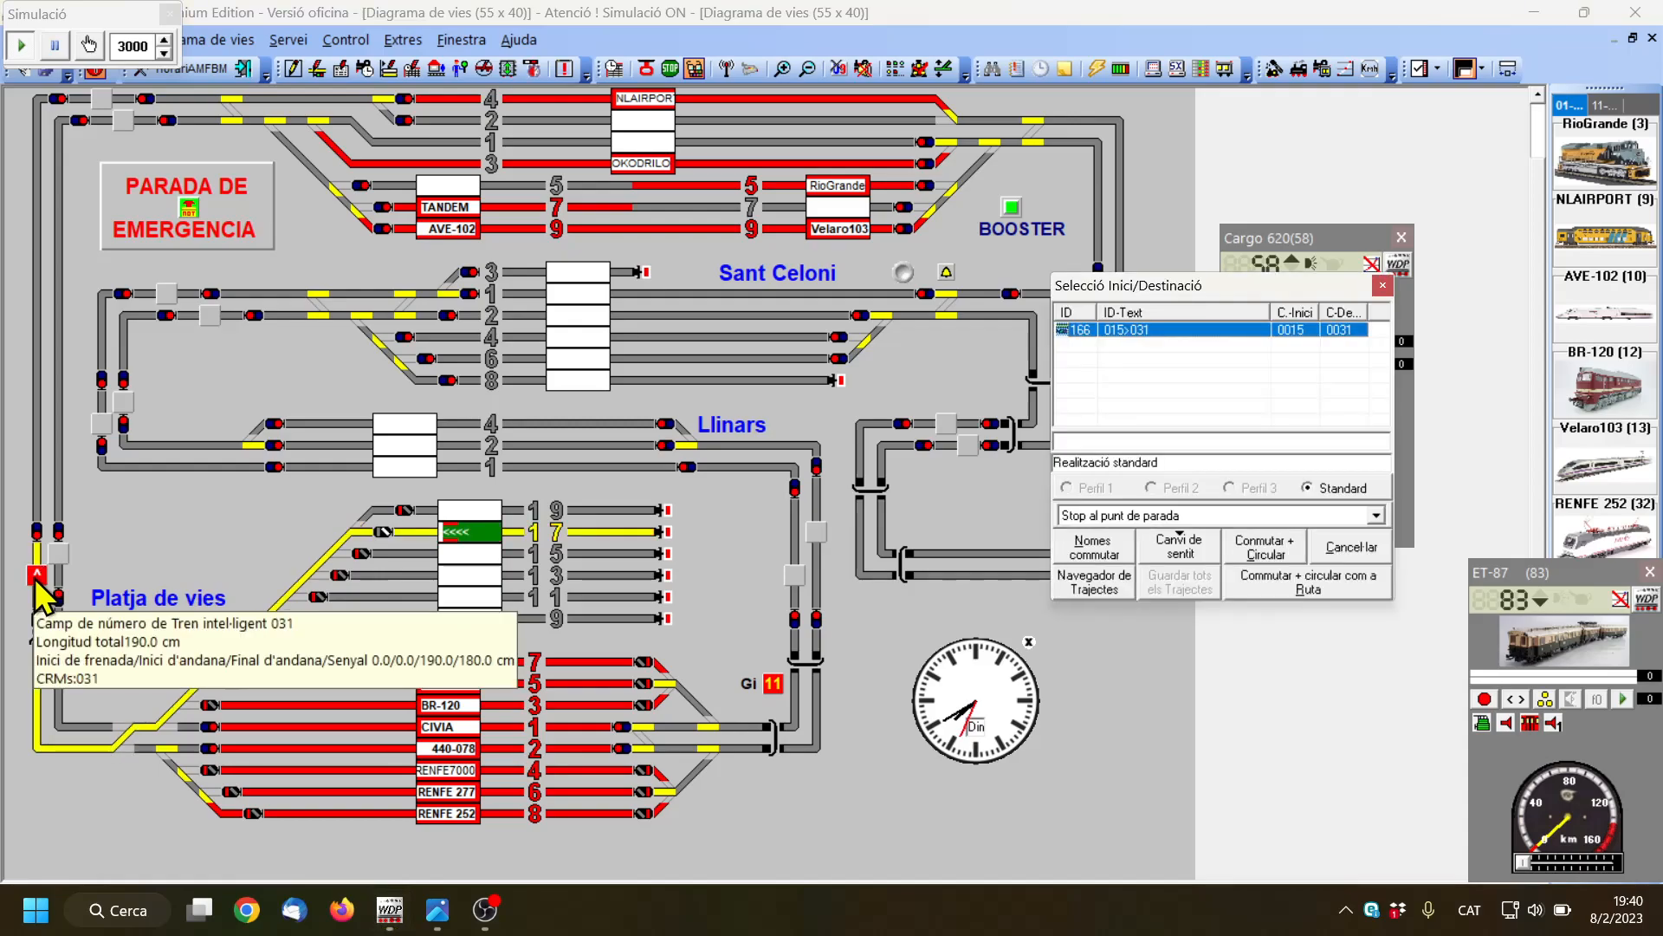
{"action": "left_click", "coordinate": [1272, 544]}
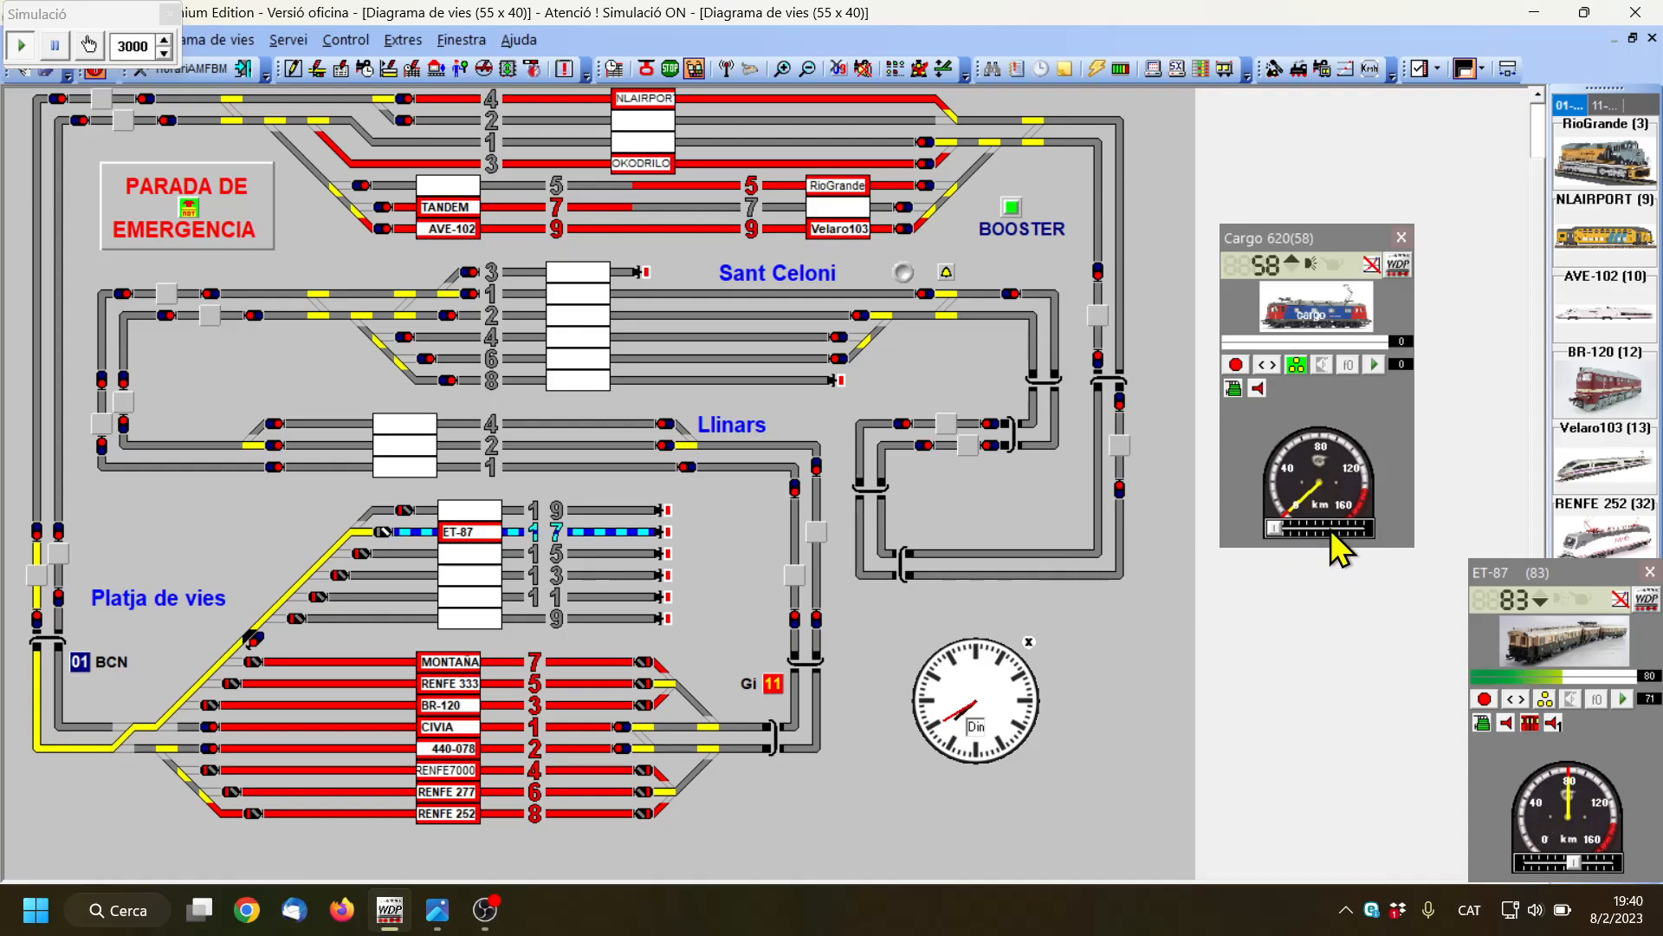
{"action": "left_click_drag", "start_coordinate": [1613, 589], "coordinate": [1259, 532]}
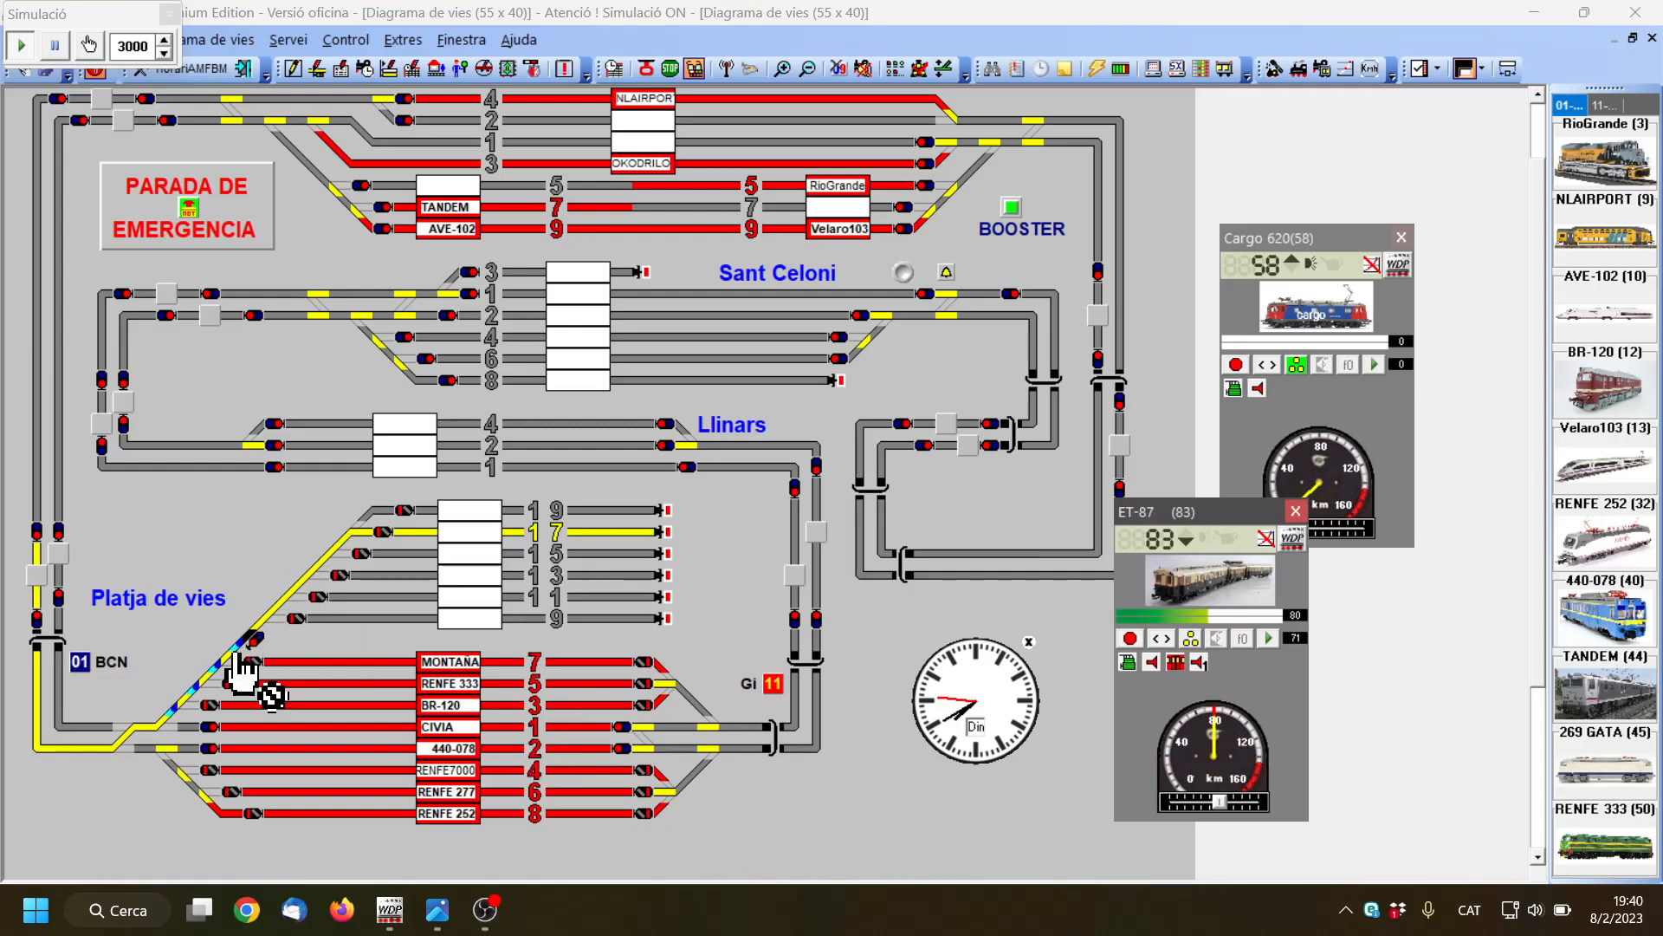
{"action": "left_click", "coordinate": [122, 747]}
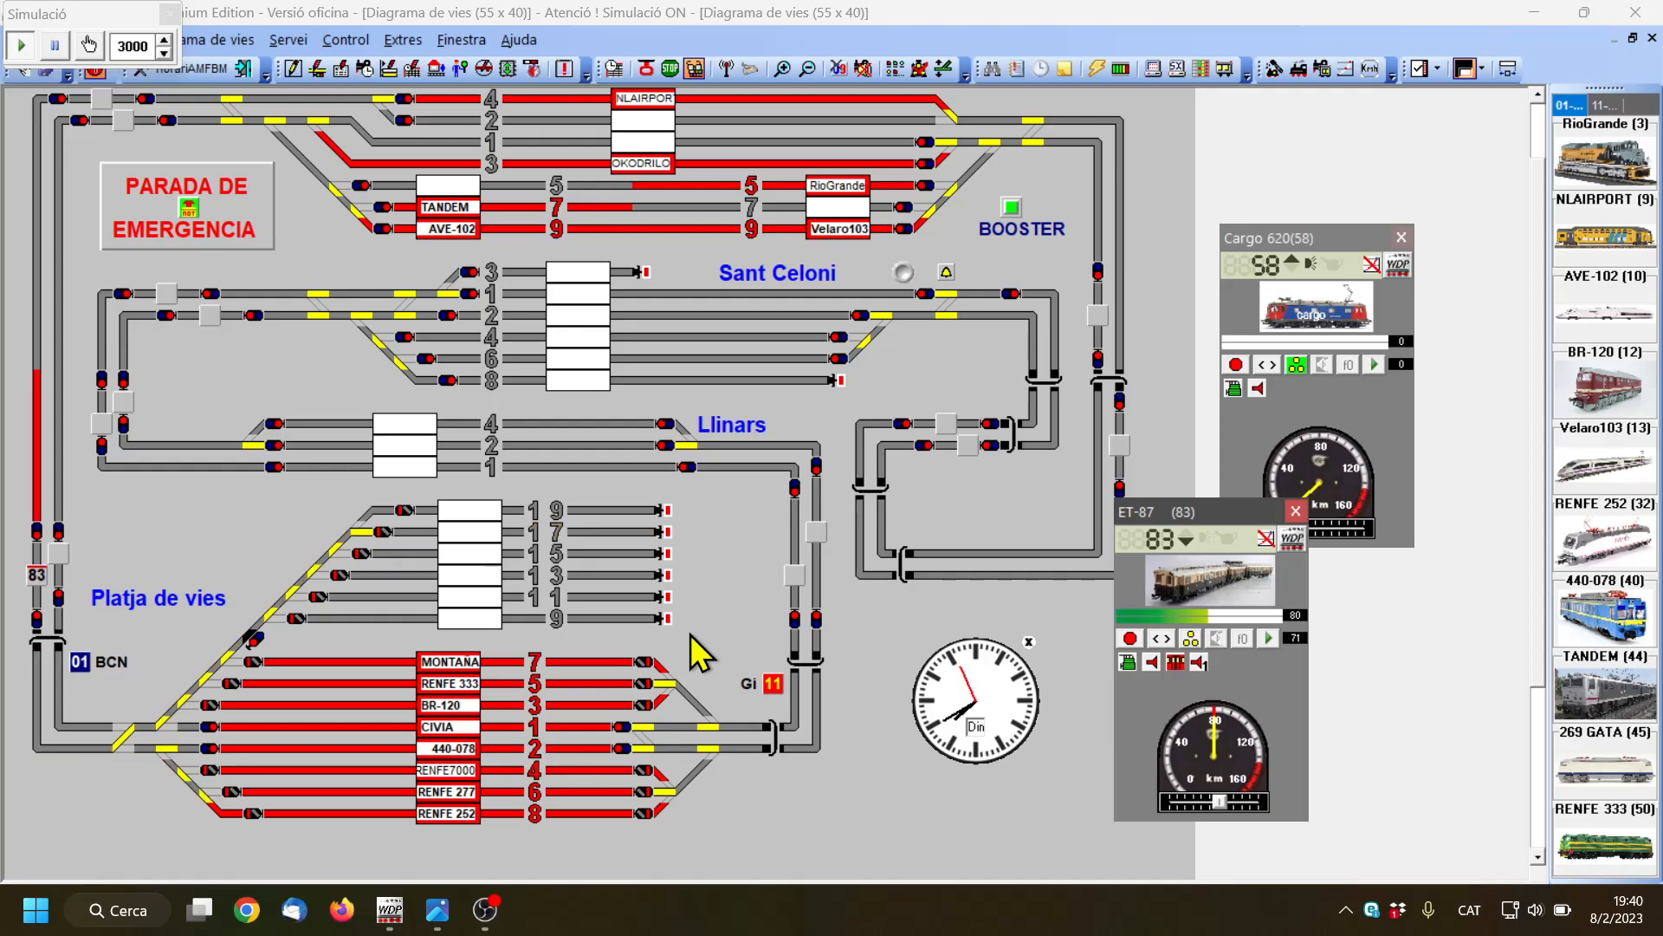
Reverse the ET-87's direction and run it from block 031 to track 15 over route 031>014 as a Ruta
{"action": "left_click", "coordinate": [1185, 542]}
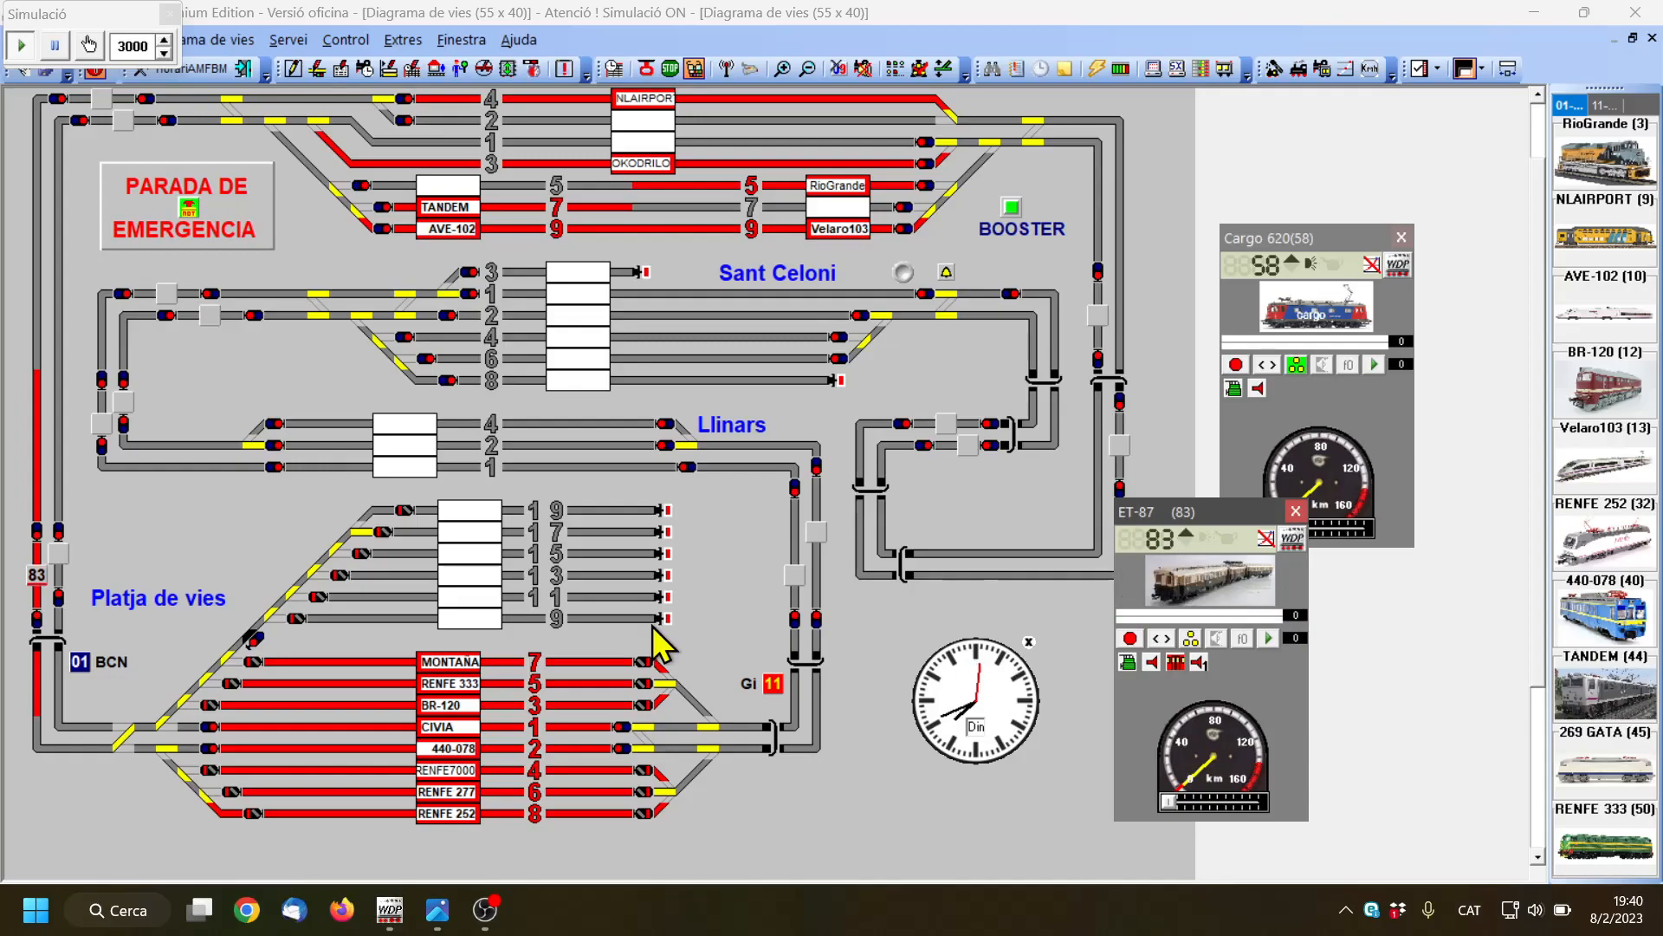
{"action": "right_click", "coordinate": [33, 582]}
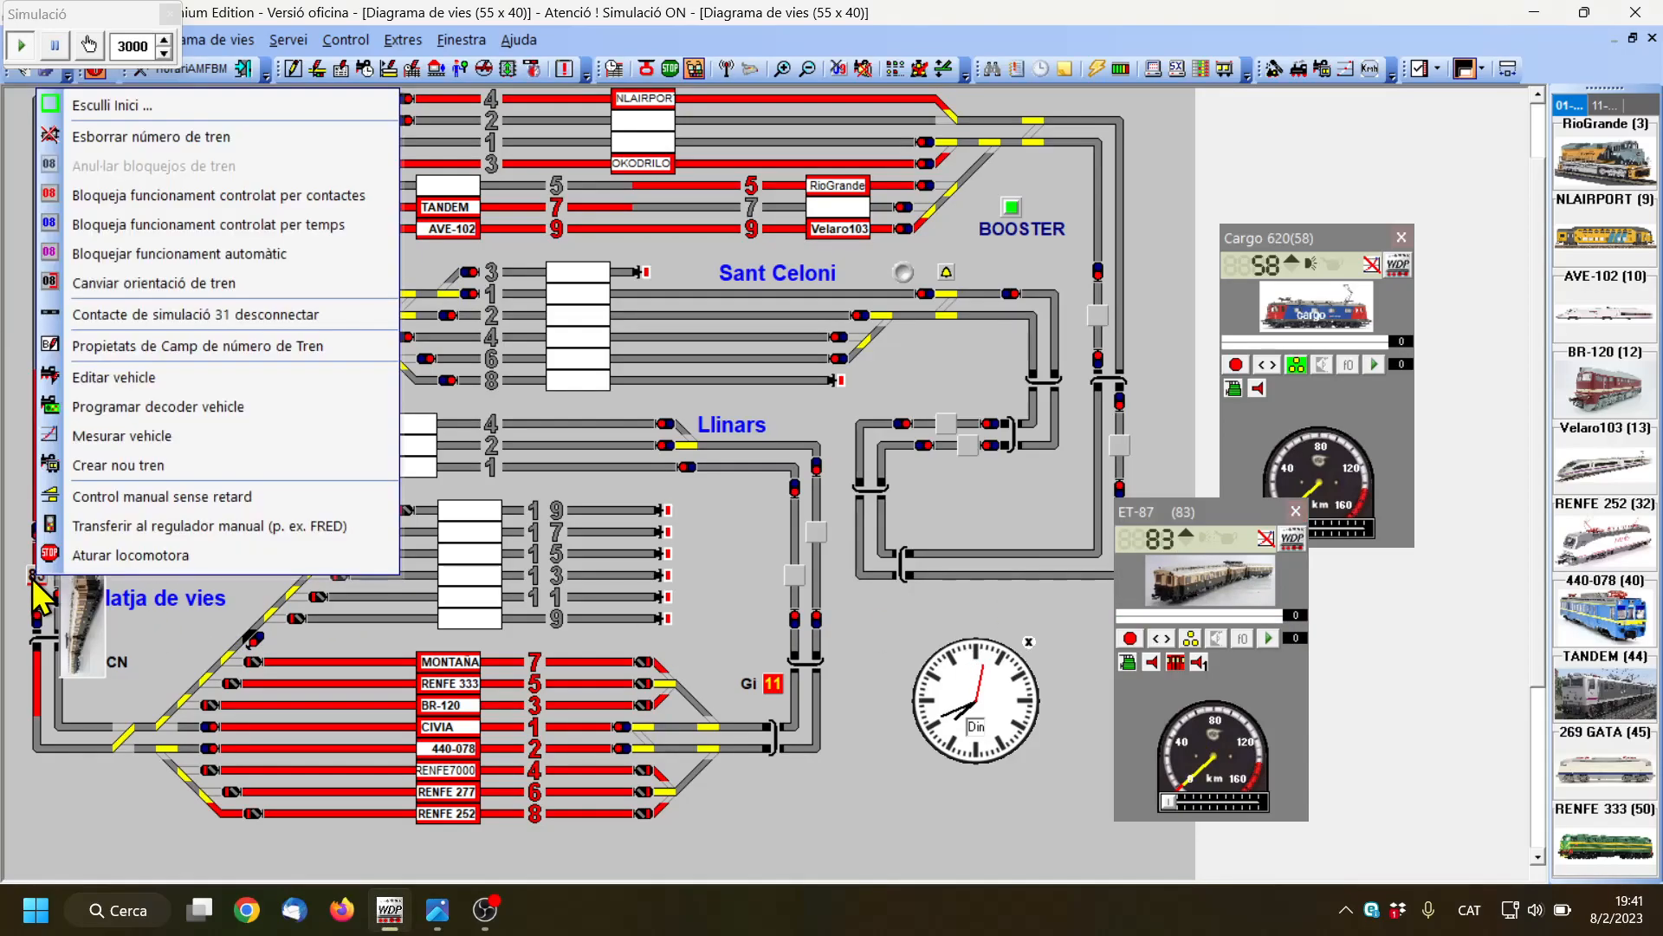
{"action": "left_click", "coordinate": [112, 102]}
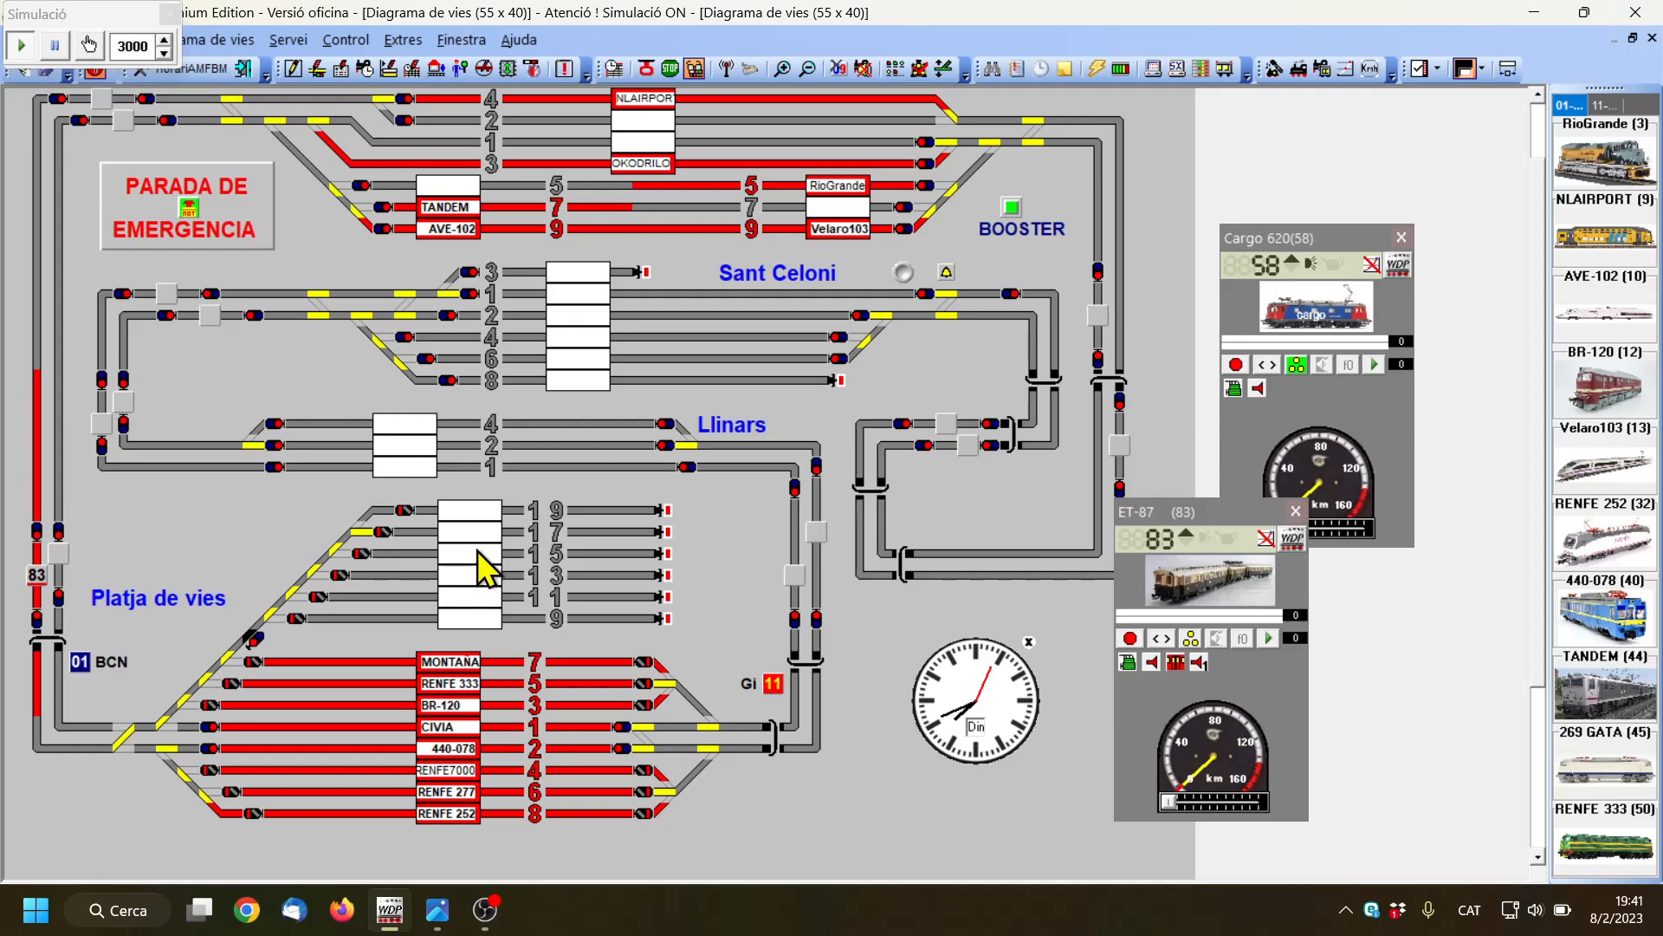
{"action": "mouse_move", "coordinate": [478, 551]}
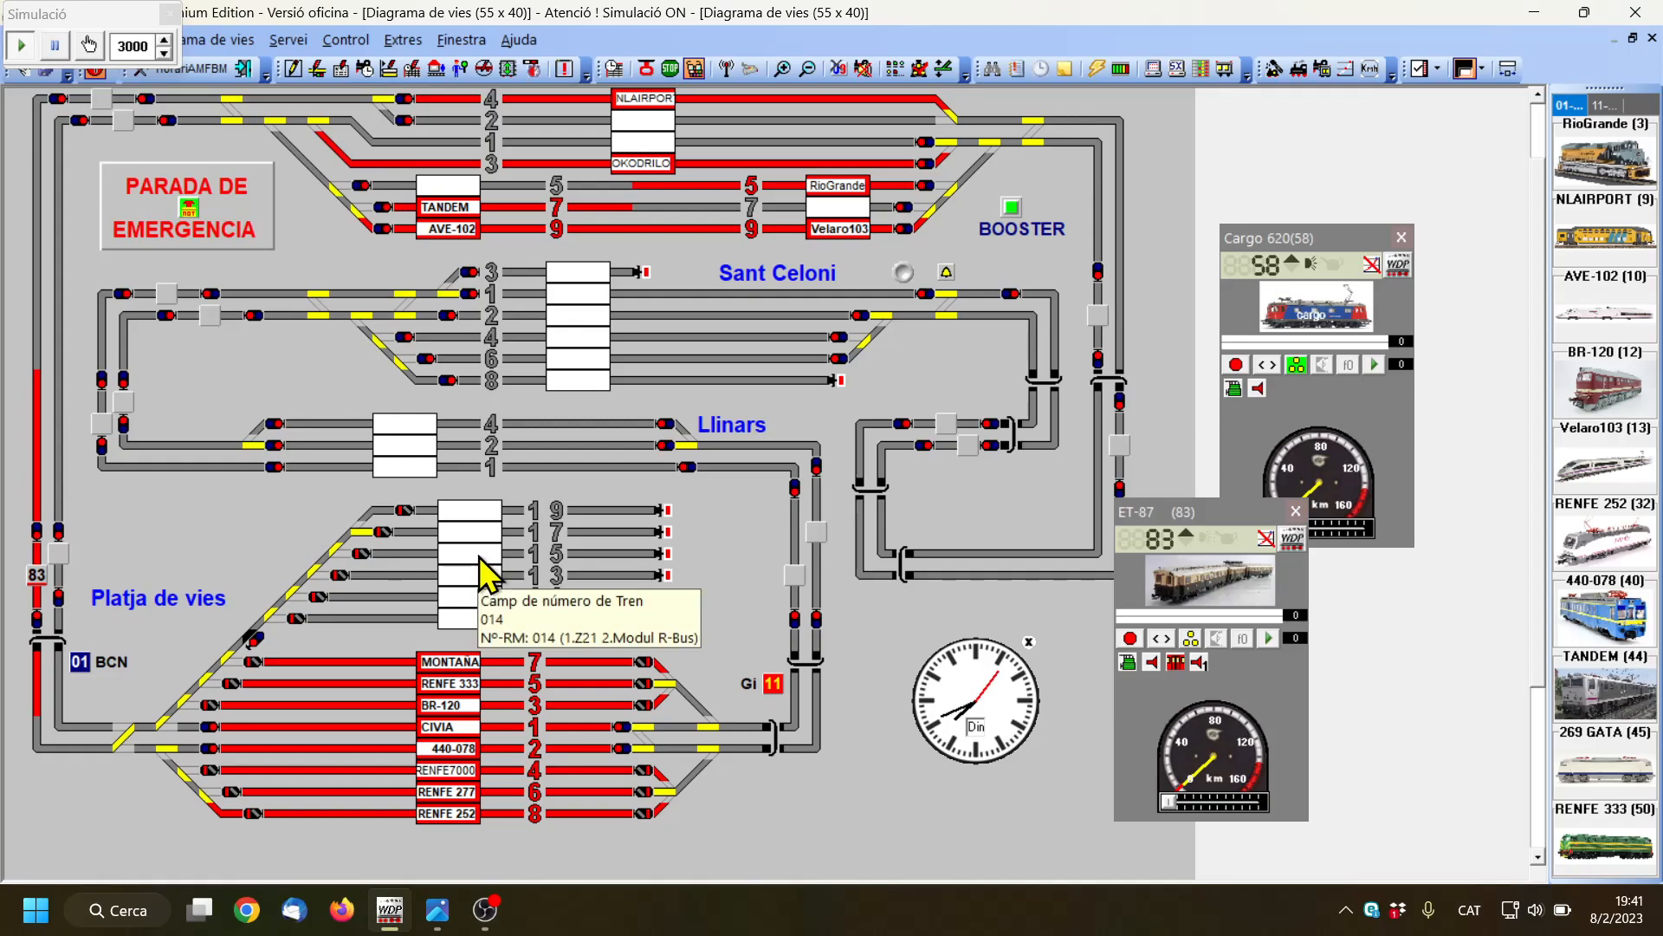
{"action": "right_click", "coordinate": [483, 571]}
{"action": "left_click", "coordinate": [535, 566]}
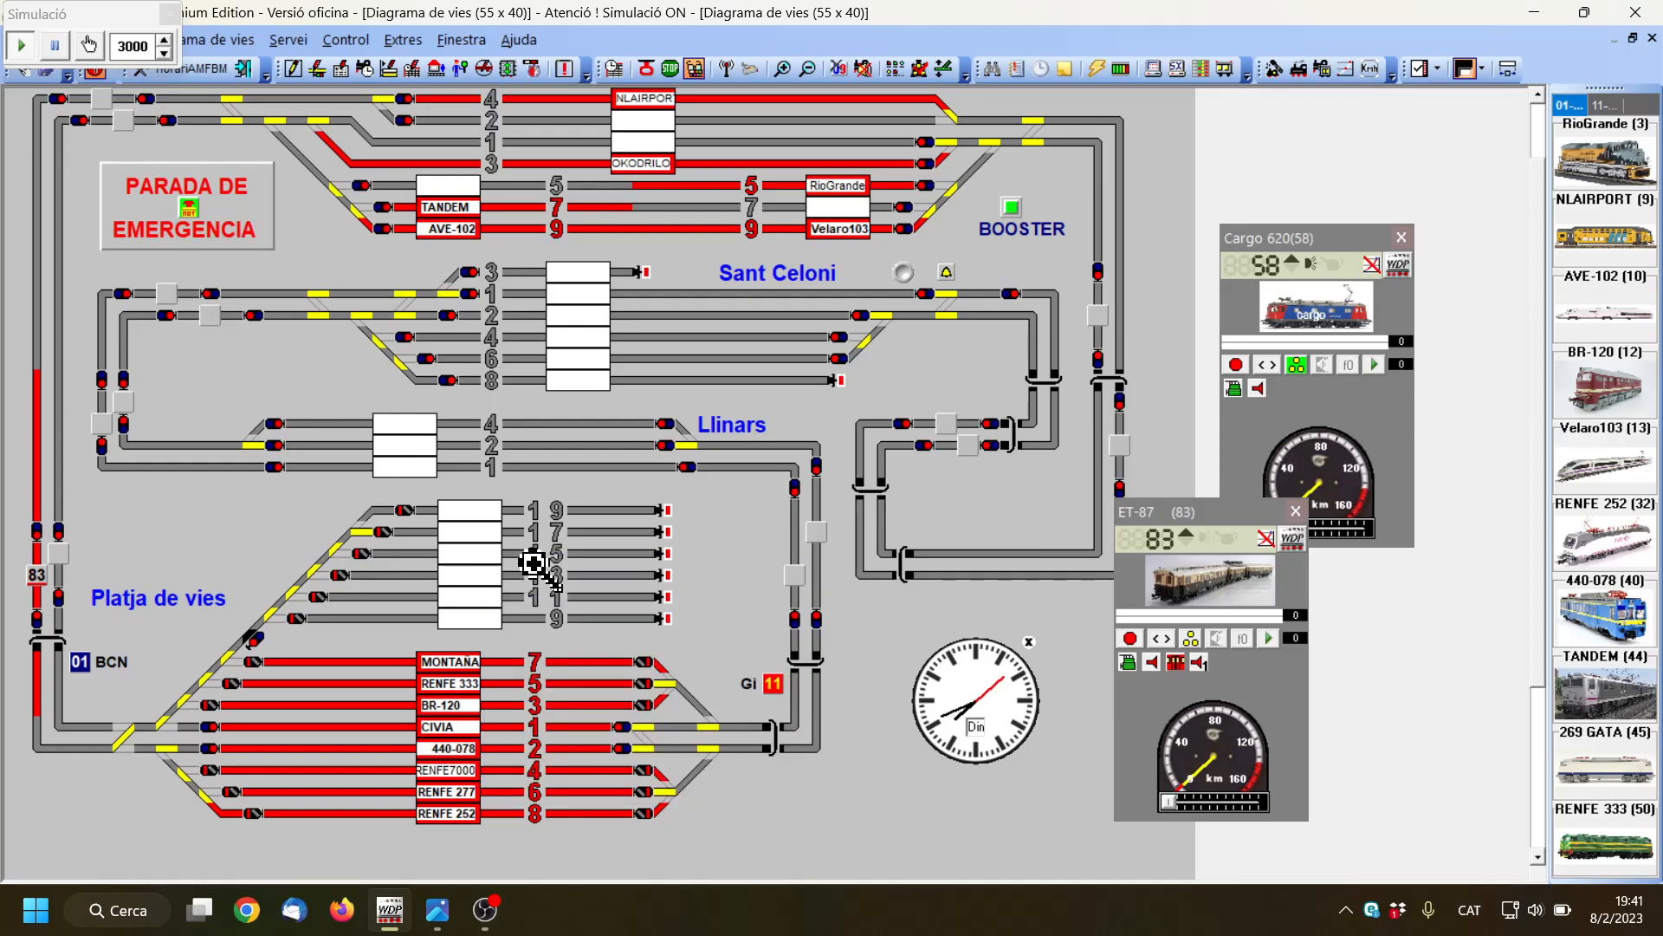
{"action": "left_click", "coordinate": [533, 563]}
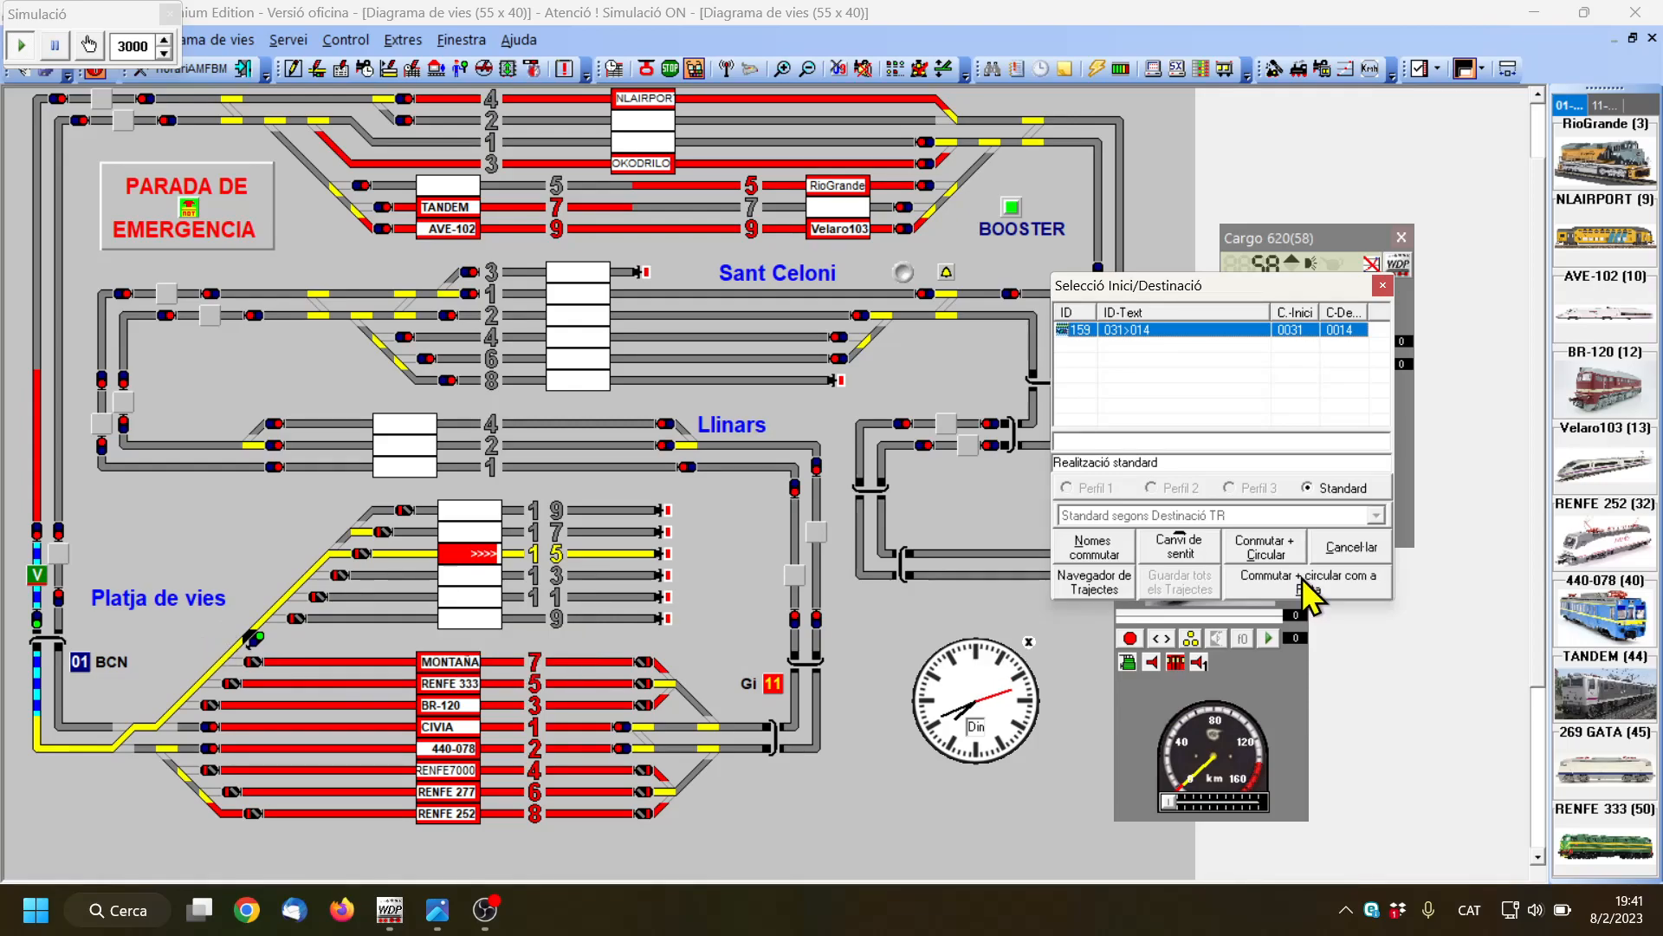
{"action": "left_click", "coordinate": [1343, 589]}
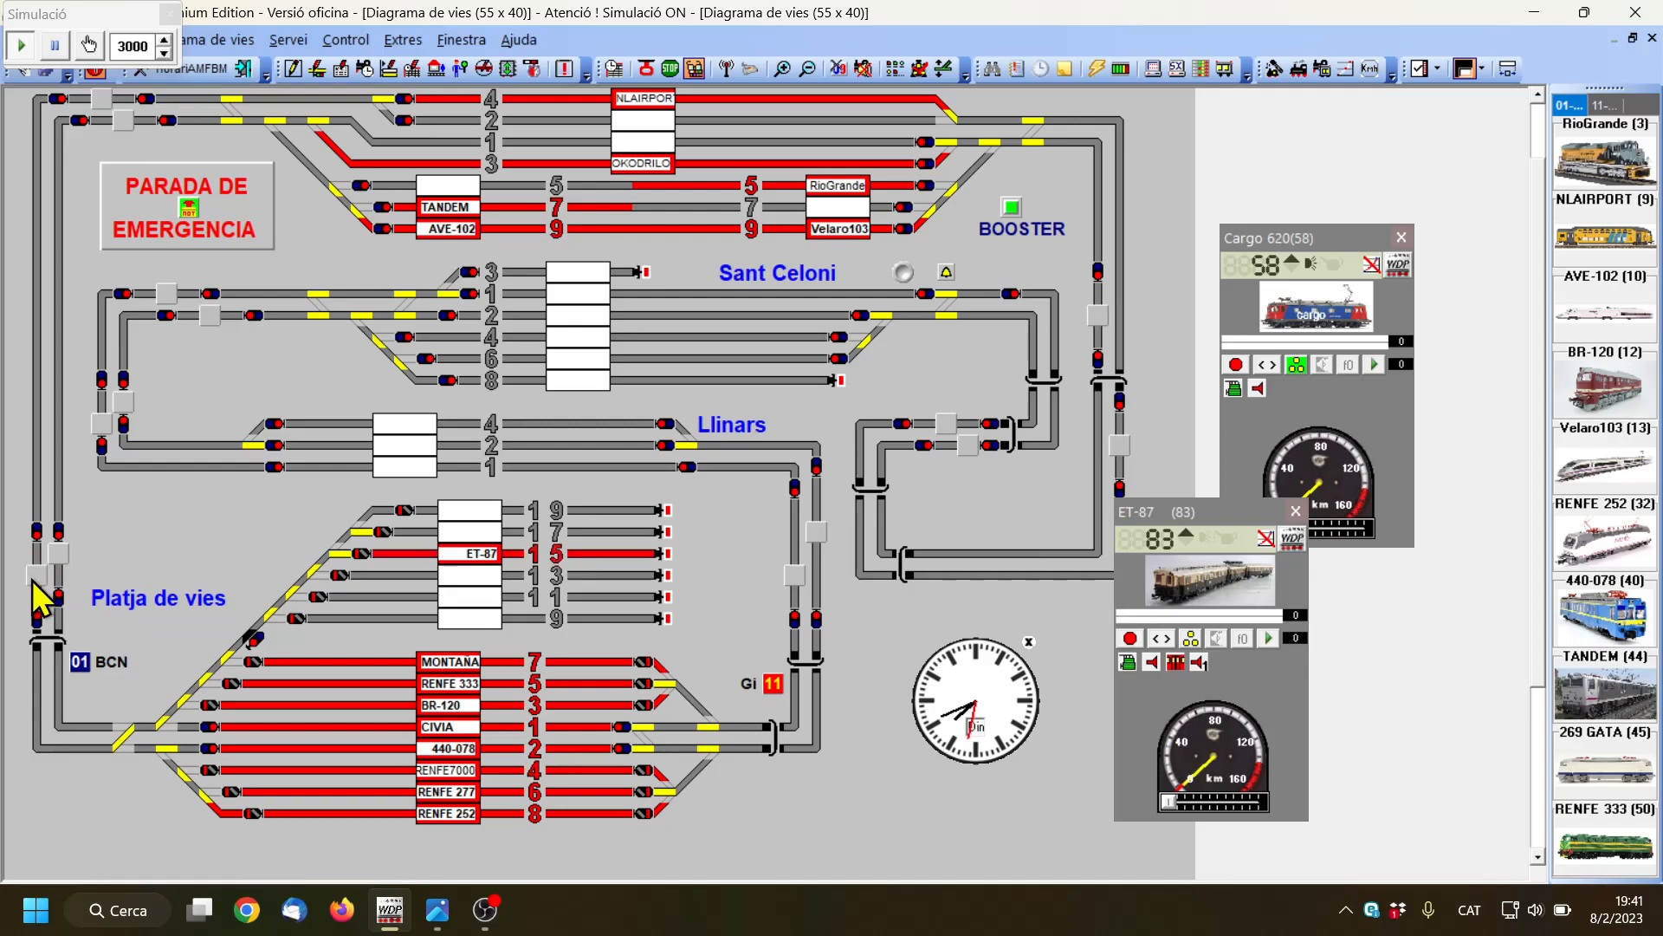
{"action": "mouse_move", "coordinate": [38, 598]}
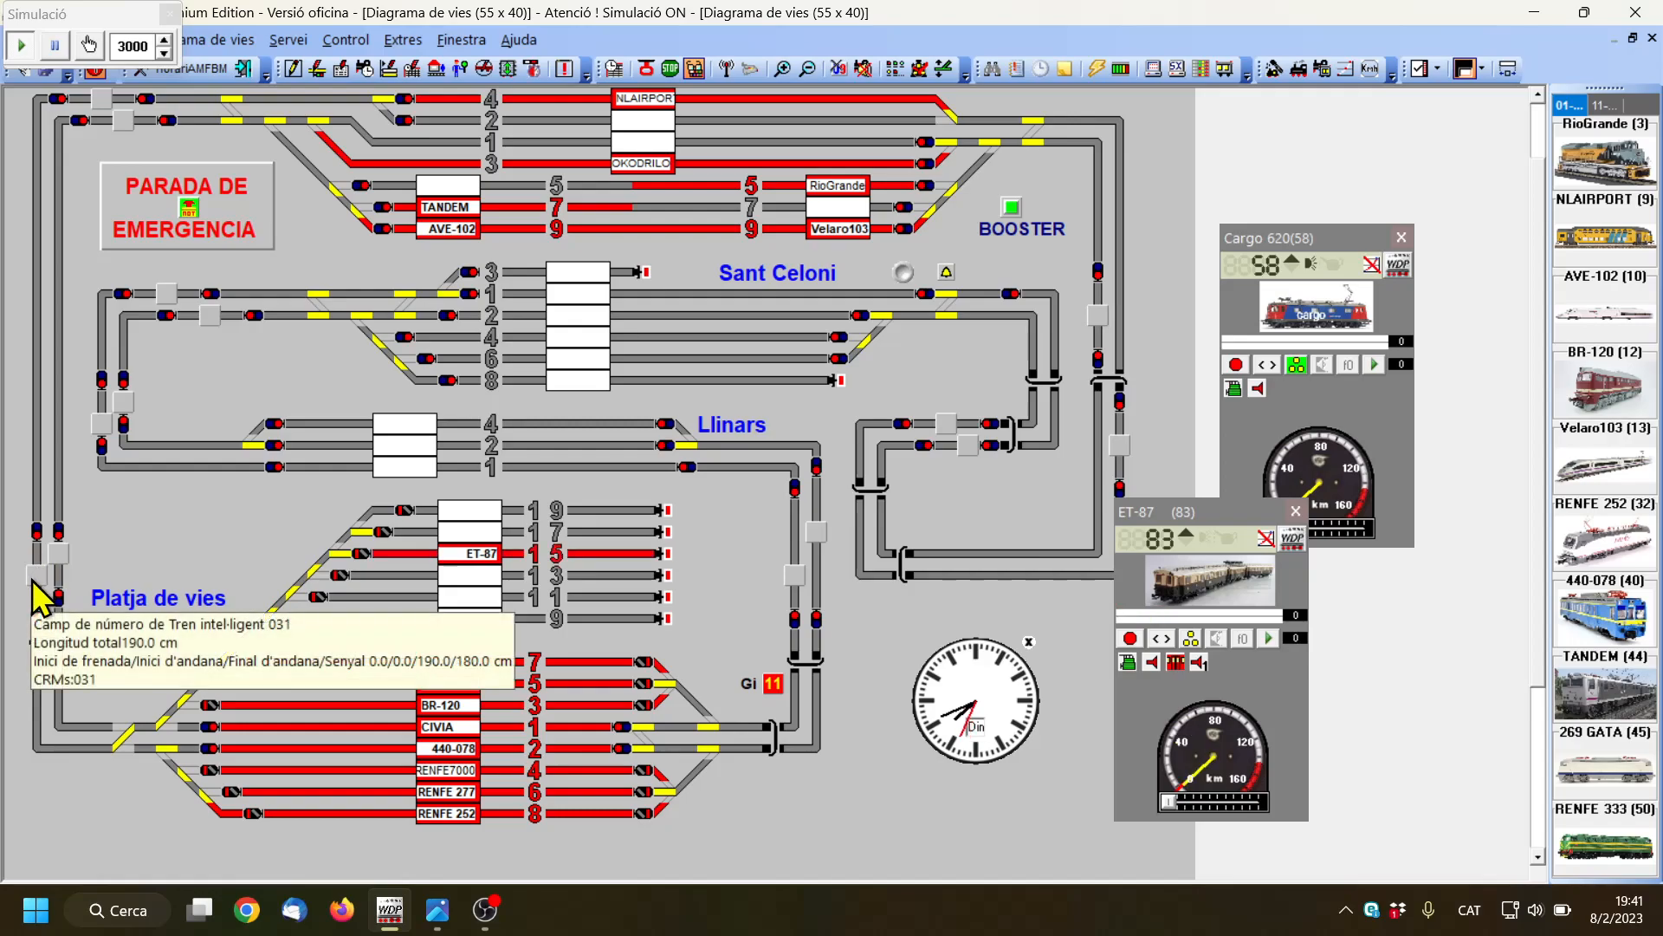